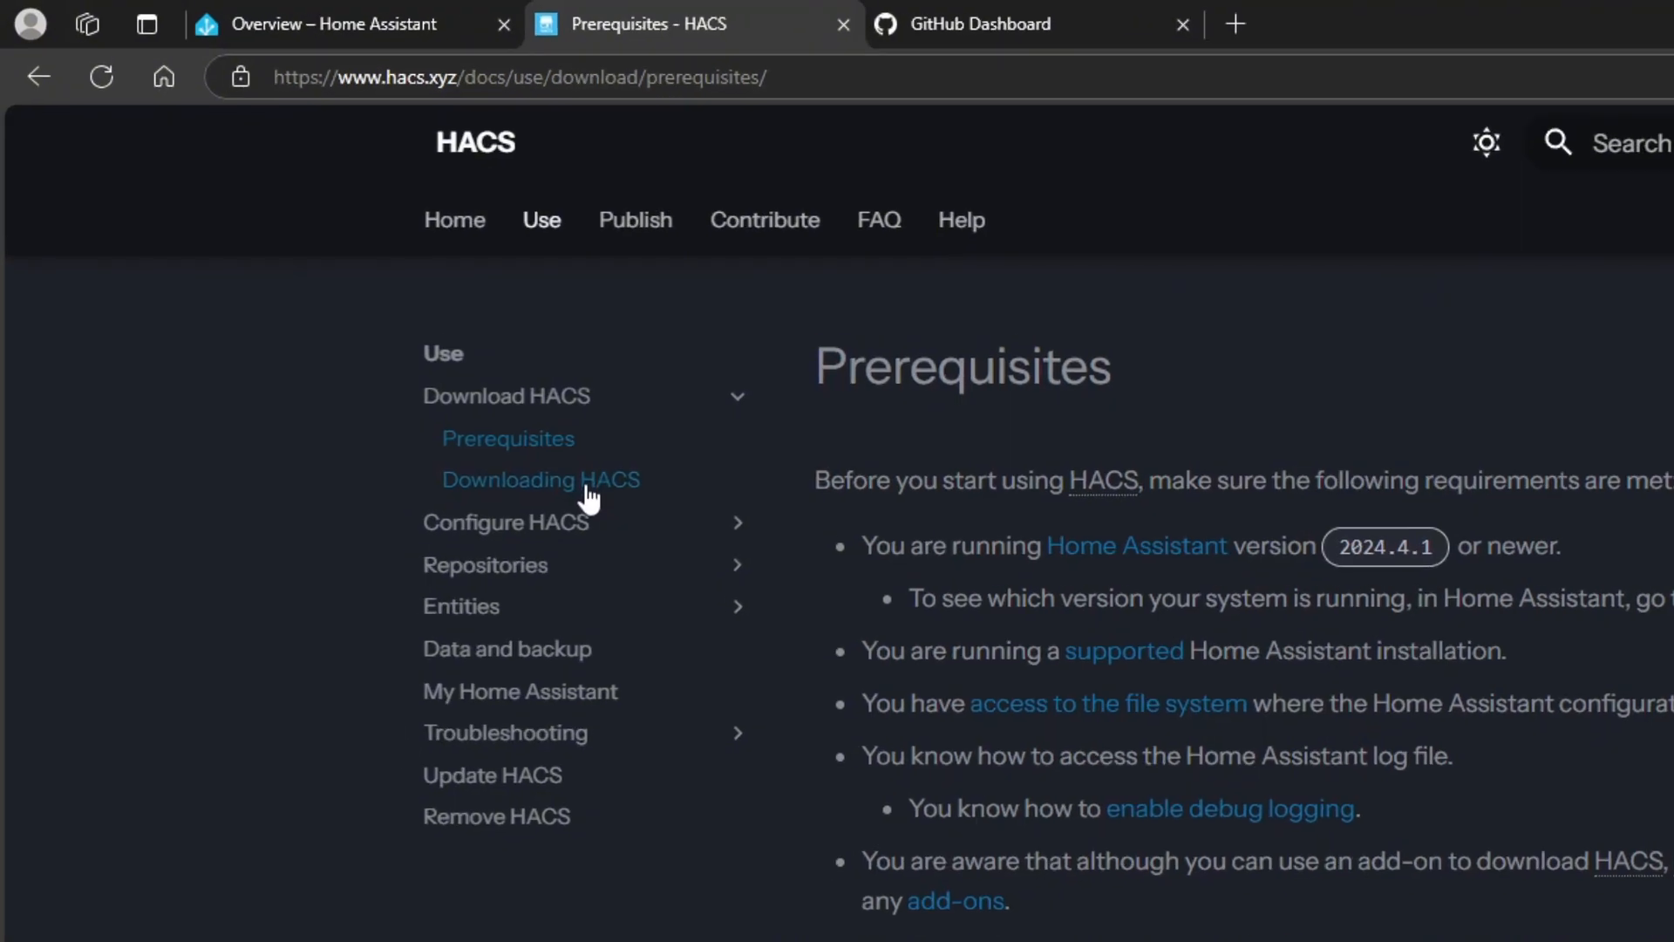
pyautogui.click(524, 432)
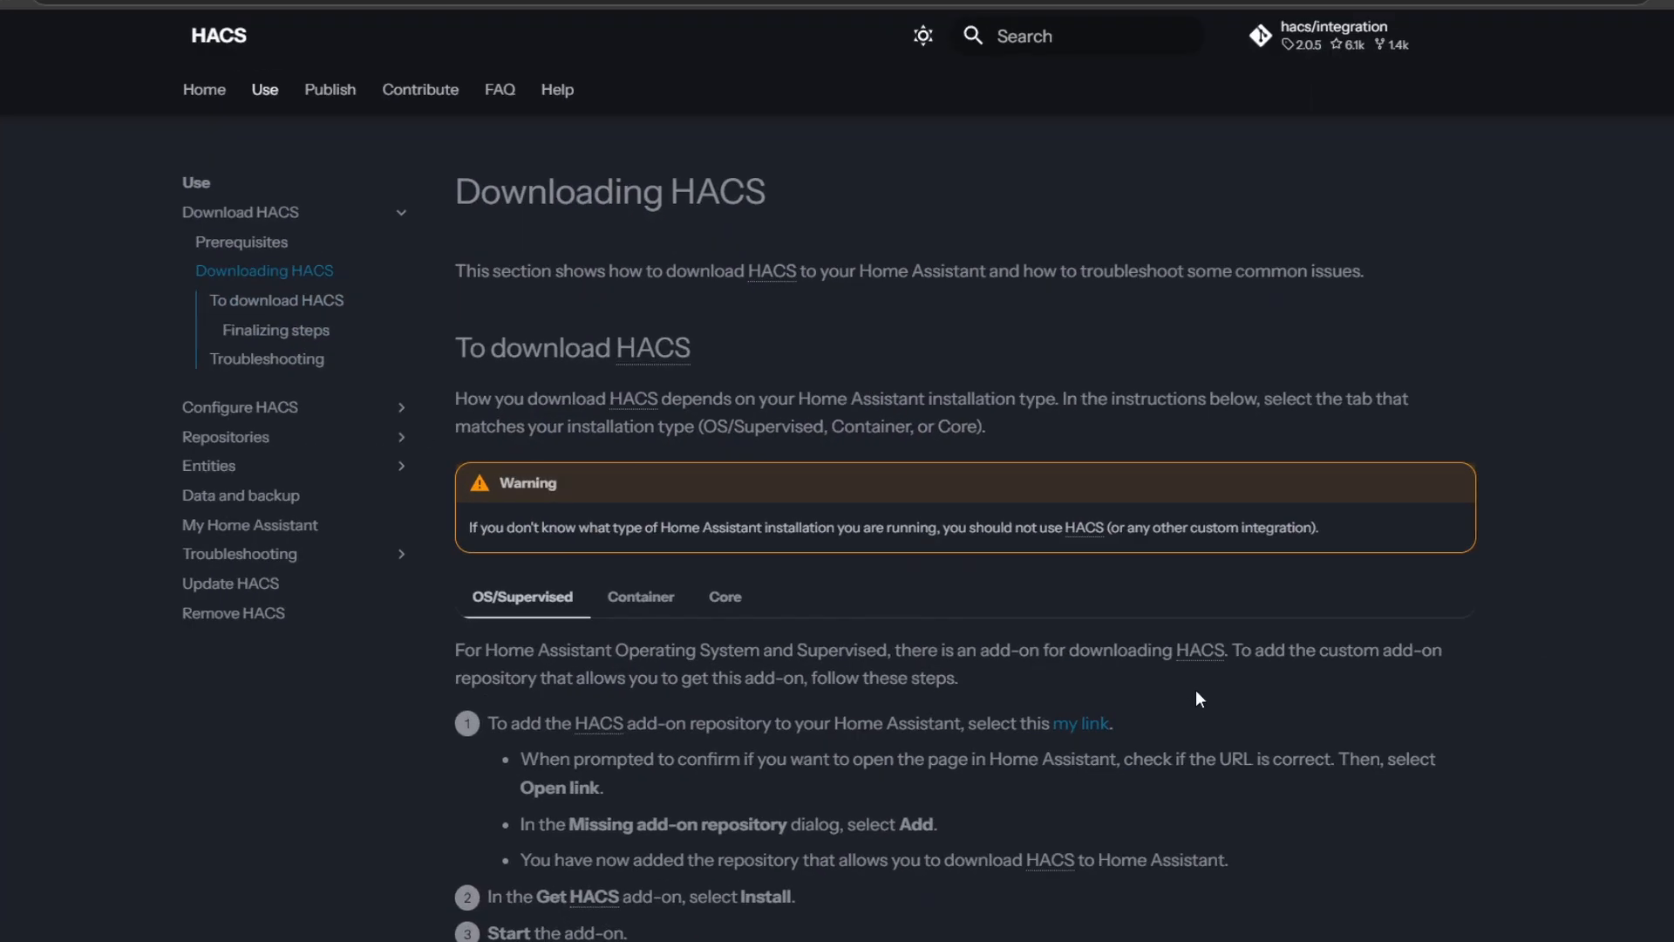
pyautogui.click(1052, 694)
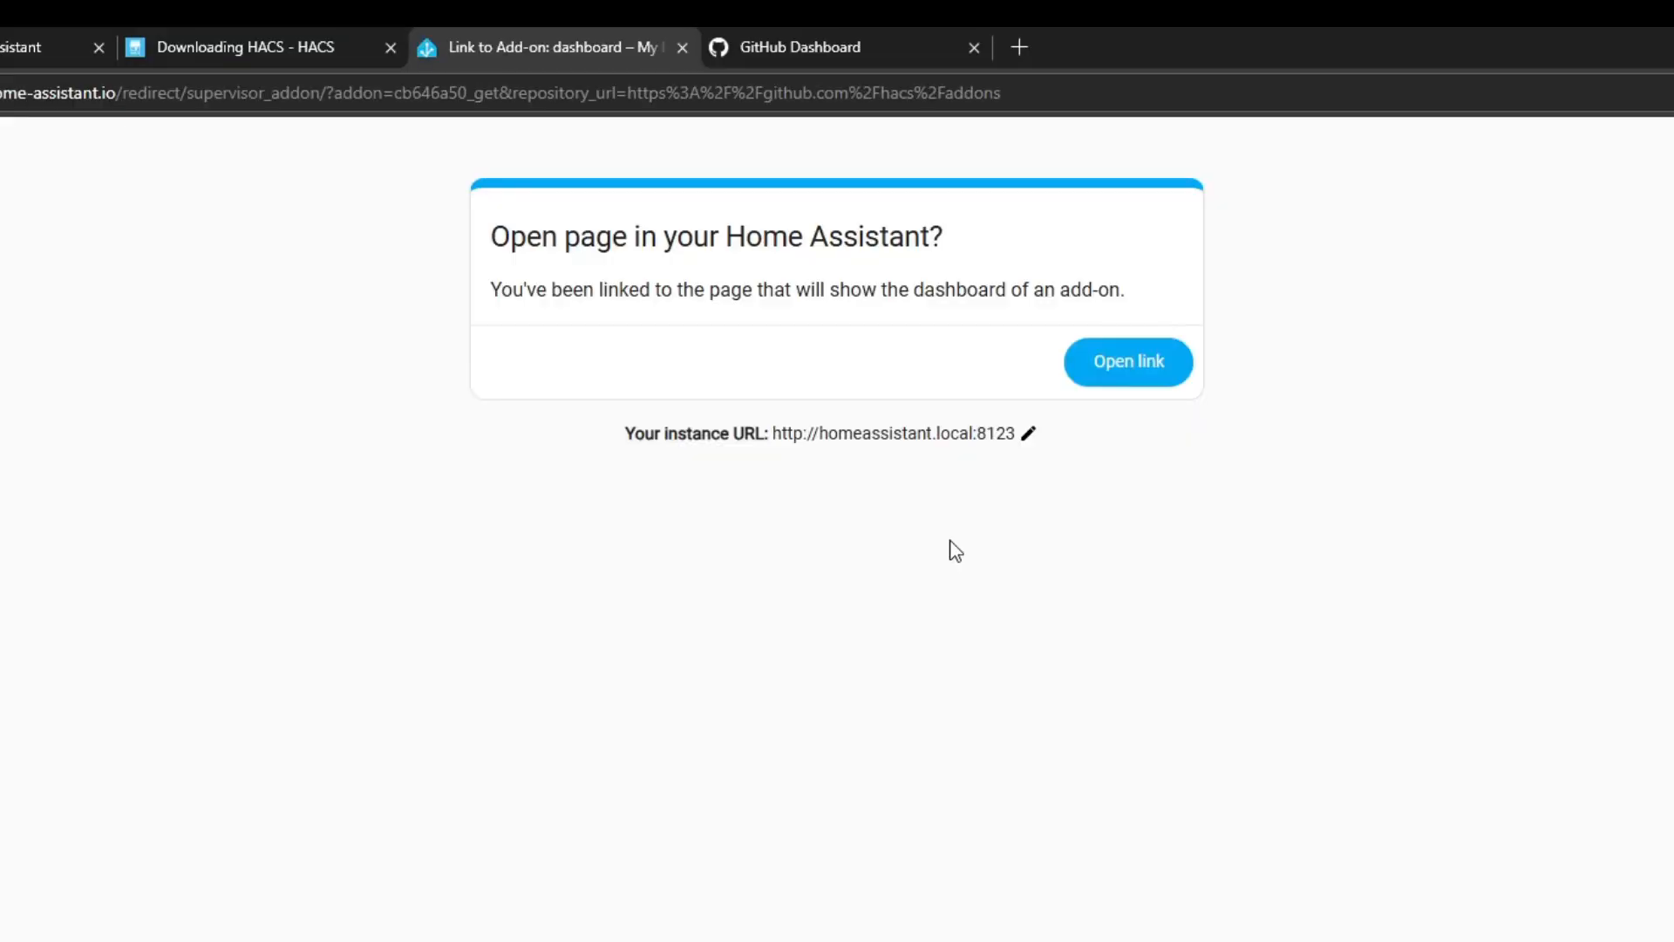
pyautogui.click(1032, 436)
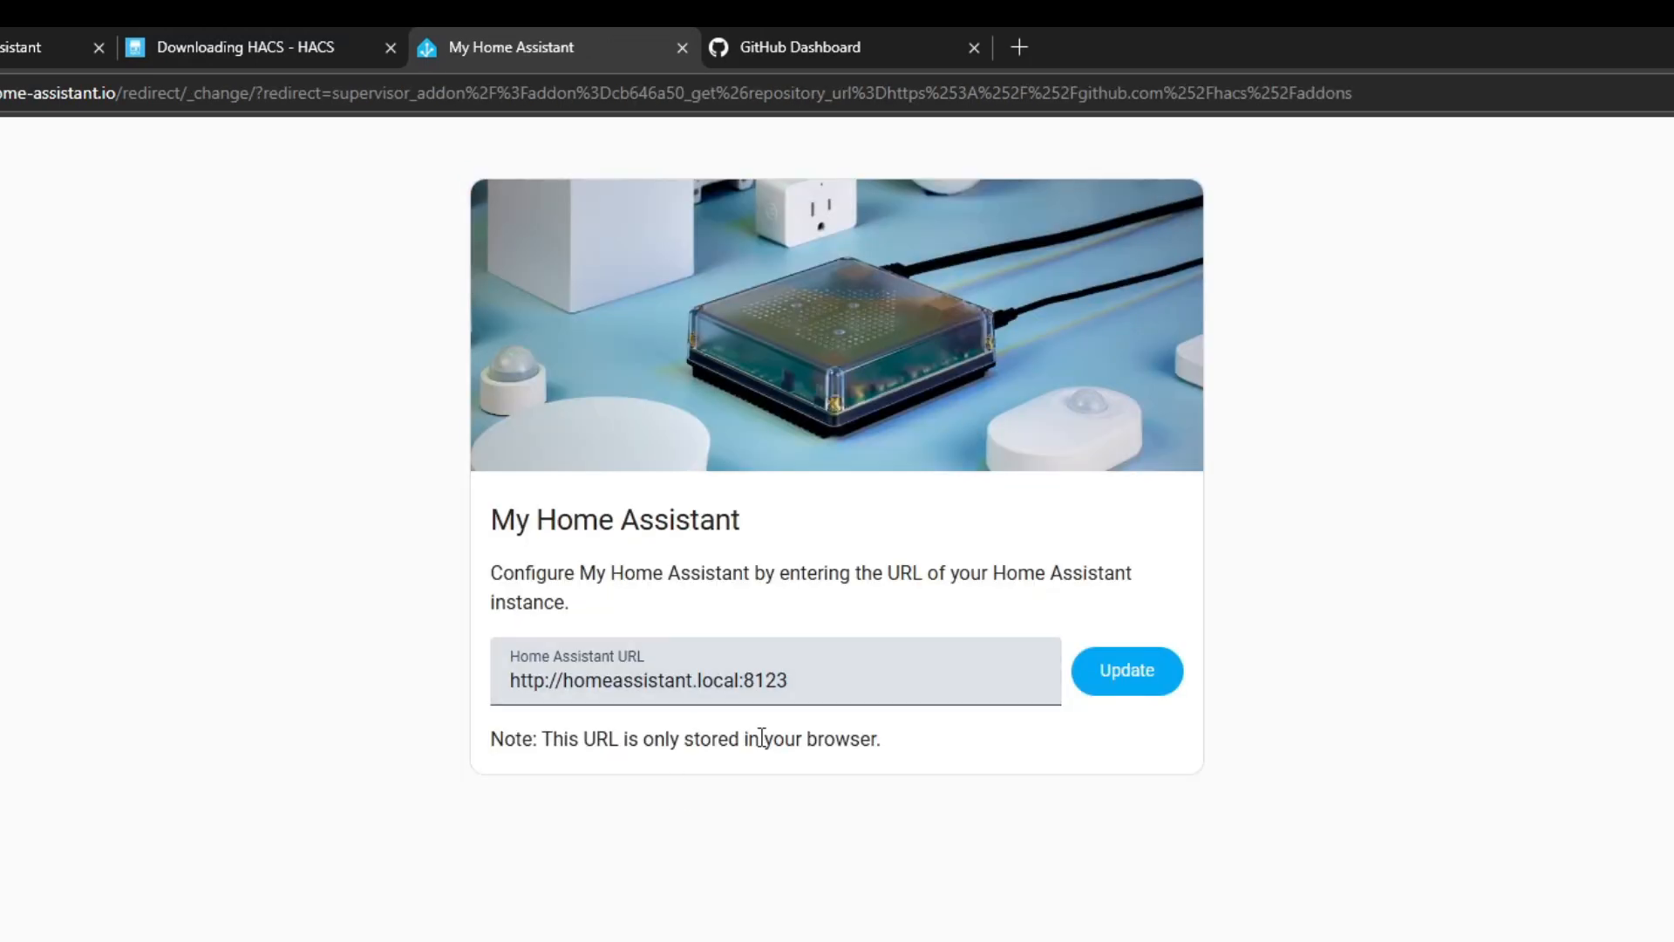
pyautogui.moveTo(739, 682); pyautogui.dragTo(569, 682)
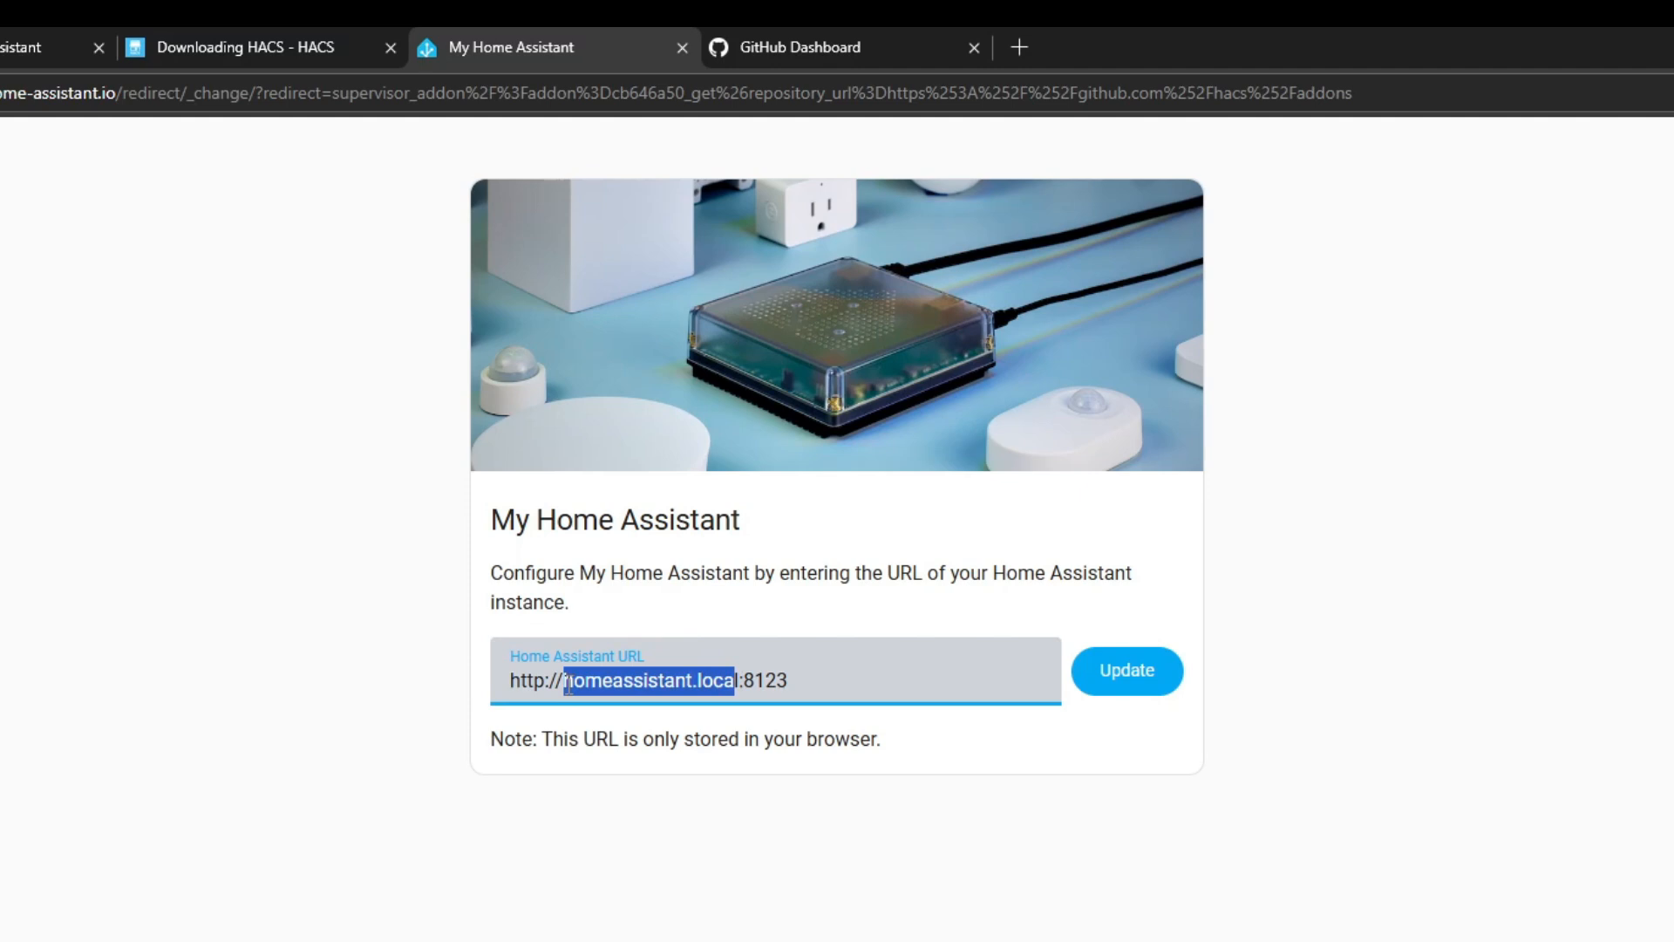
pyautogui.press('BackSpace')
pyautogui.write('192')
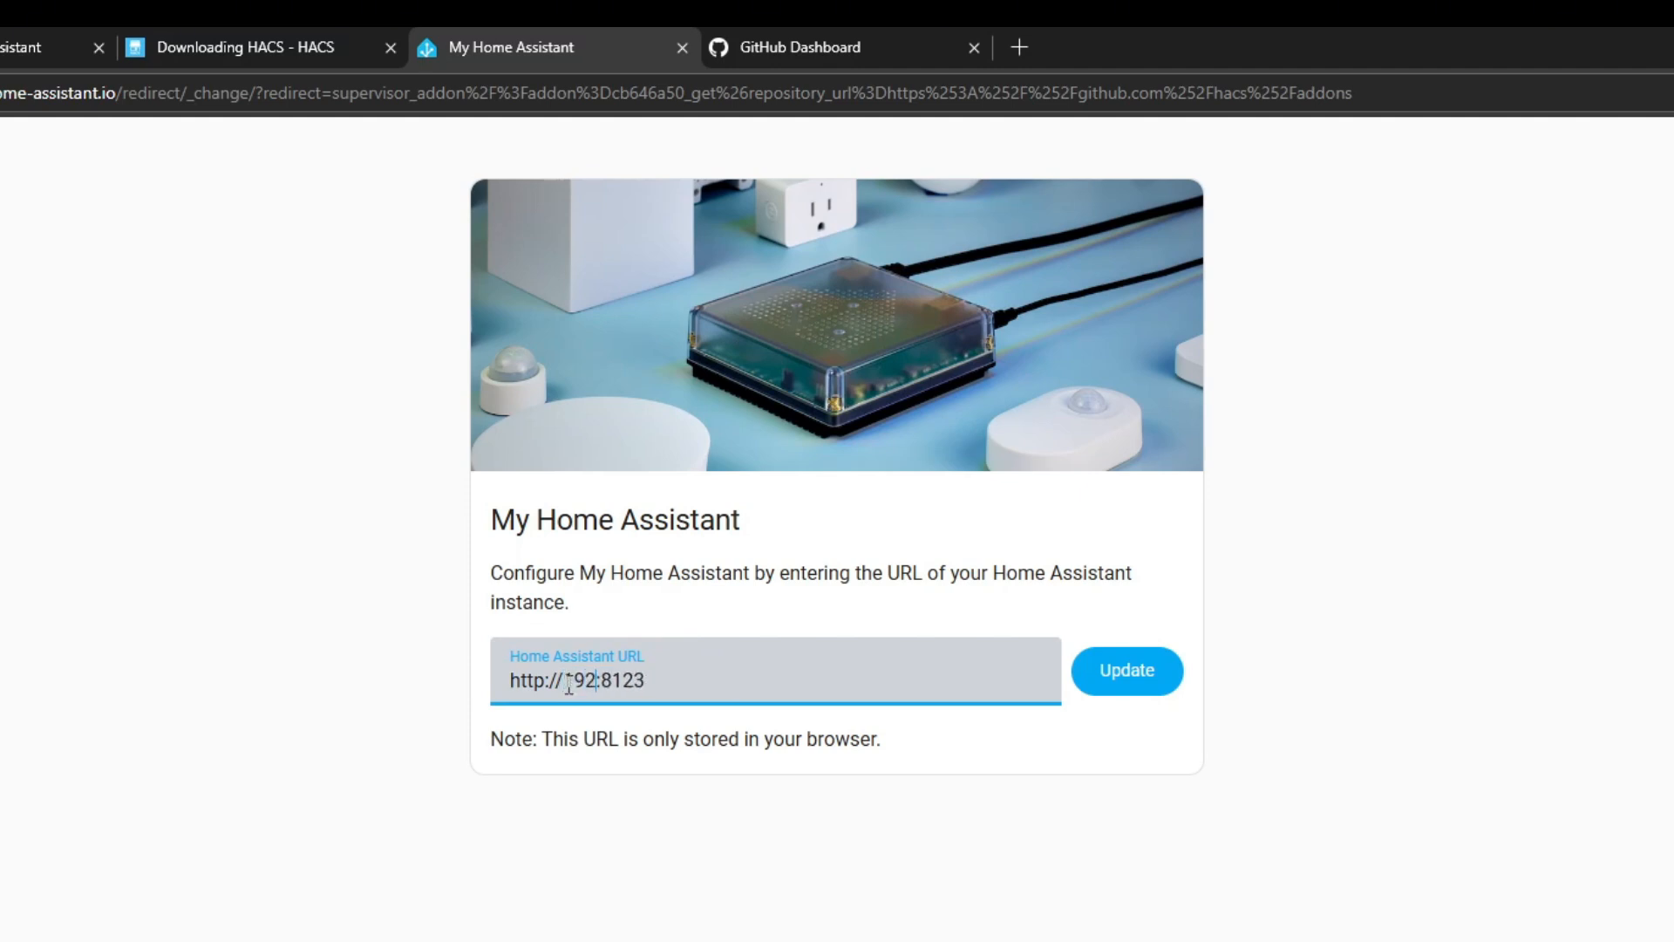
pyautogui.write('.168.1.144')
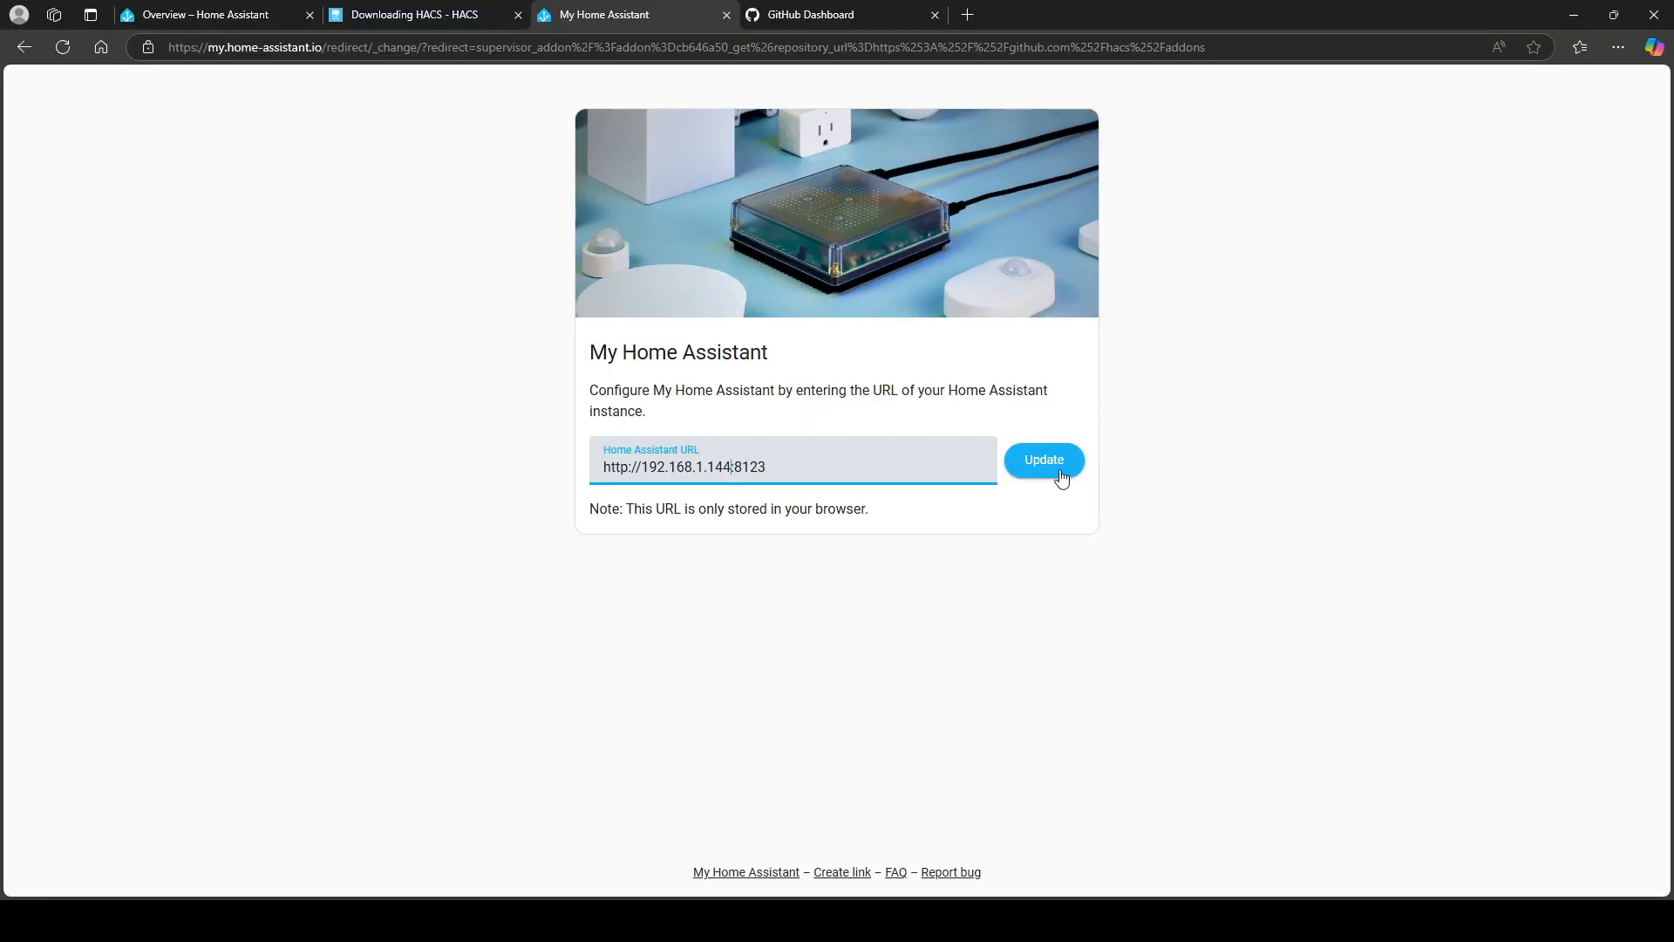
pyautogui.click(1064, 471)
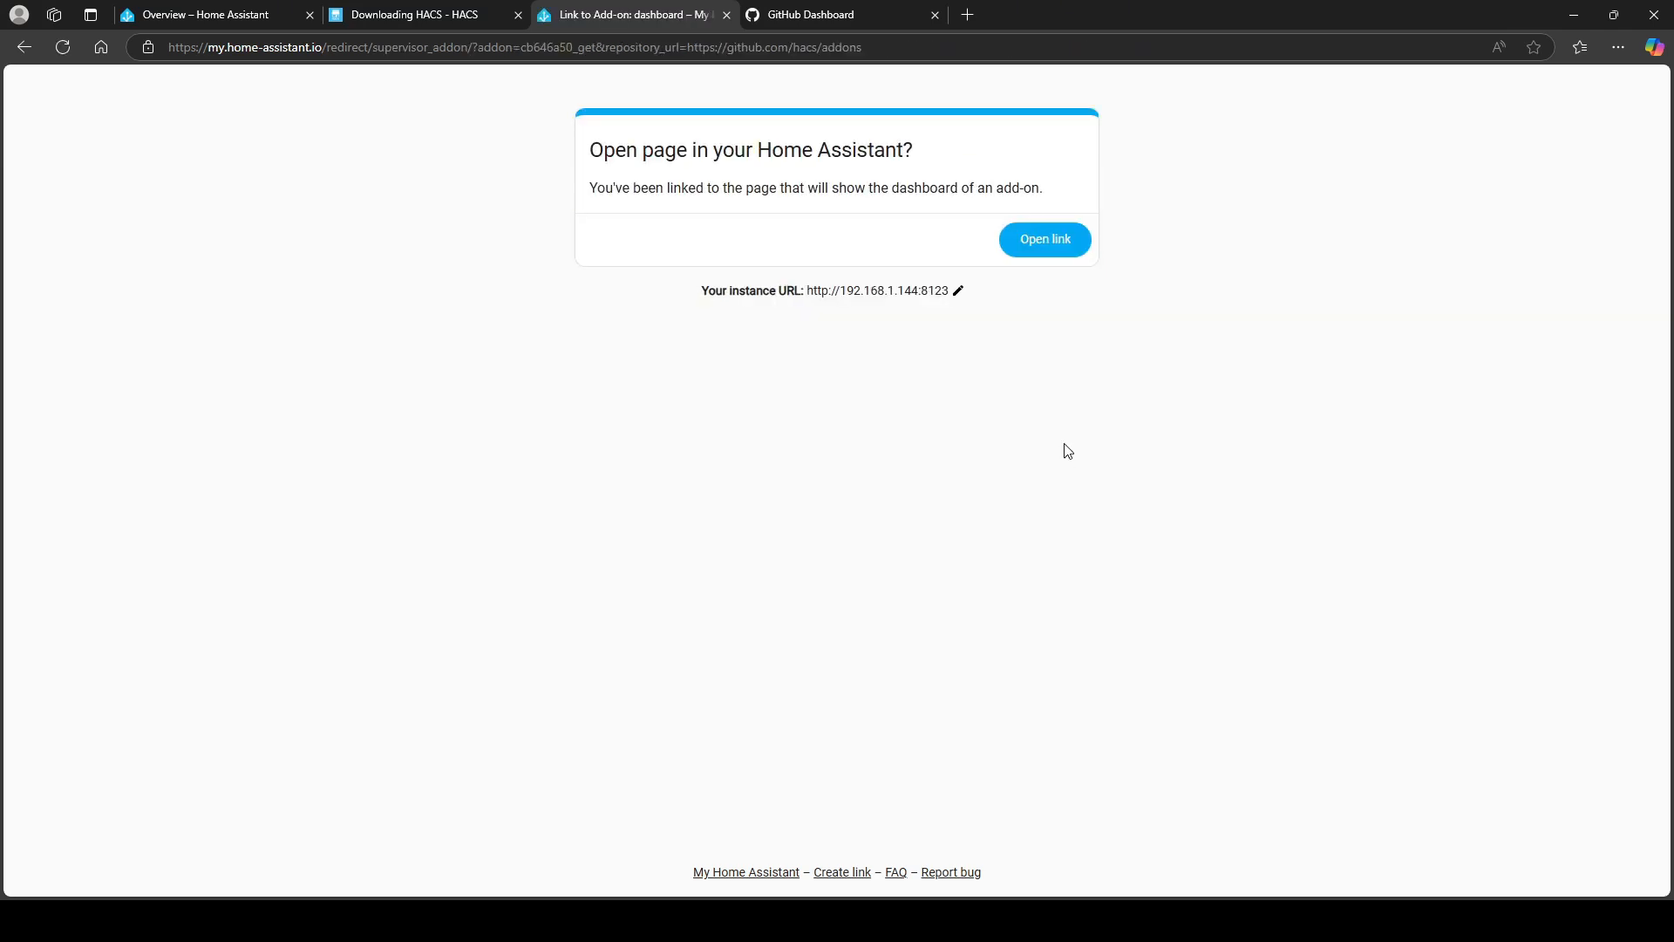
# Add the HACS add-on repository, install and start Get HACS, and check its log for the restart reminder.
pyautogui.click(1064, 244)
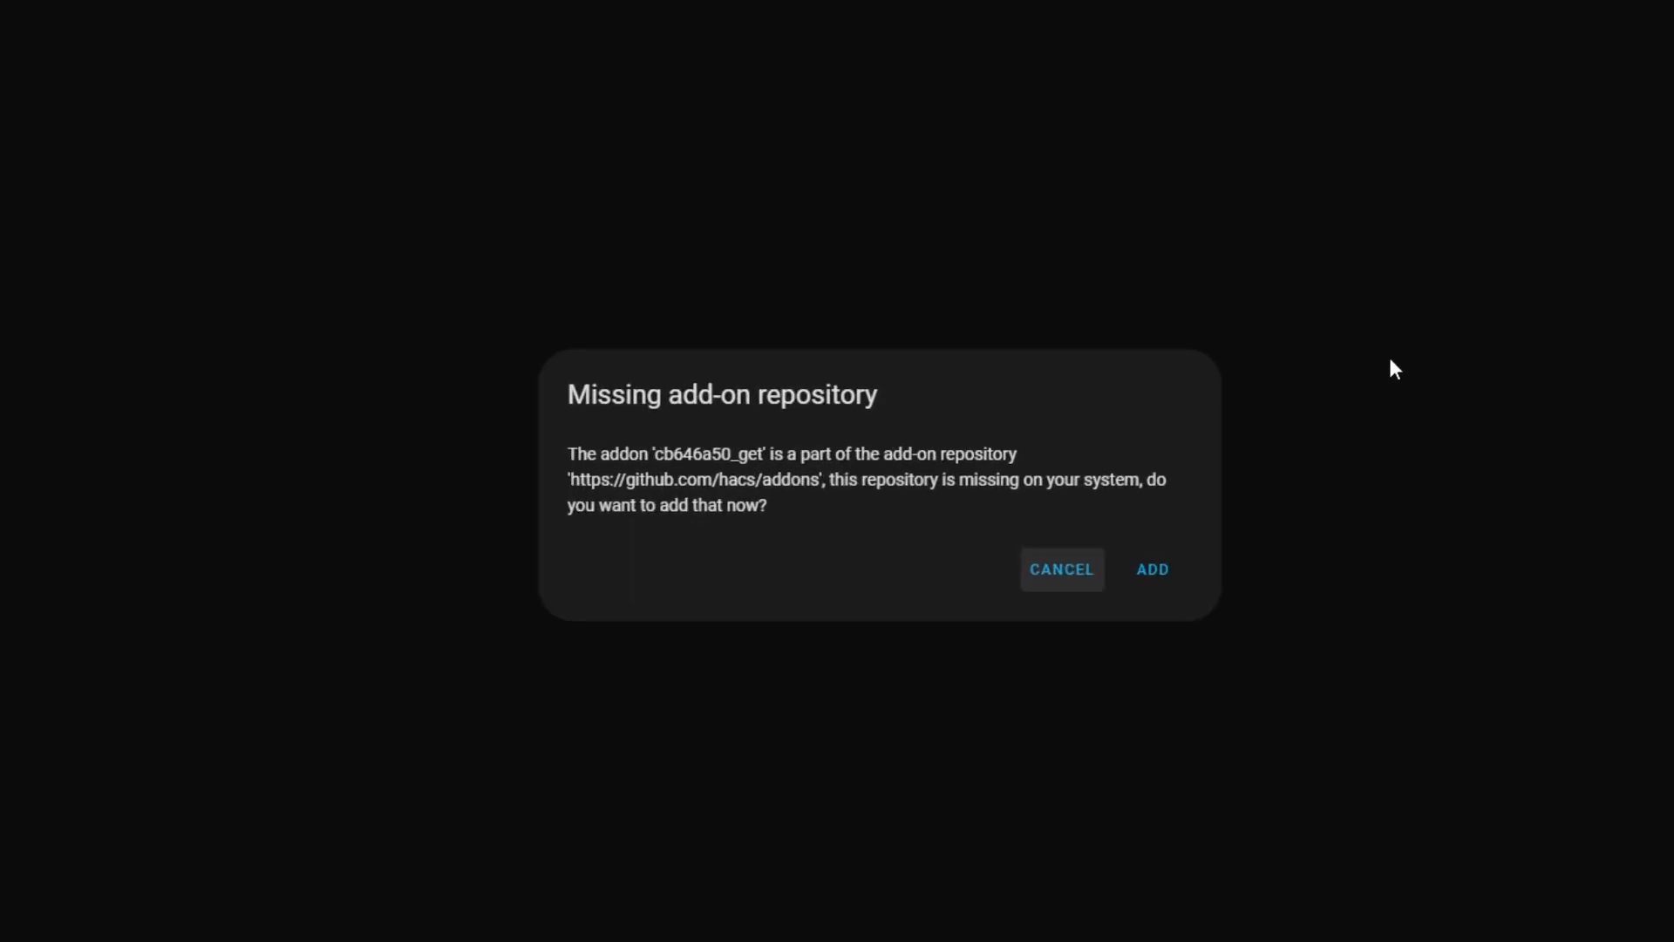
pyautogui.click(1153, 568)
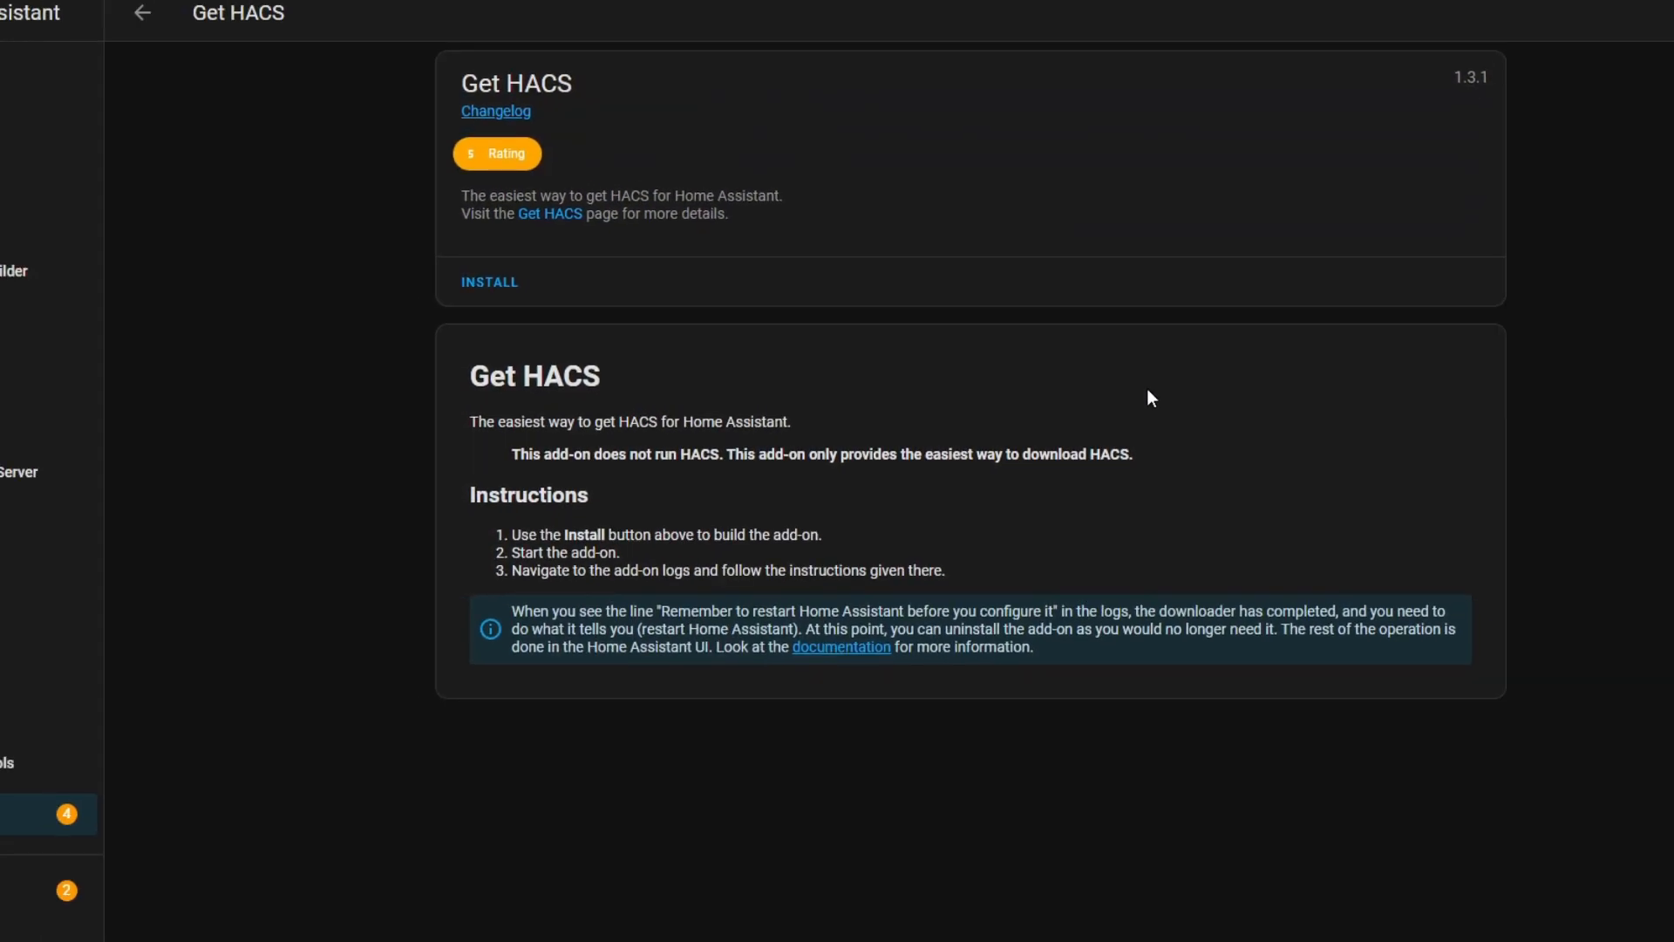
pyautogui.click(489, 281)
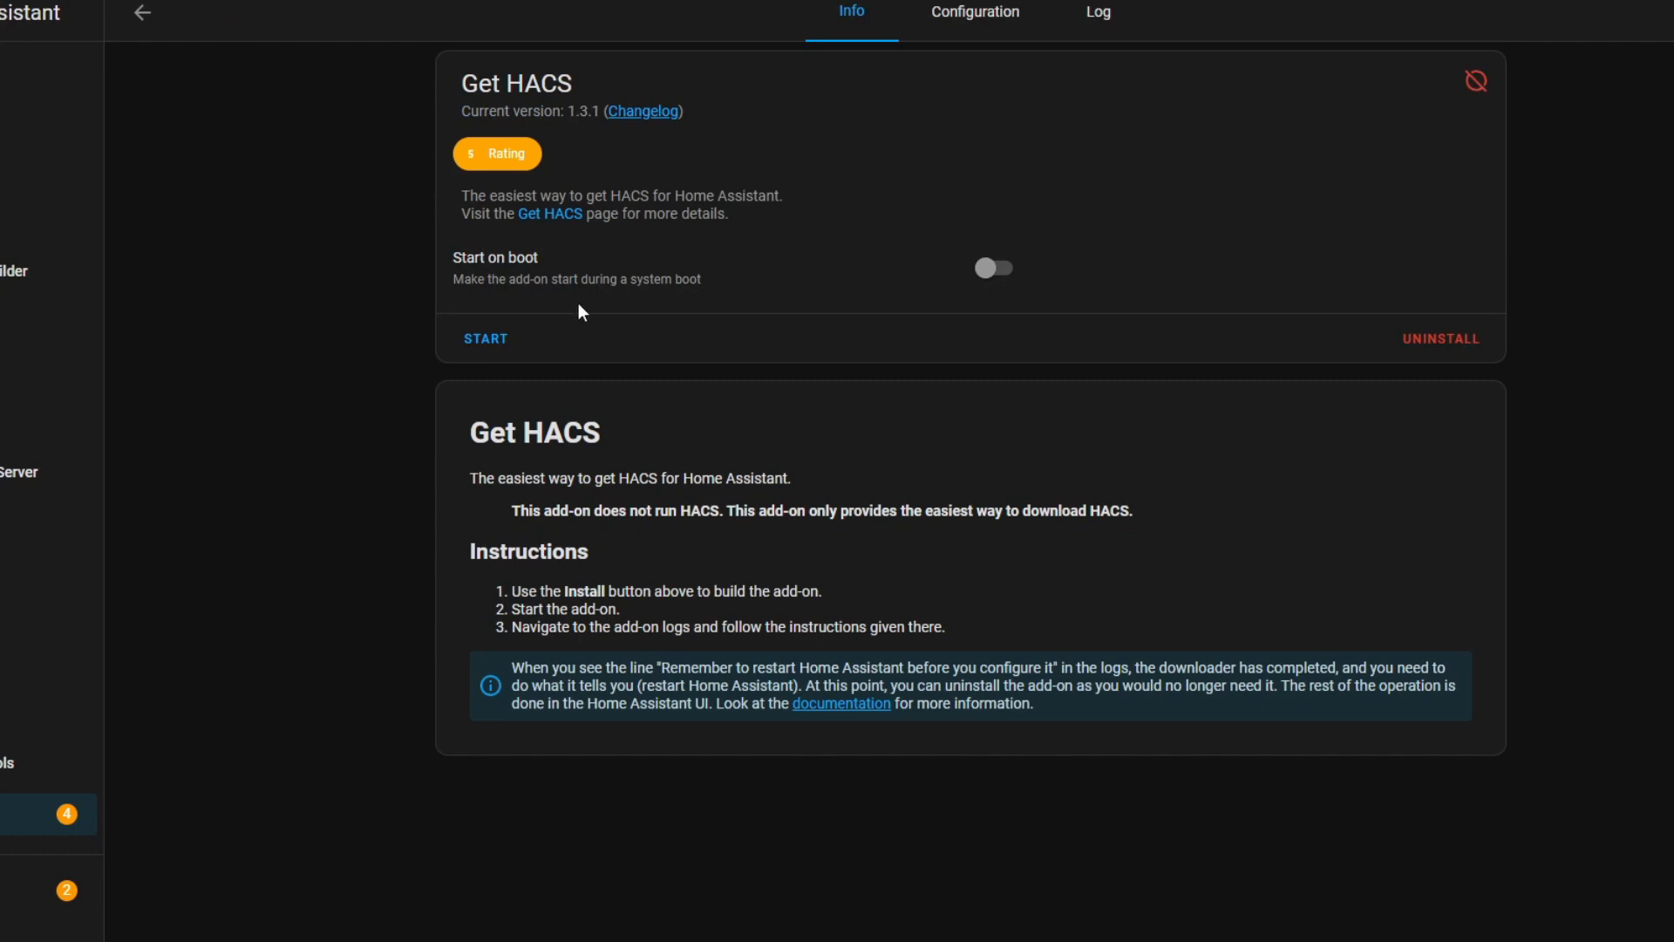
pyautogui.click(494, 342)
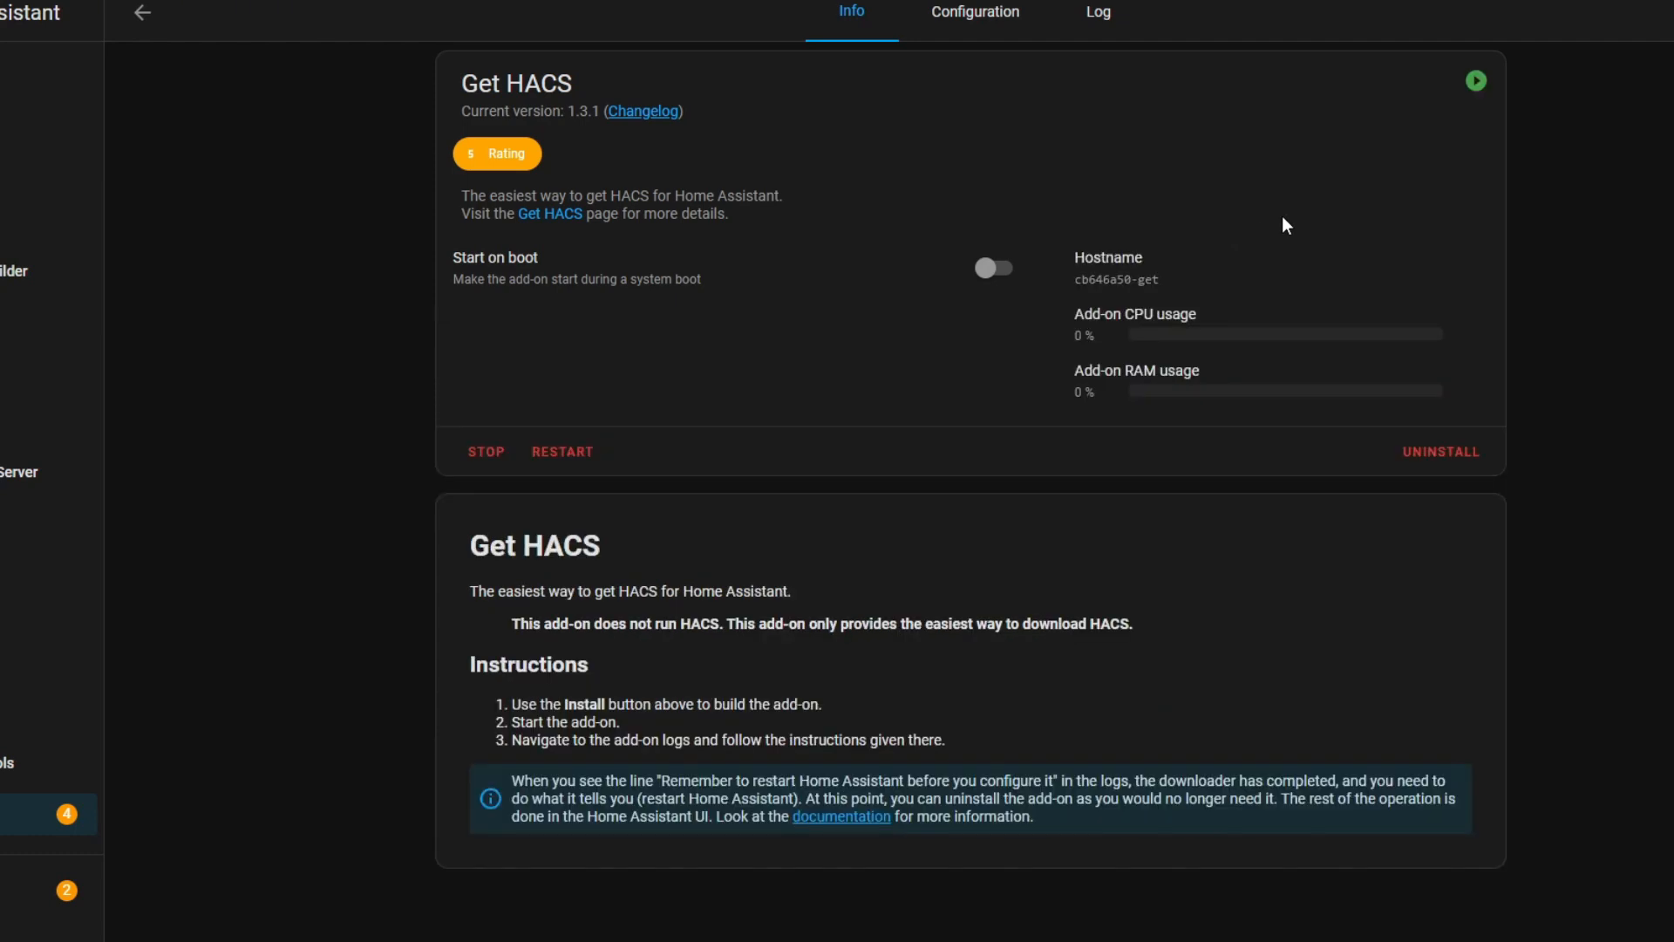
pyautogui.click(1095, 13)
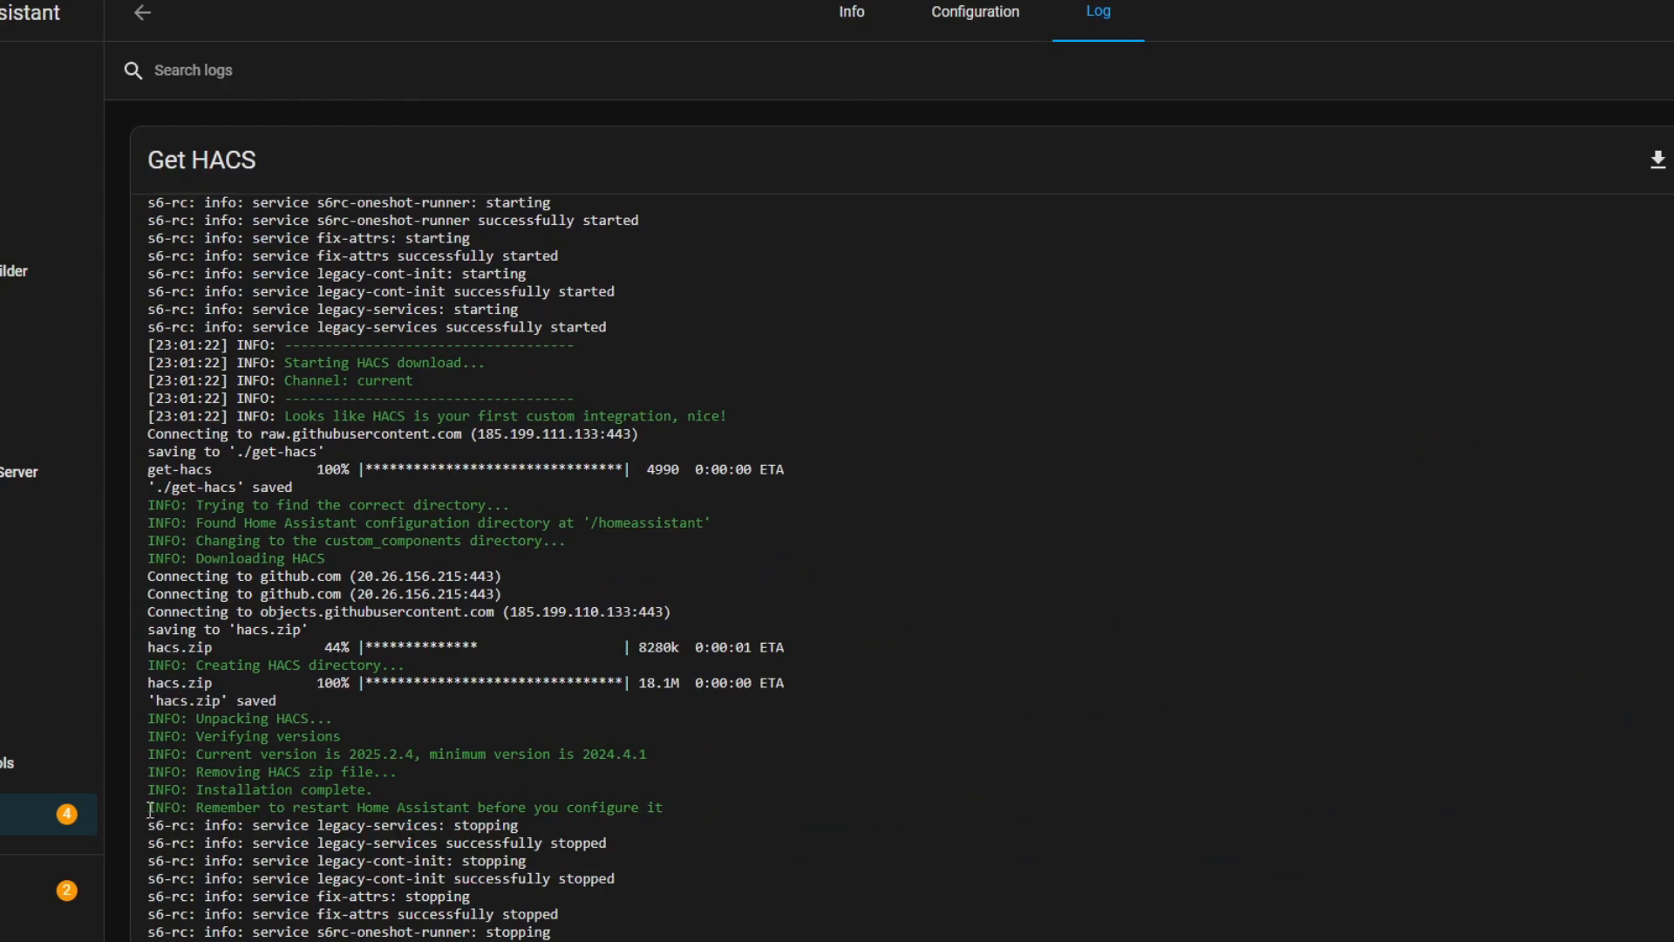
pyautogui.moveTo(152, 809); pyautogui.dragTo(647, 804)
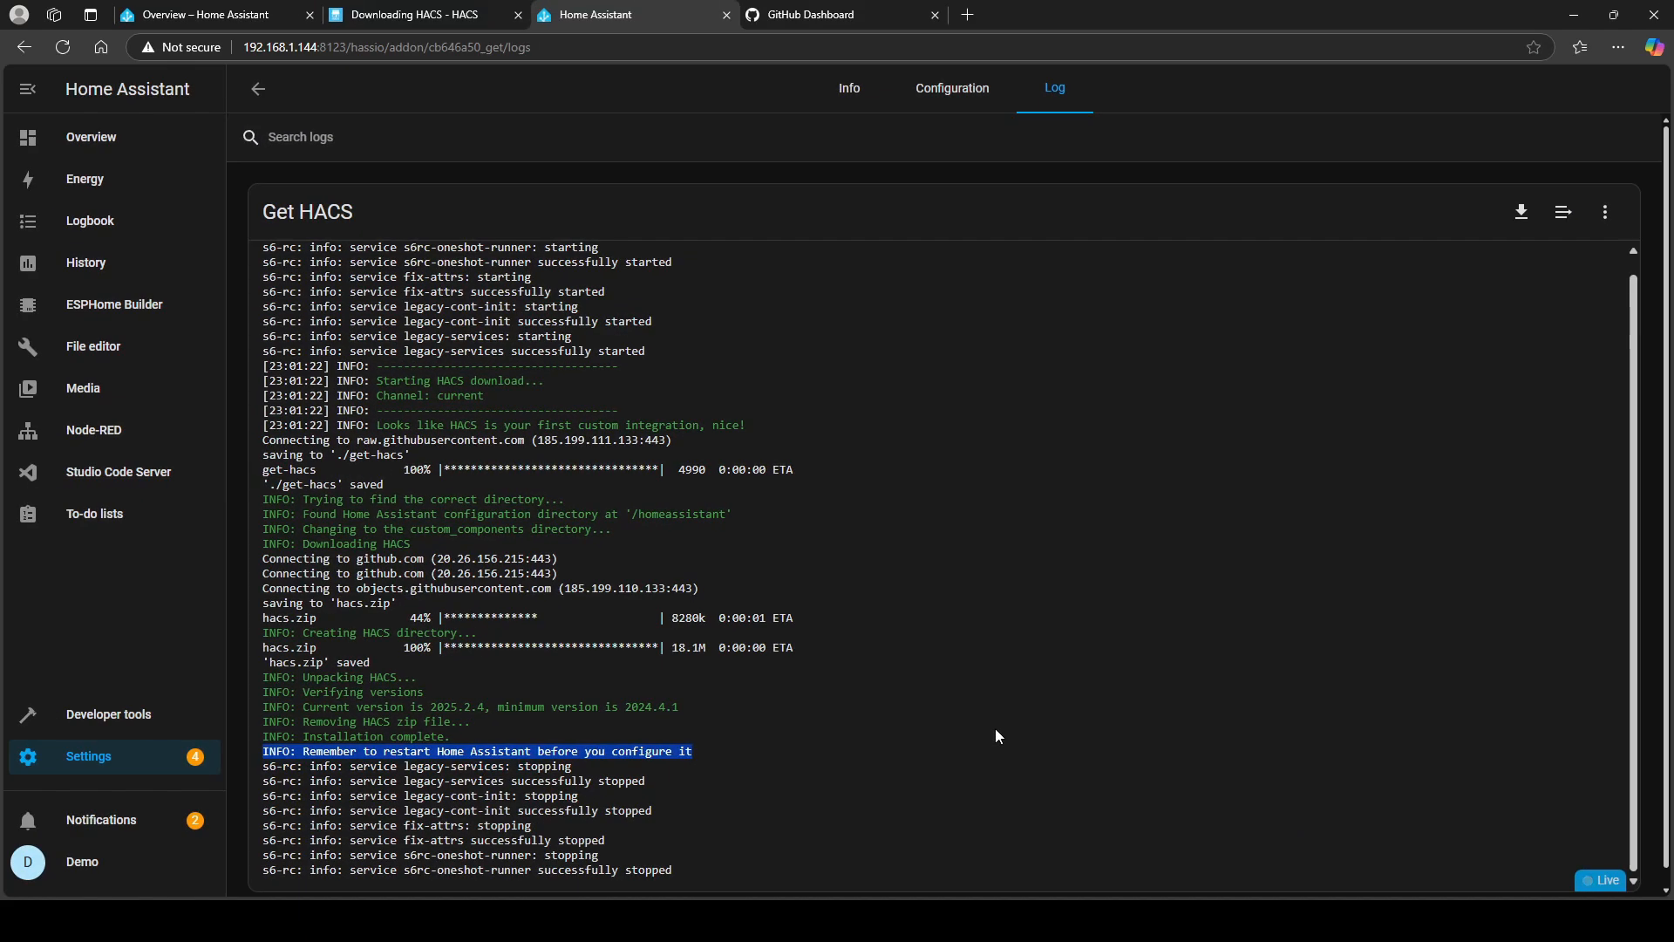
# Validate the configuration in Developer Tools YAML, then do a full Home Assistant restart.
pyautogui.click(996, 730)
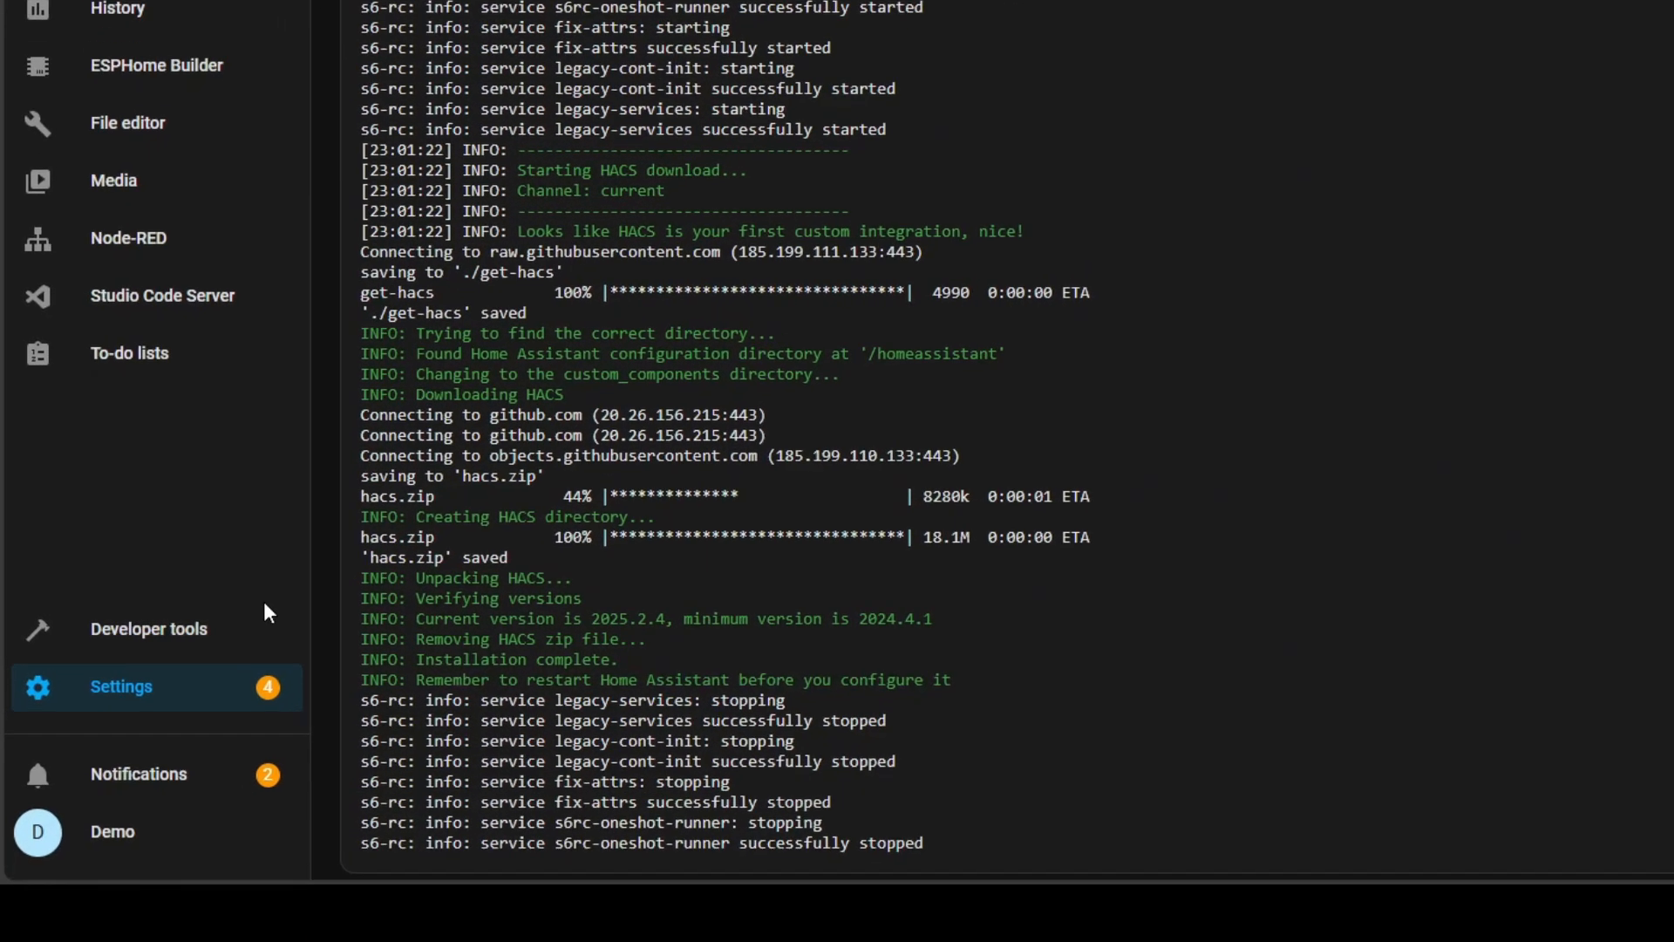
pyautogui.click(262, 622)
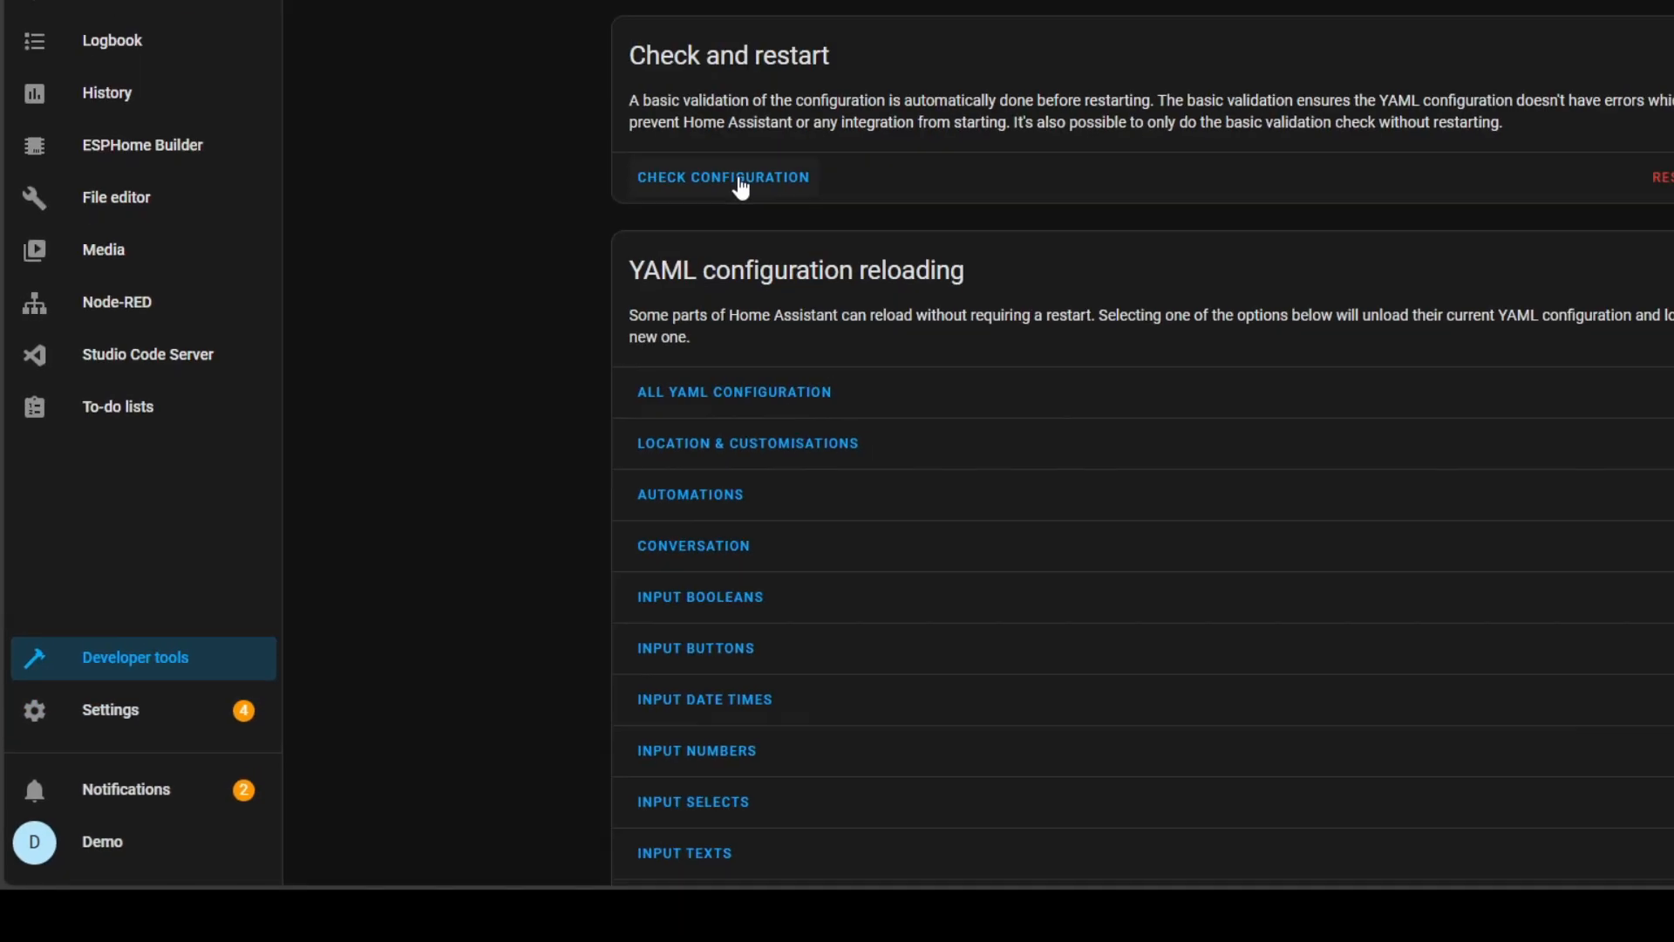
pyautogui.click(741, 183)
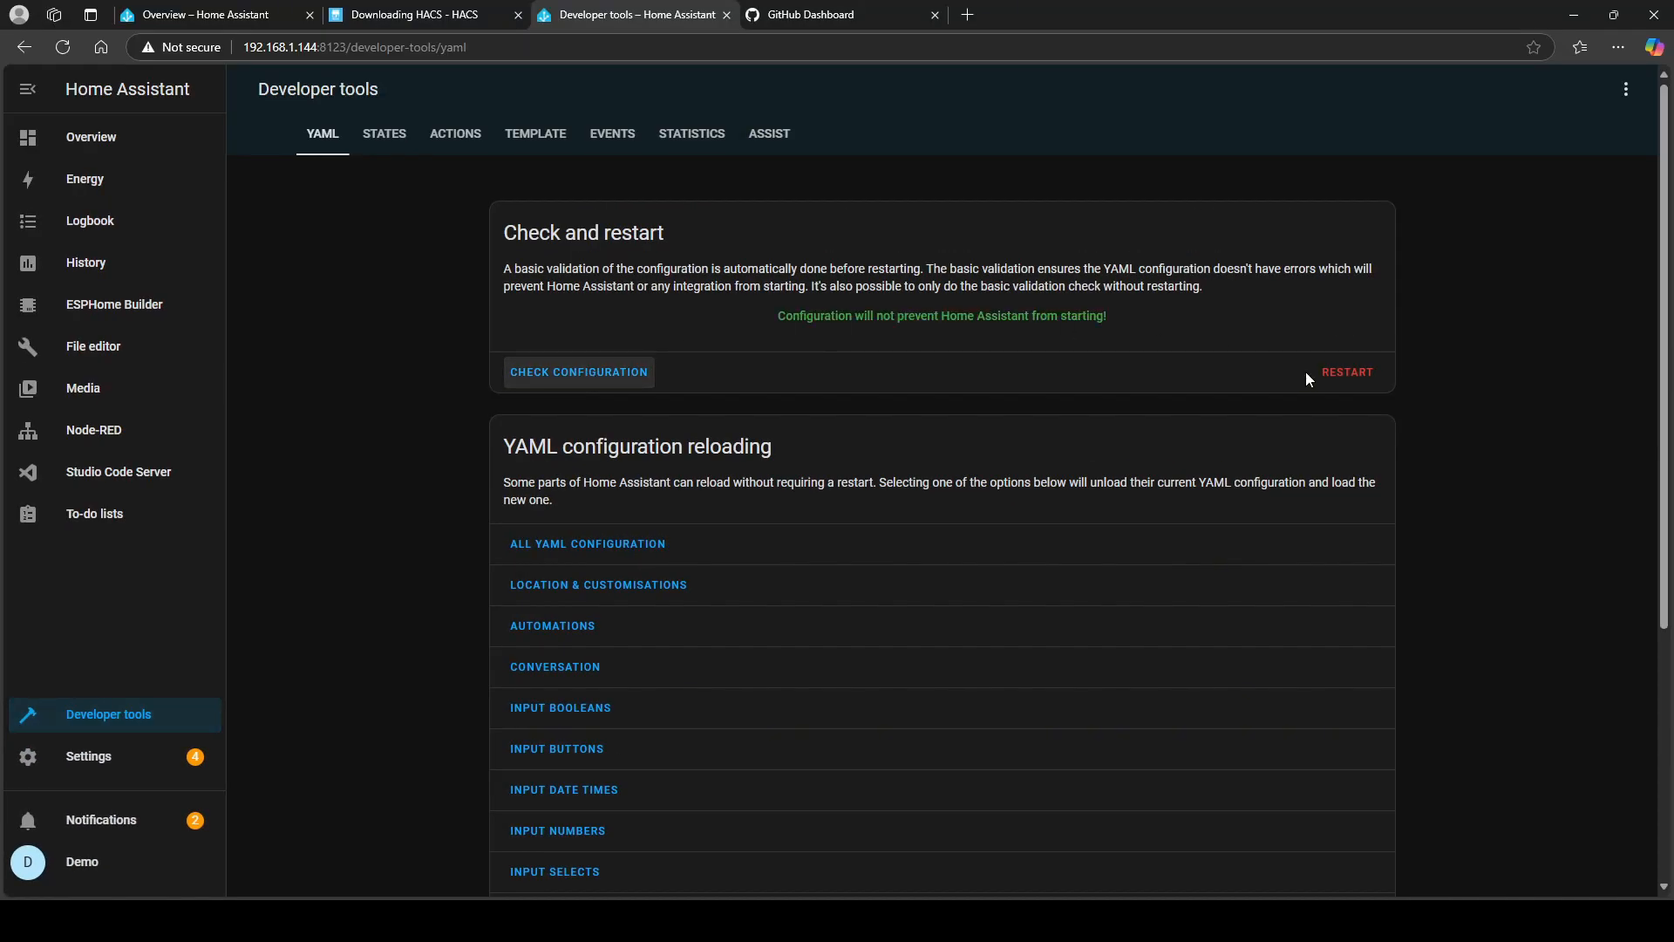
pyautogui.click(1319, 373)
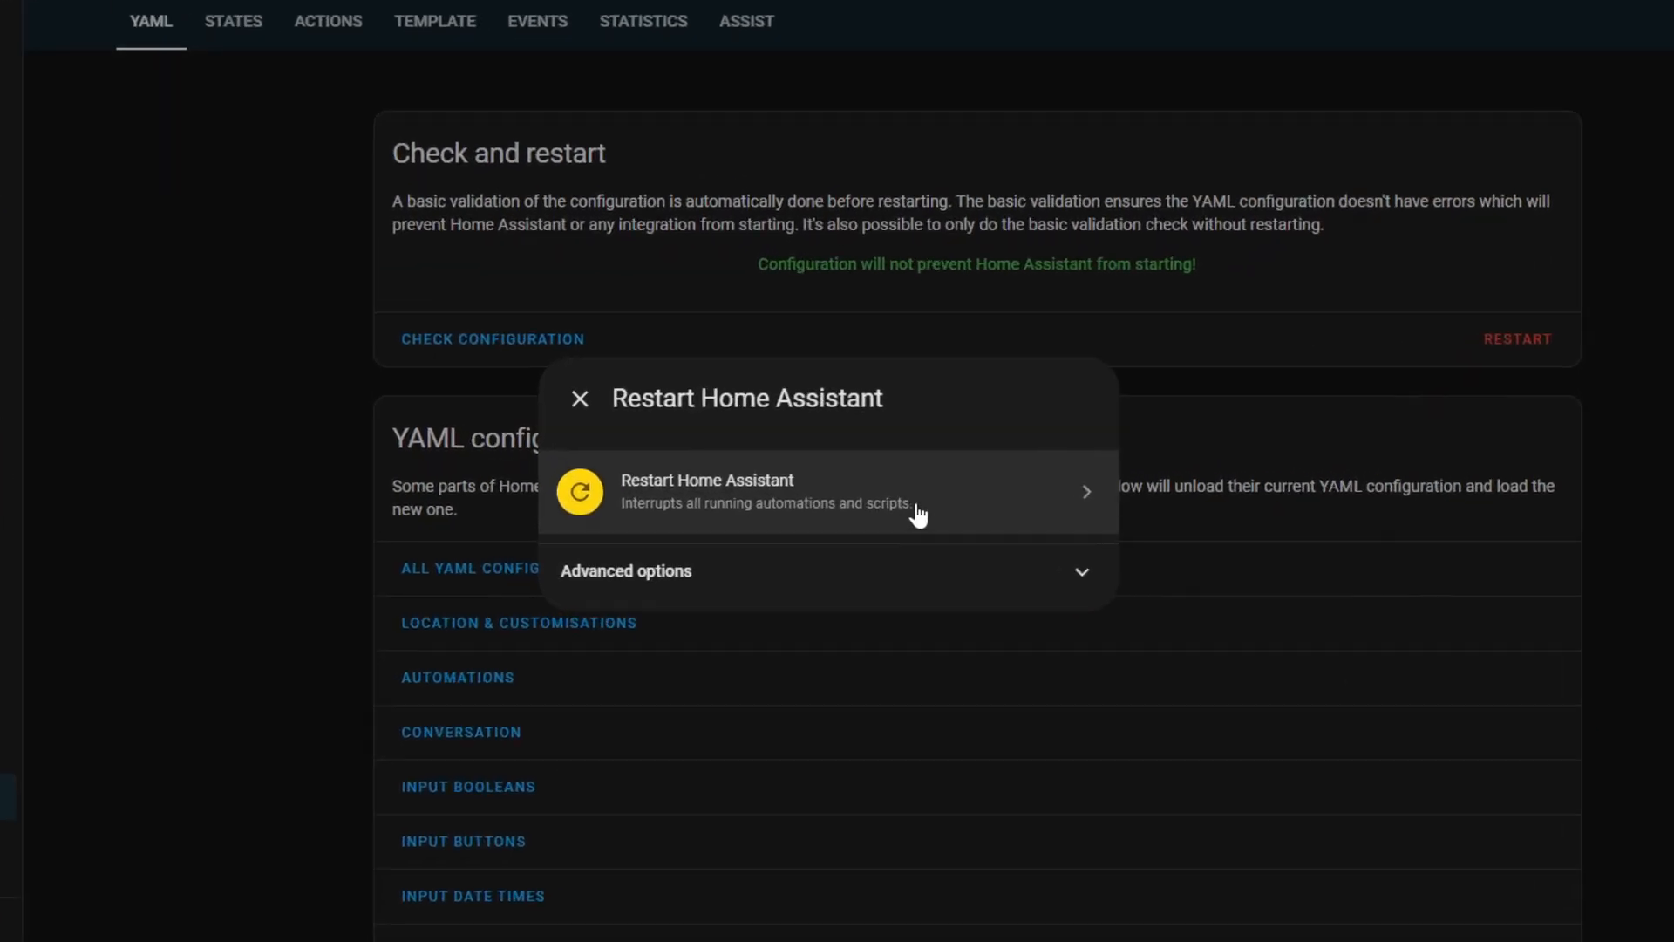
pyautogui.click(918, 515)
pyautogui.click(977, 544)
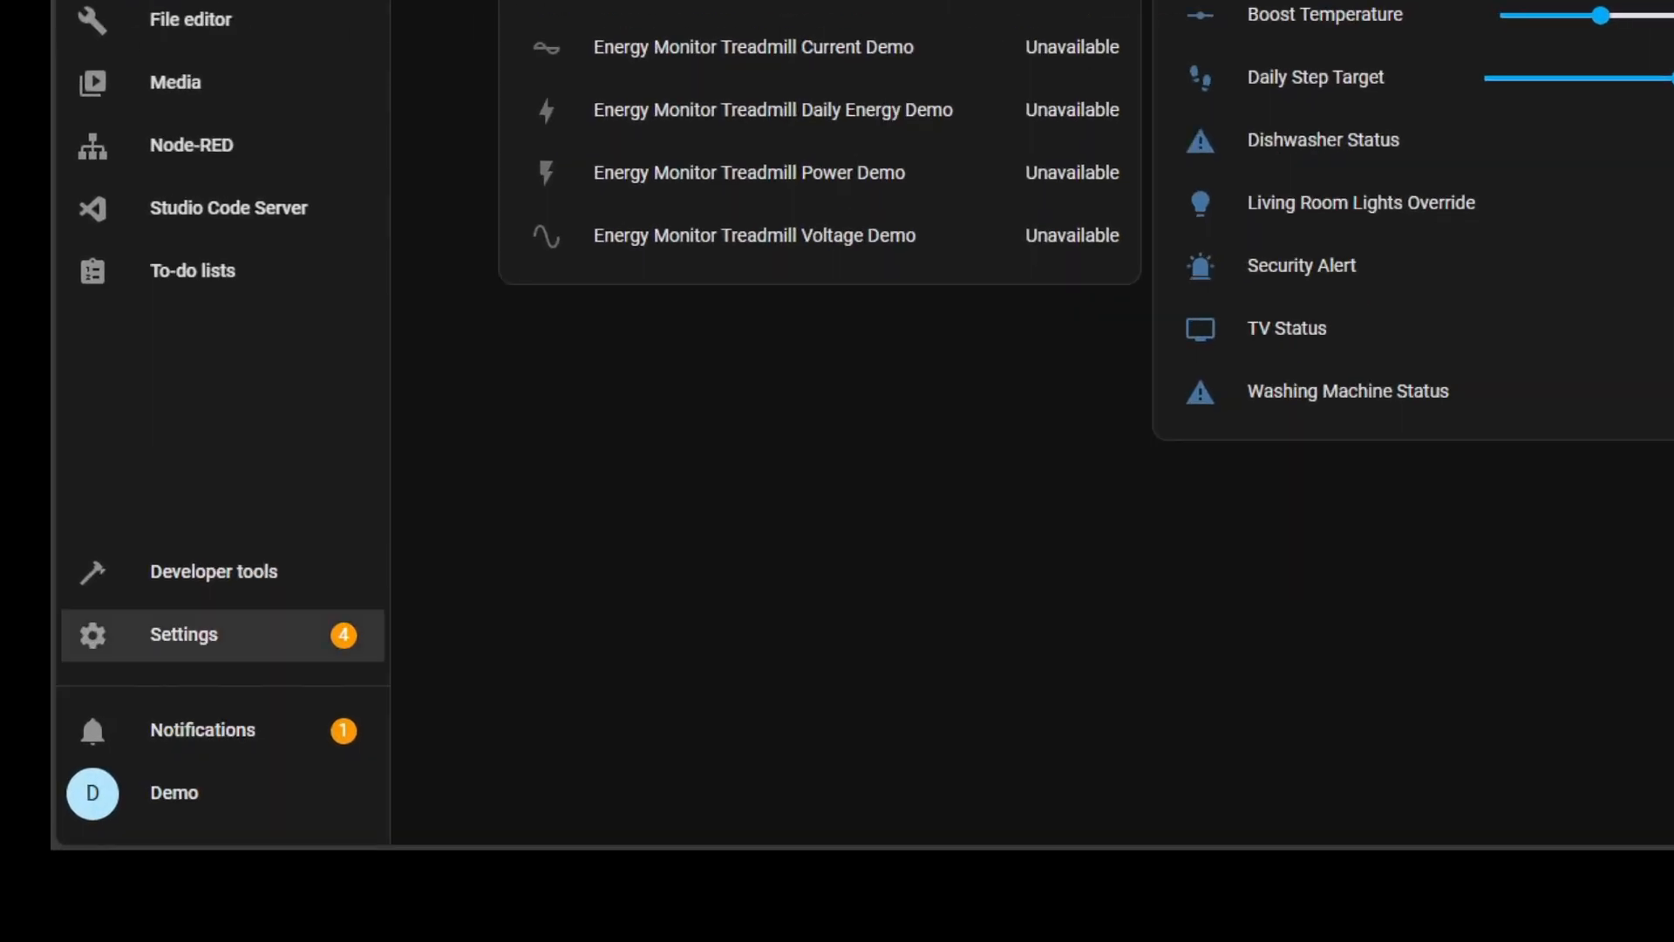
# Start a new HACS integration from Settings > Devices & services.
pyautogui.click(88, 756)
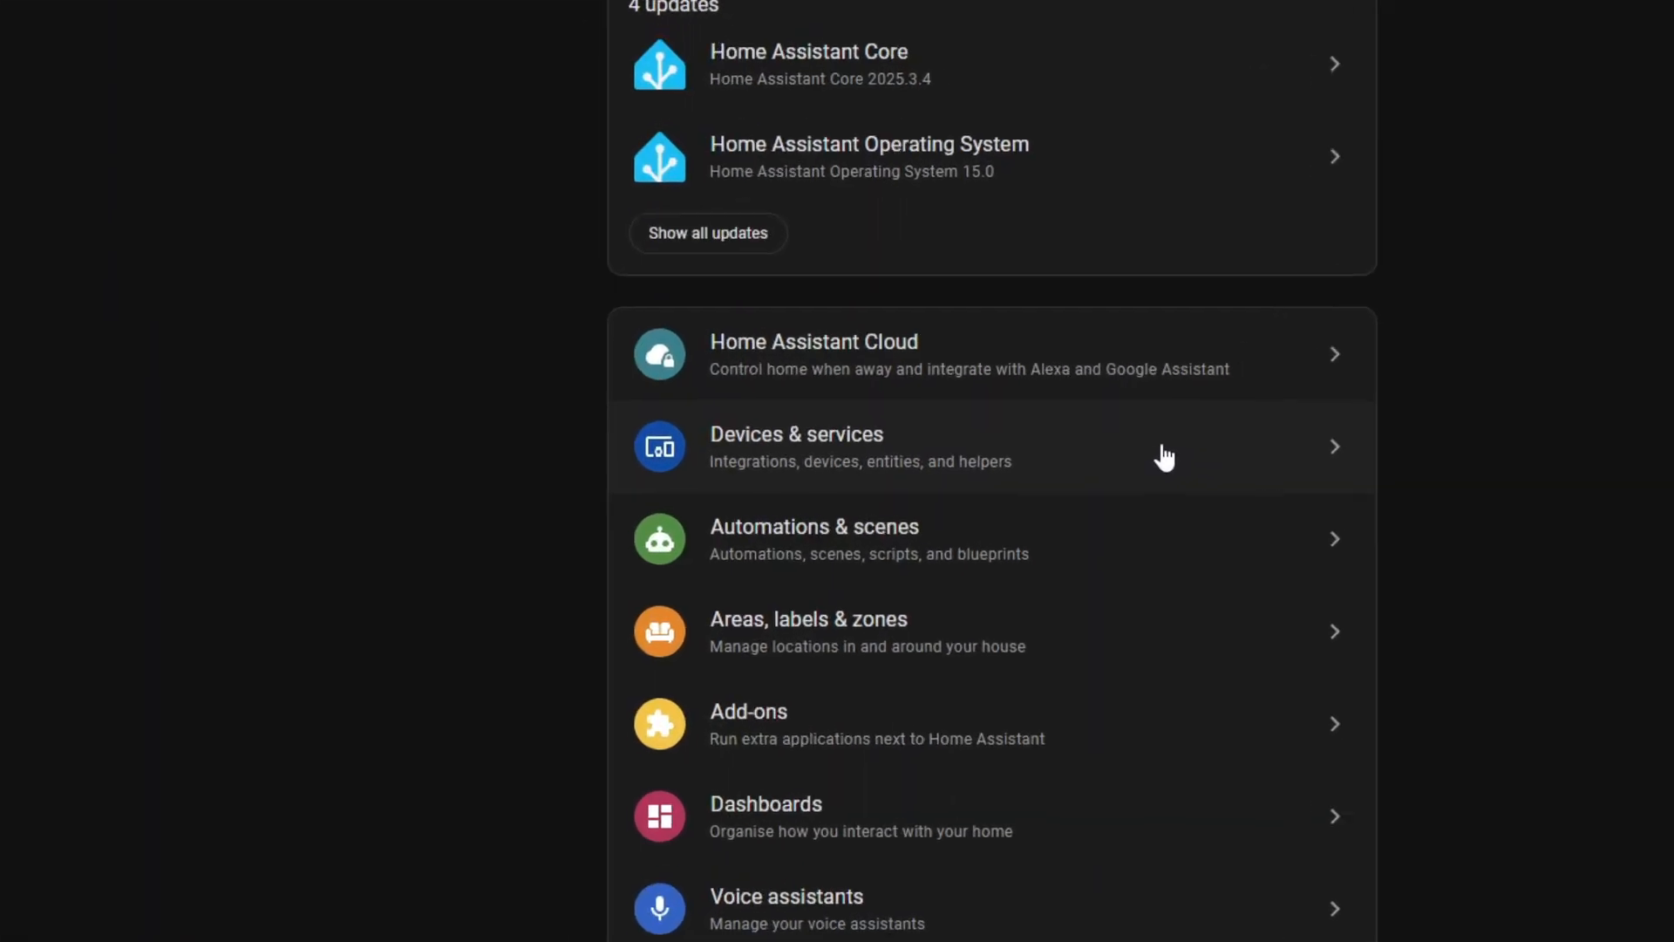
pyautogui.click(1169, 456)
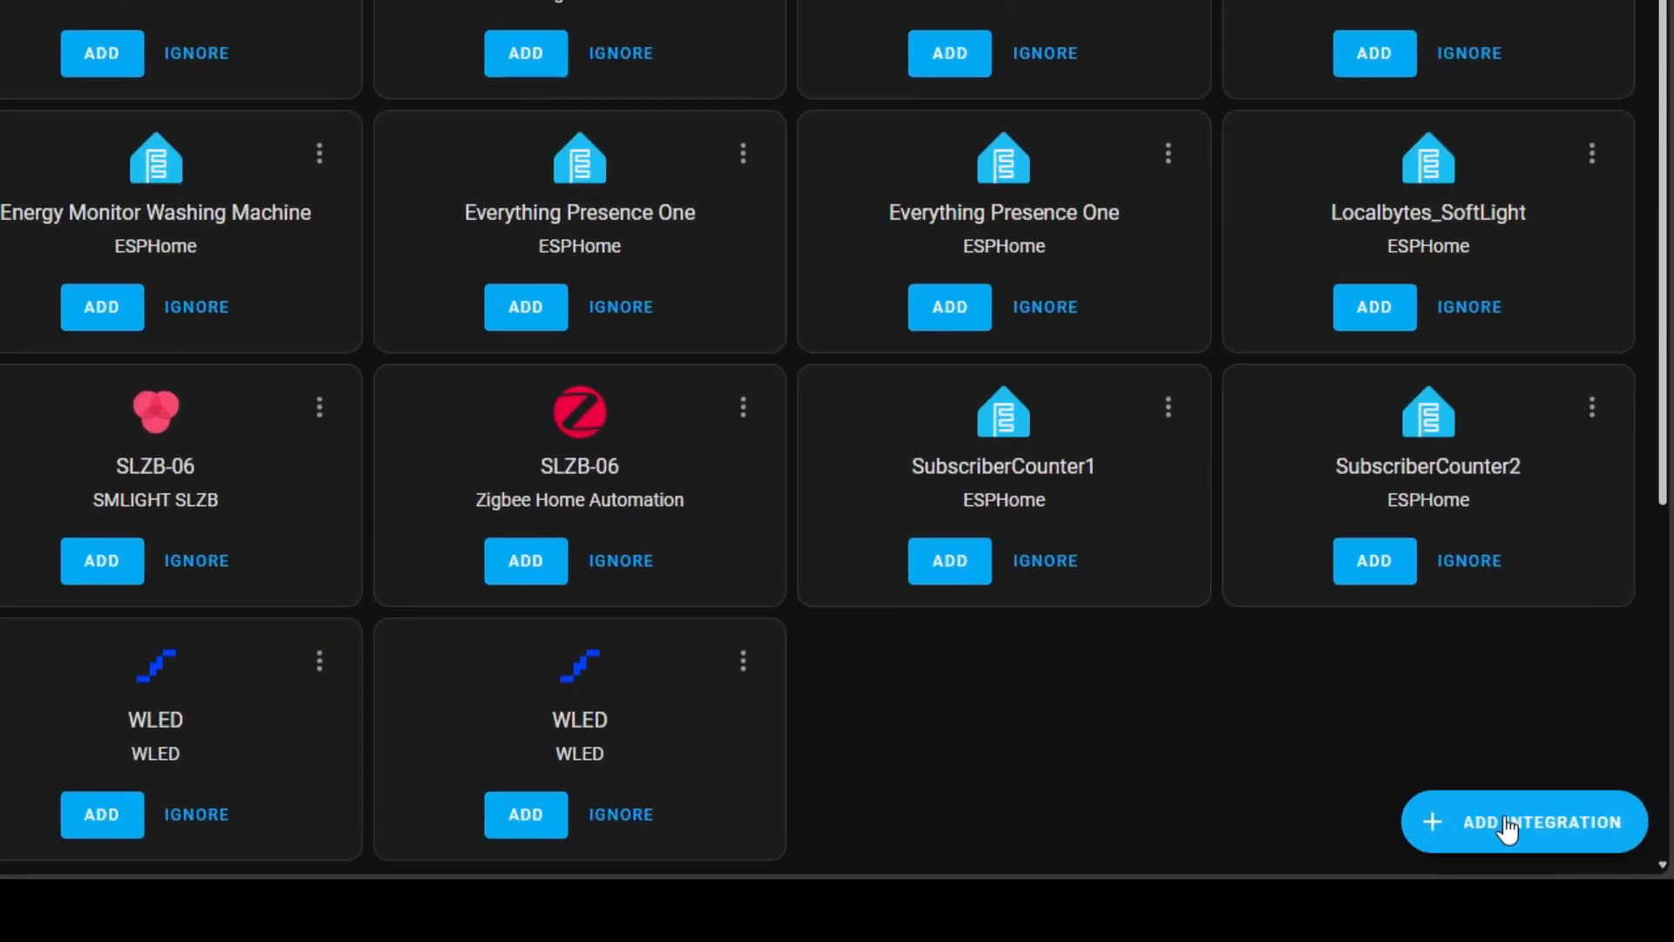
pyautogui.click(1560, 863)
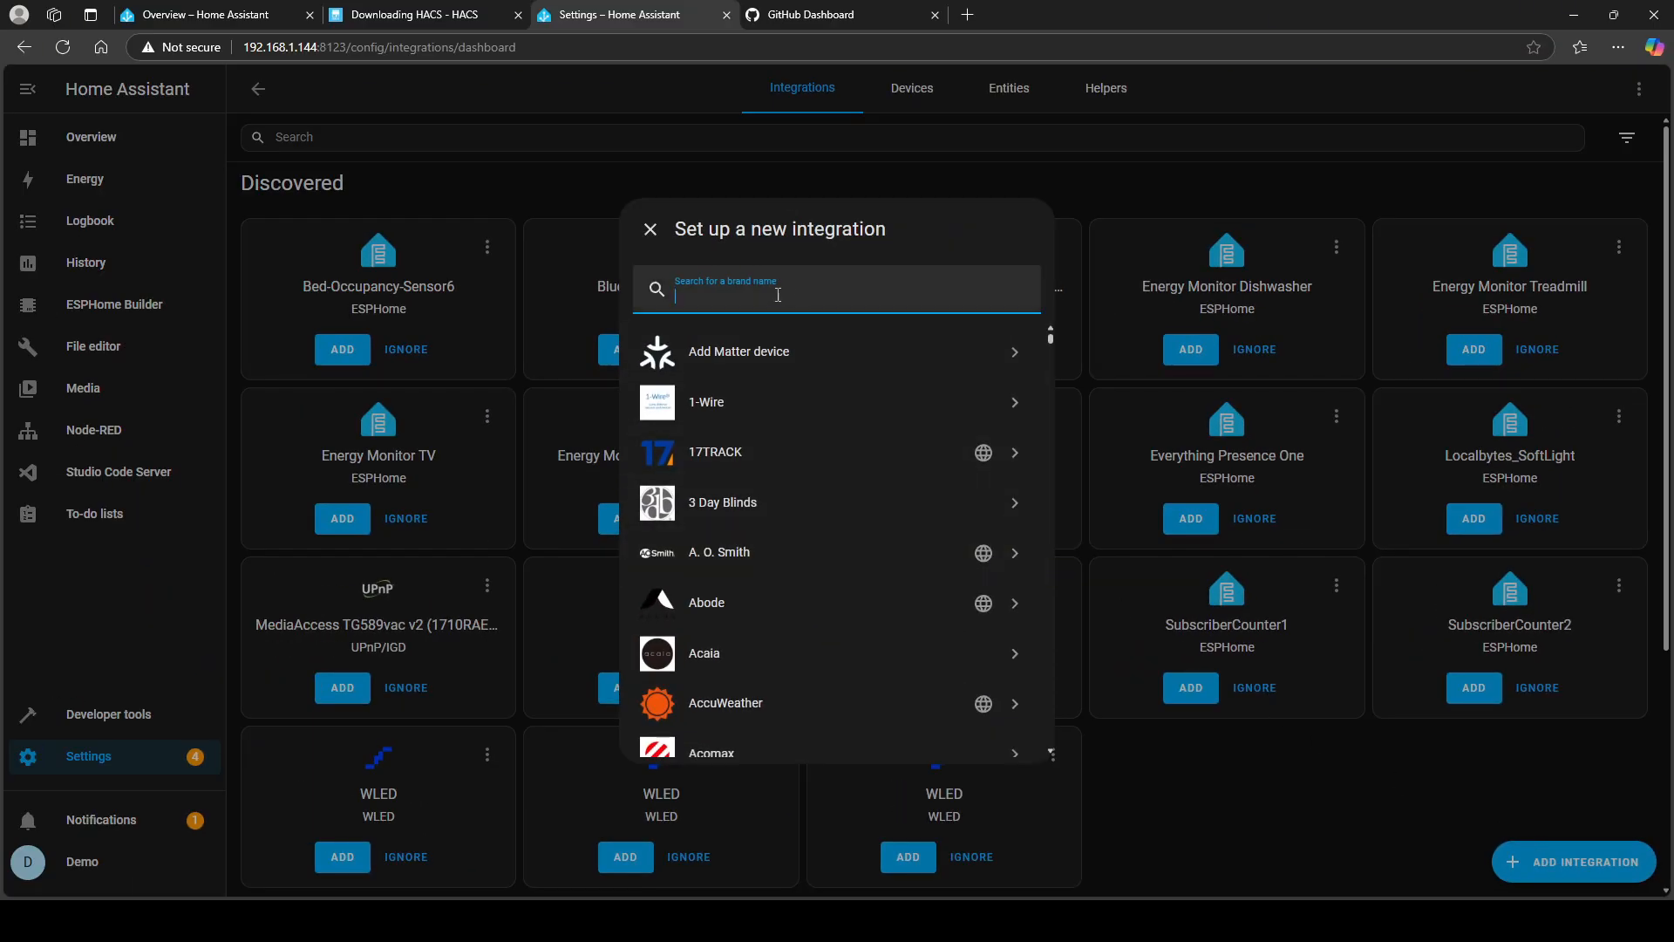
pyautogui.write('hacs')
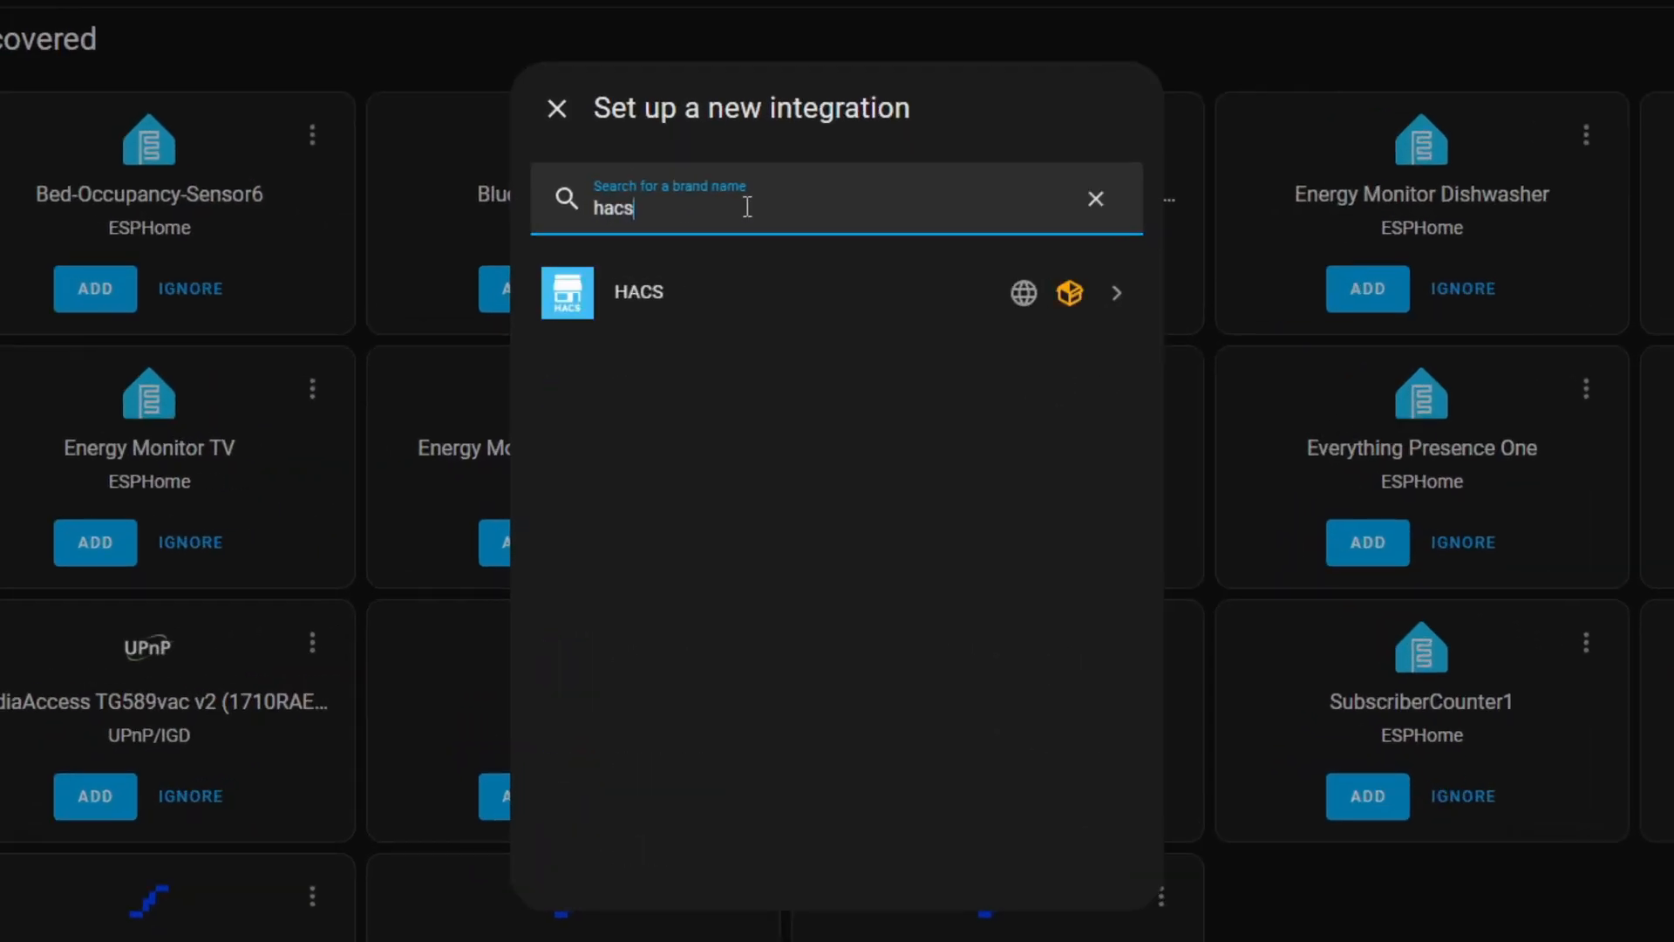
pyautogui.click(675, 306)
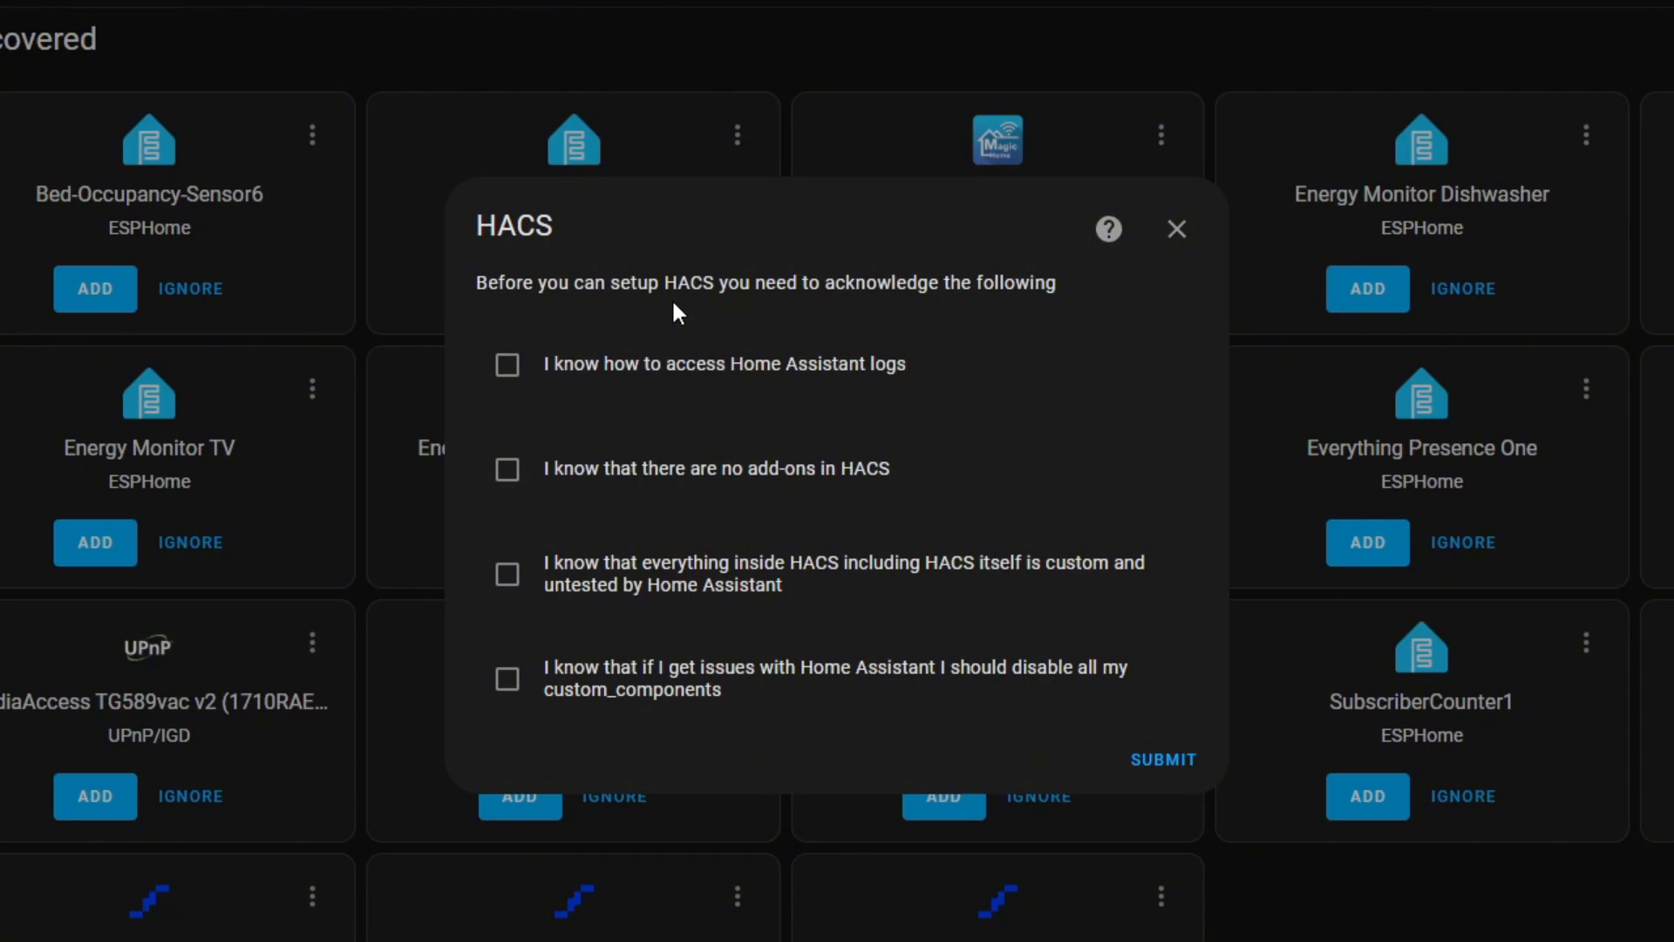
# Accept all four HACS acknowledgements and submit them.
pyautogui.click(699, 368)
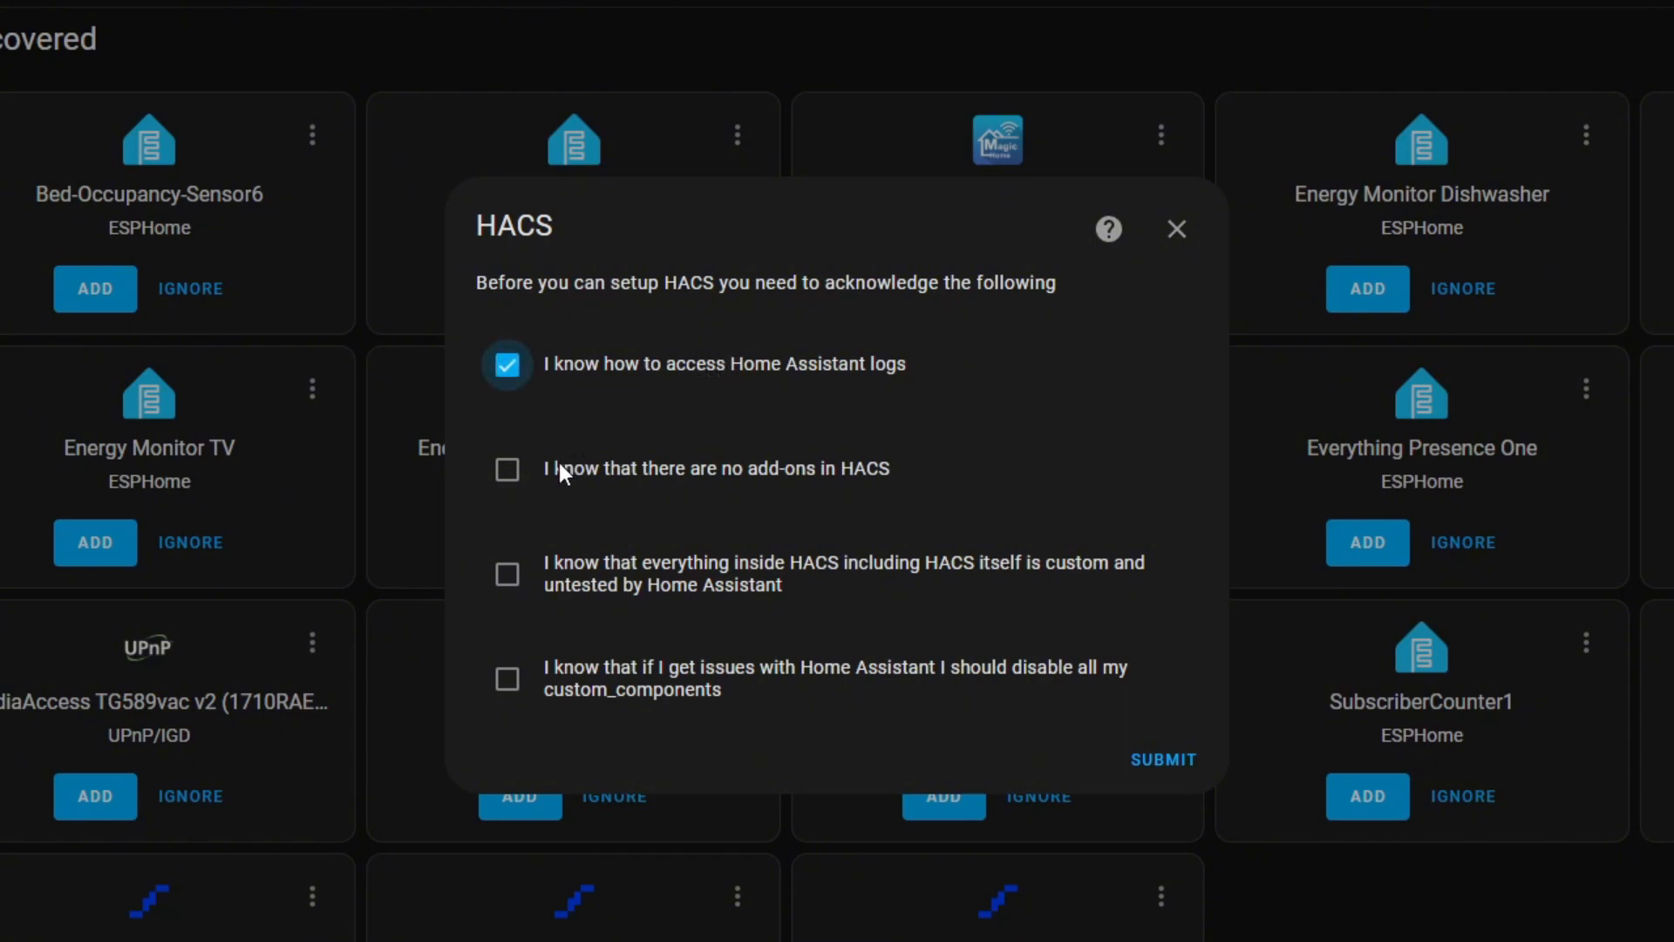
pyautogui.click(542, 473)
pyautogui.click(528, 573)
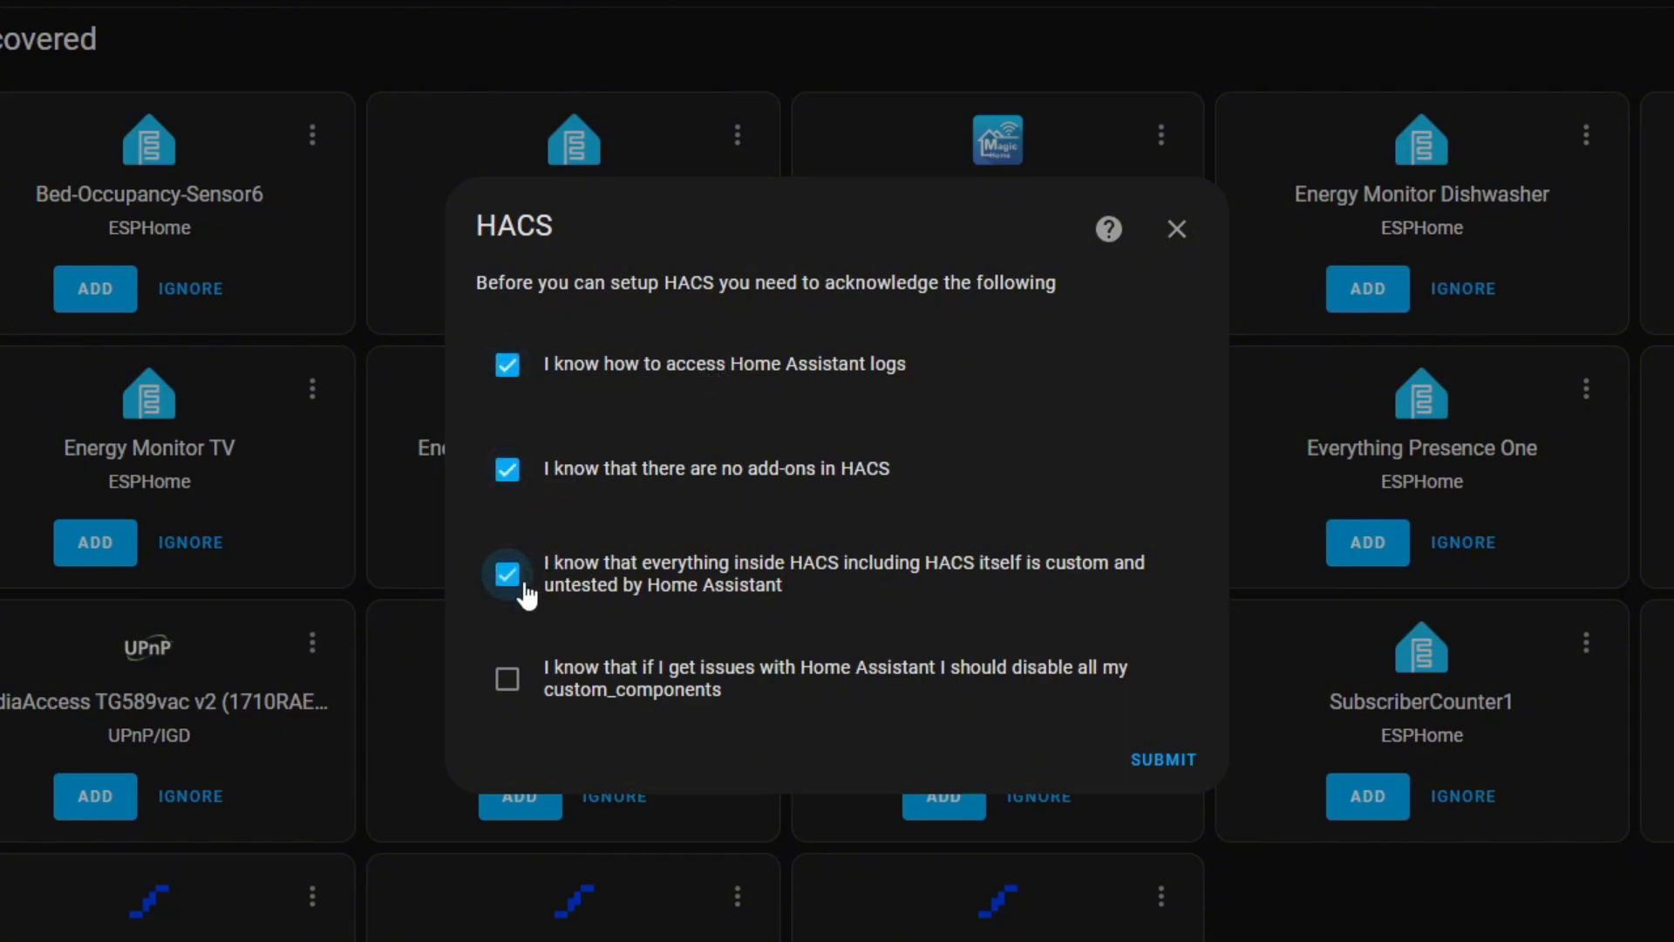
pyautogui.click(510, 684)
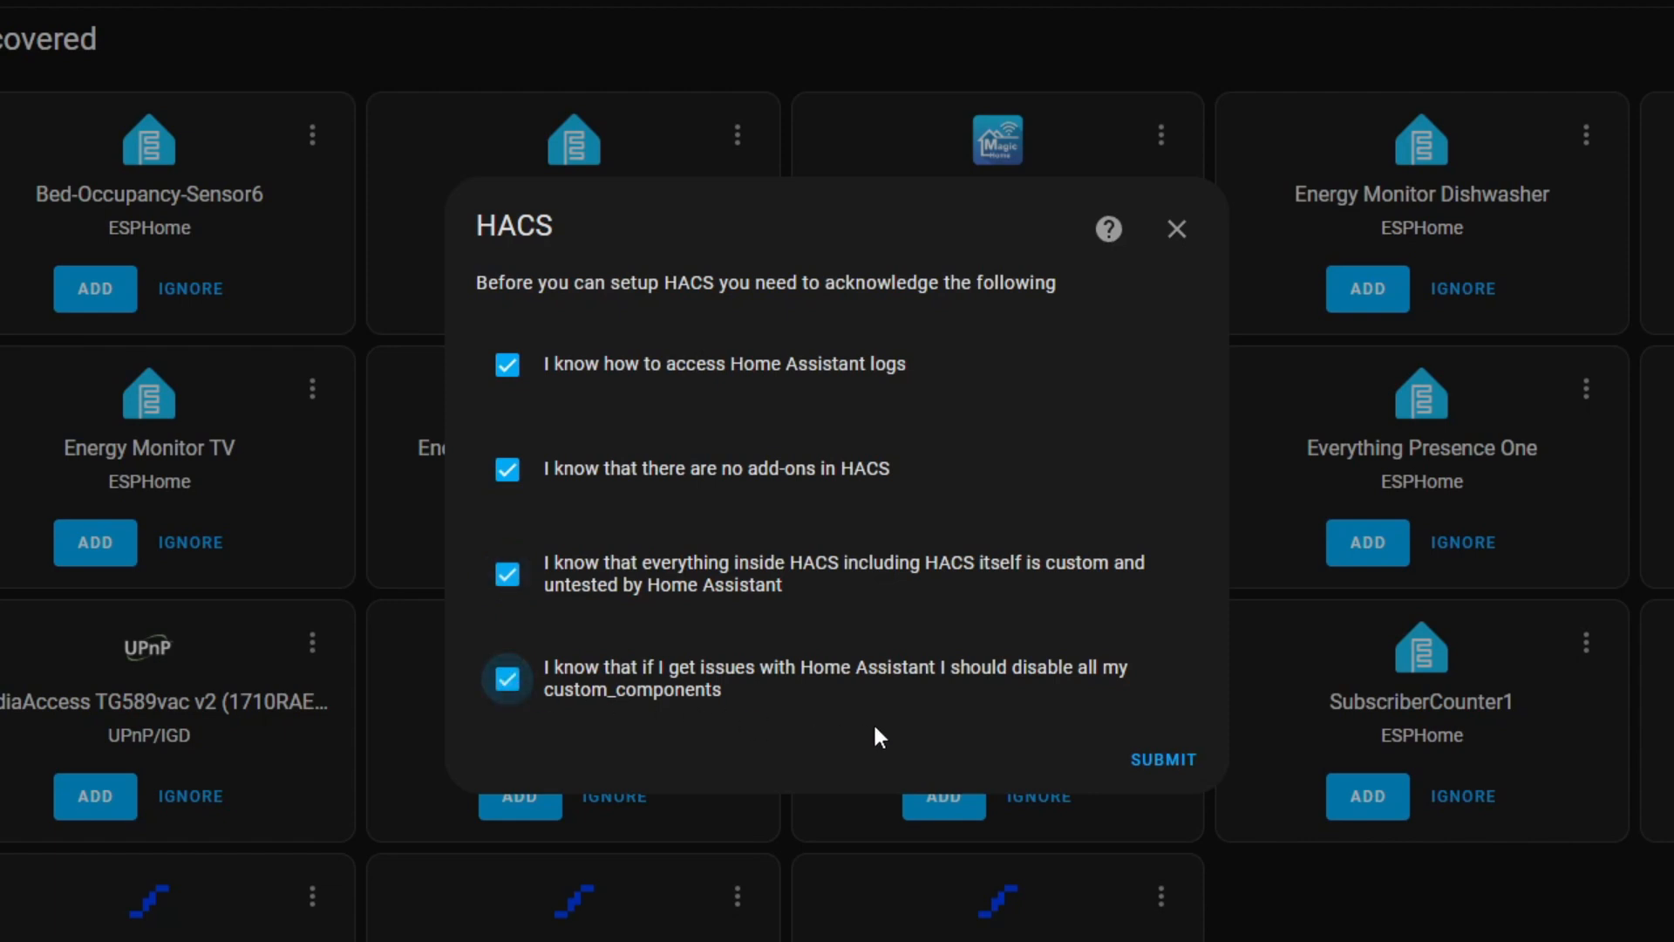
pyautogui.click(1165, 760)
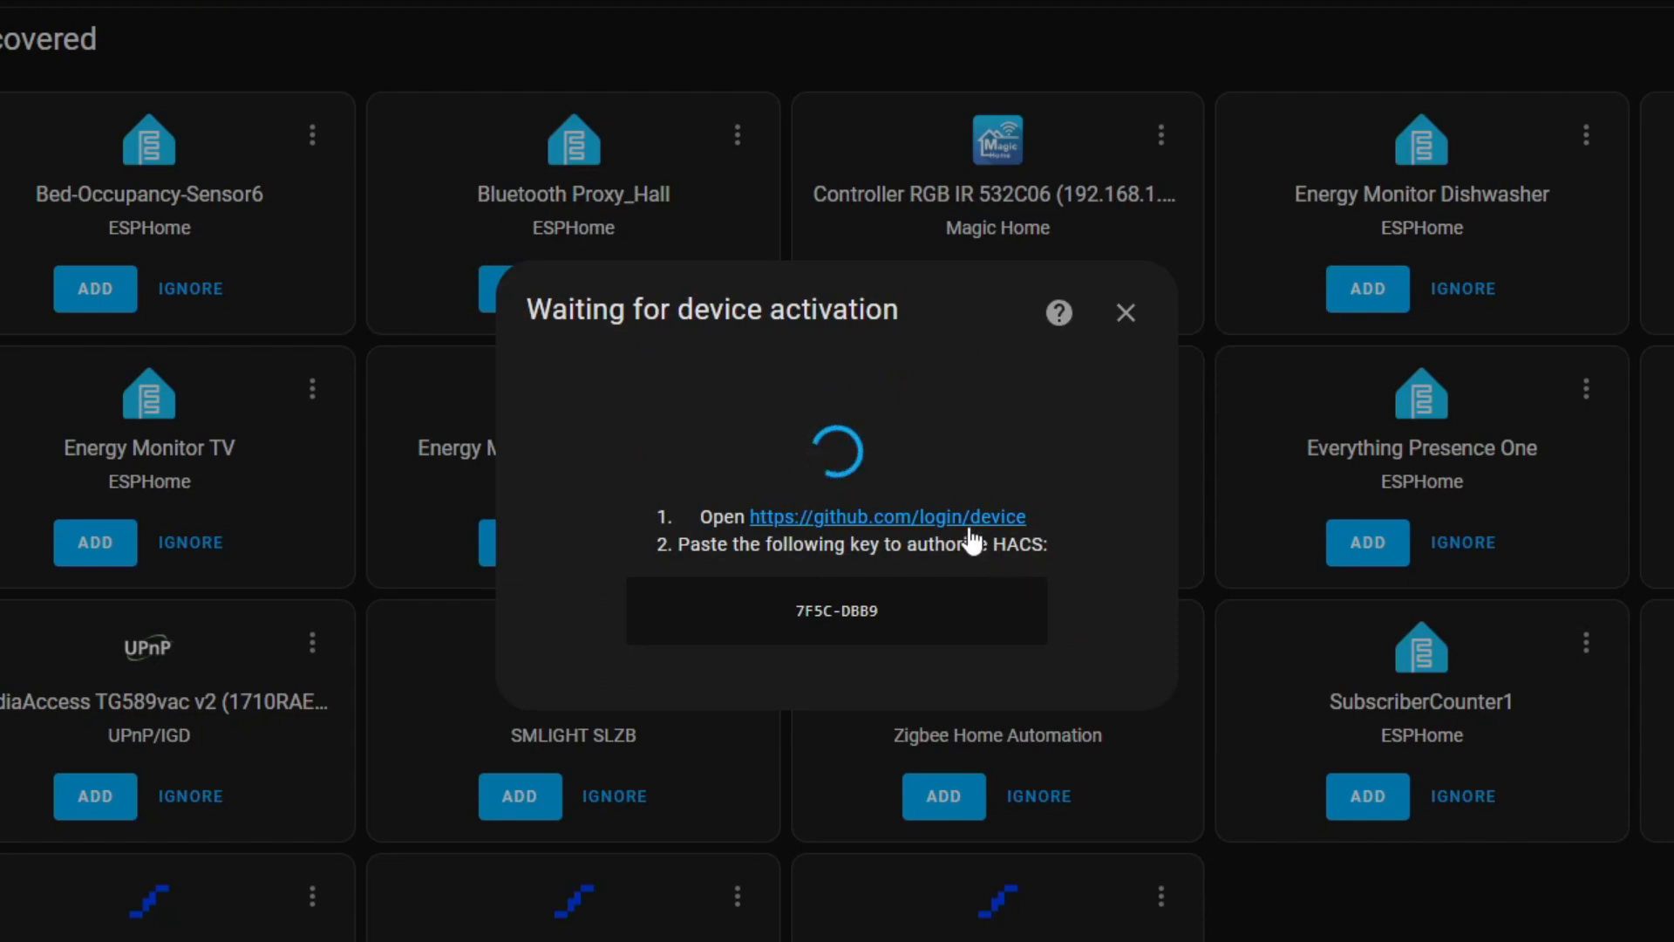
# Enter the copied authorization key on GitHub's device activation page and authorize HACS for the account.
pyautogui.moveTo(882, 611); pyautogui.dragTo(770, 610)
pyautogui.hotkey('ctrl', 'c')
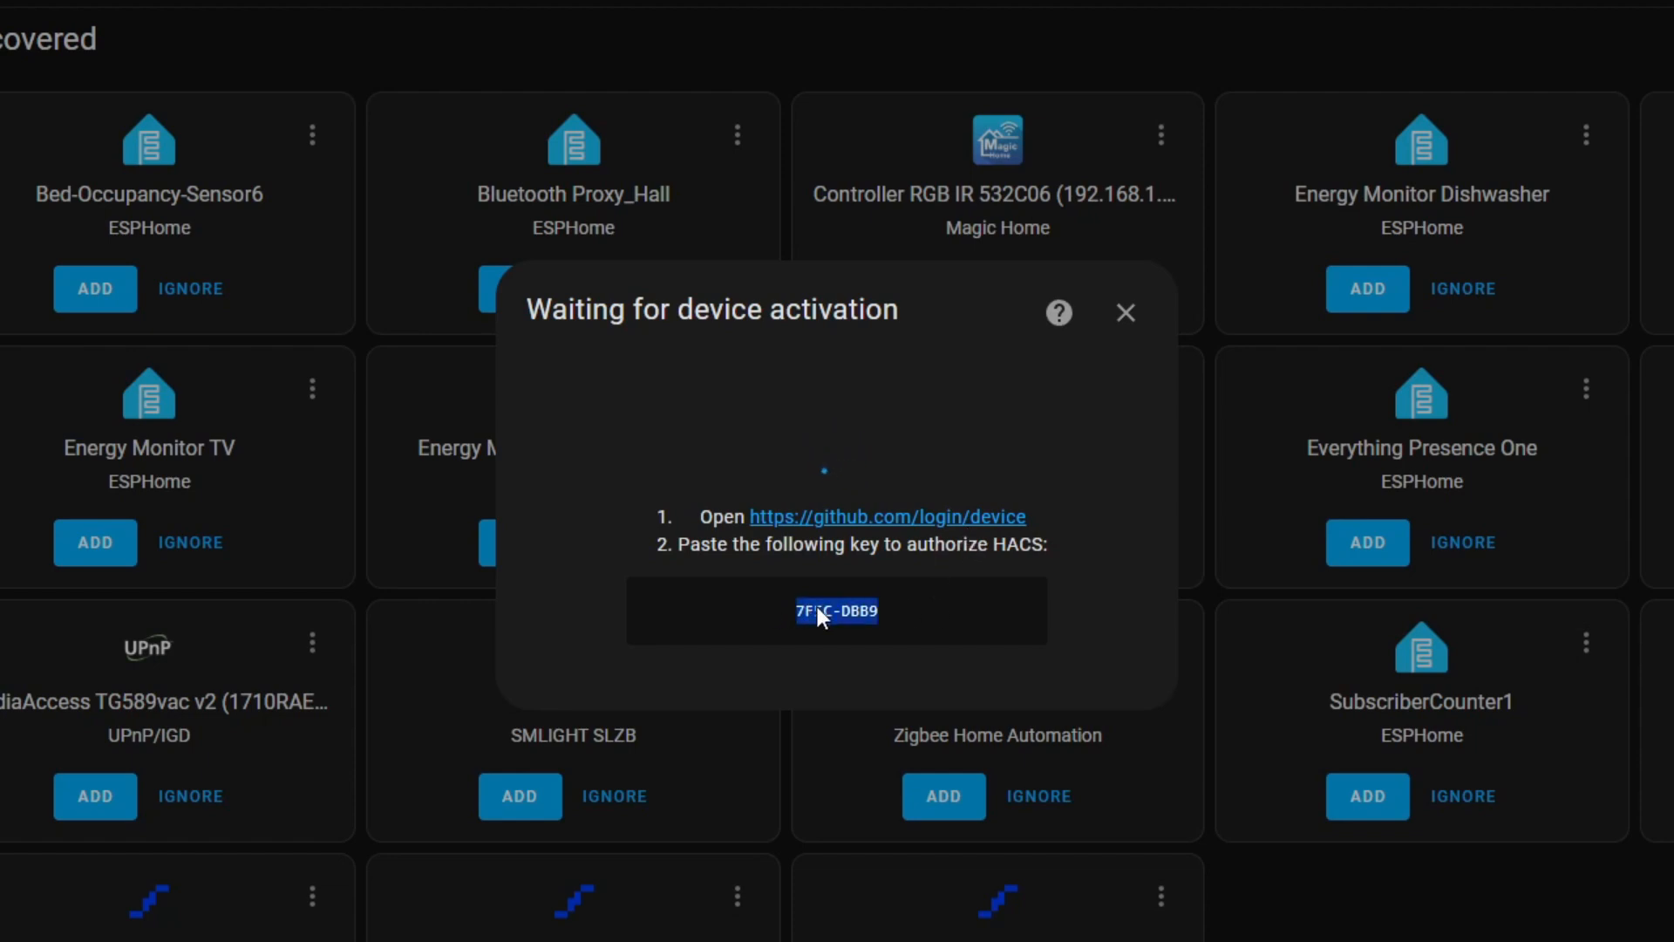
pyautogui.click(933, 516)
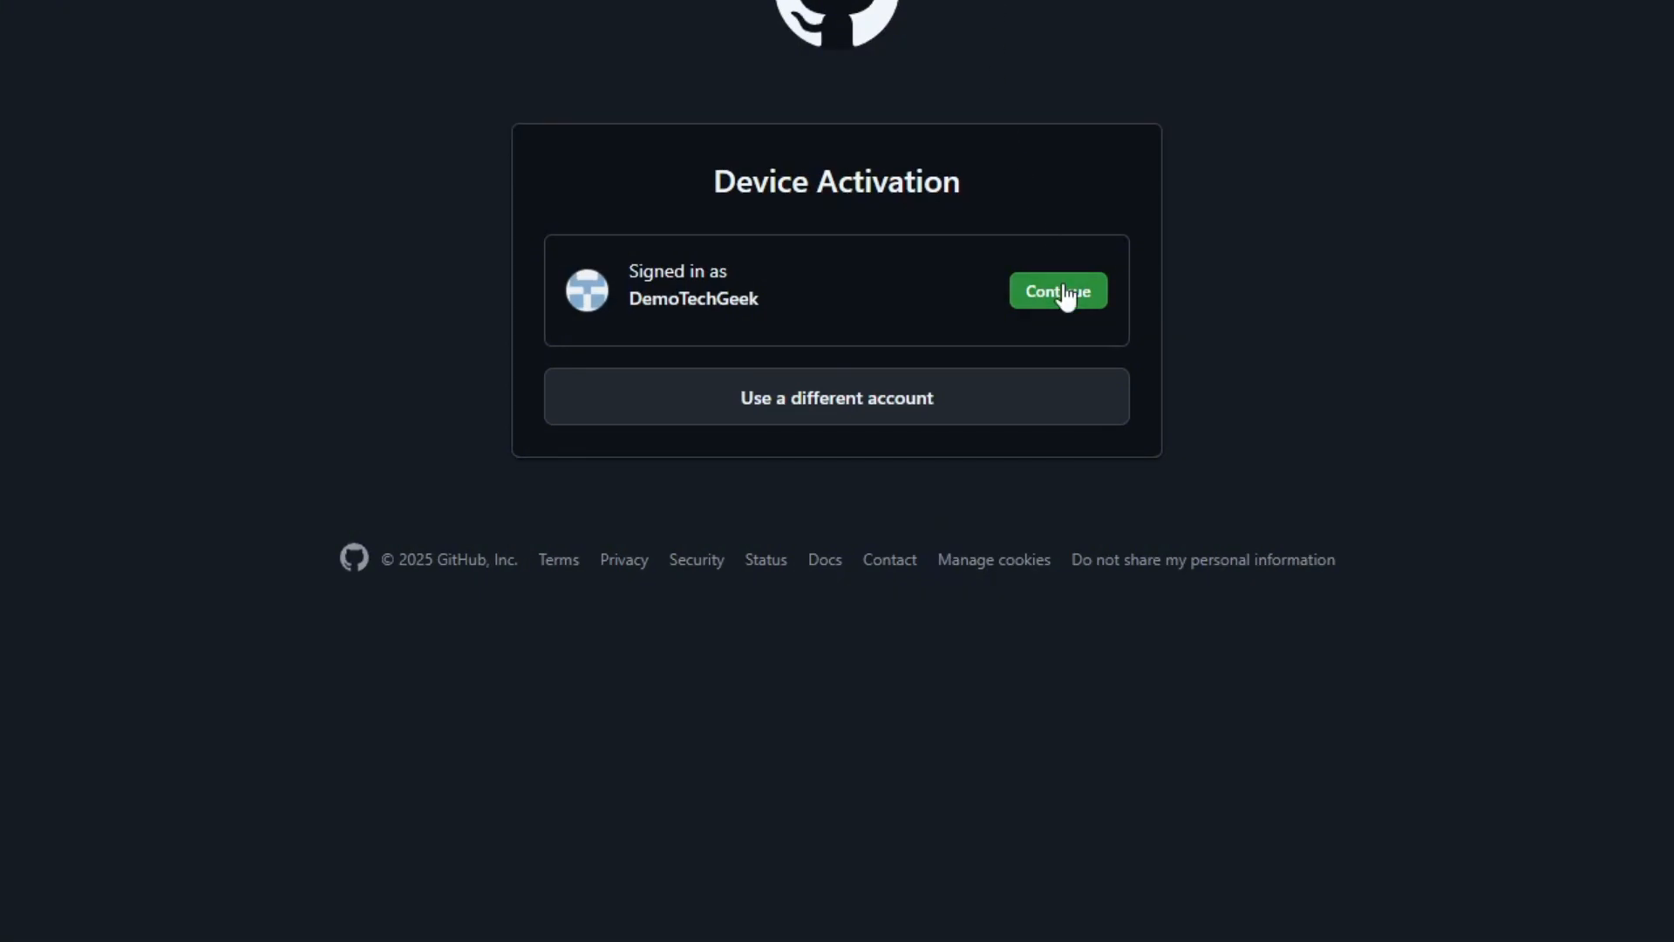
pyautogui.click(1064, 295)
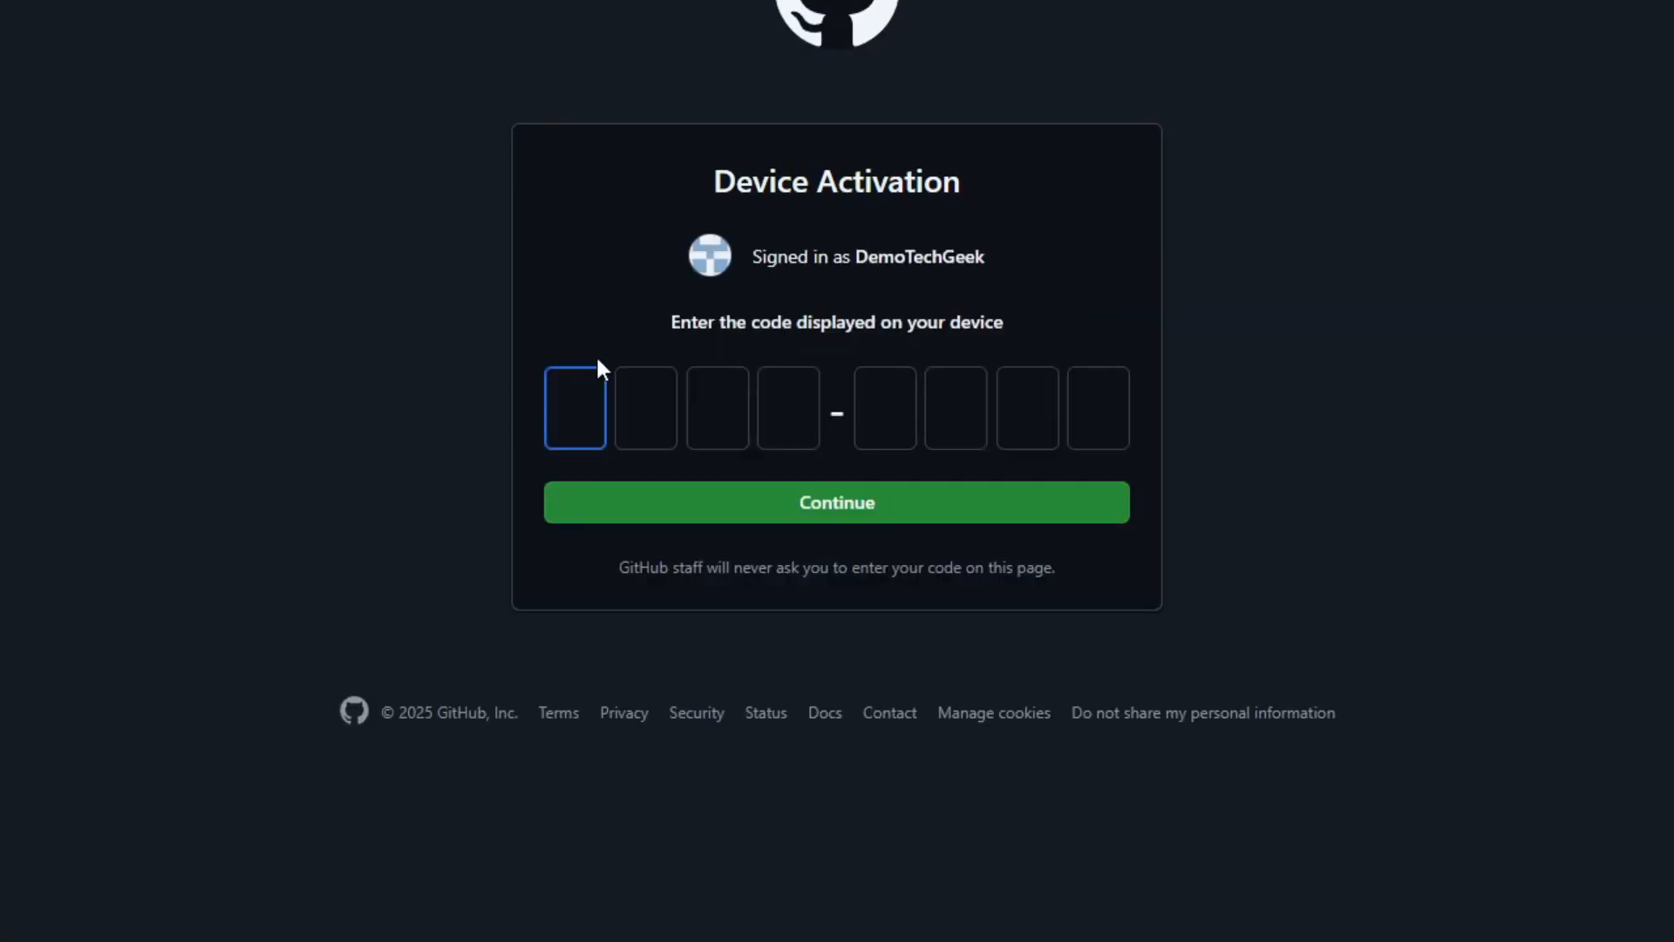
pyautogui.hotkey('ctrl', 'v')
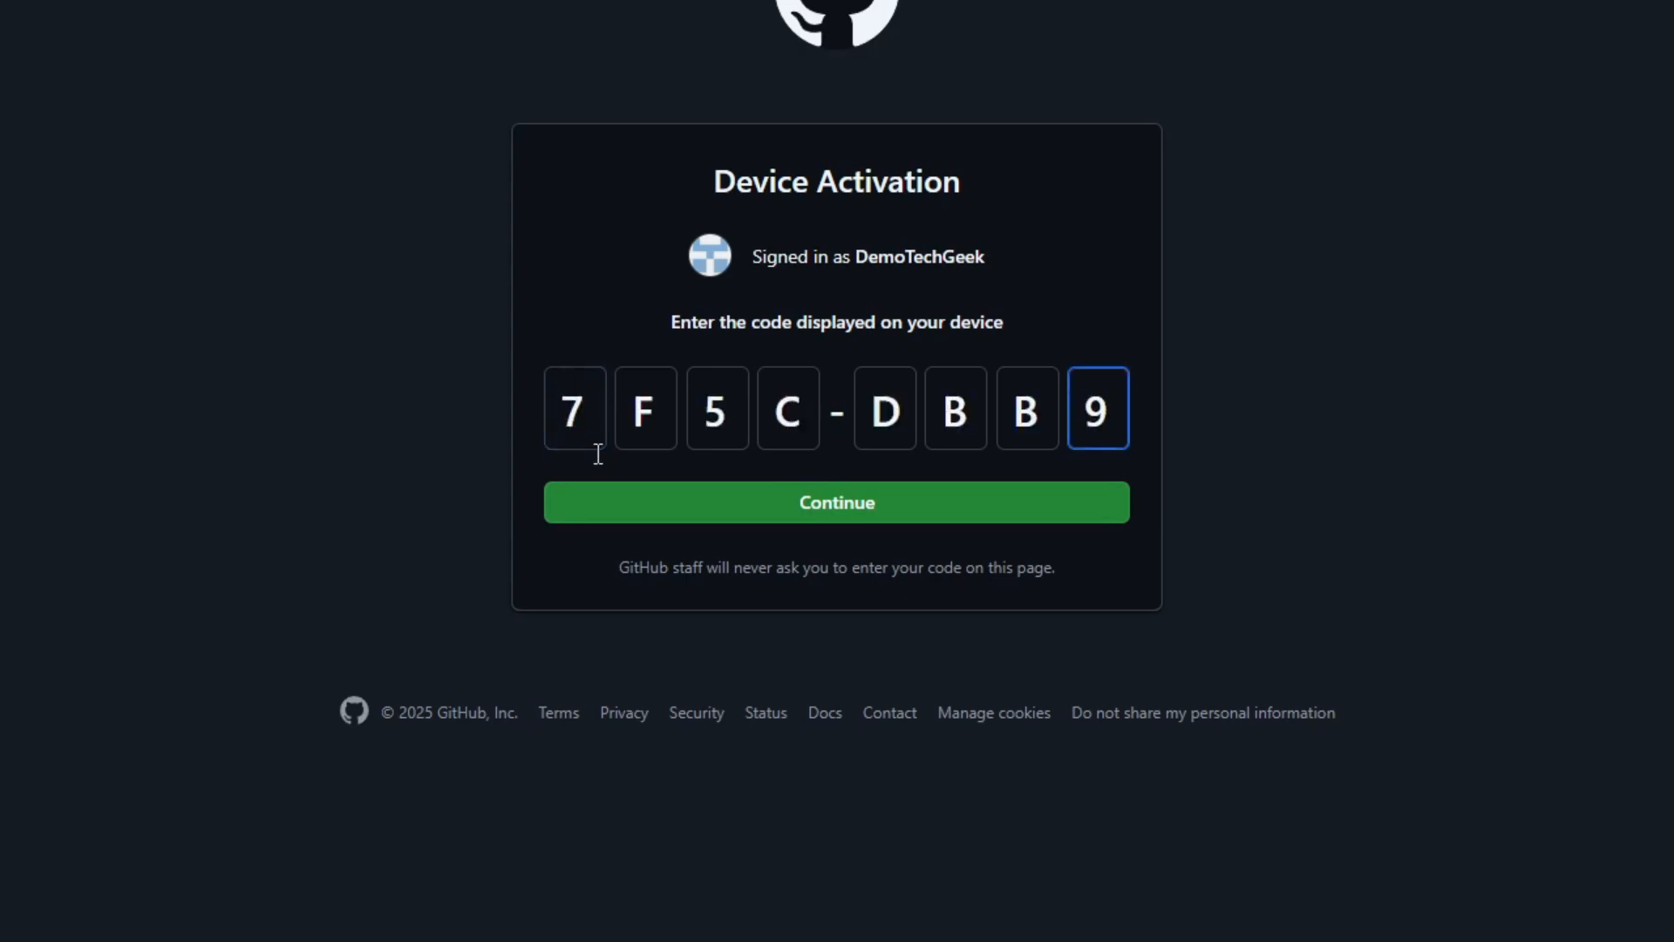
pyautogui.click(628, 504)
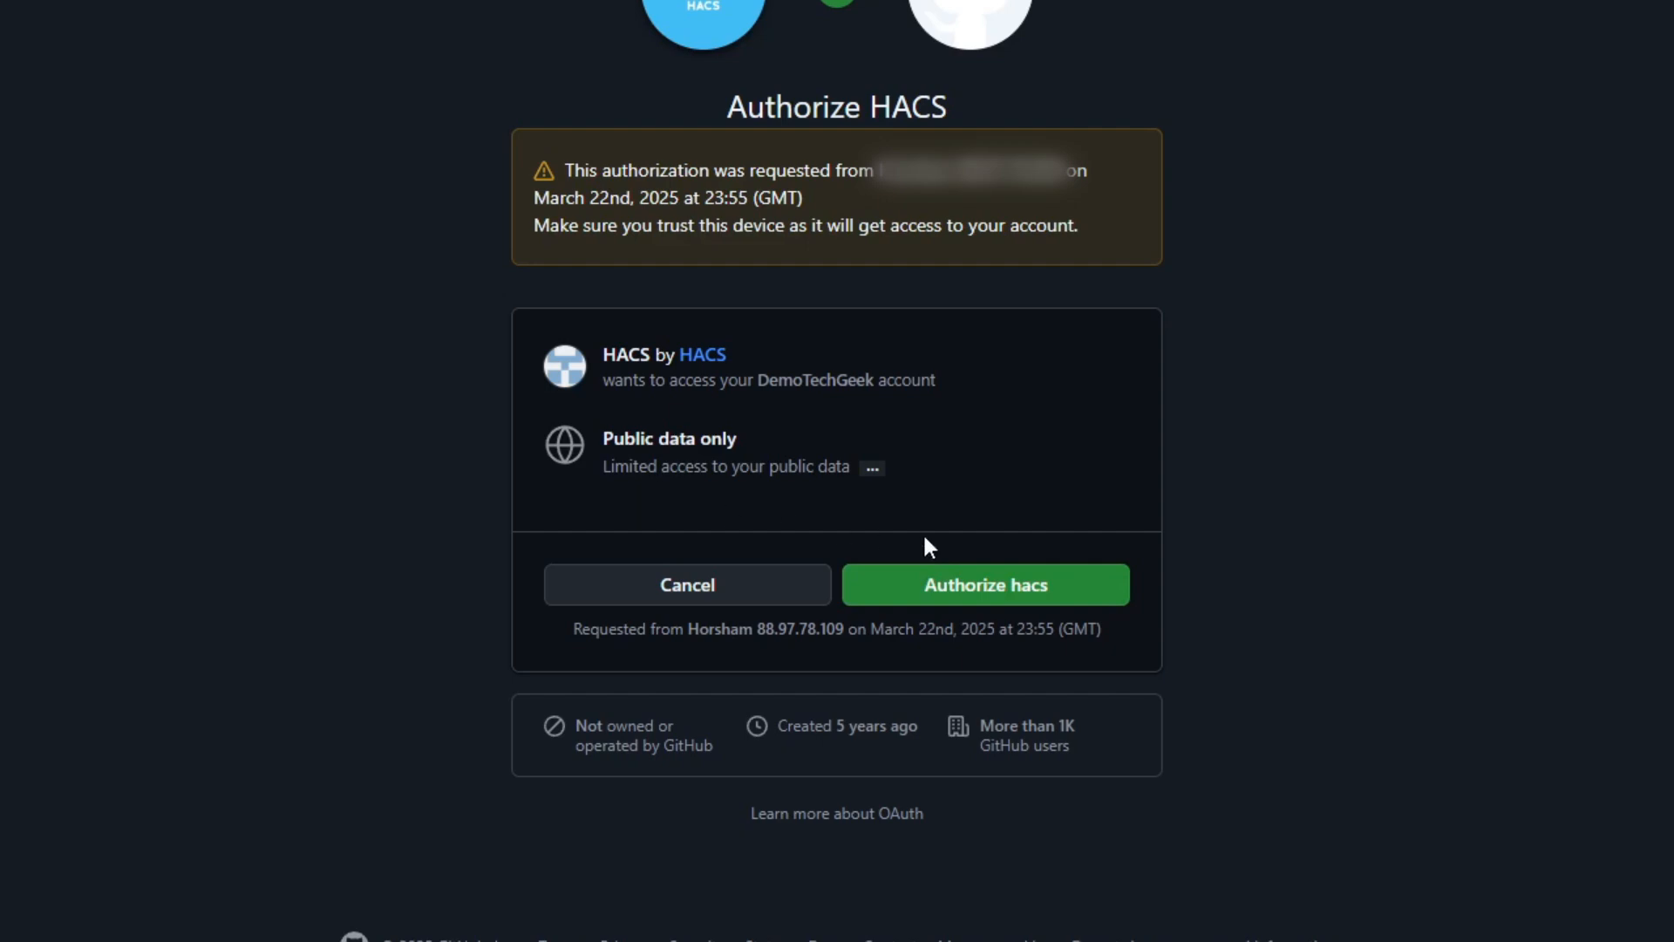
pyautogui.click(1086, 600)
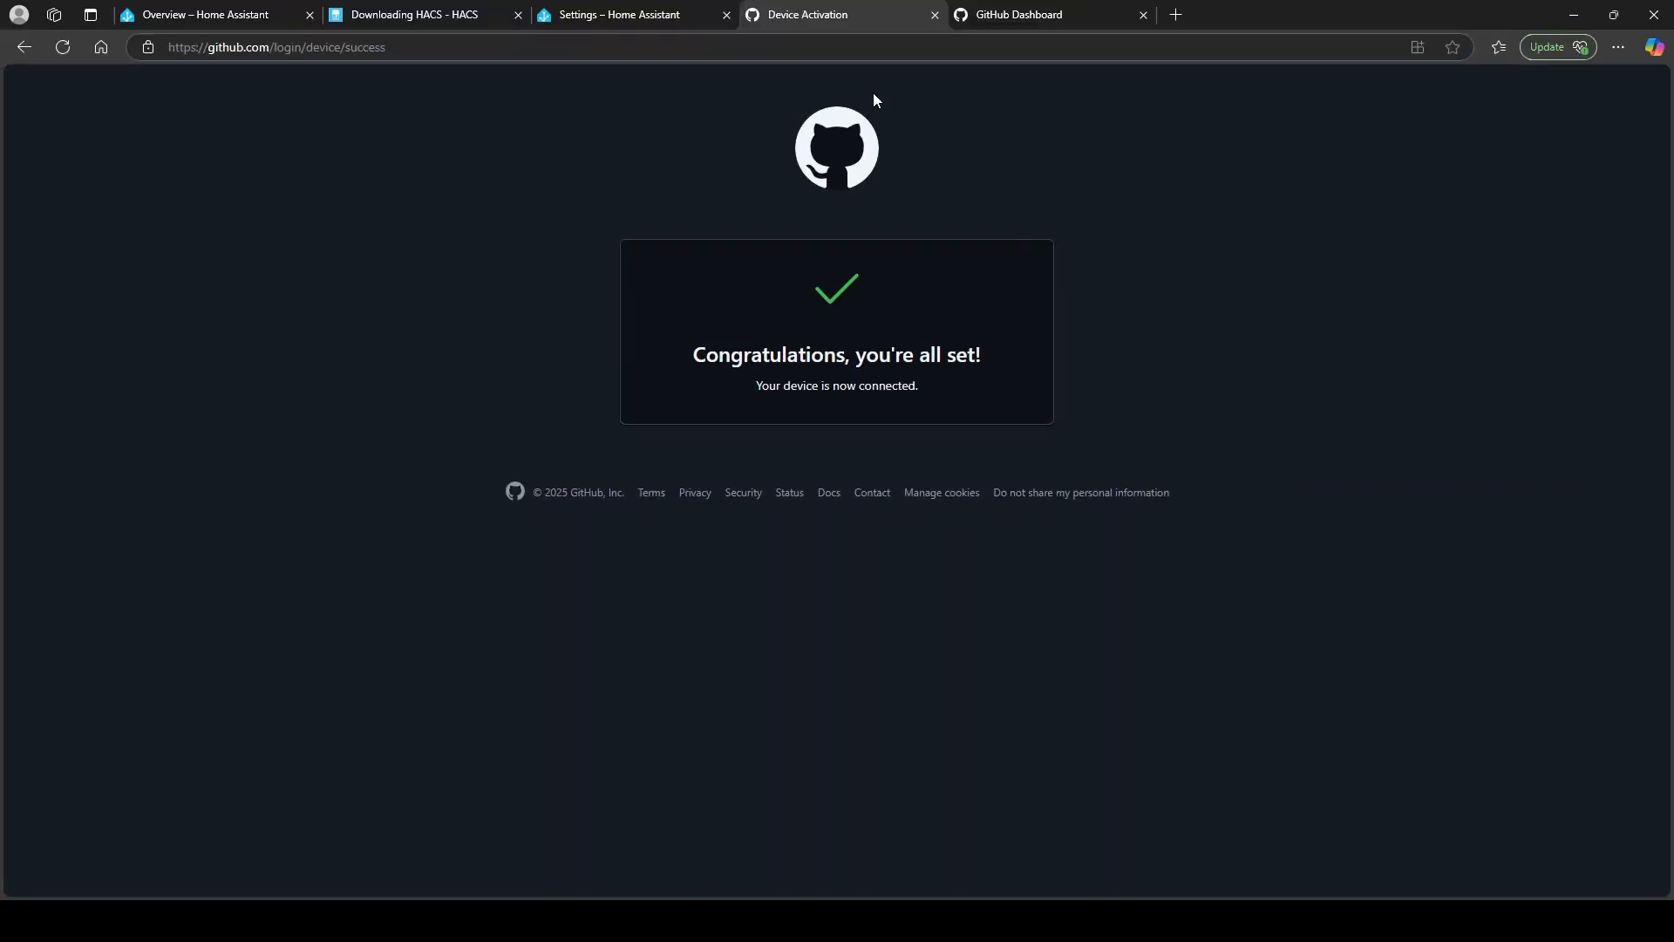
pyautogui.click(935, 15)
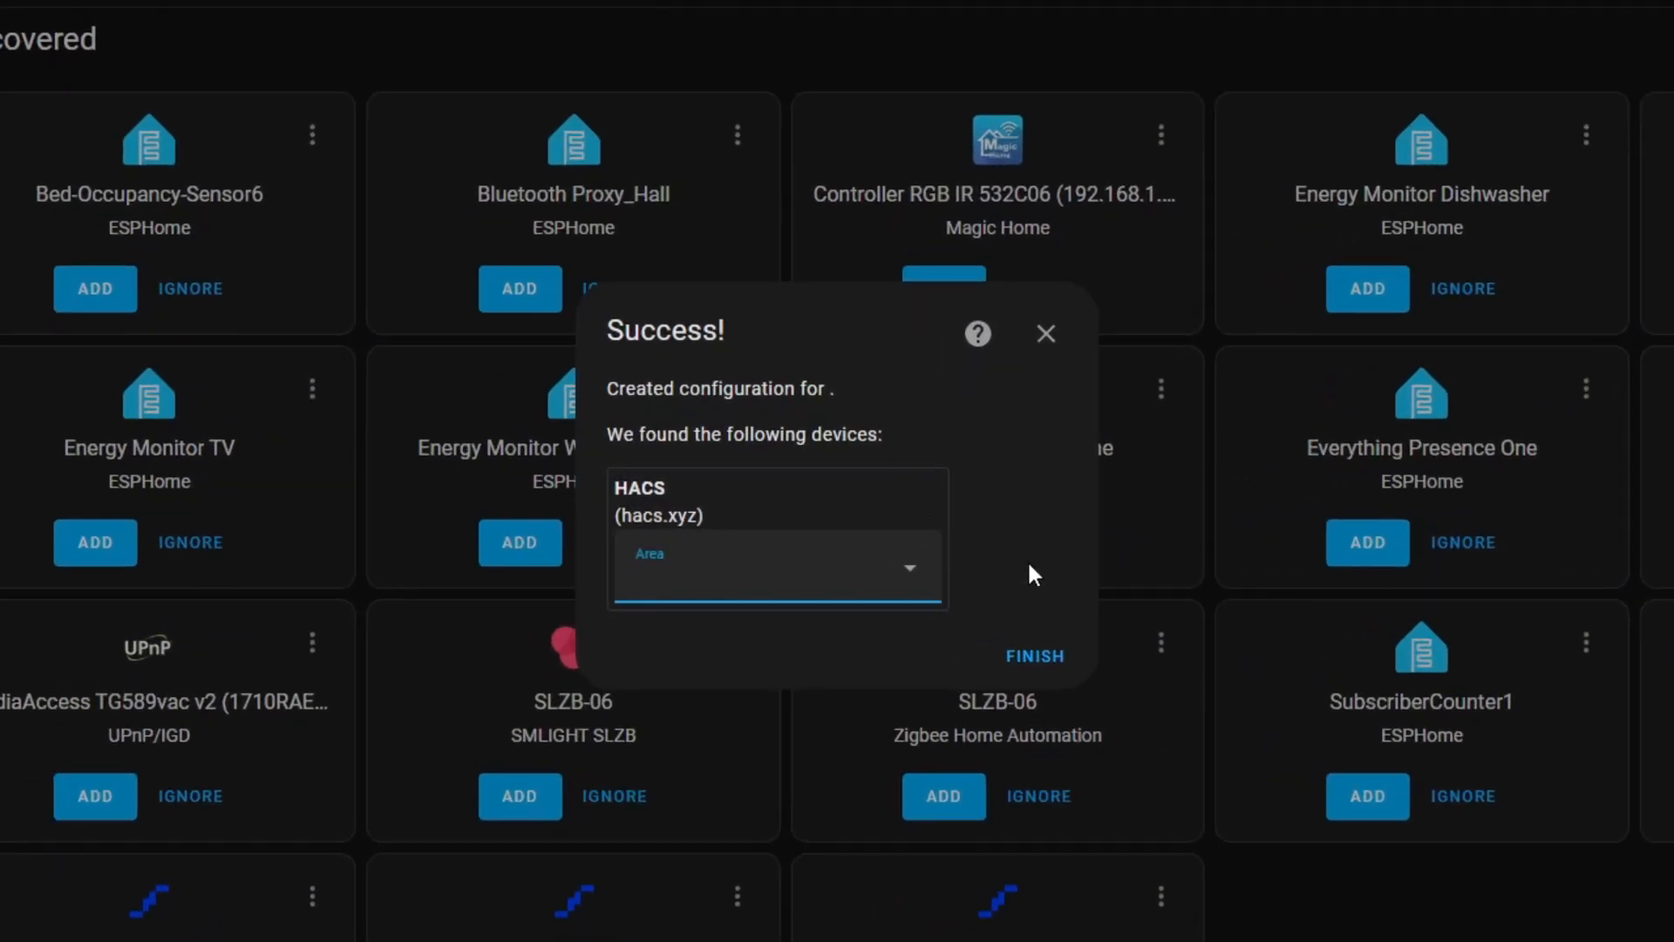
# Finish the HACS setup and open the Home Assistant Community Store.
pyautogui.click(1029, 660)
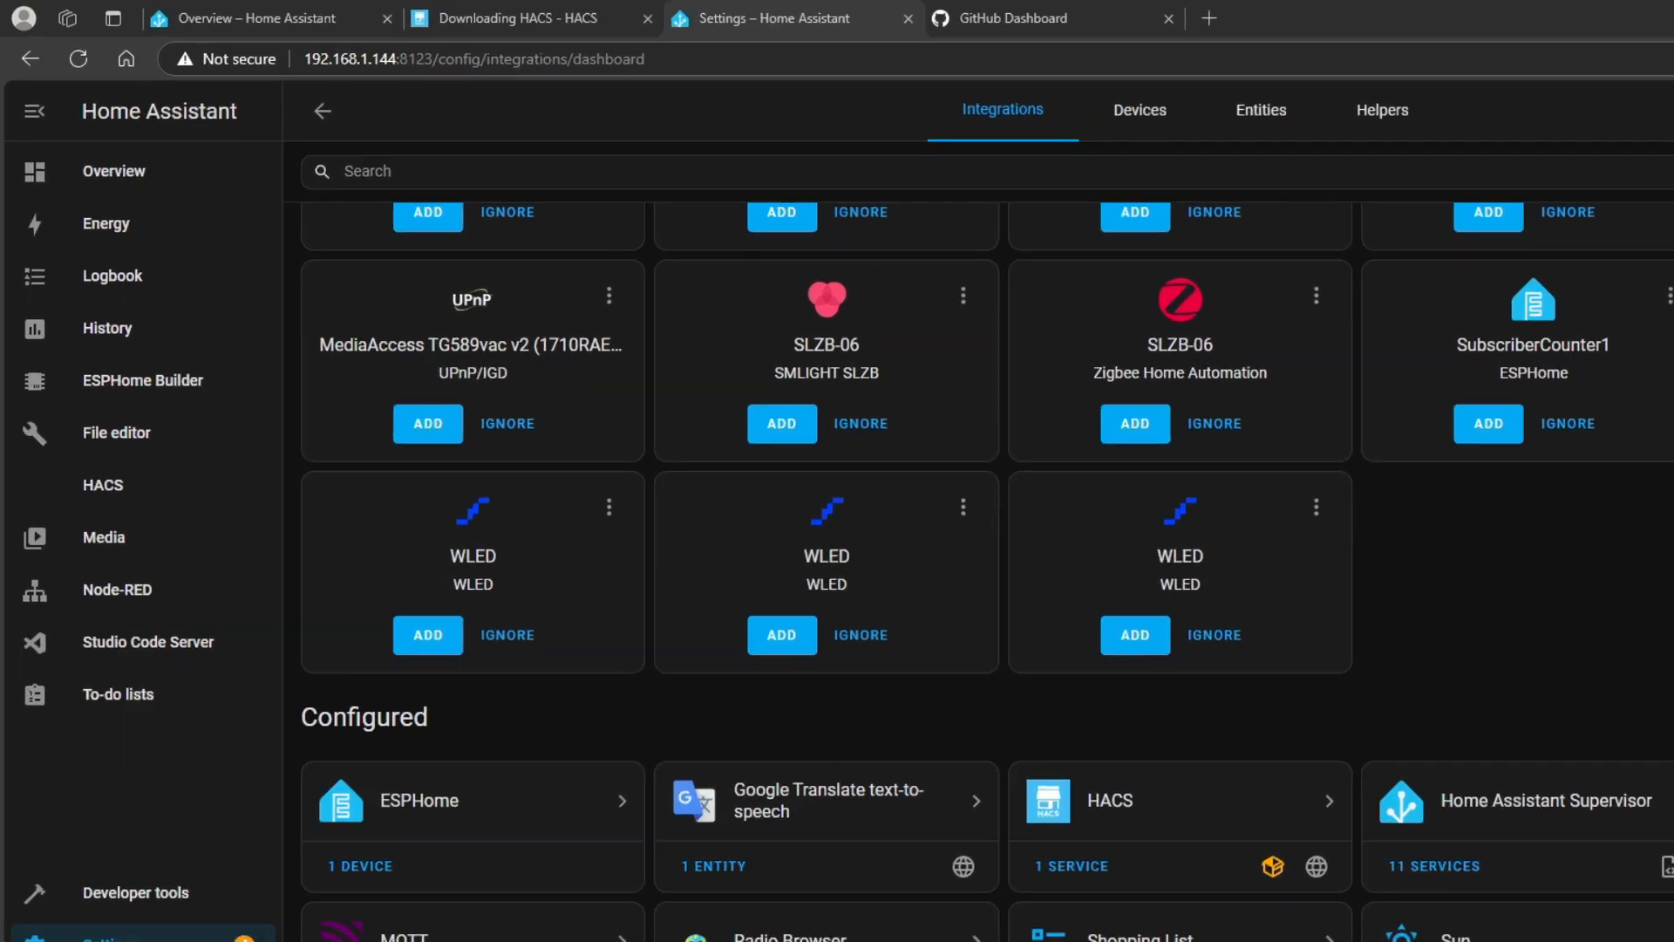
pyautogui.click(157, 388)
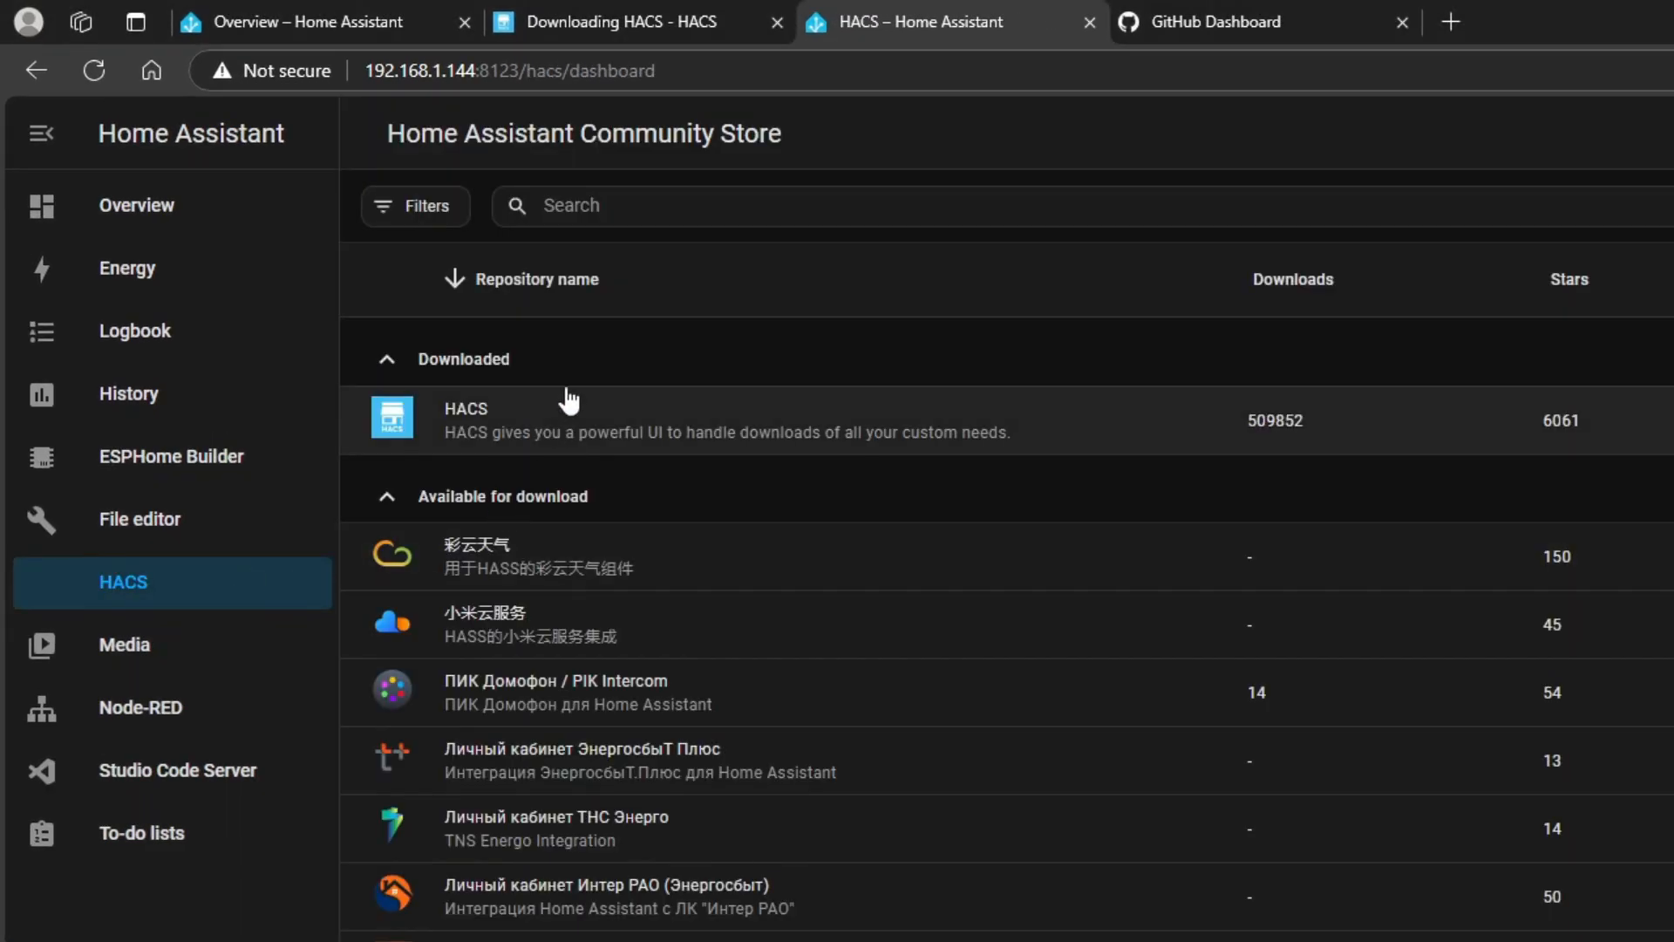
# Search HACS for 'Alexa' and download Alexa Media Player v5.6.0.
pyautogui.click(639, 204)
pyautogui.write('Alexa')
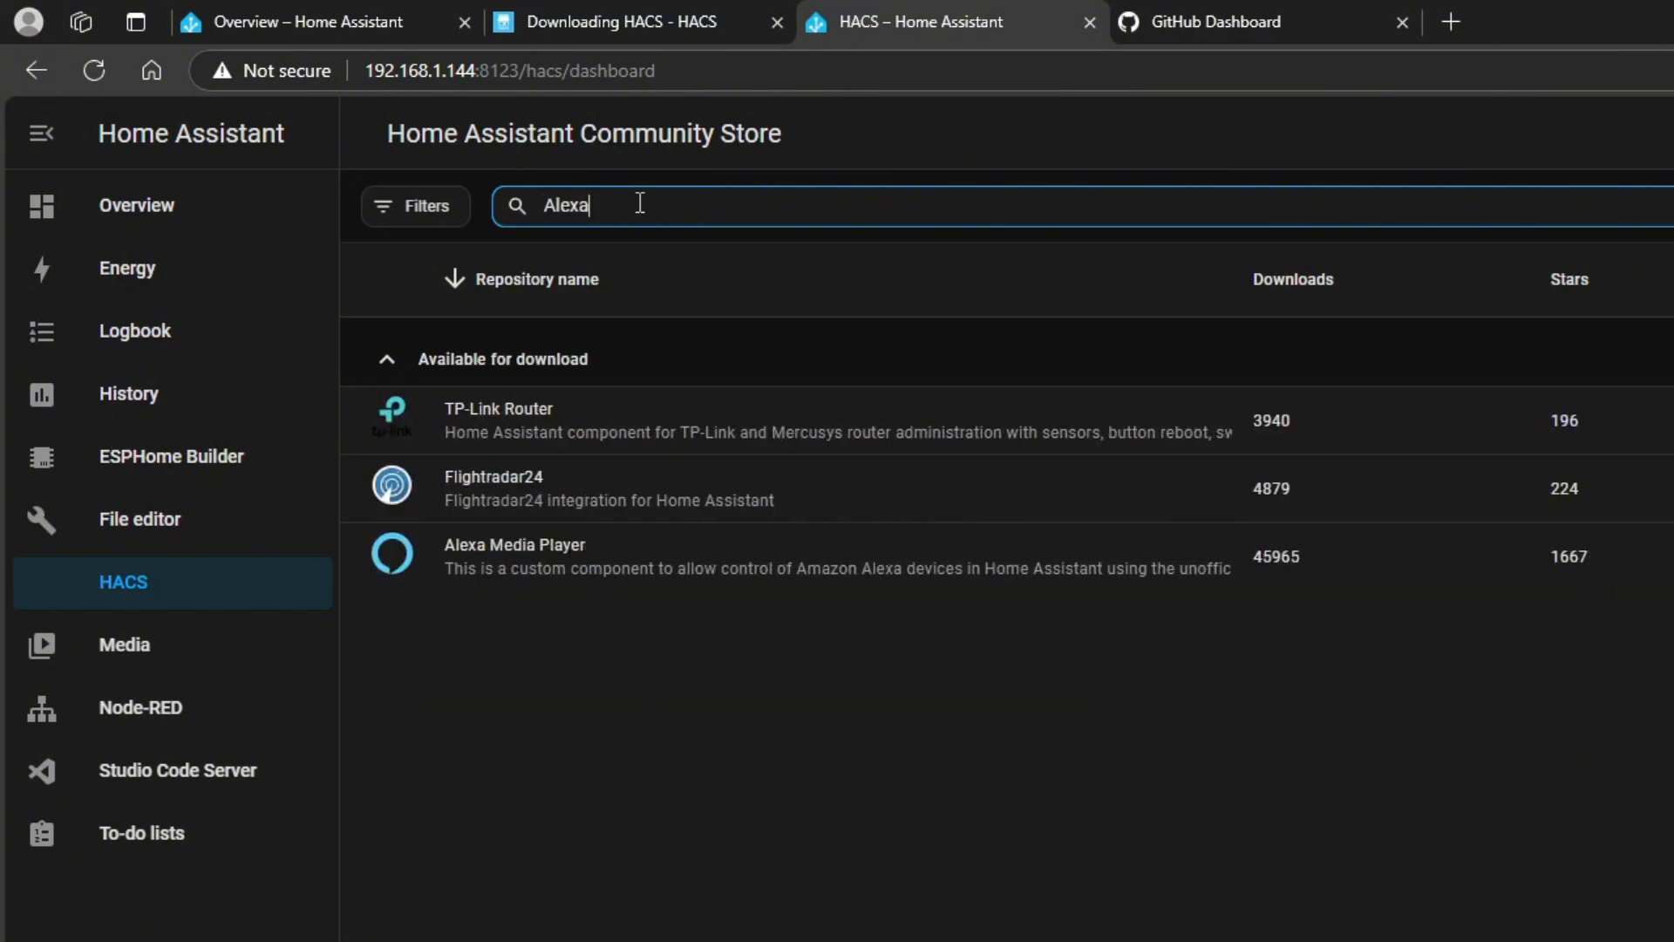
pyautogui.click(1162, 576)
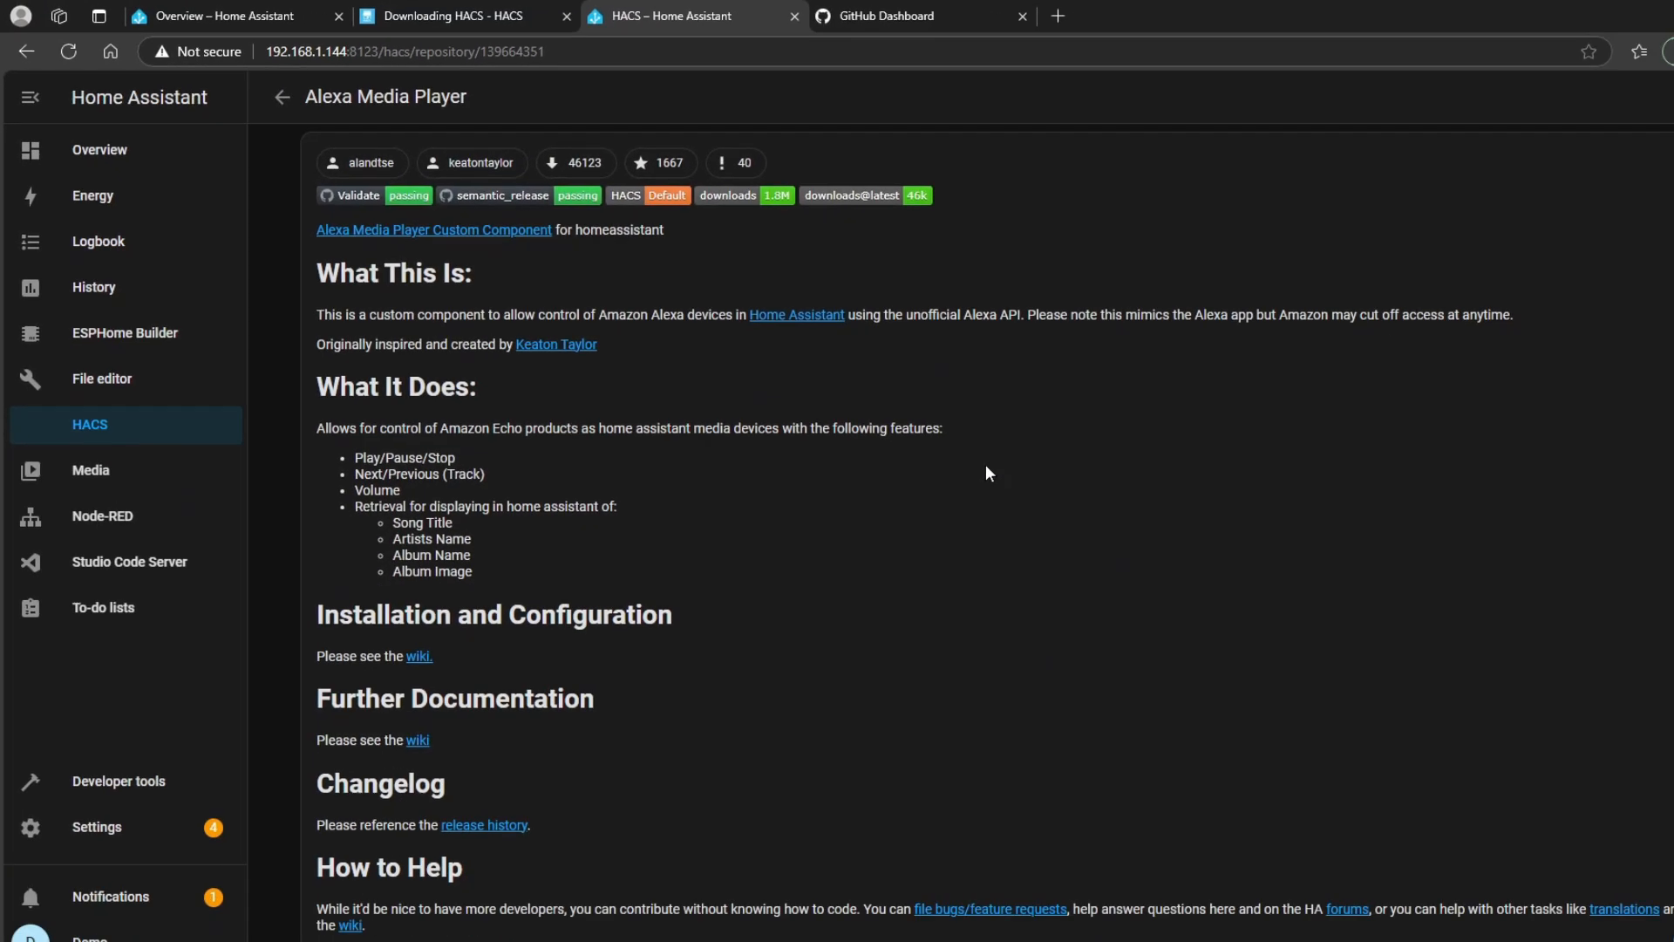
pyautogui.click(1592, 861)
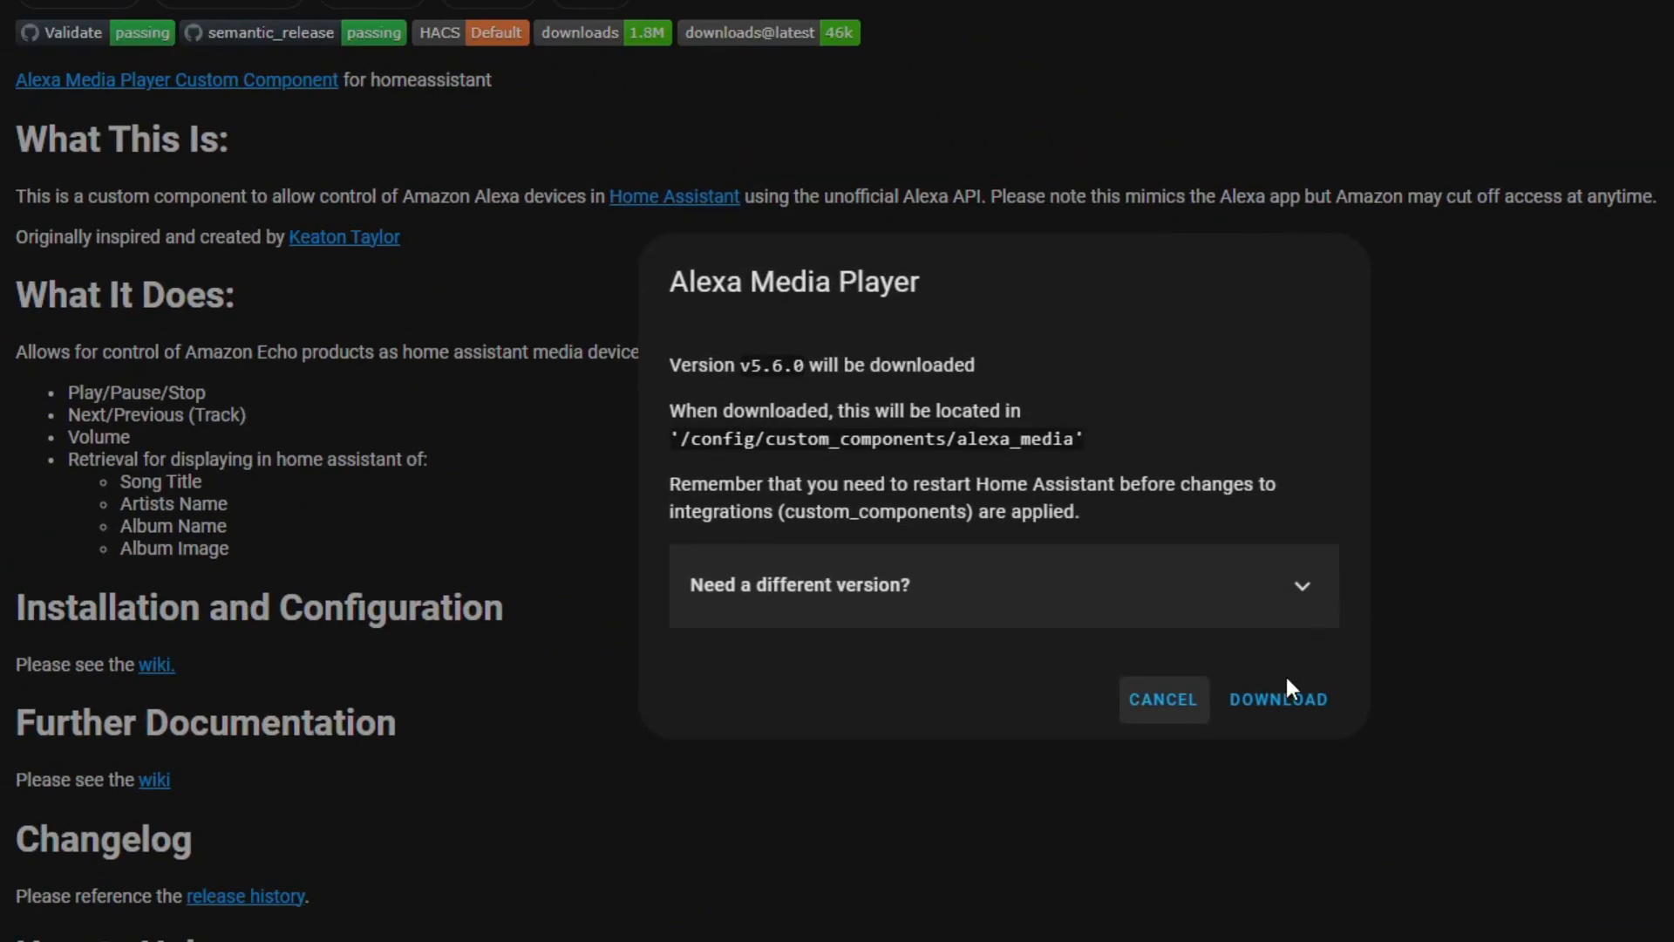
pyautogui.click(1286, 711)
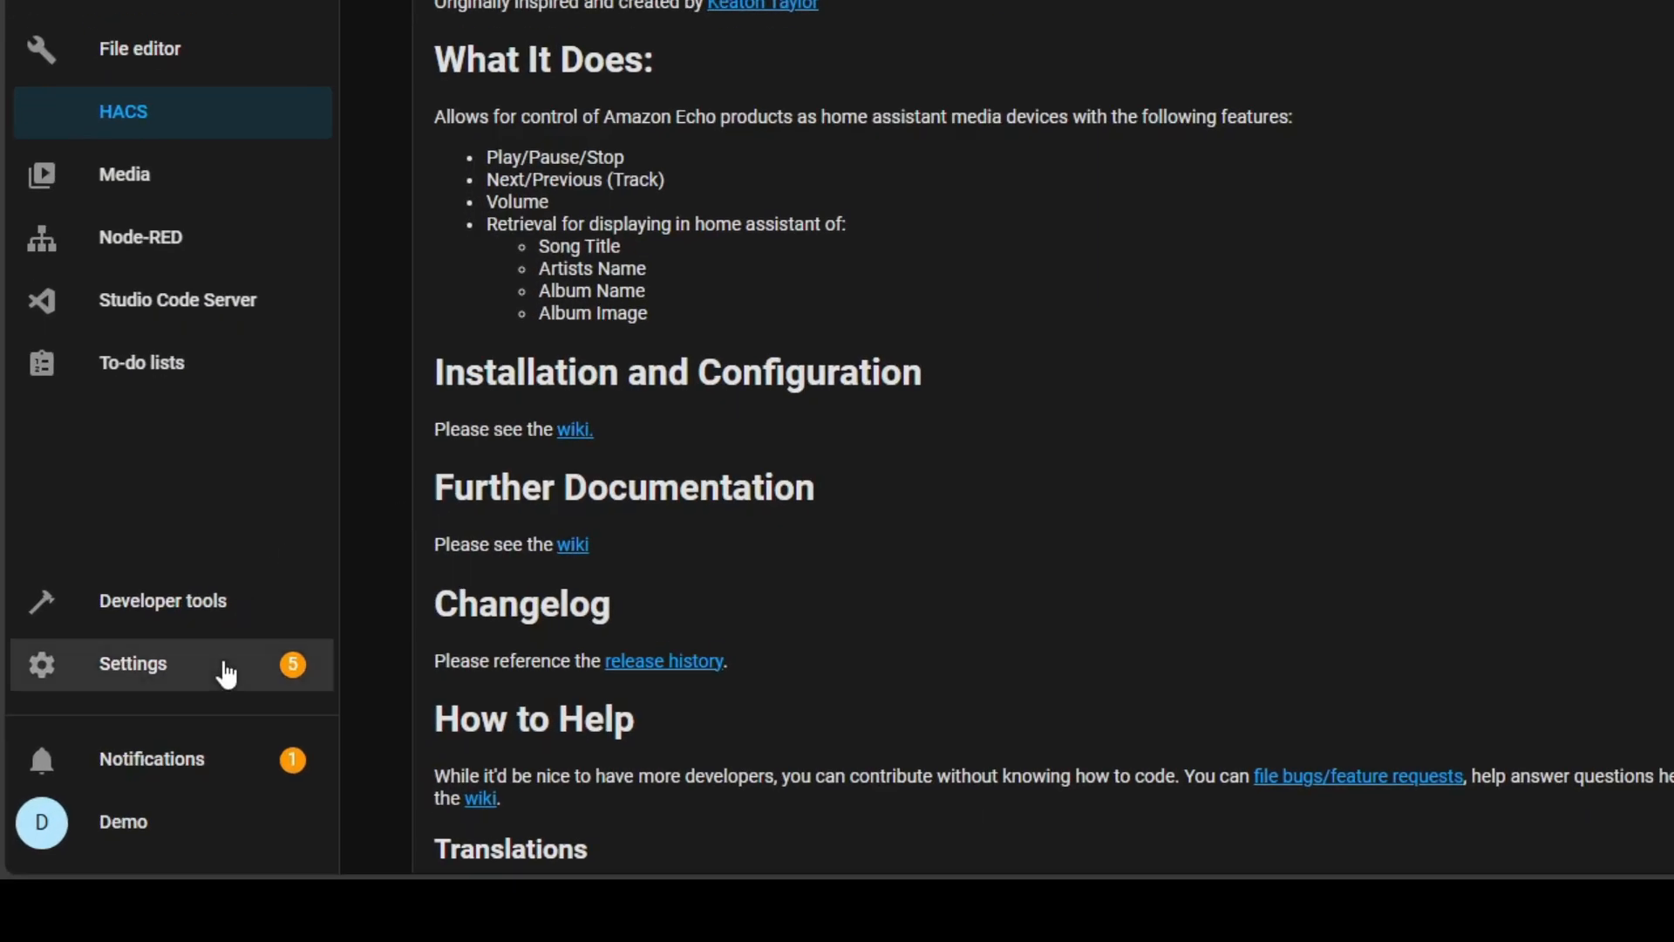
# Resolve the 'Restart required' repair in Settings by restarting Home Assistant.
pyautogui.click(227, 674)
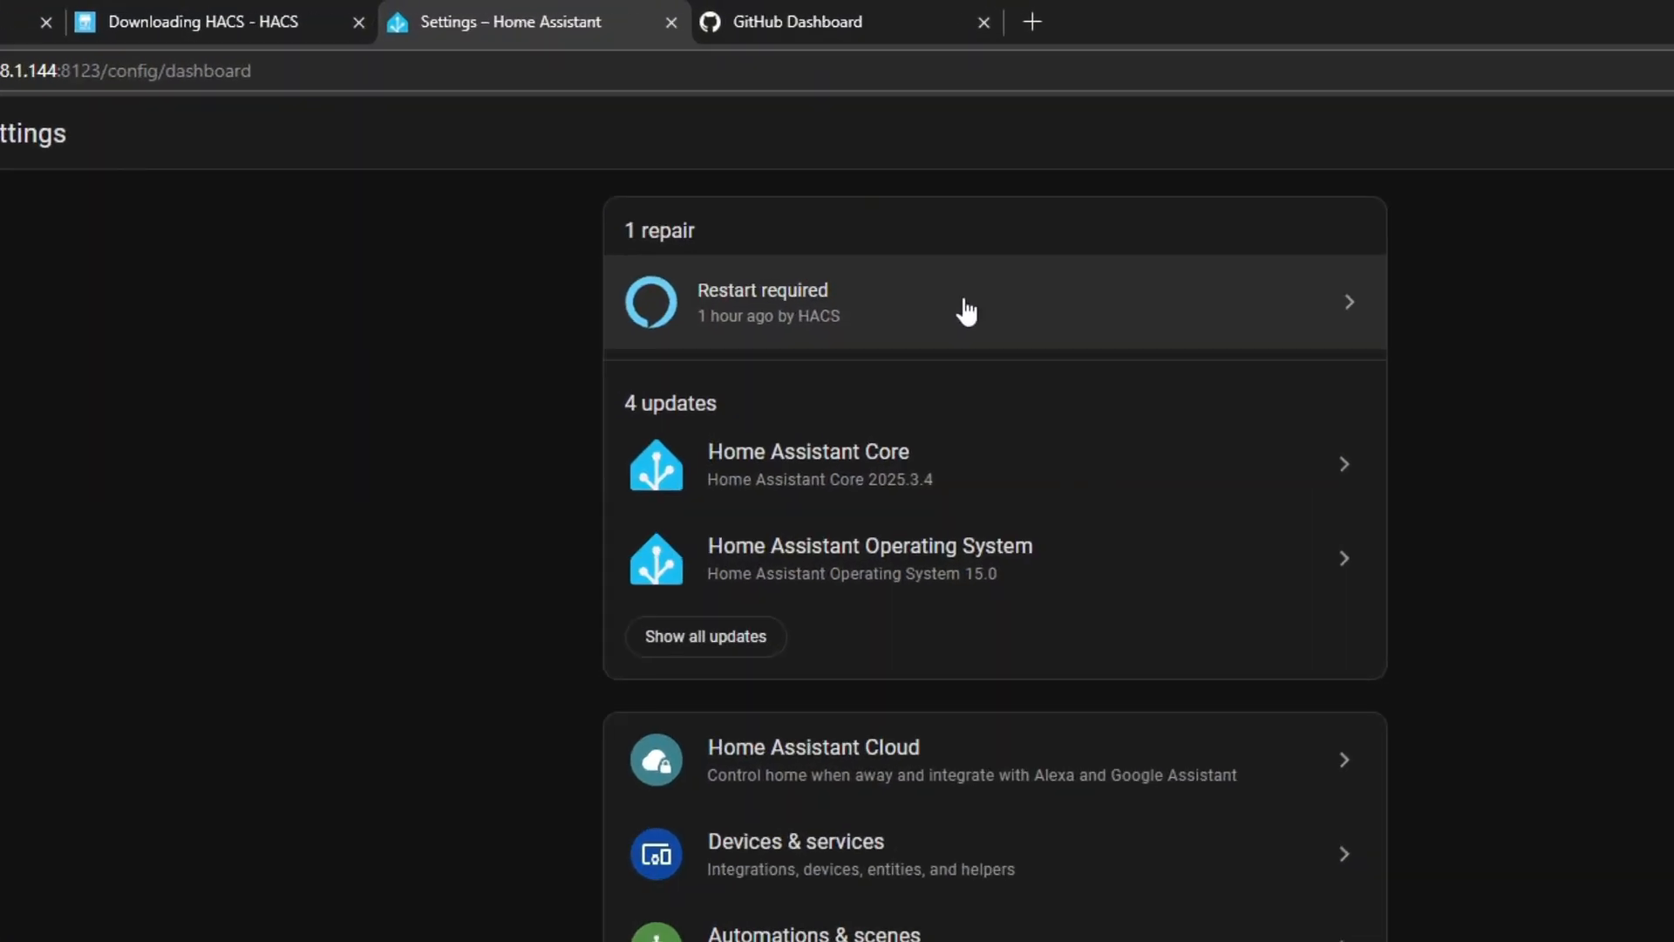
pyautogui.click(916, 207)
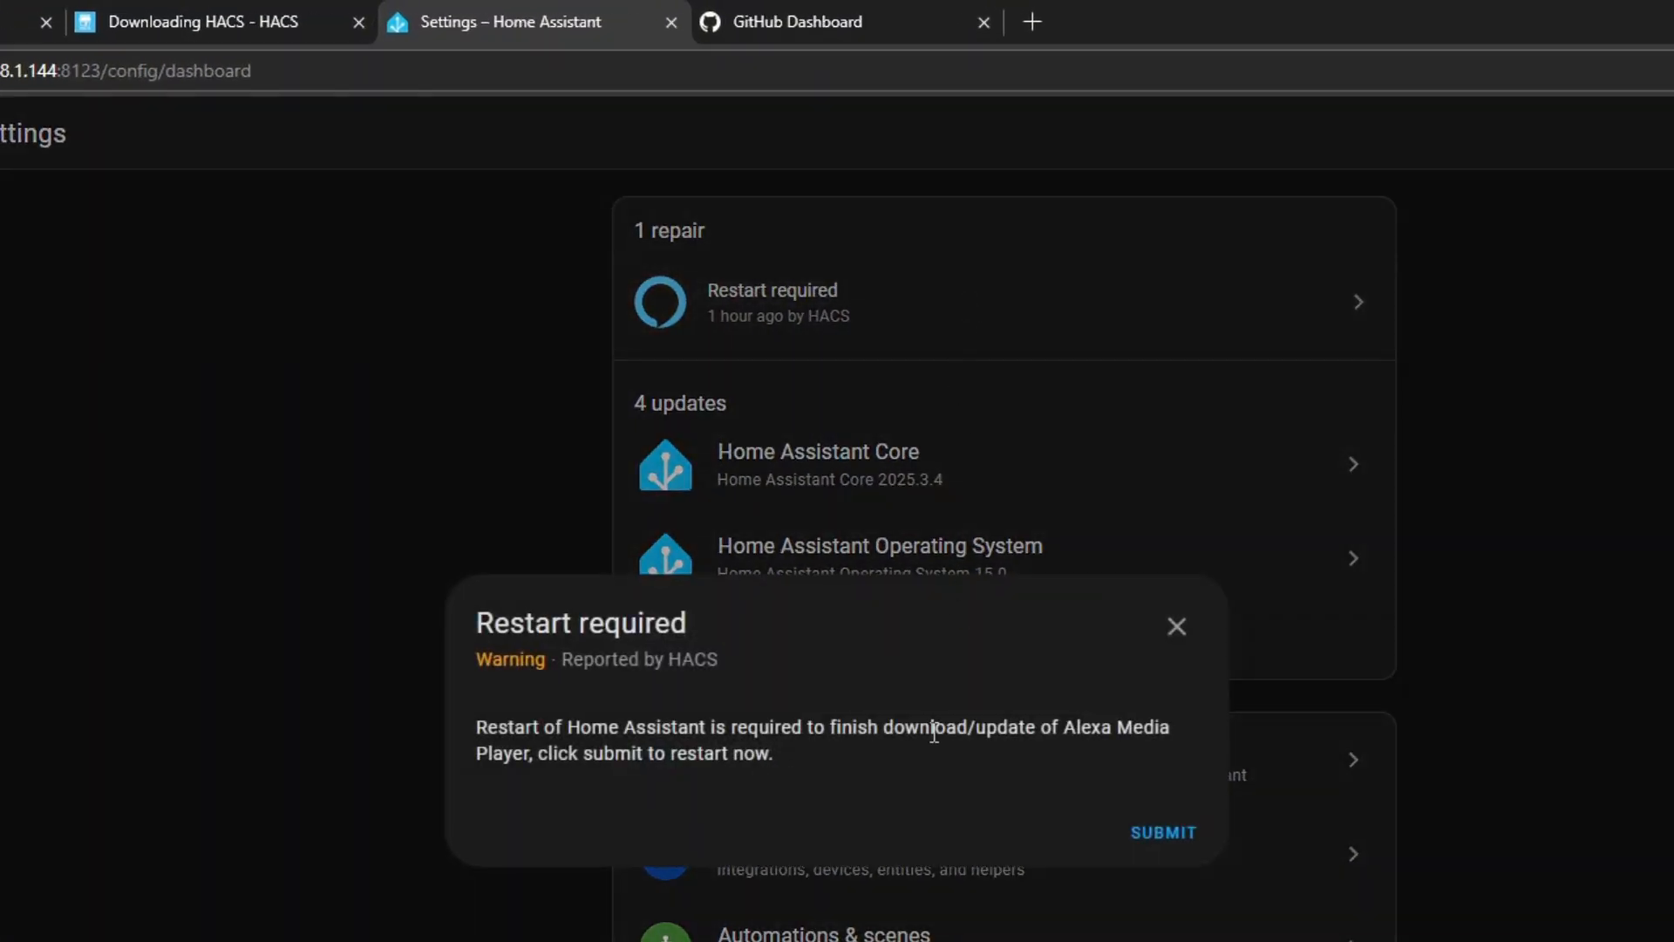
pyautogui.click(1134, 844)
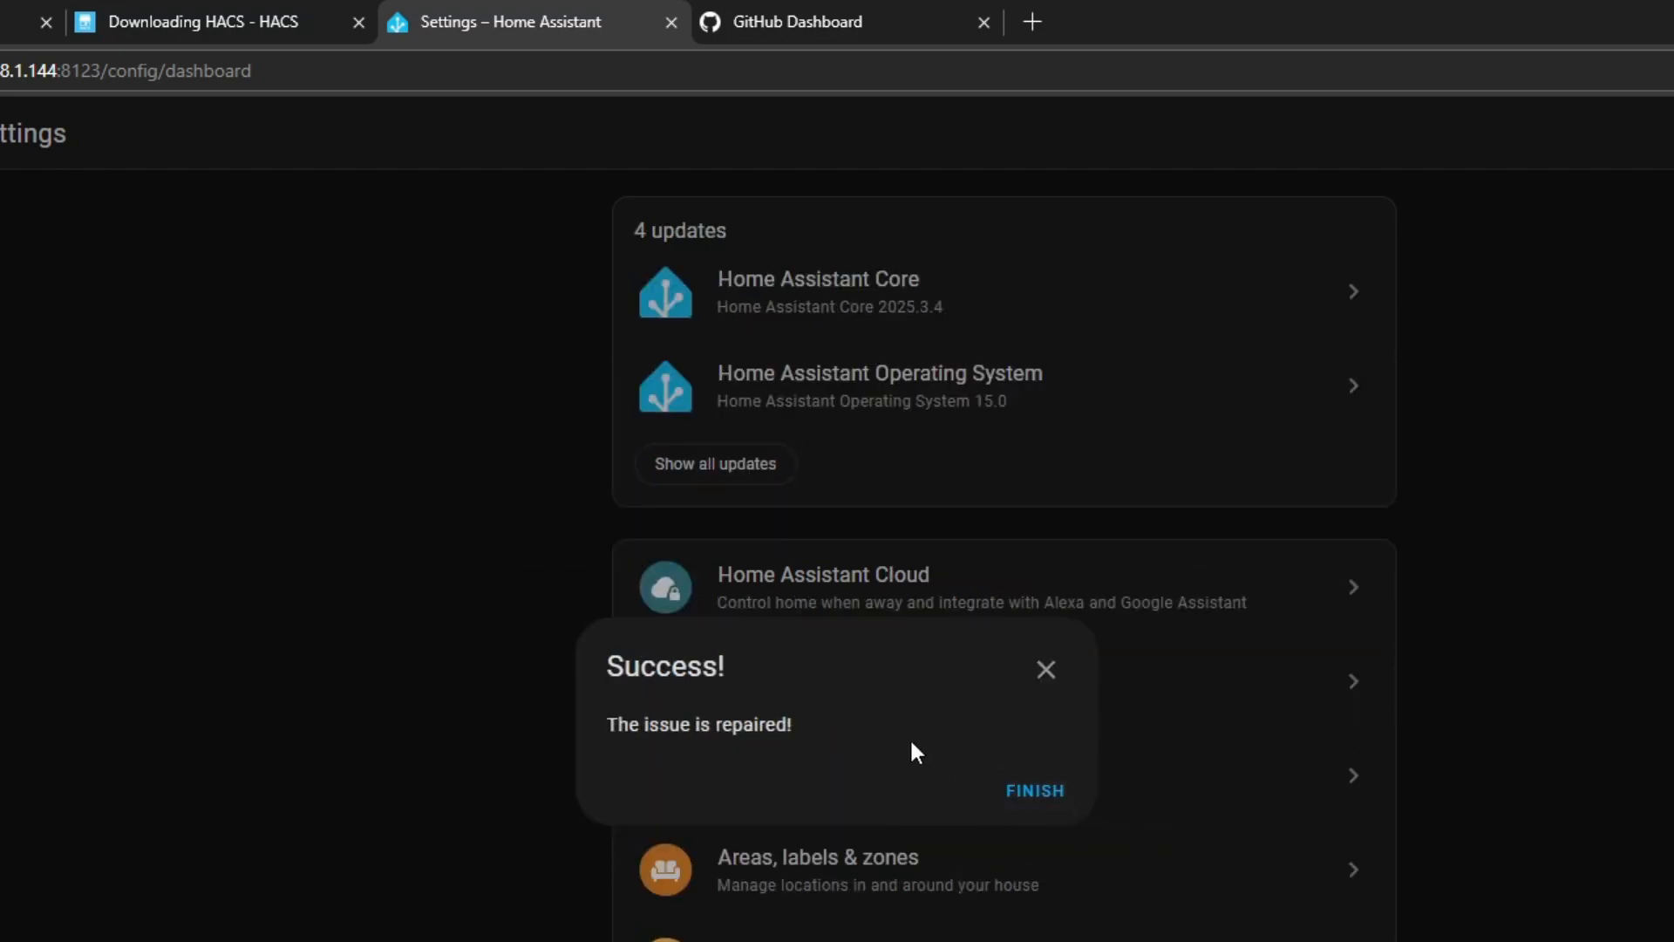
pyautogui.click(1027, 798)
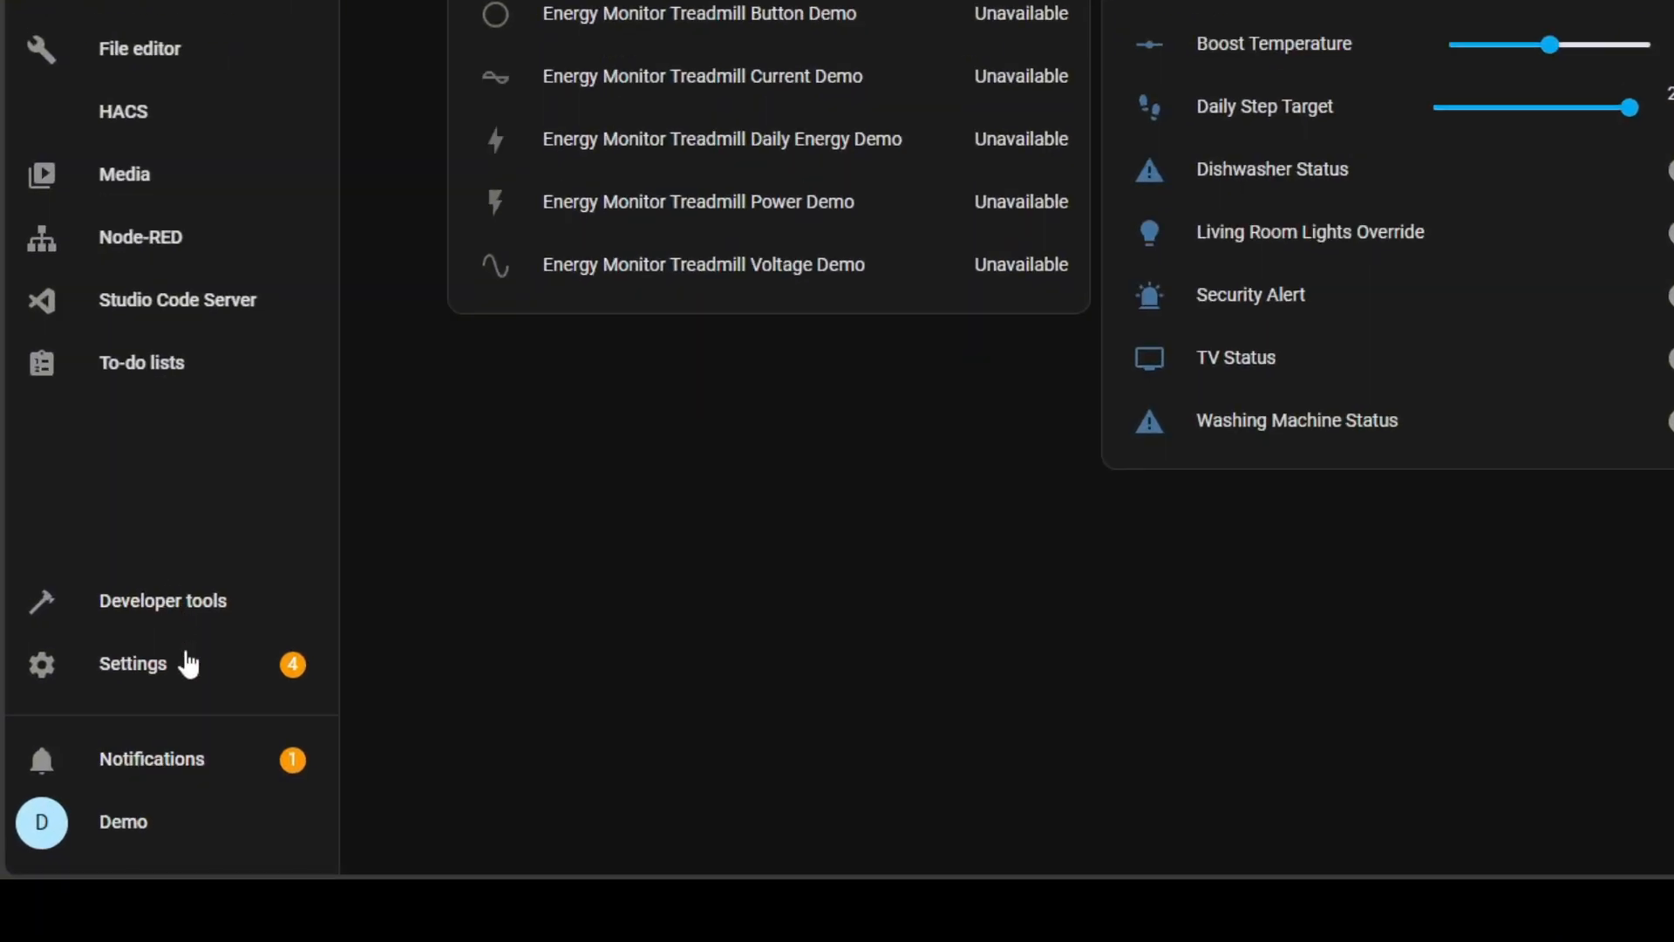
# Begin adding a new integration under Devices & services and search for 'alexa'.
pyautogui.click(187, 664)
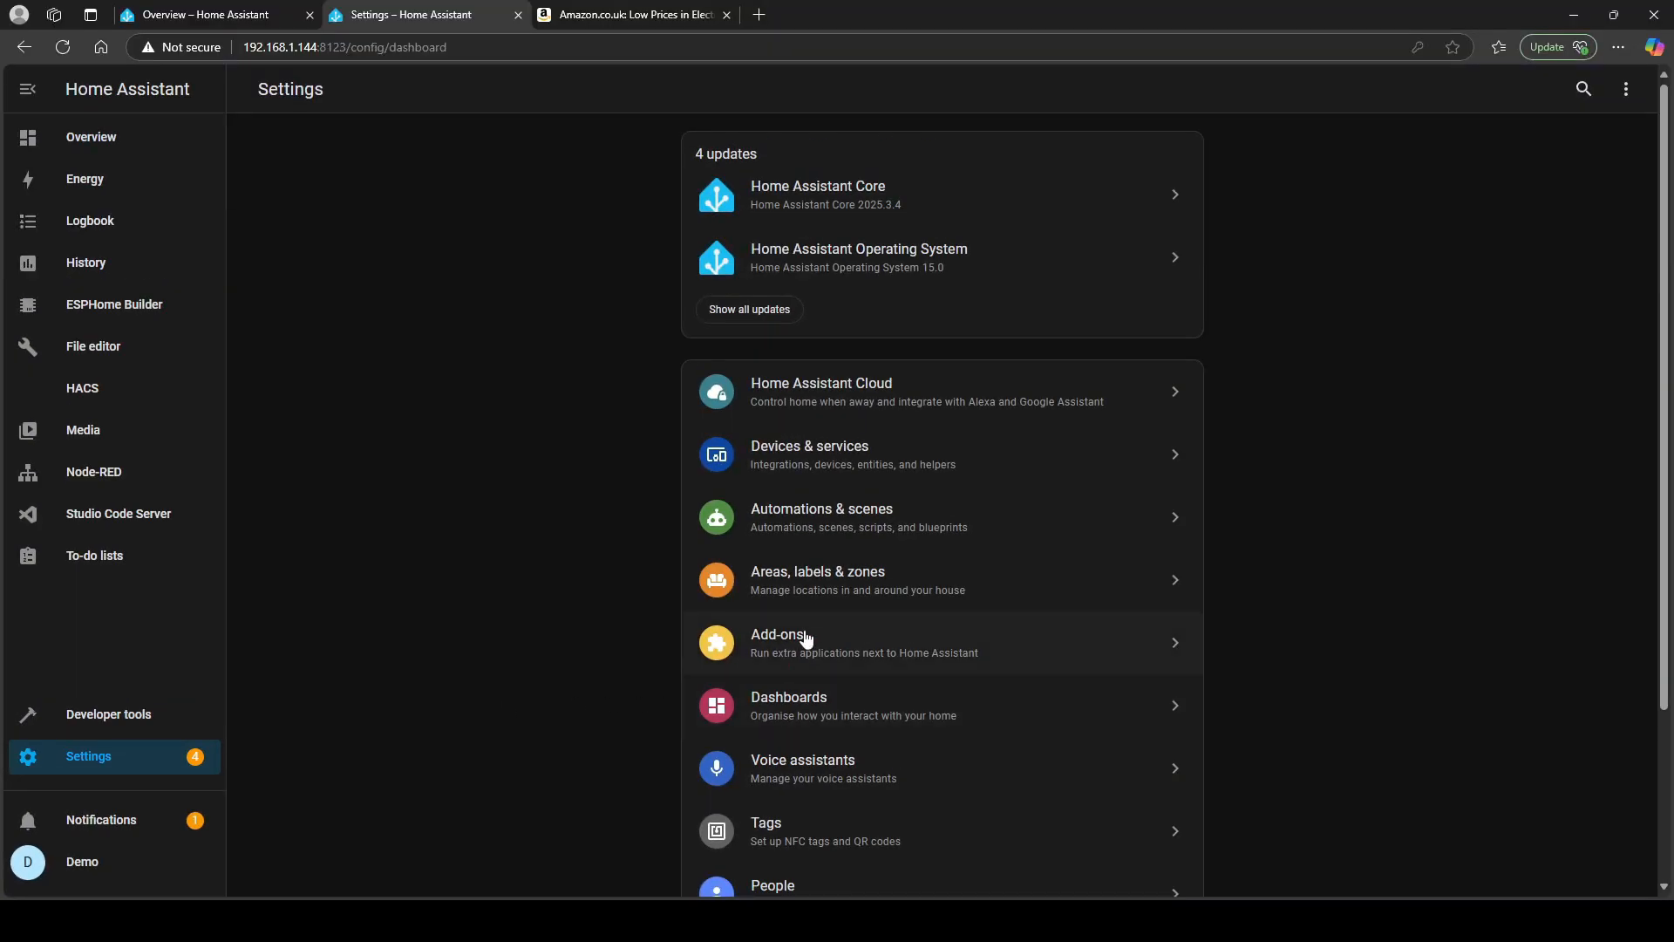
pyautogui.scroll(-3, 979, 399)
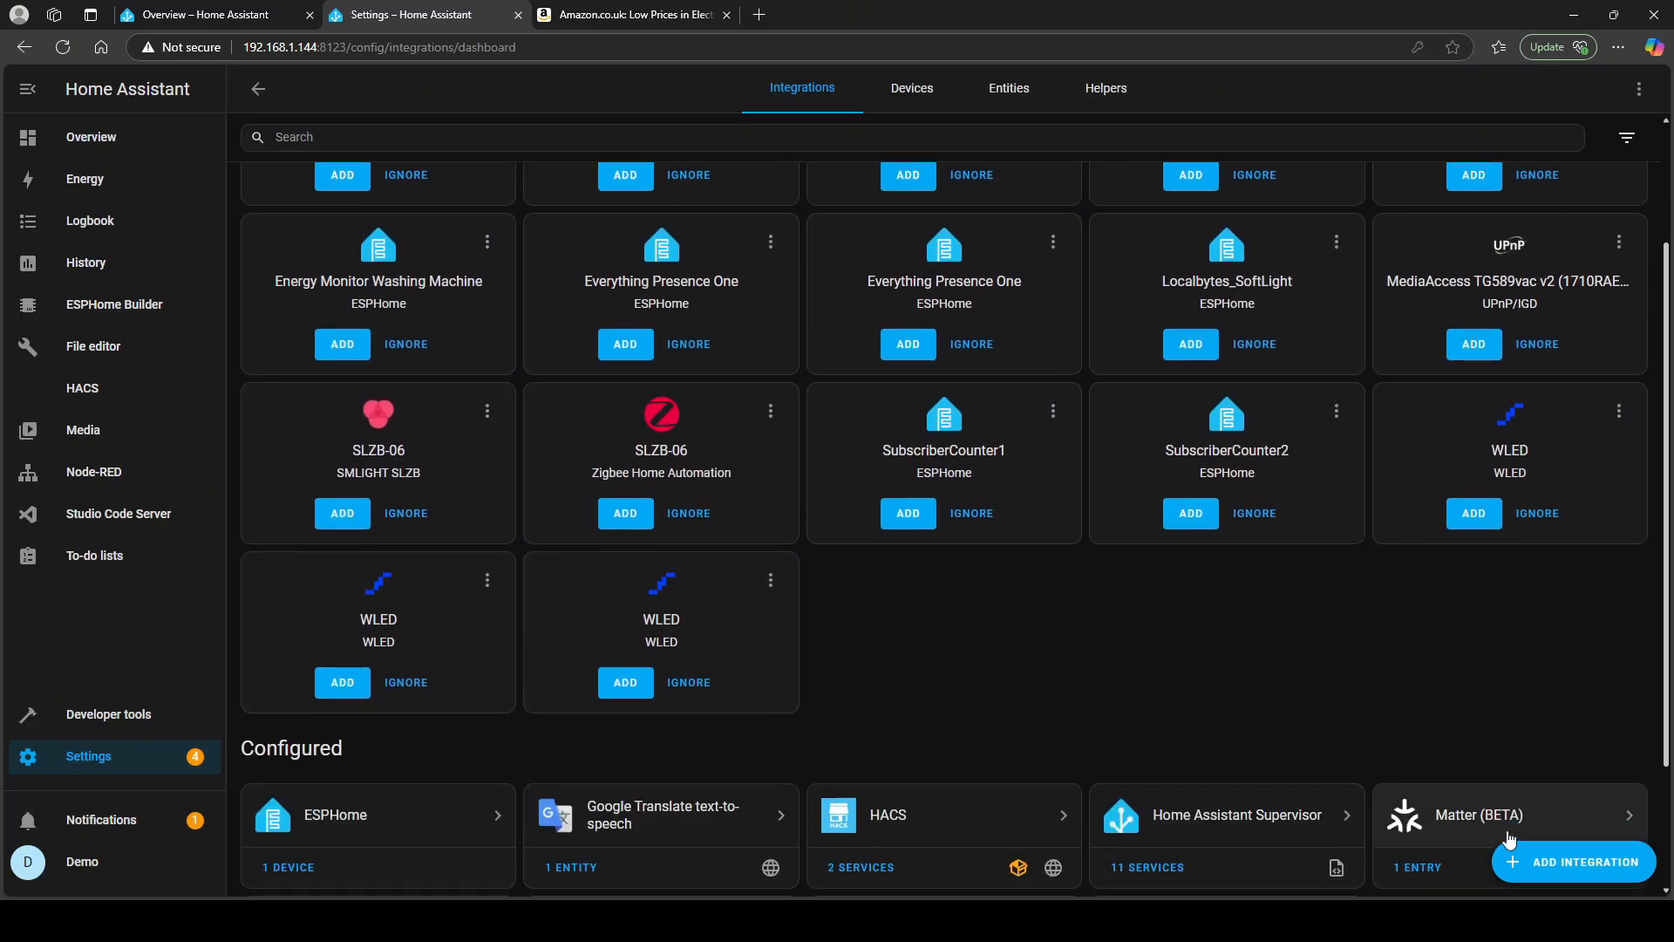
pyautogui.click(1618, 853)
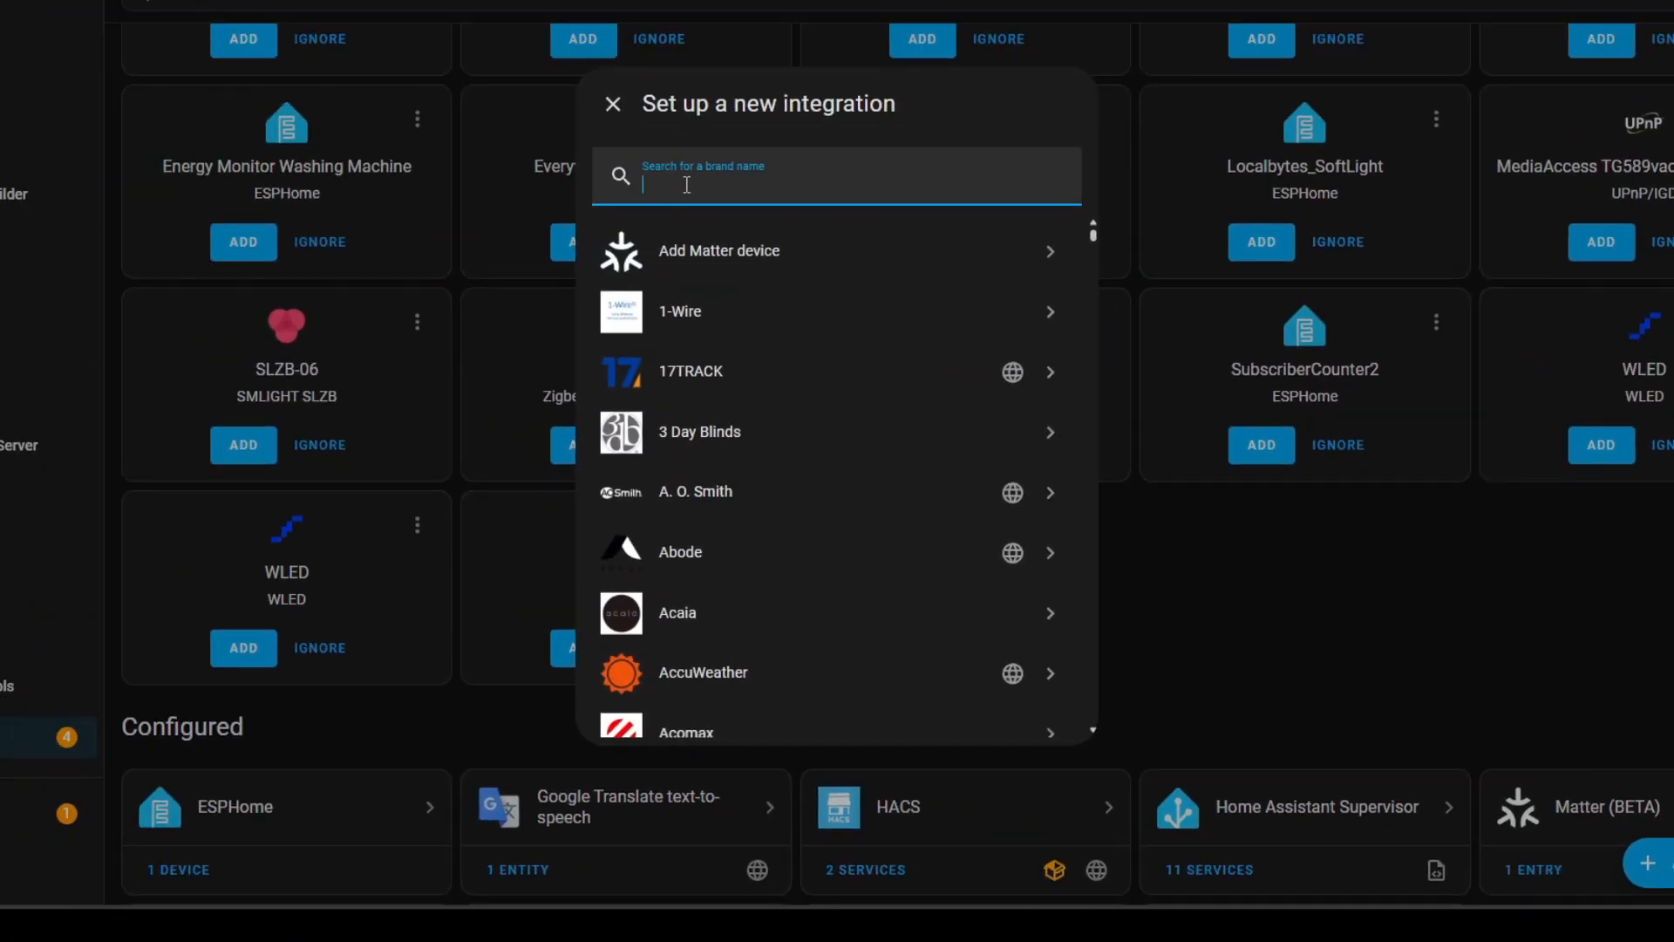
pyautogui.write('alexa')
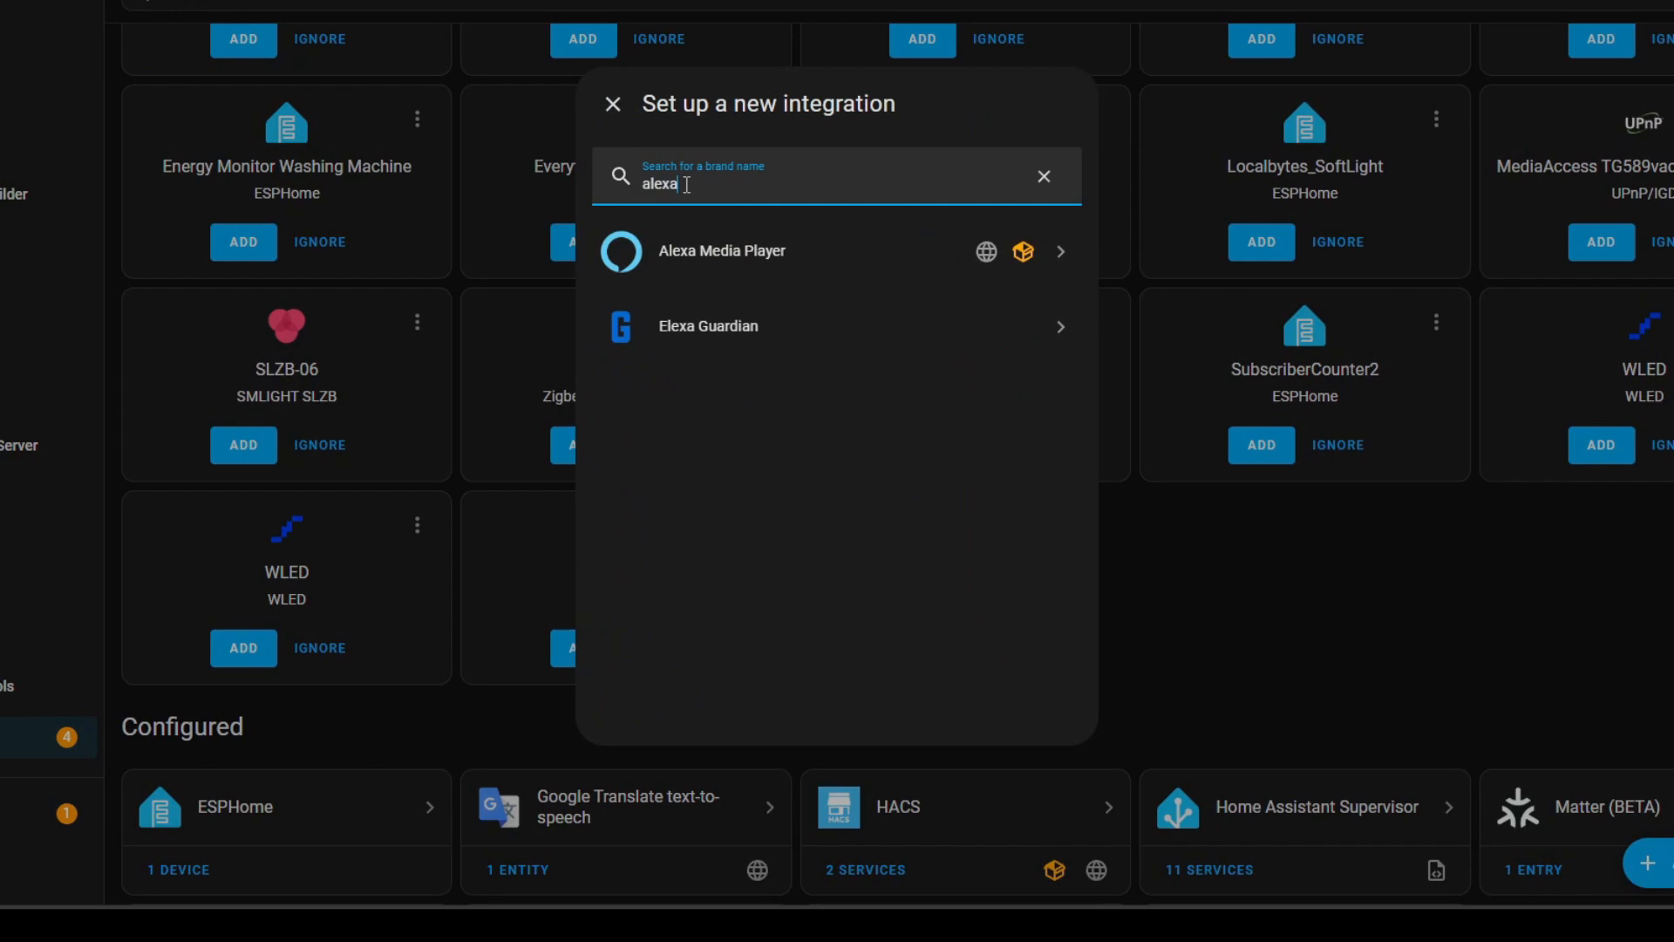
# Set the Alexa Media Player region to amazon.co.uk with account credentials, then switch to Amazon.co.uk.
pyautogui.click(828, 260)
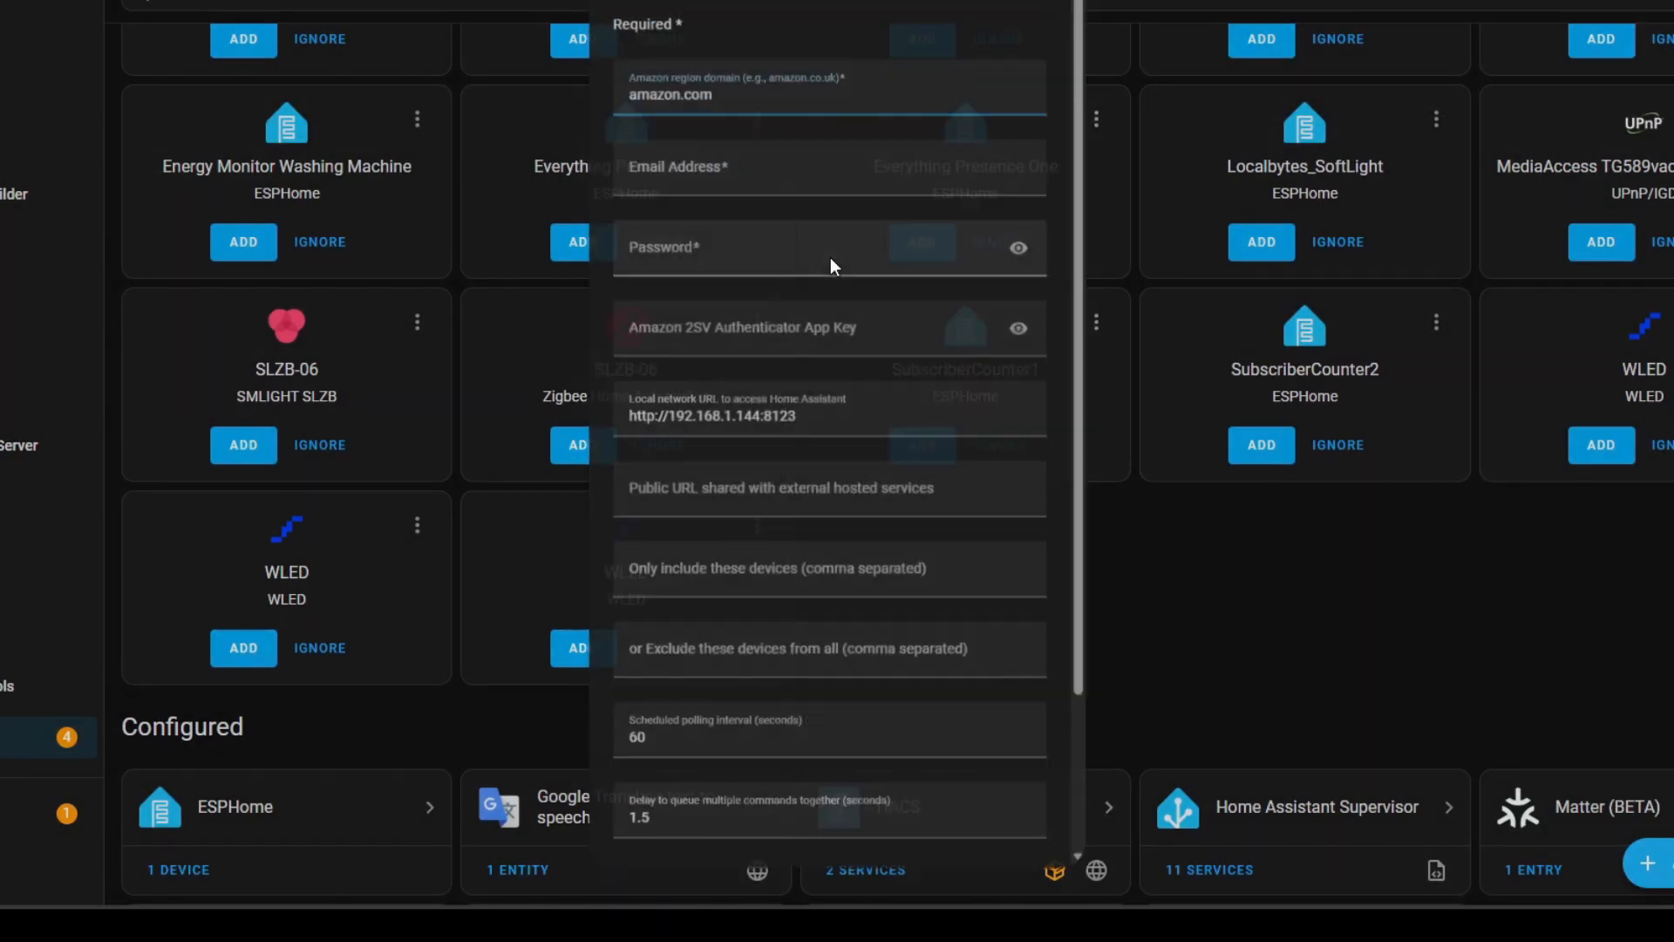
pyautogui.click(780, 87)
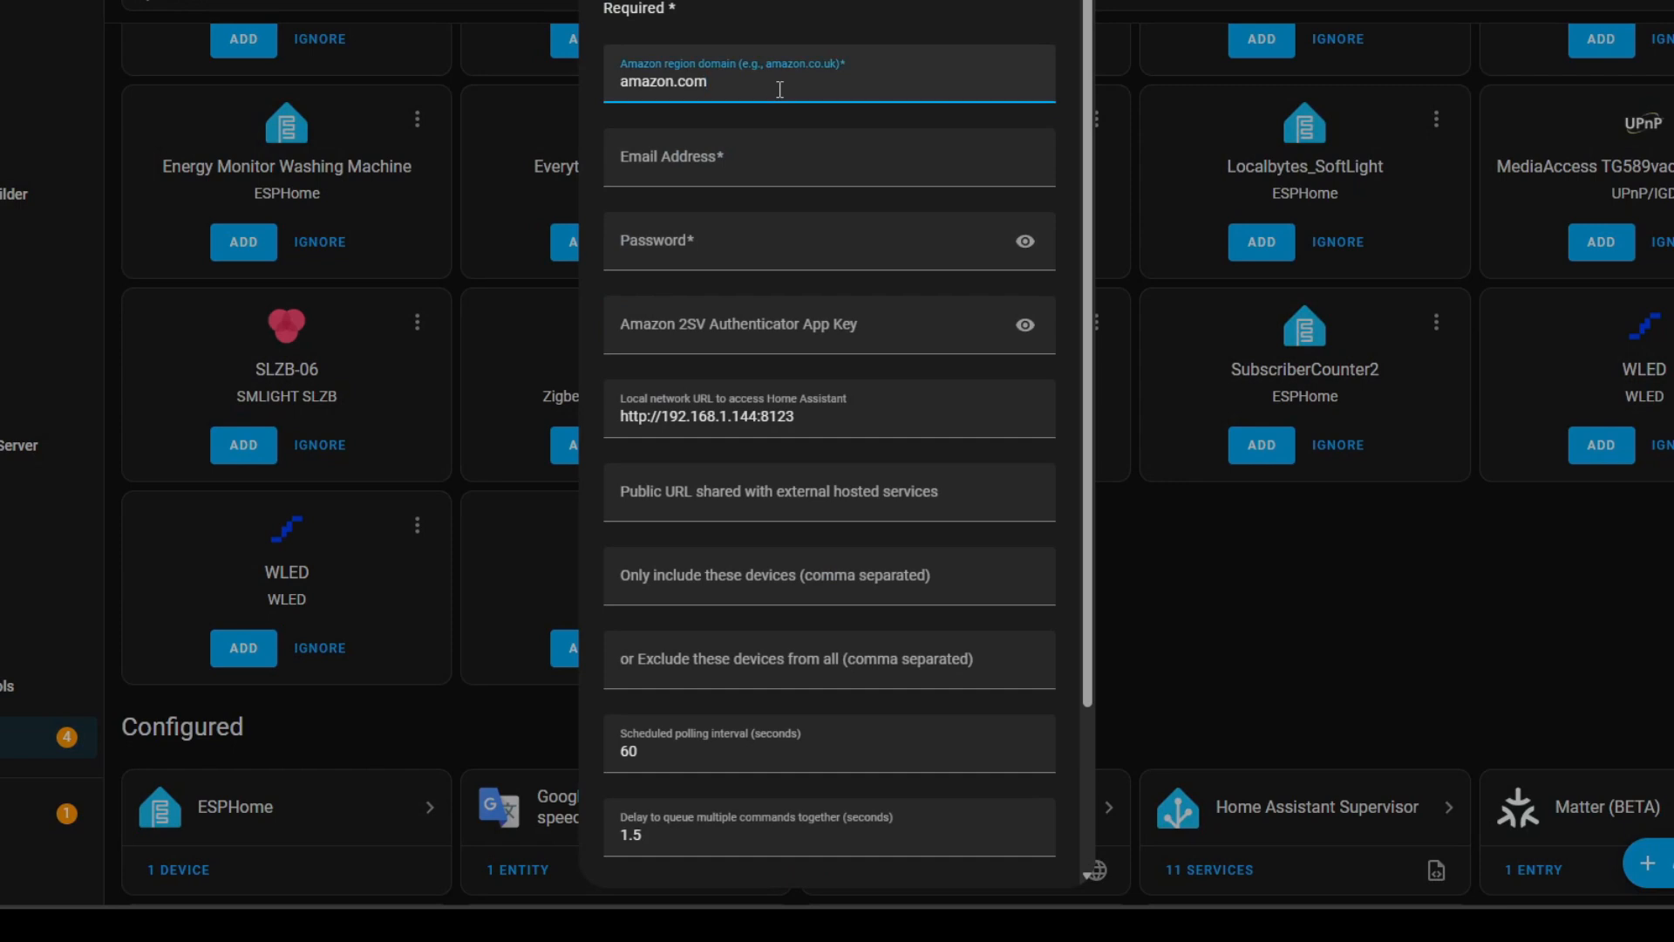
pyautogui.press('BackSpace')
pyautogui.write('.uk')
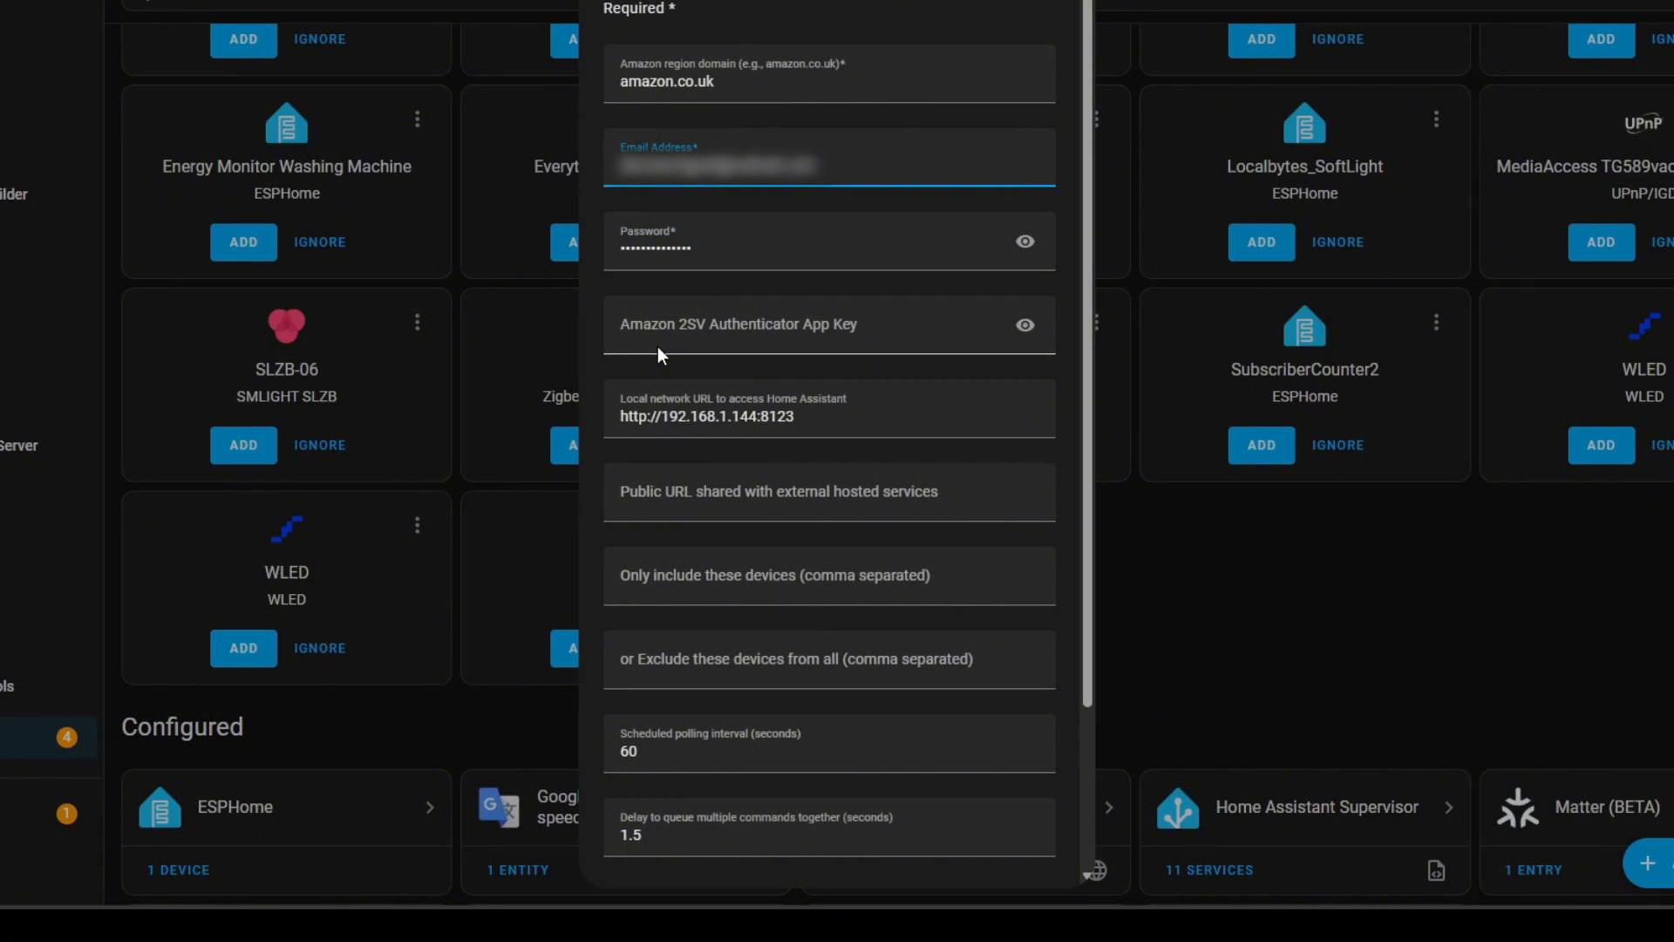
pyautogui.click(639, 326)
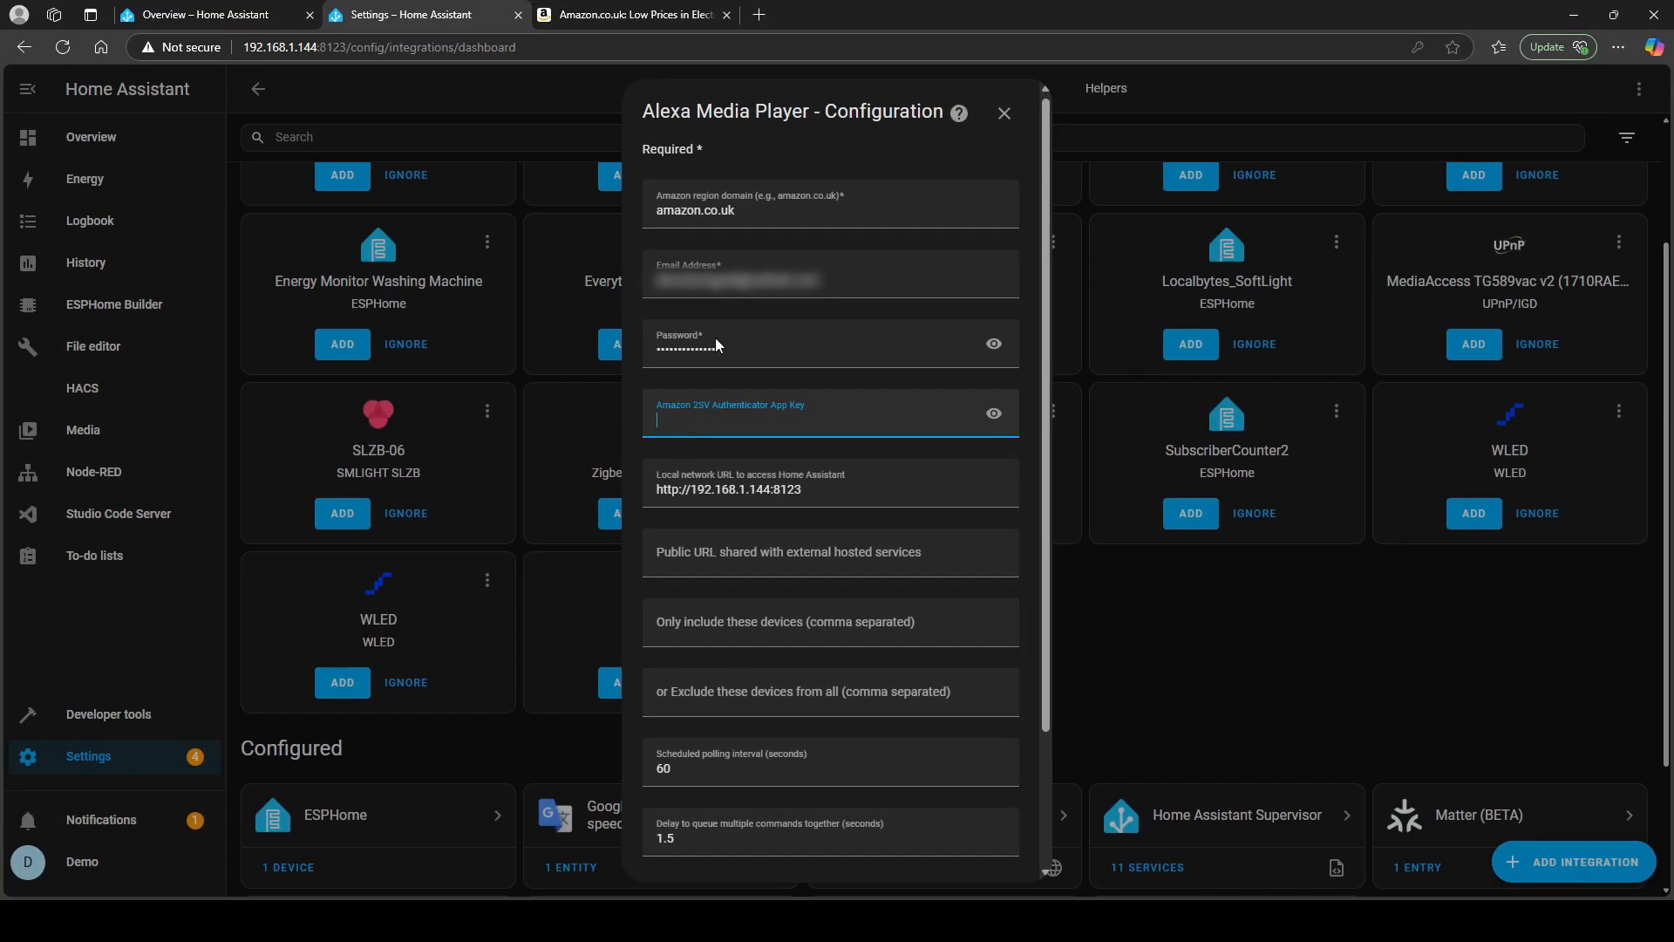
pyautogui.click(643, 18)
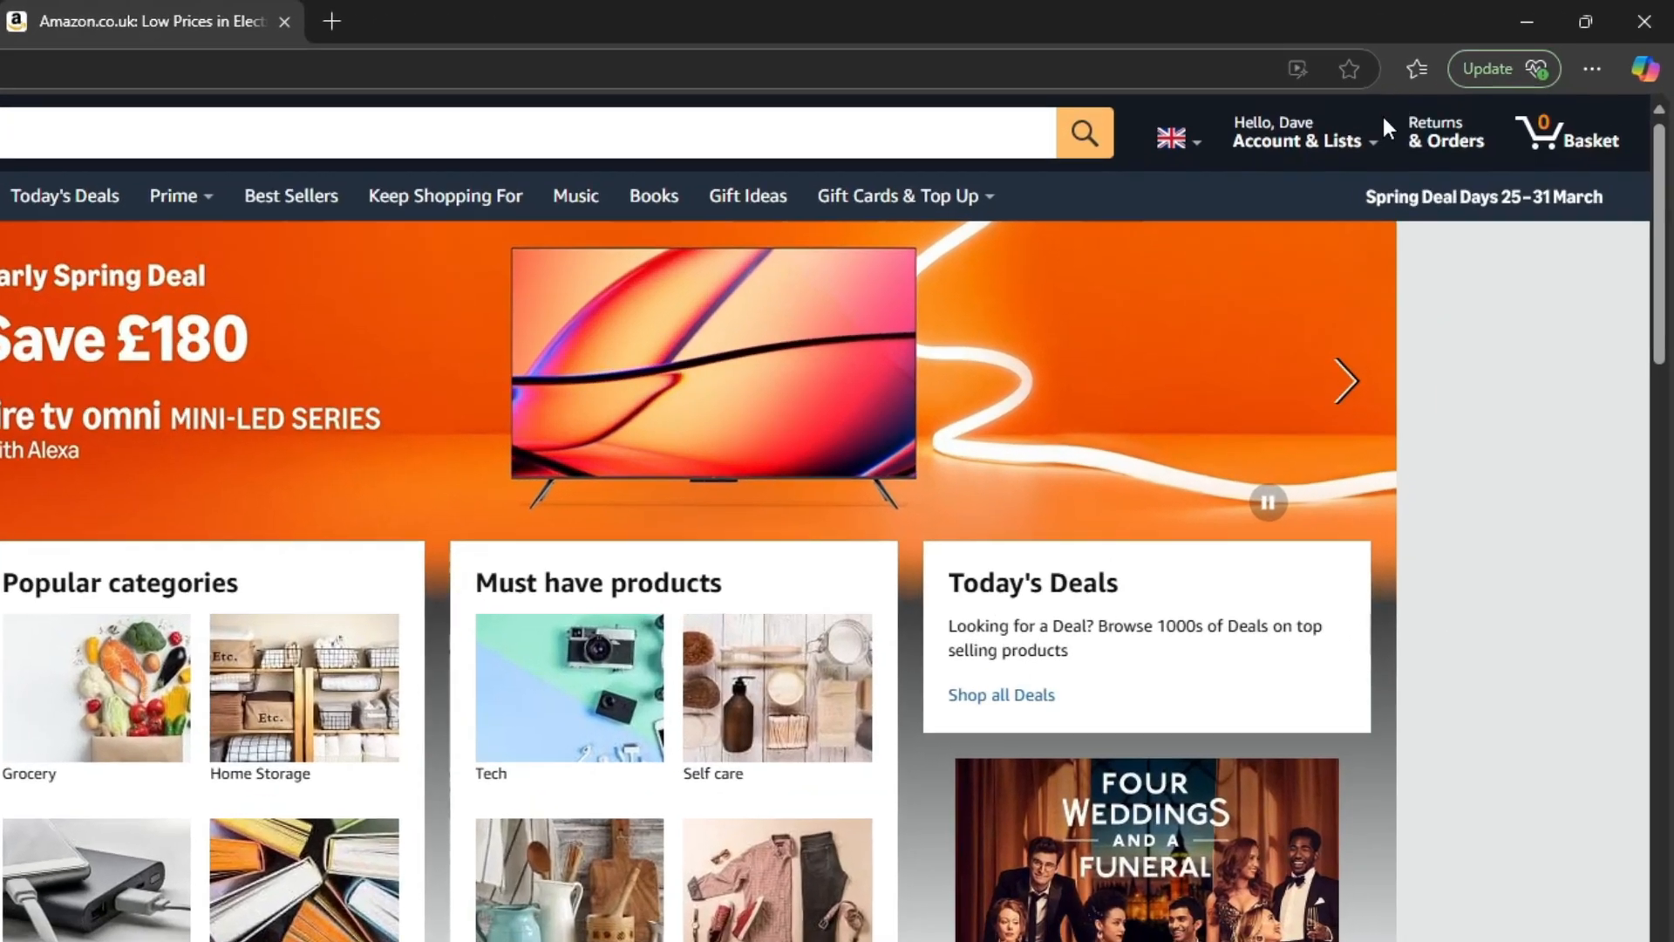
# Add a new authenticator app in Amazon's 2-step verification settings and select its manual key.
pyautogui.moveTo(1466, 102)
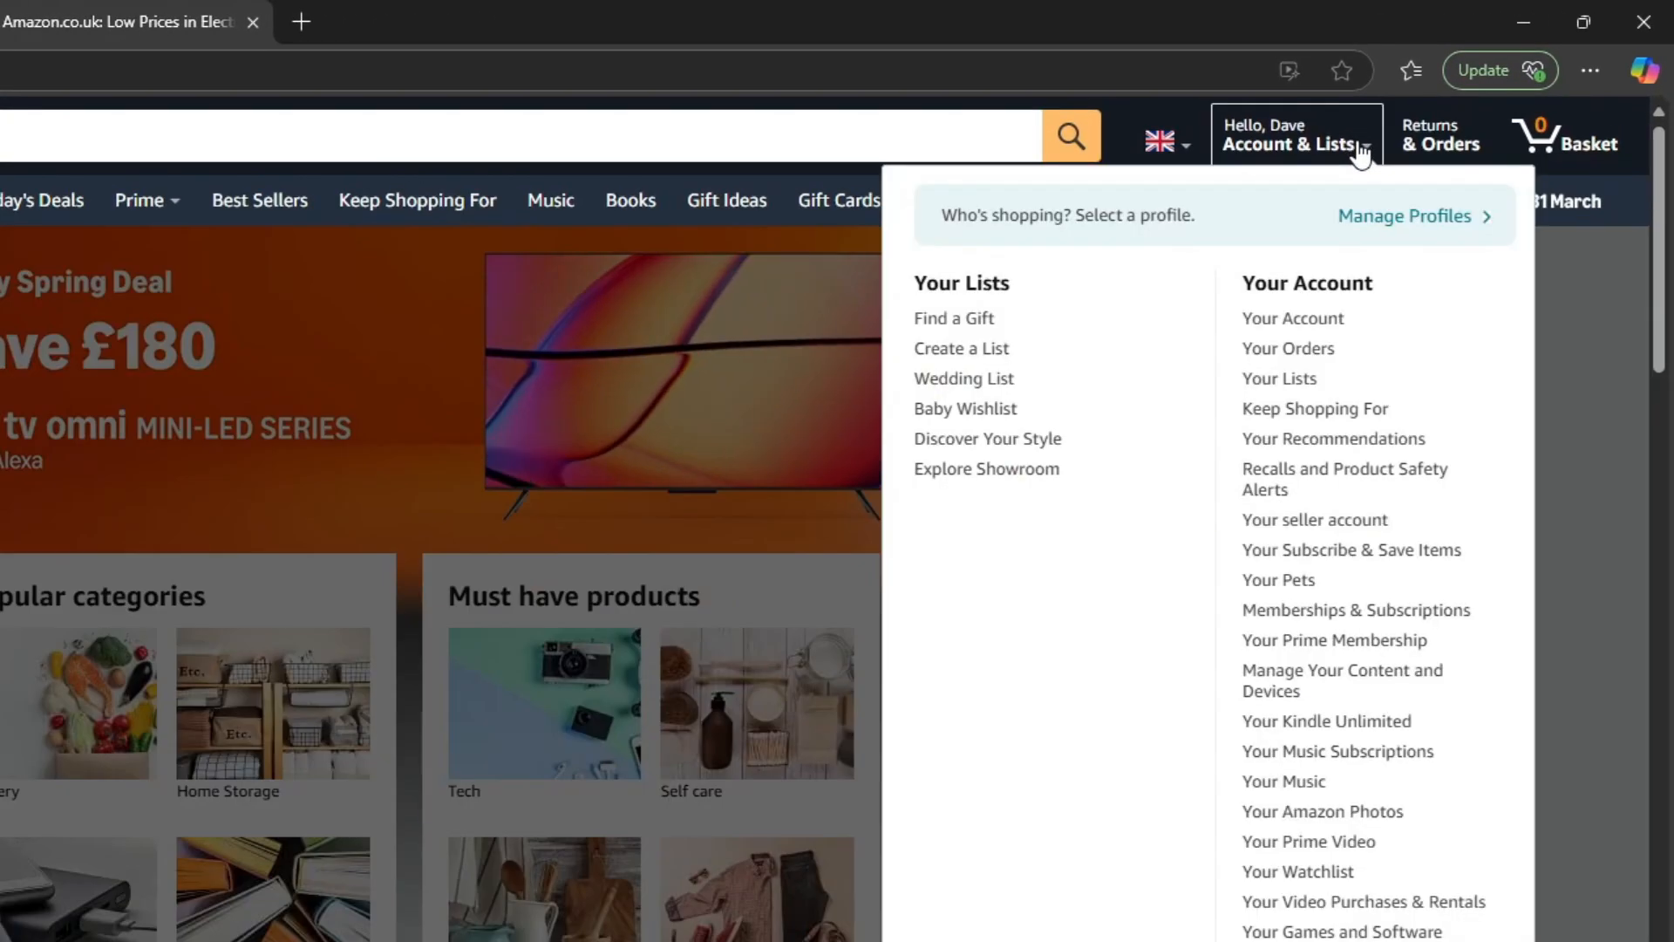
pyautogui.click(1318, 323)
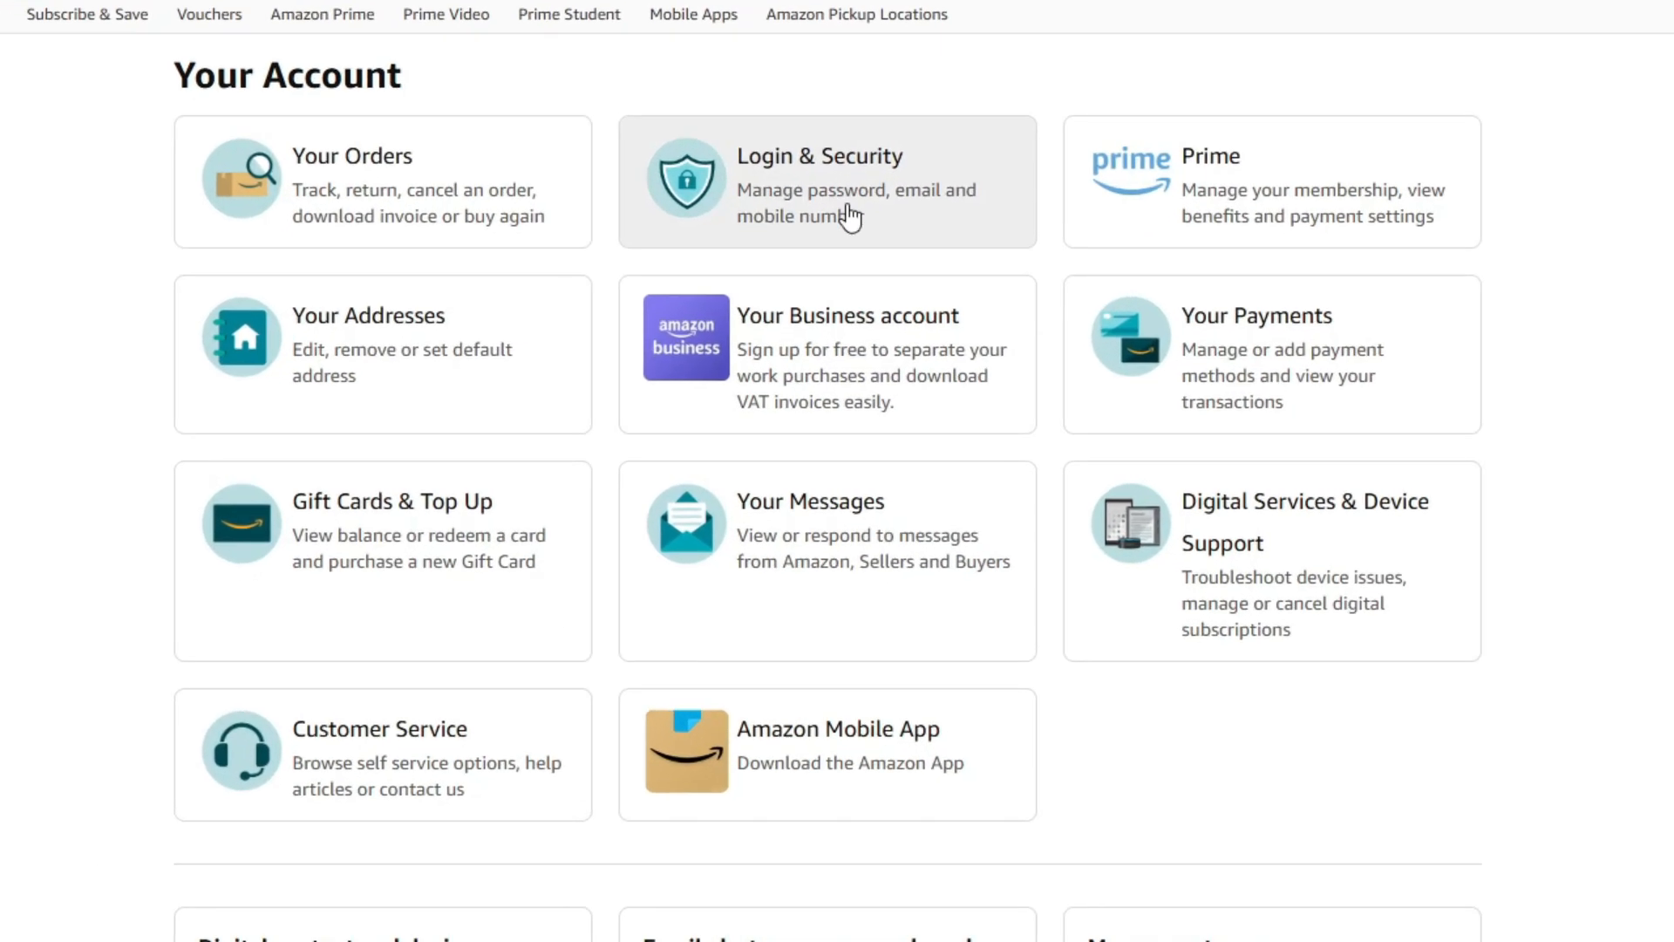
pyautogui.click(850, 216)
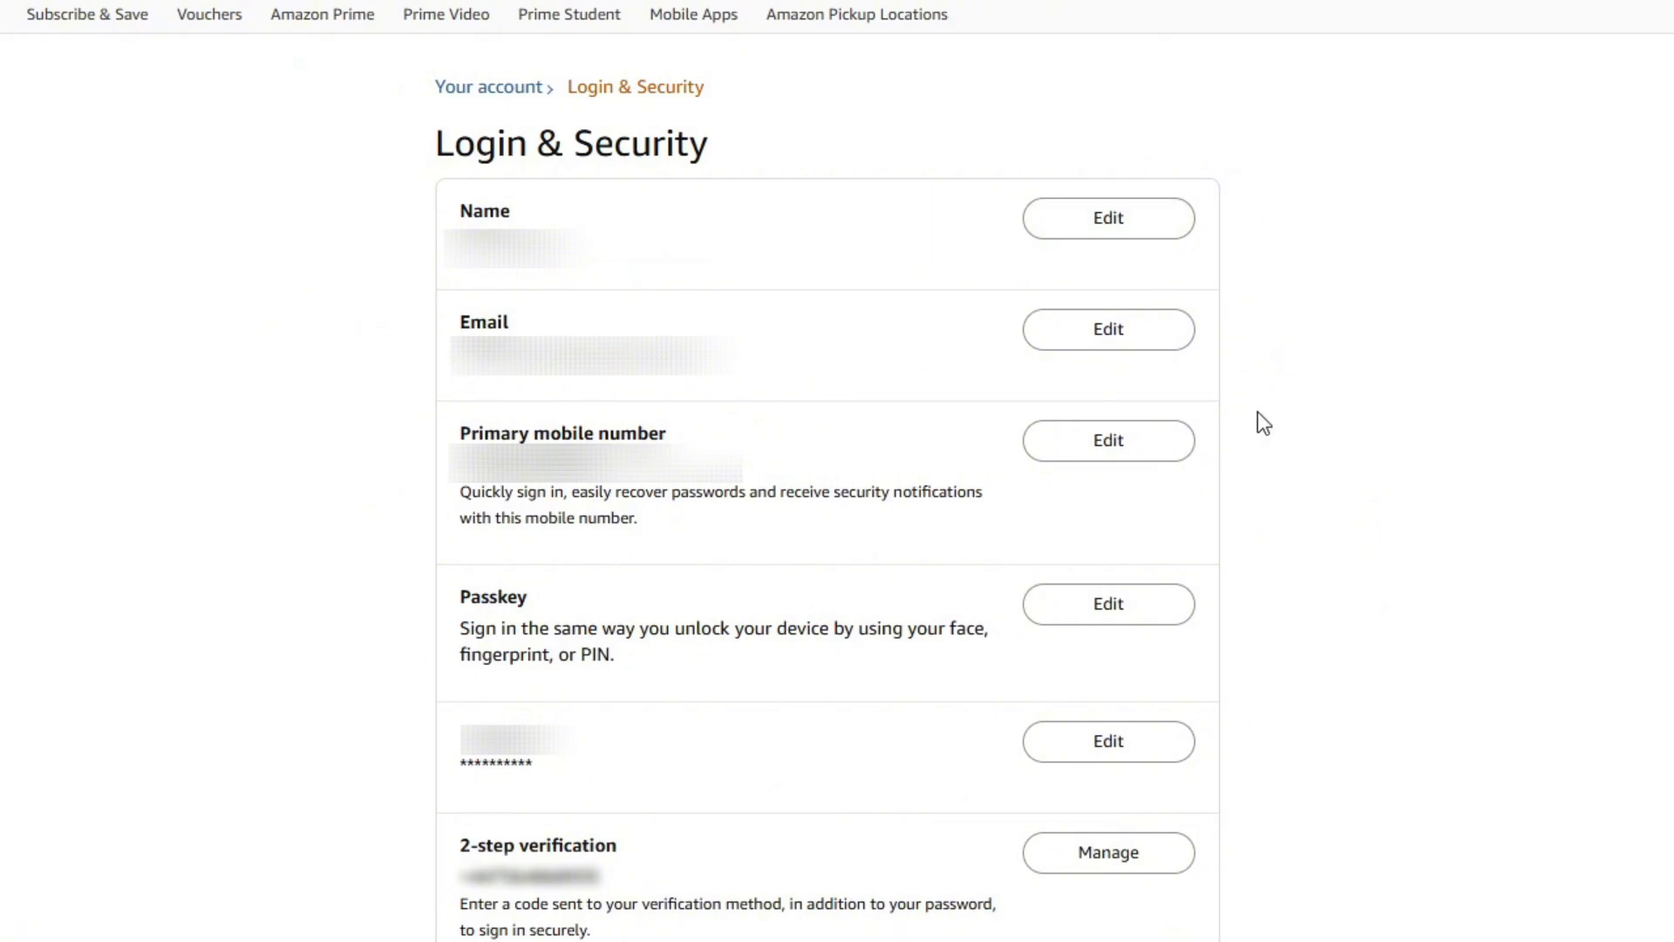
pyautogui.click(1132, 859)
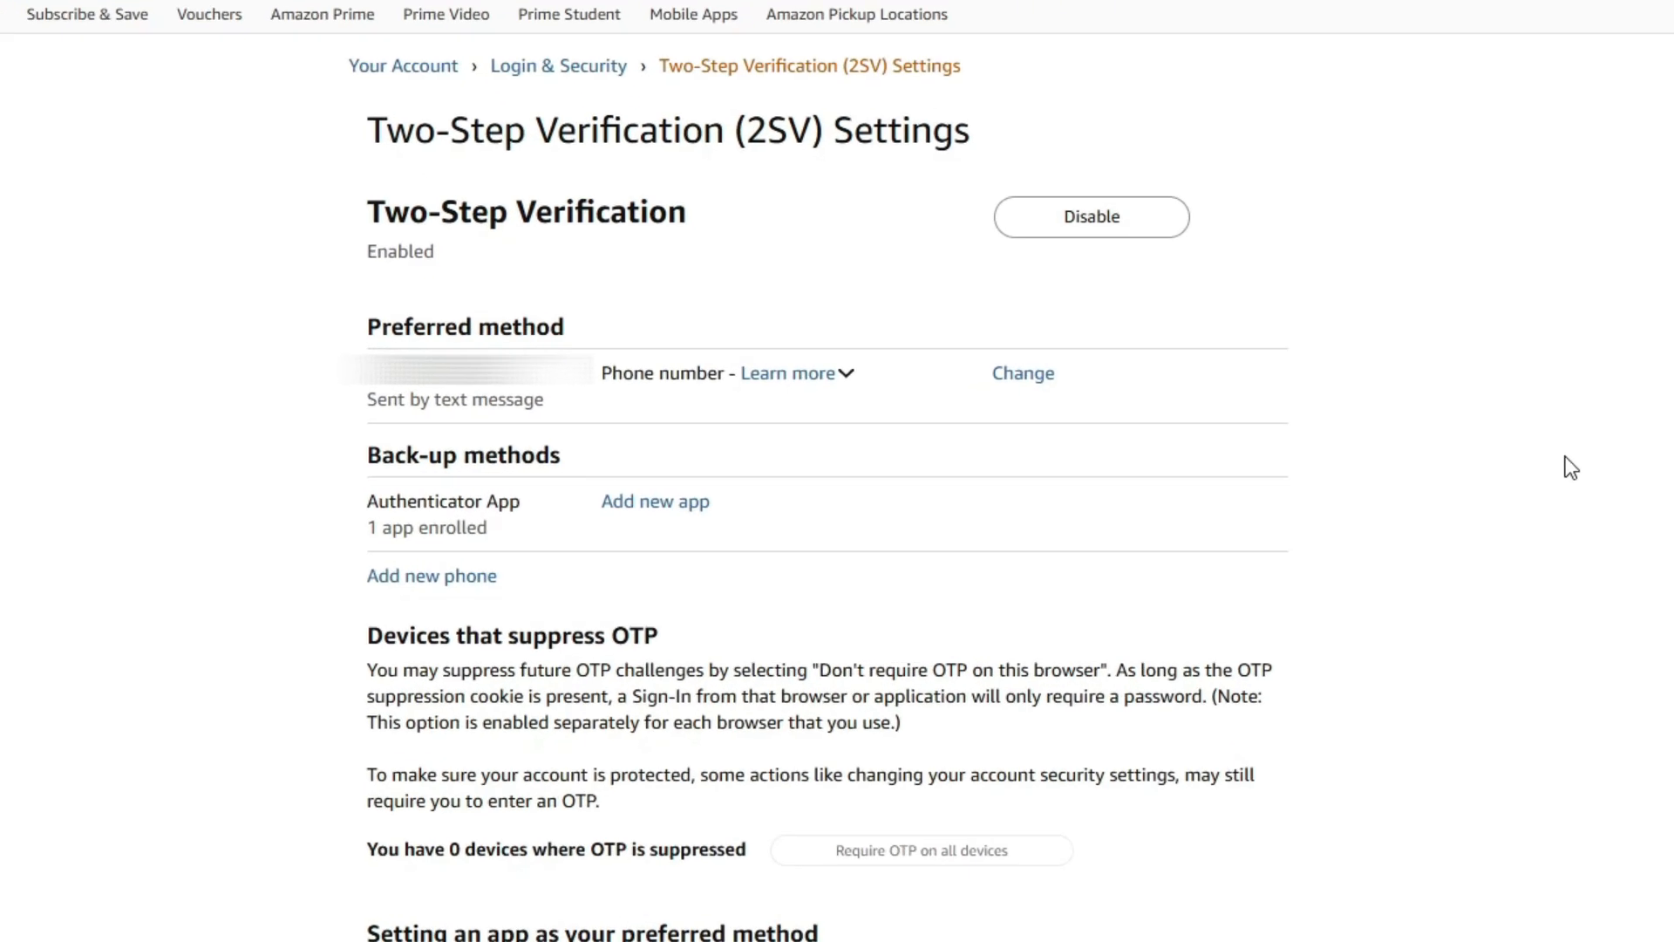
pyautogui.click(646, 504)
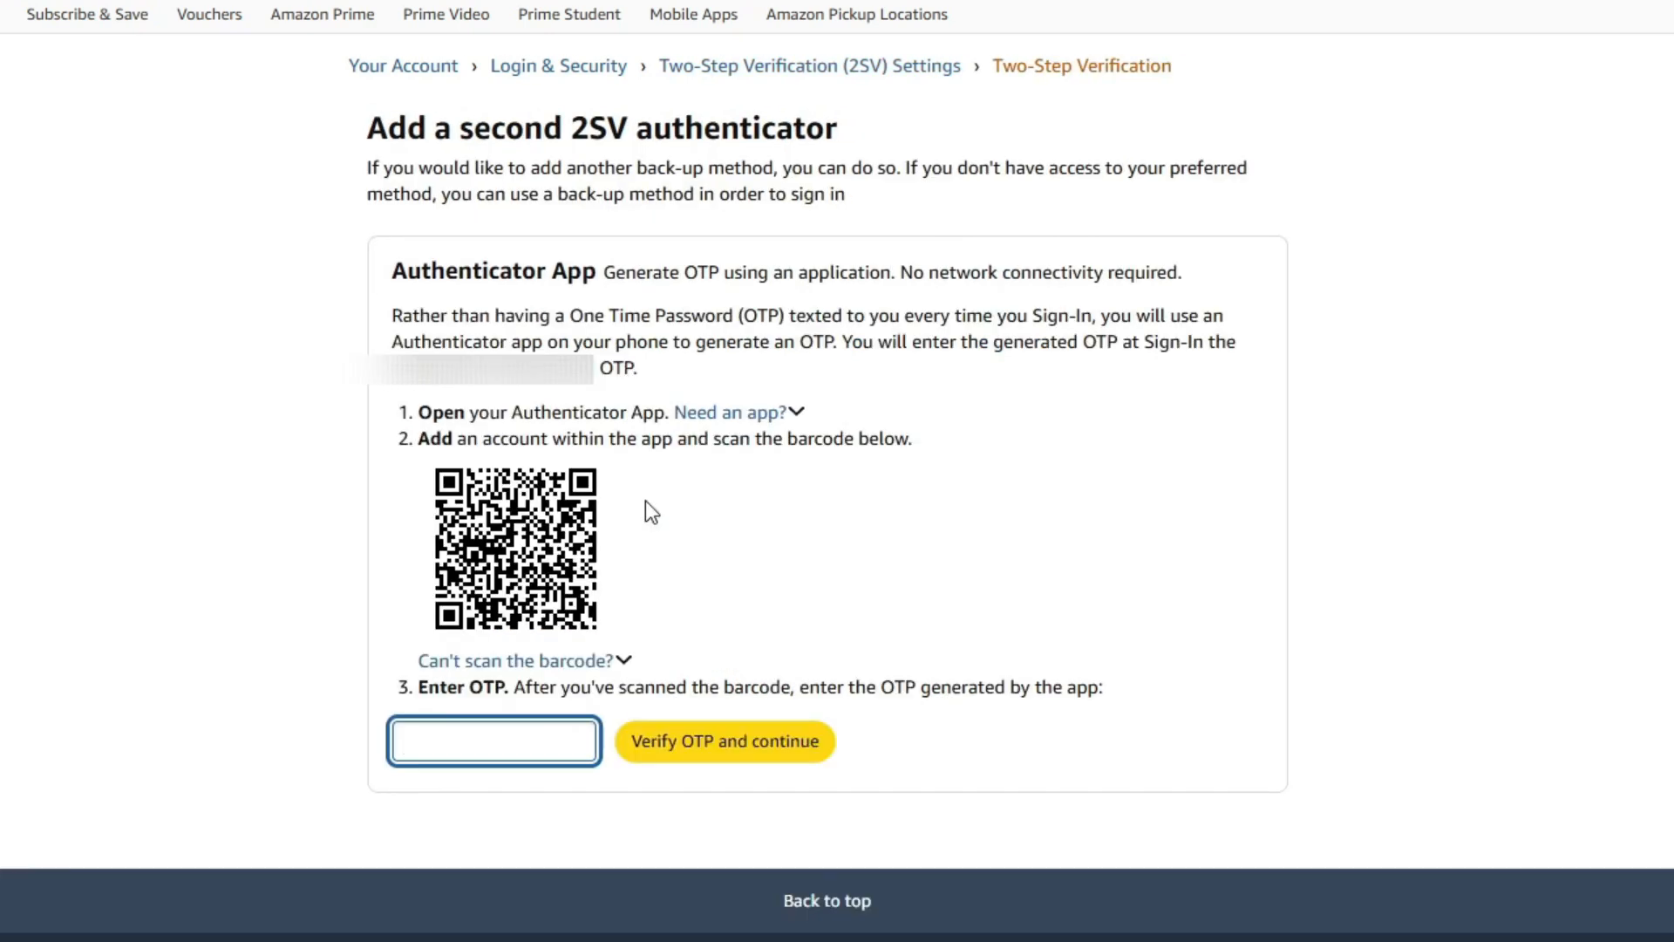
pyautogui.click(619, 661)
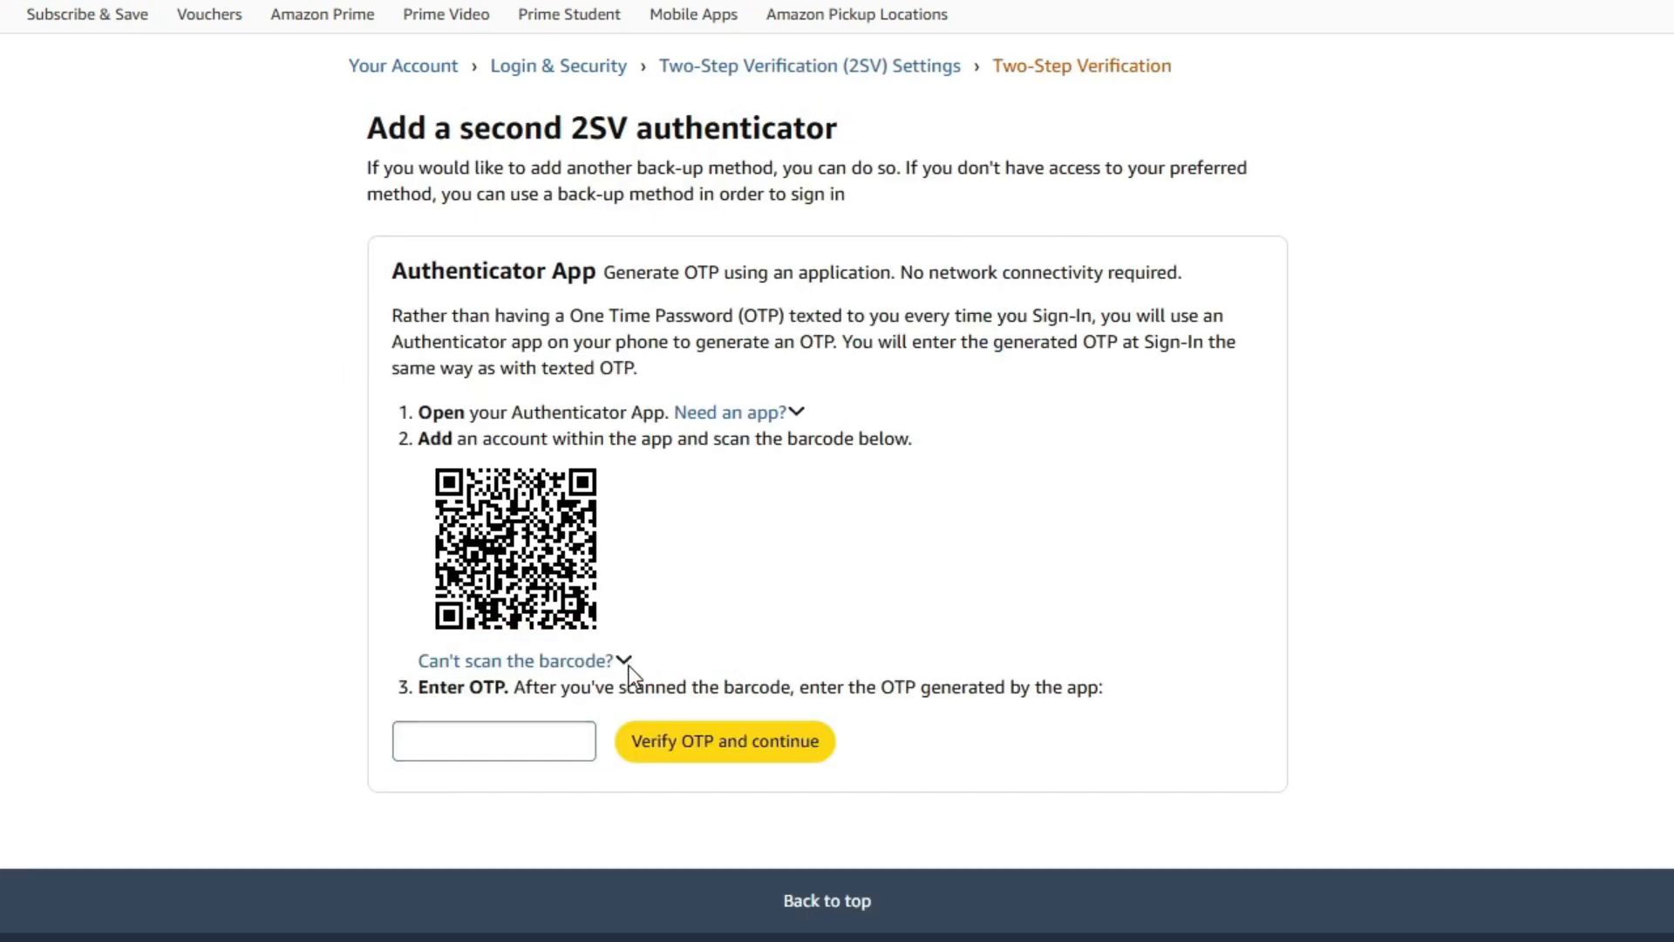
pyautogui.moveTo(513, 554); pyautogui.dragTo(298, 533)
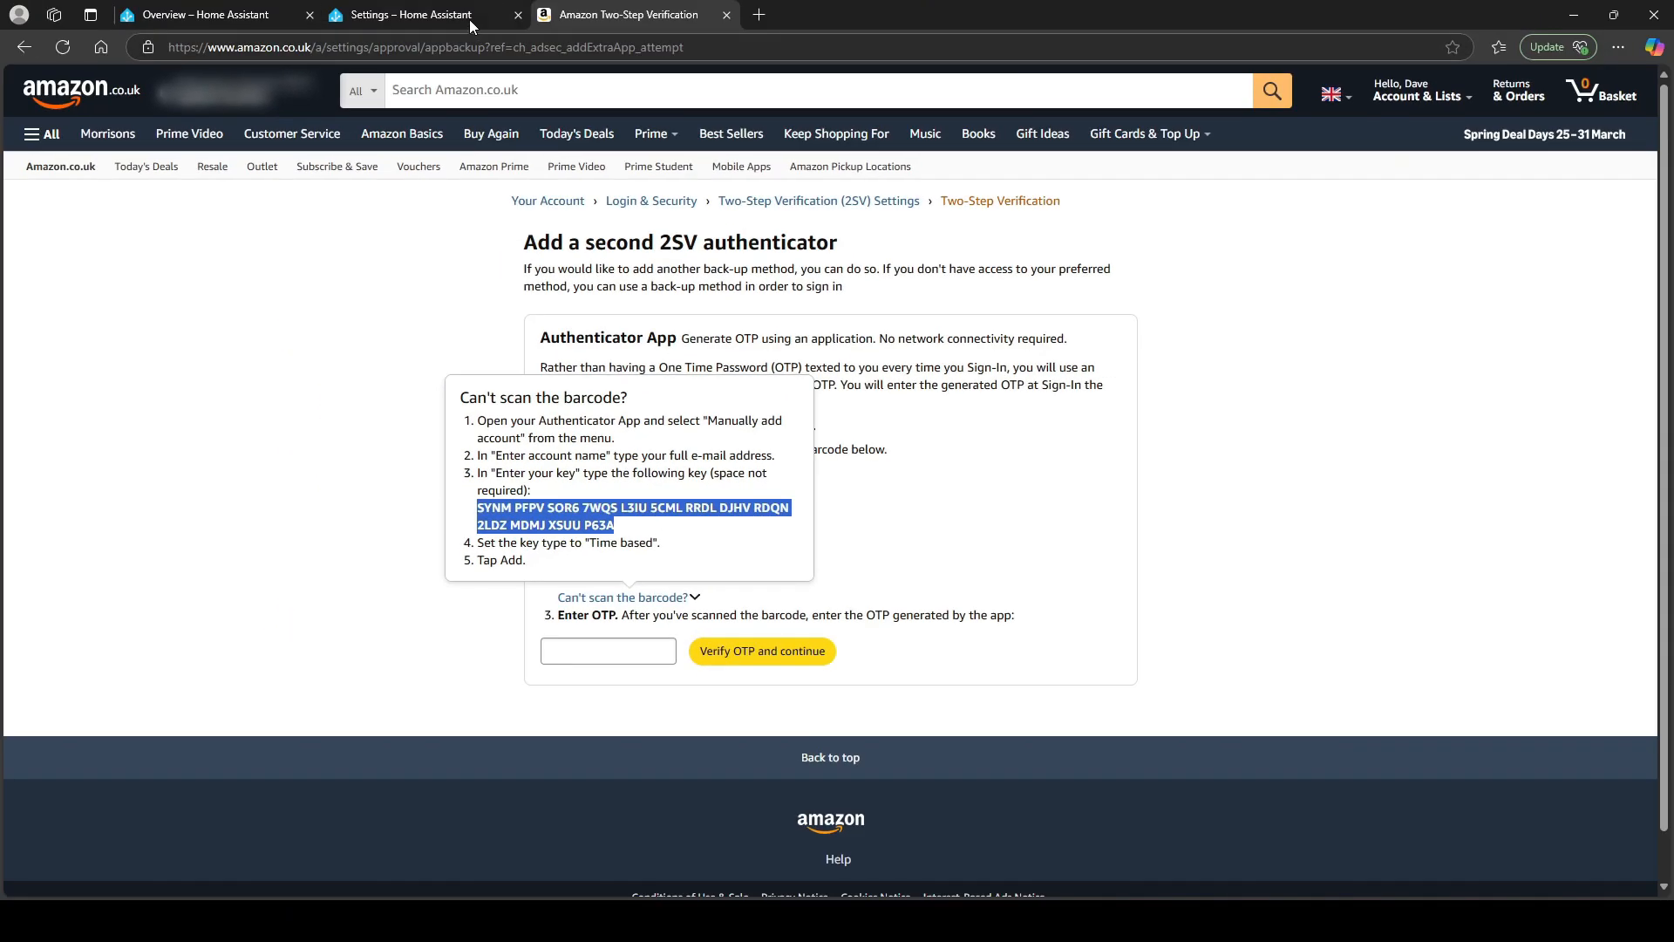
# Paste the authenticator key into Alexa Media Player's 2SV field and submit the login settings.
pyautogui.click(454, 15)
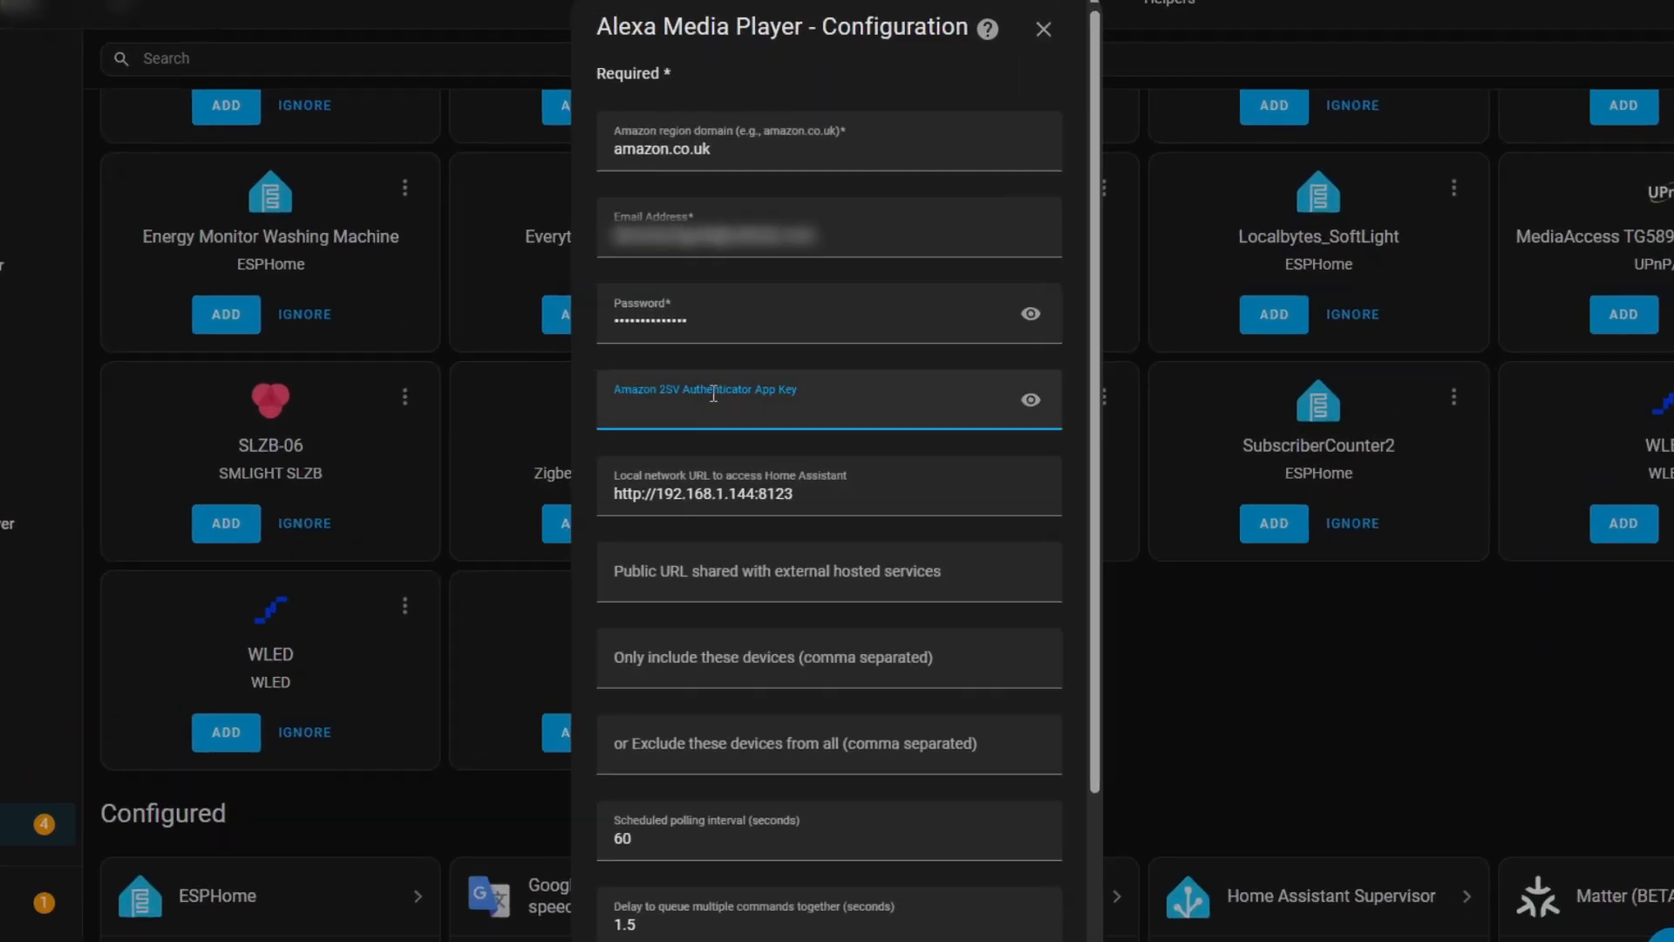
pyautogui.hotkey('ctrl', 'v')
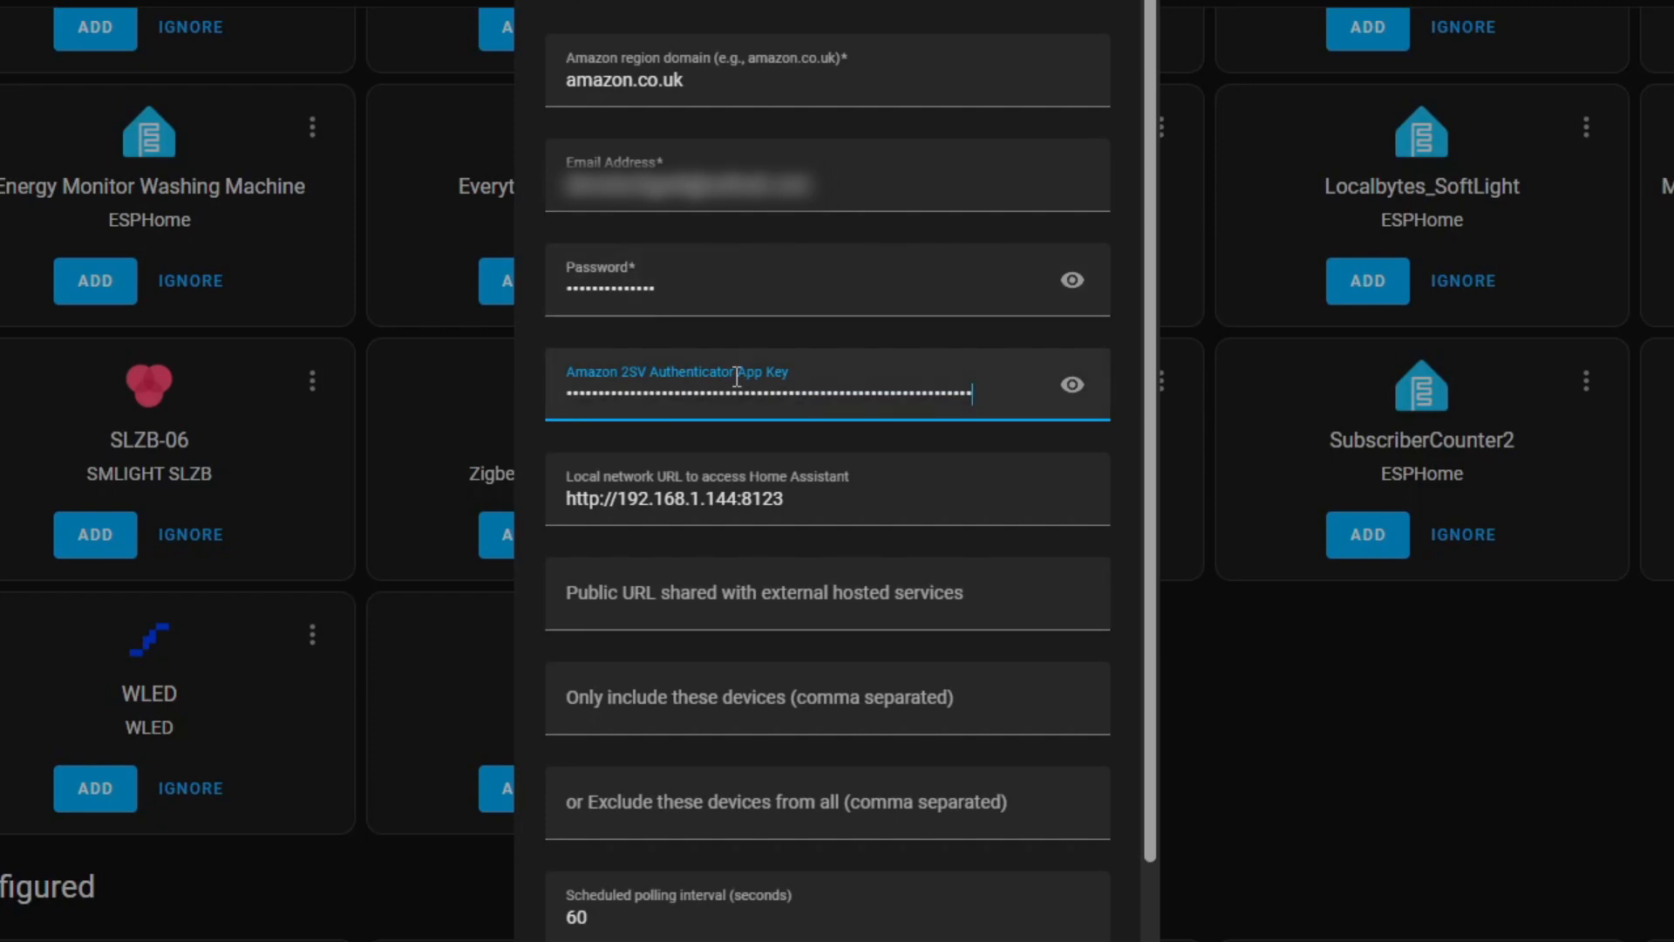
pyautogui.scroll(-3, 737, 384)
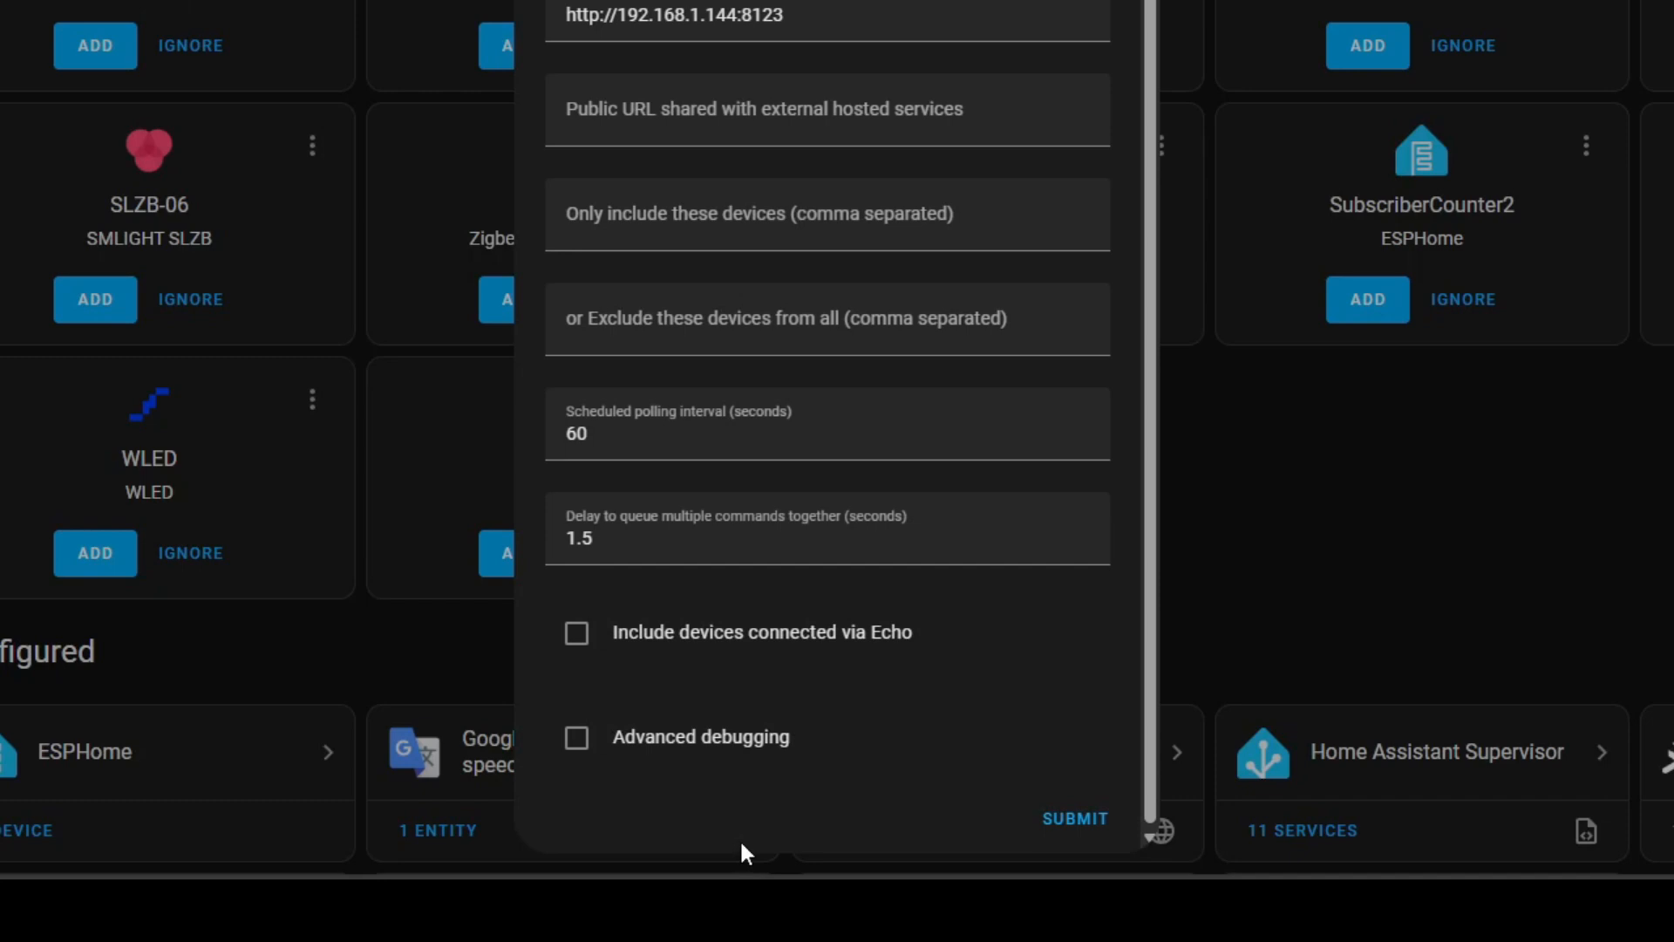
pyautogui.click(1052, 821)
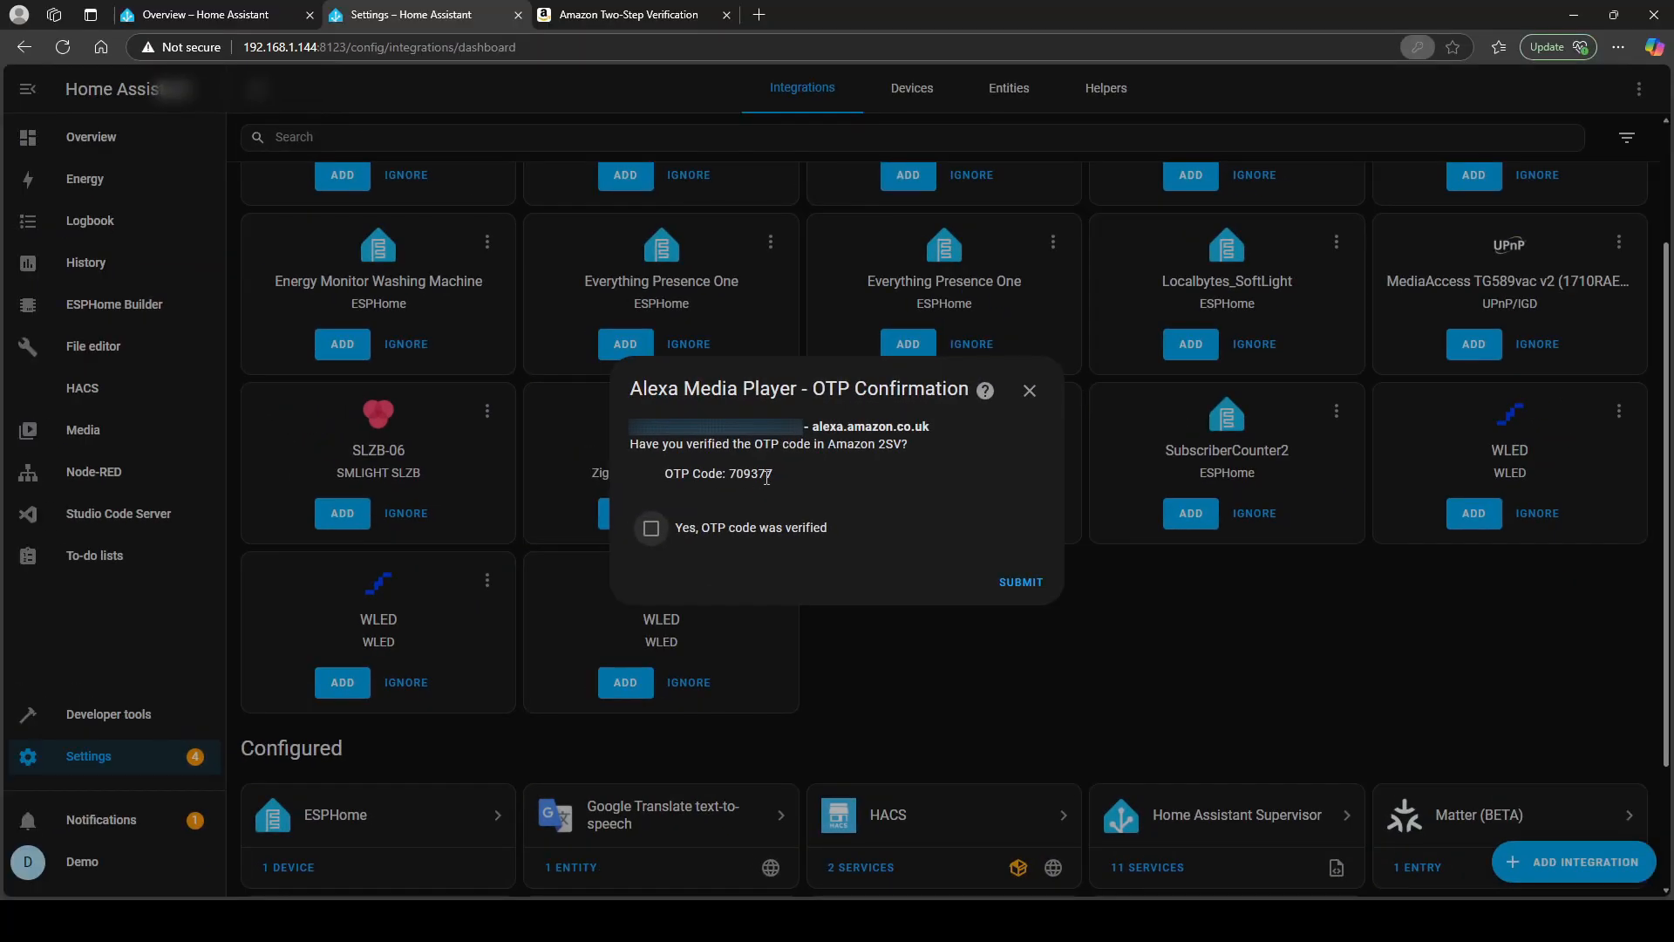
# Copy Home Assistant's one-time code and focus Amazon's OTP entry field.
pyautogui.moveTo(768, 476); pyautogui.dragTo(730, 477)
pyautogui.hotkey('ctrl', 'c')
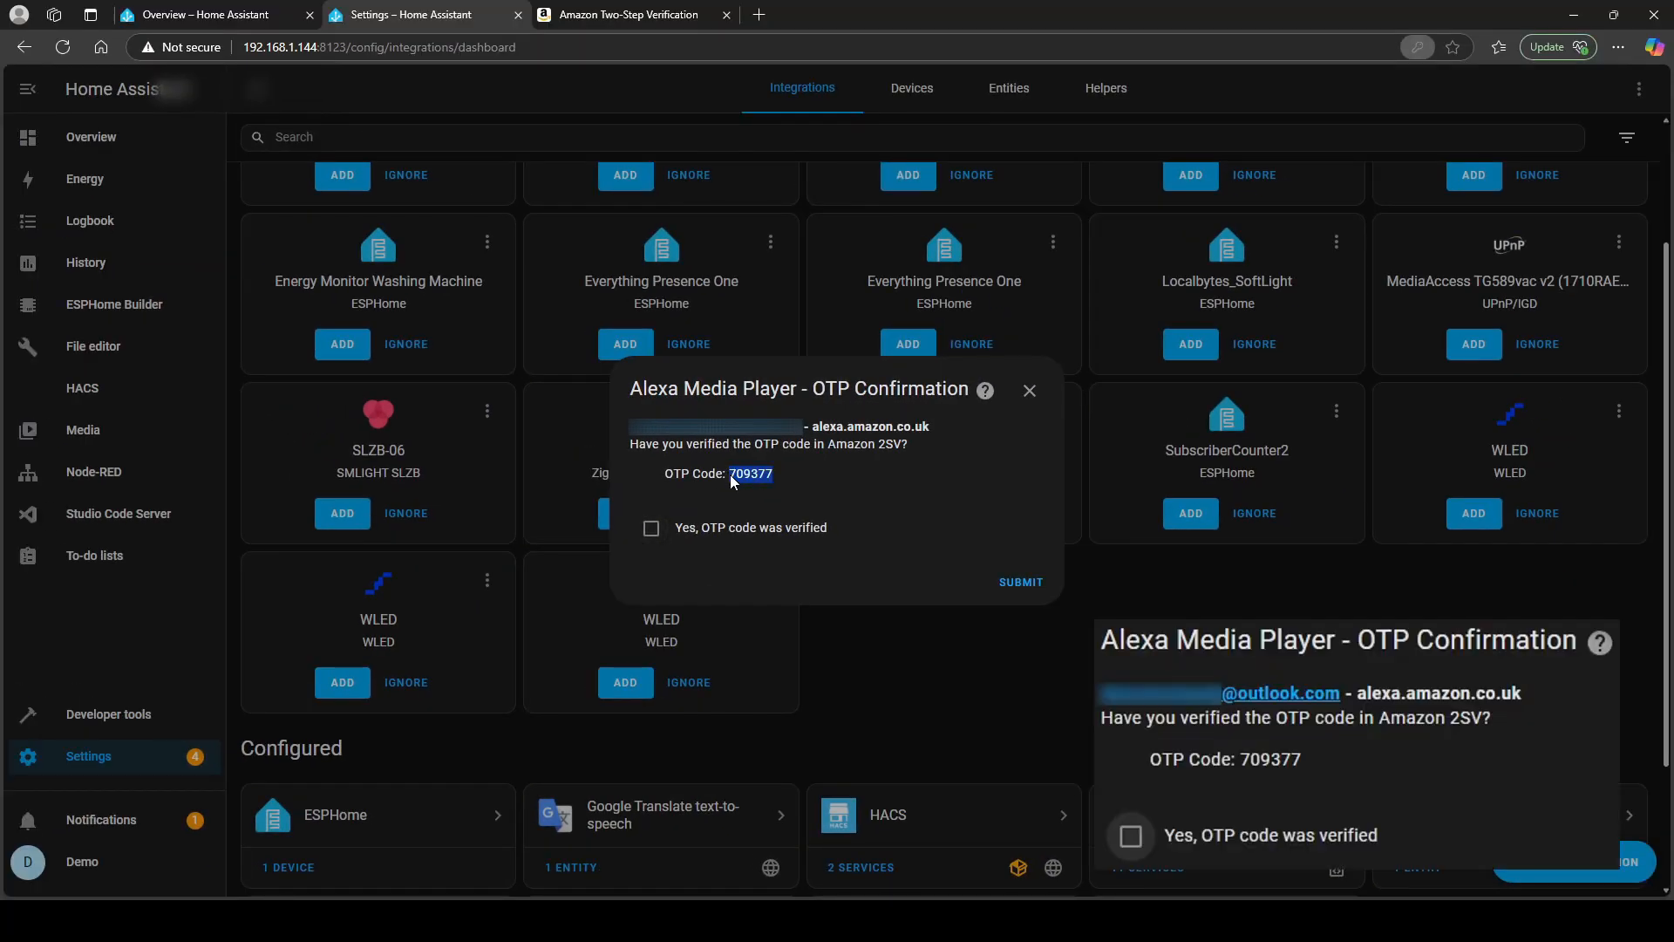
pyautogui.click(582, 19)
pyautogui.click(600, 652)
pyautogui.hotkey('ctrl', 'v')
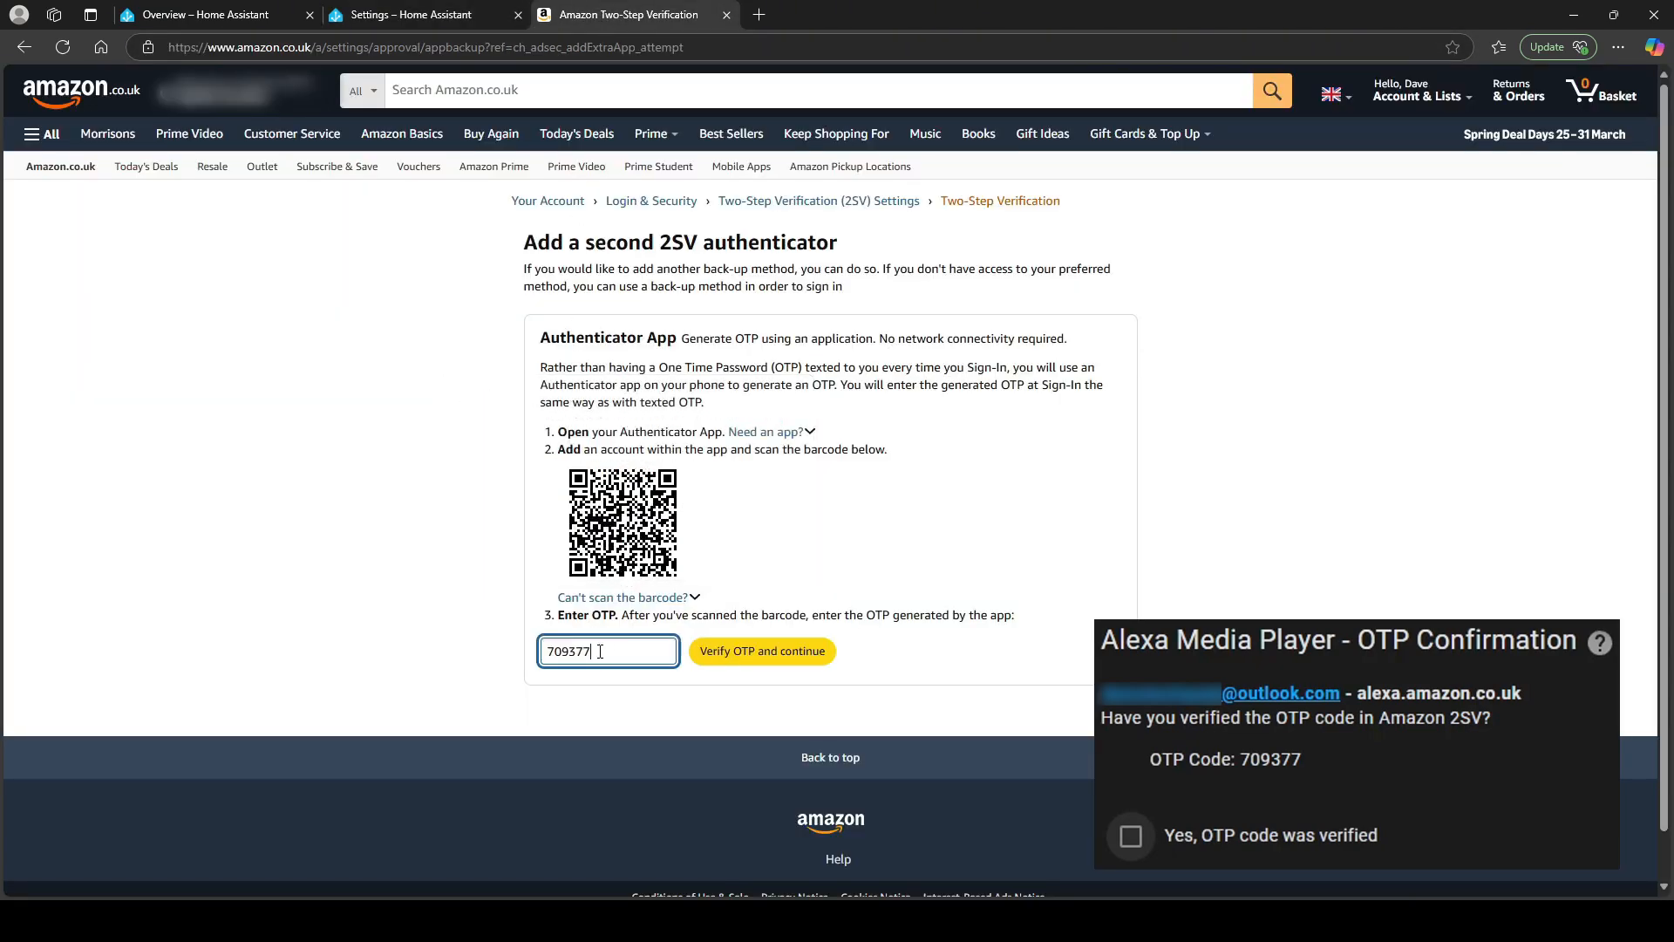
pyautogui.click(747, 652)
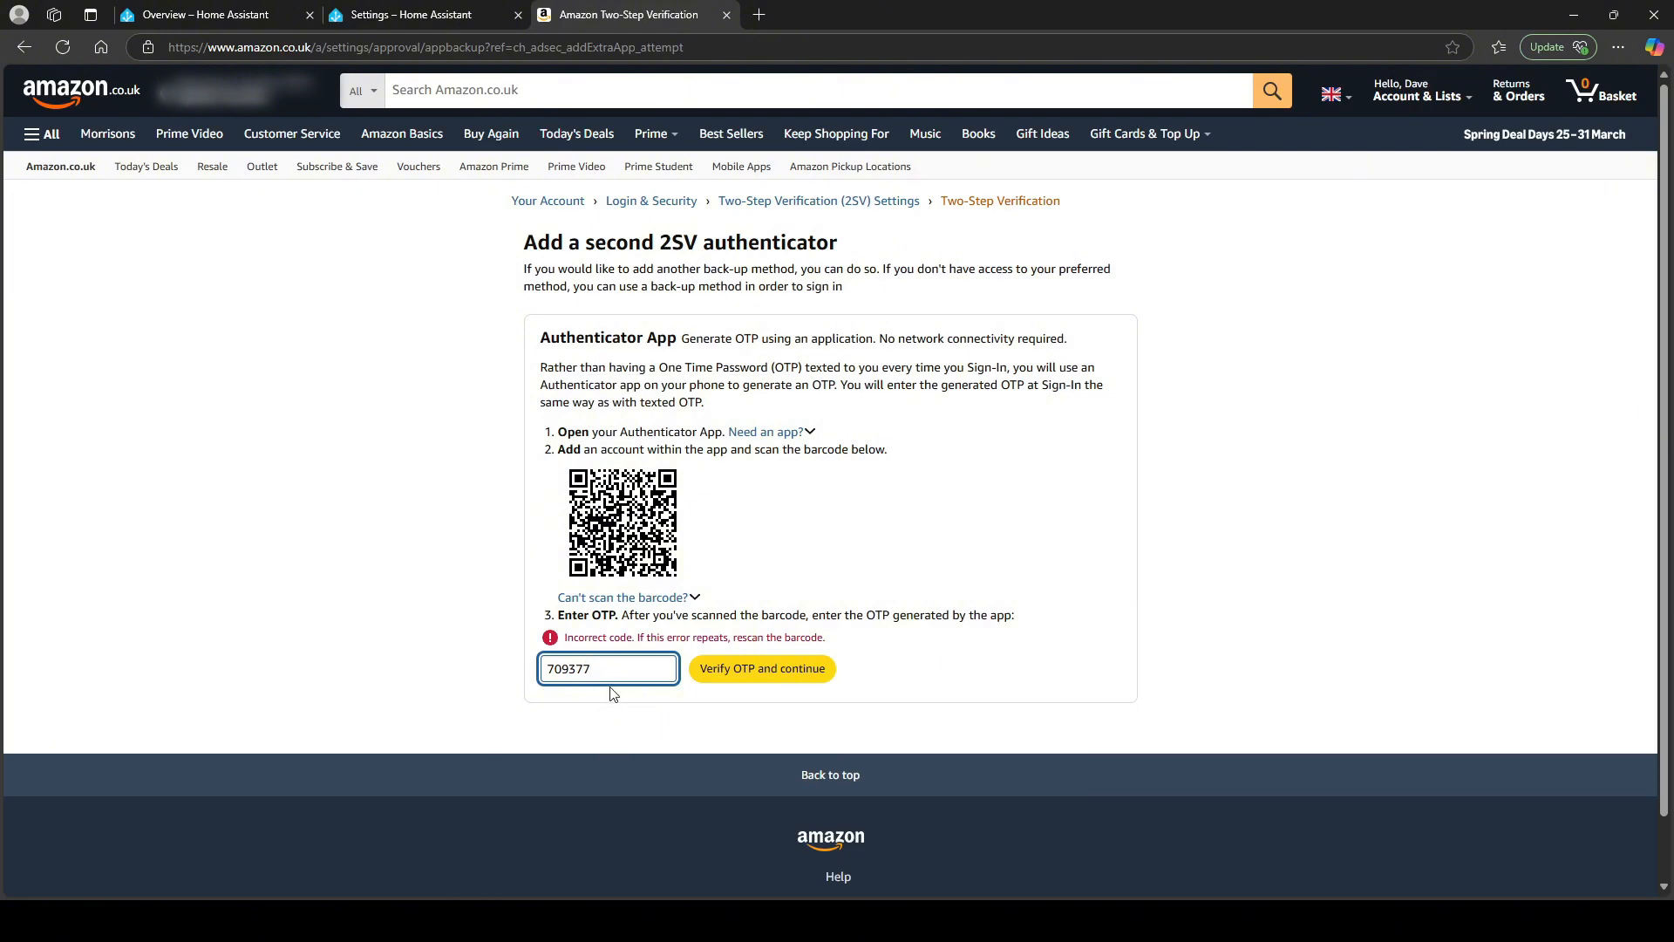
pyautogui.hotkey('ctrl', 'a')
pyautogui.press('BackSpace')
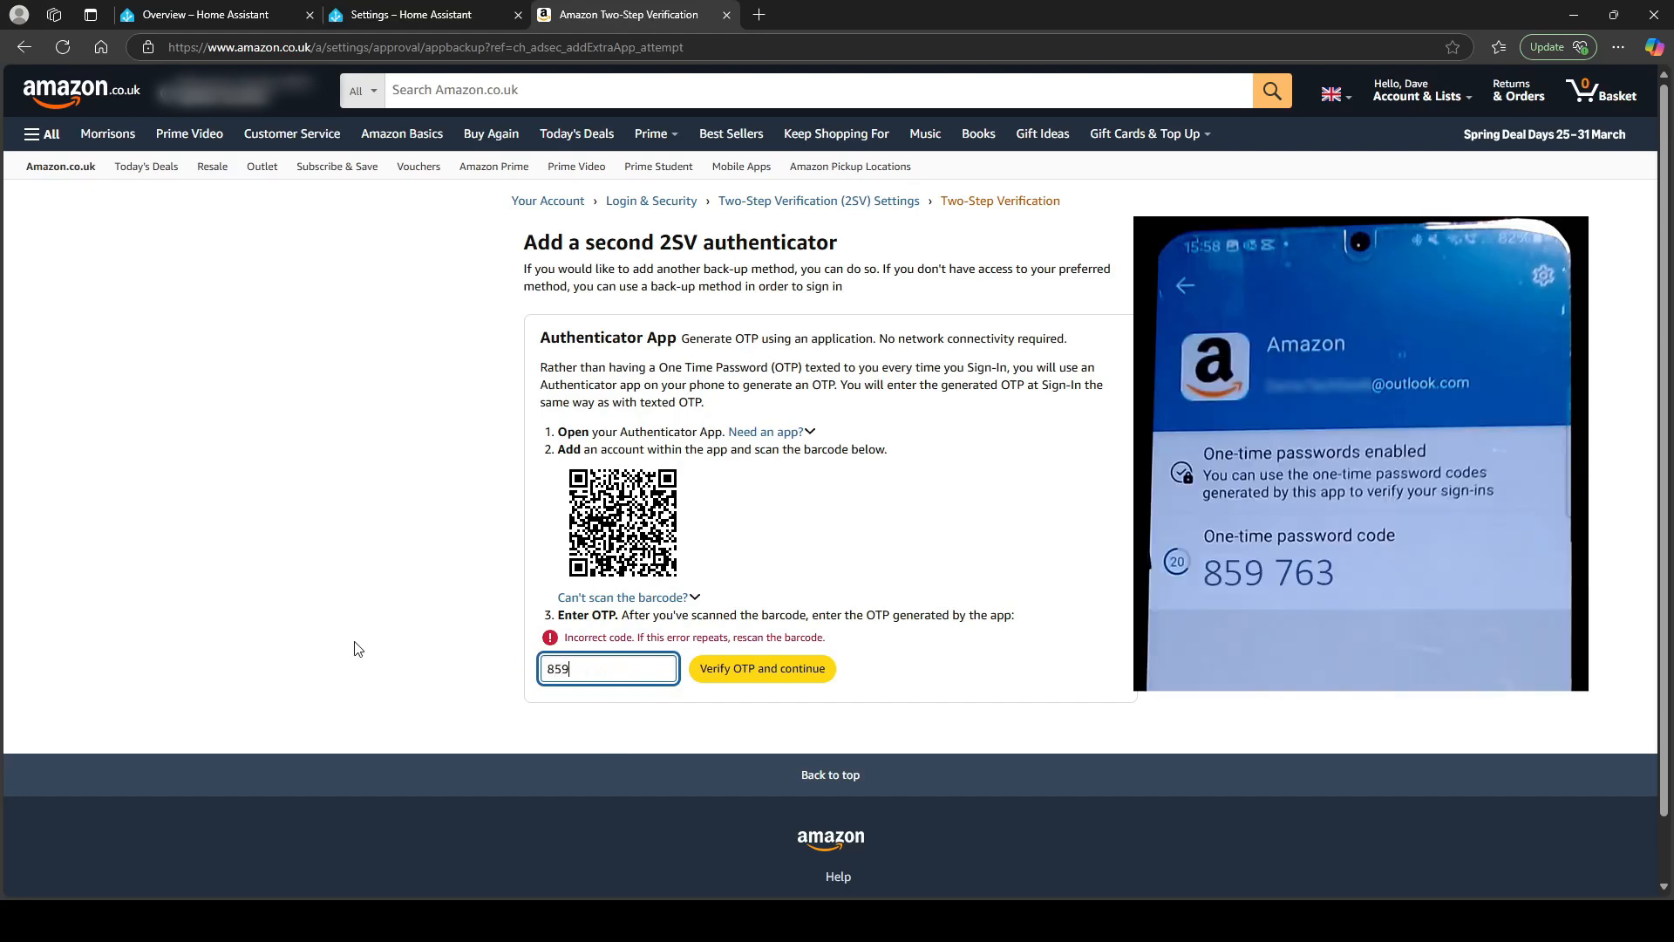
pyautogui.click(746, 668)
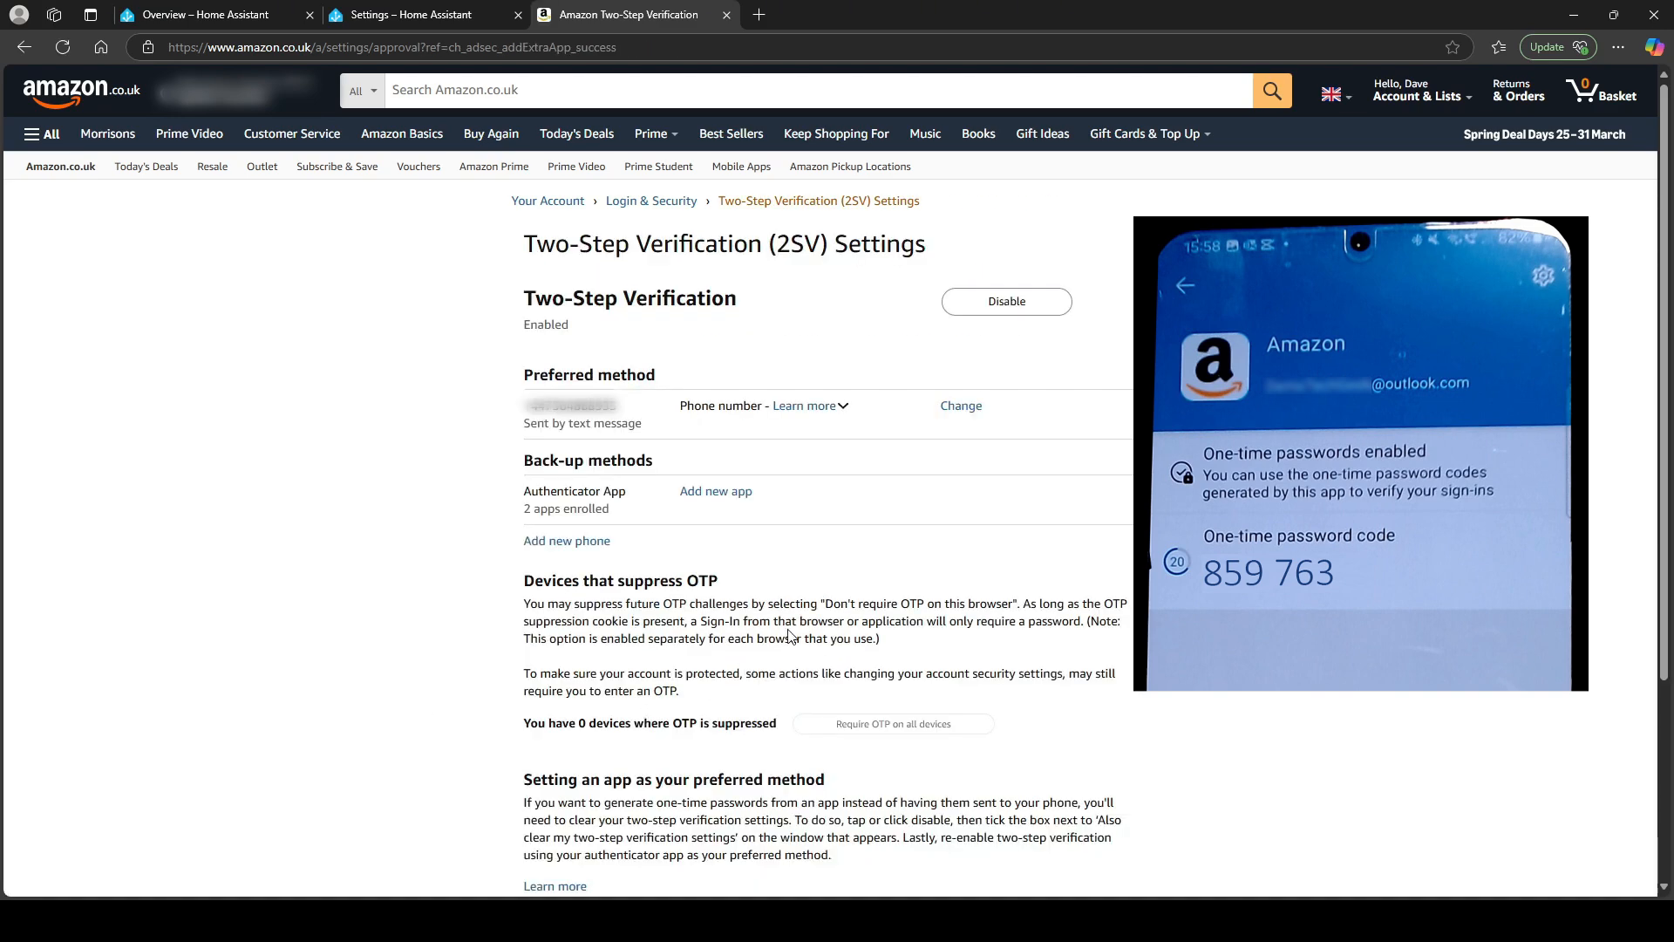
# Tick 'Yes, OTP code was verified' in Home Assistant and submit the confirmation.
pyautogui.hotkey('ctrl', 'shift', 'Tab')
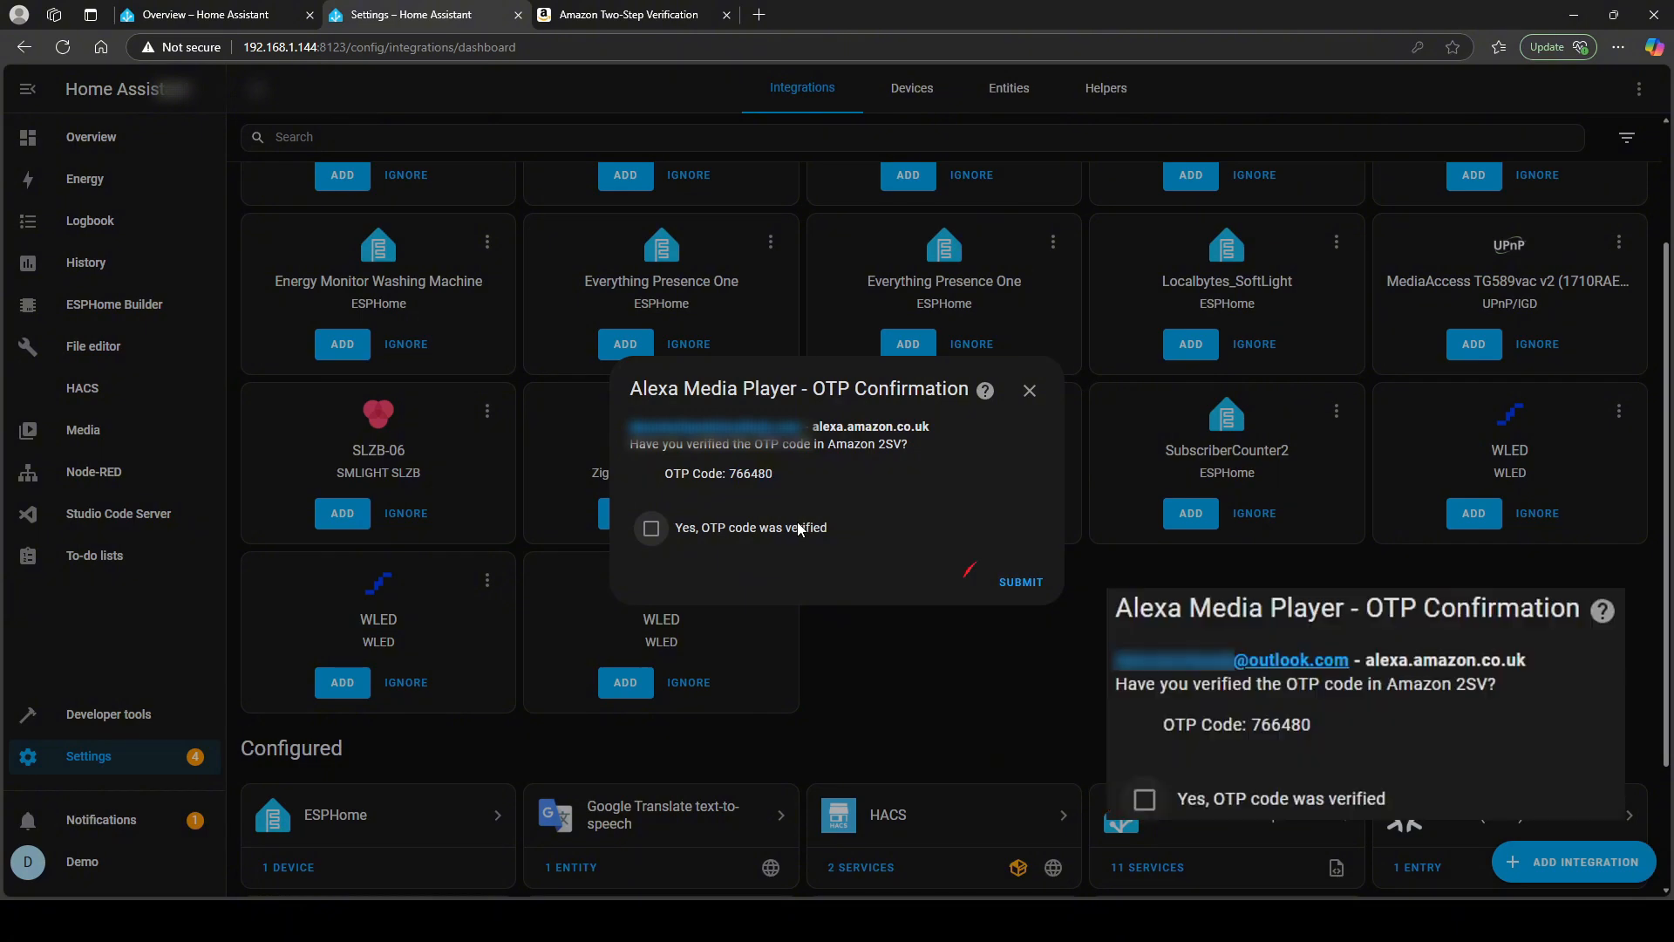
pyautogui.click(798, 521)
pyautogui.click(1027, 584)
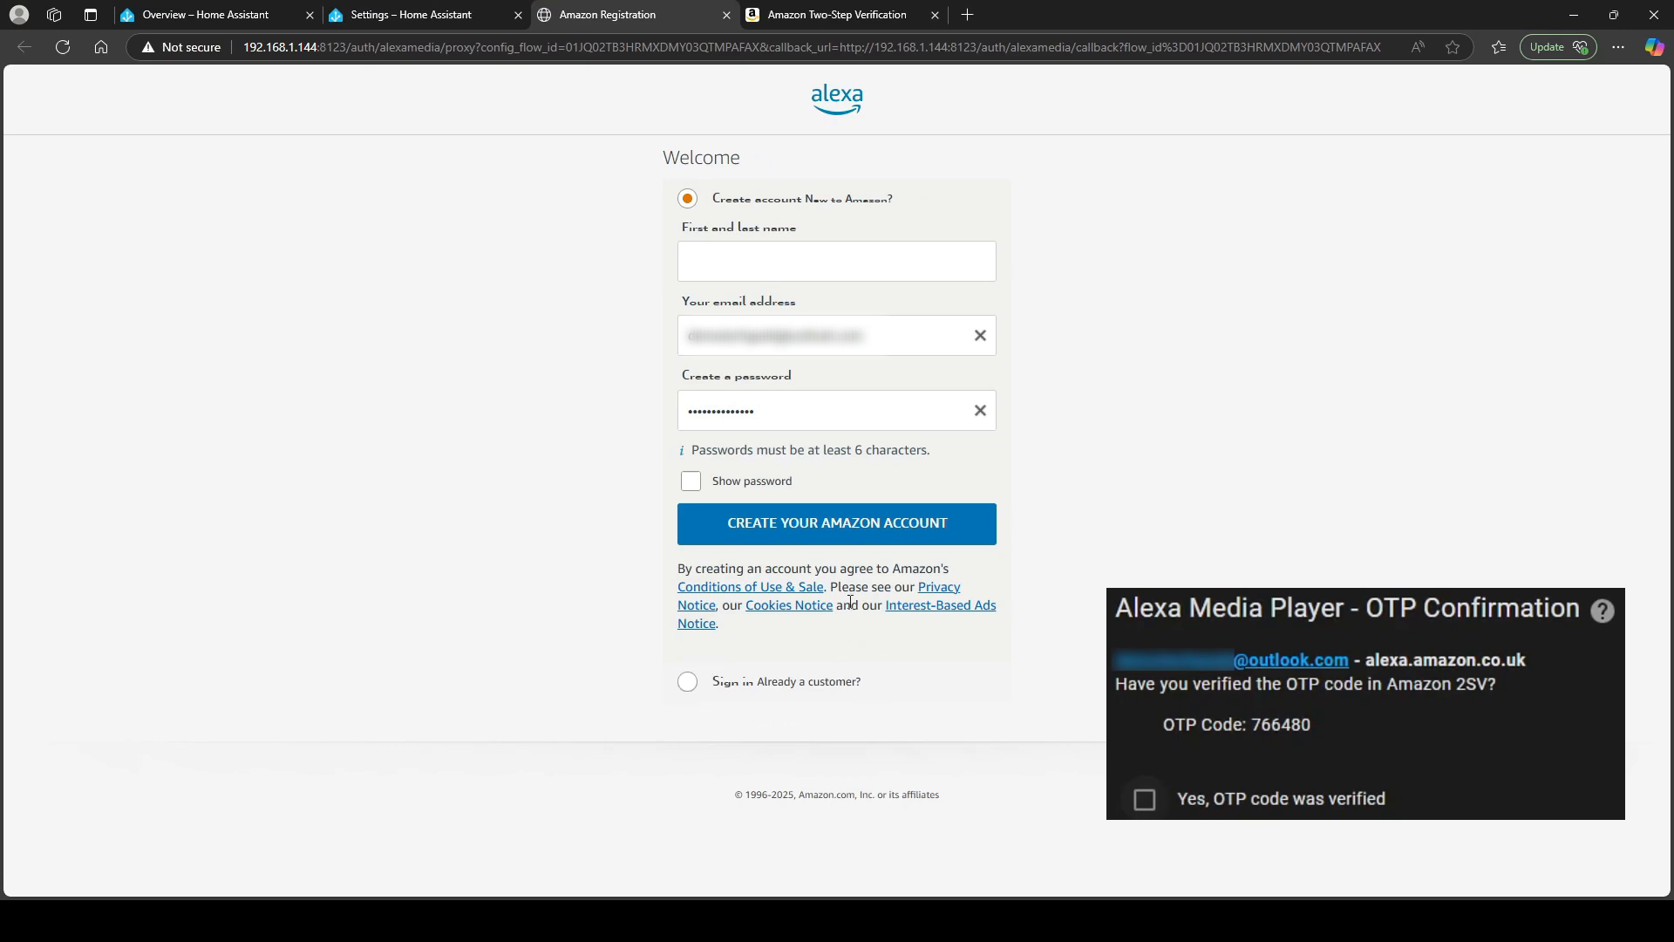
# Choose existing-customer sign-in, show the password and sign in to Amazon.
pyautogui.click(733, 683)
pyautogui.click(720, 410)
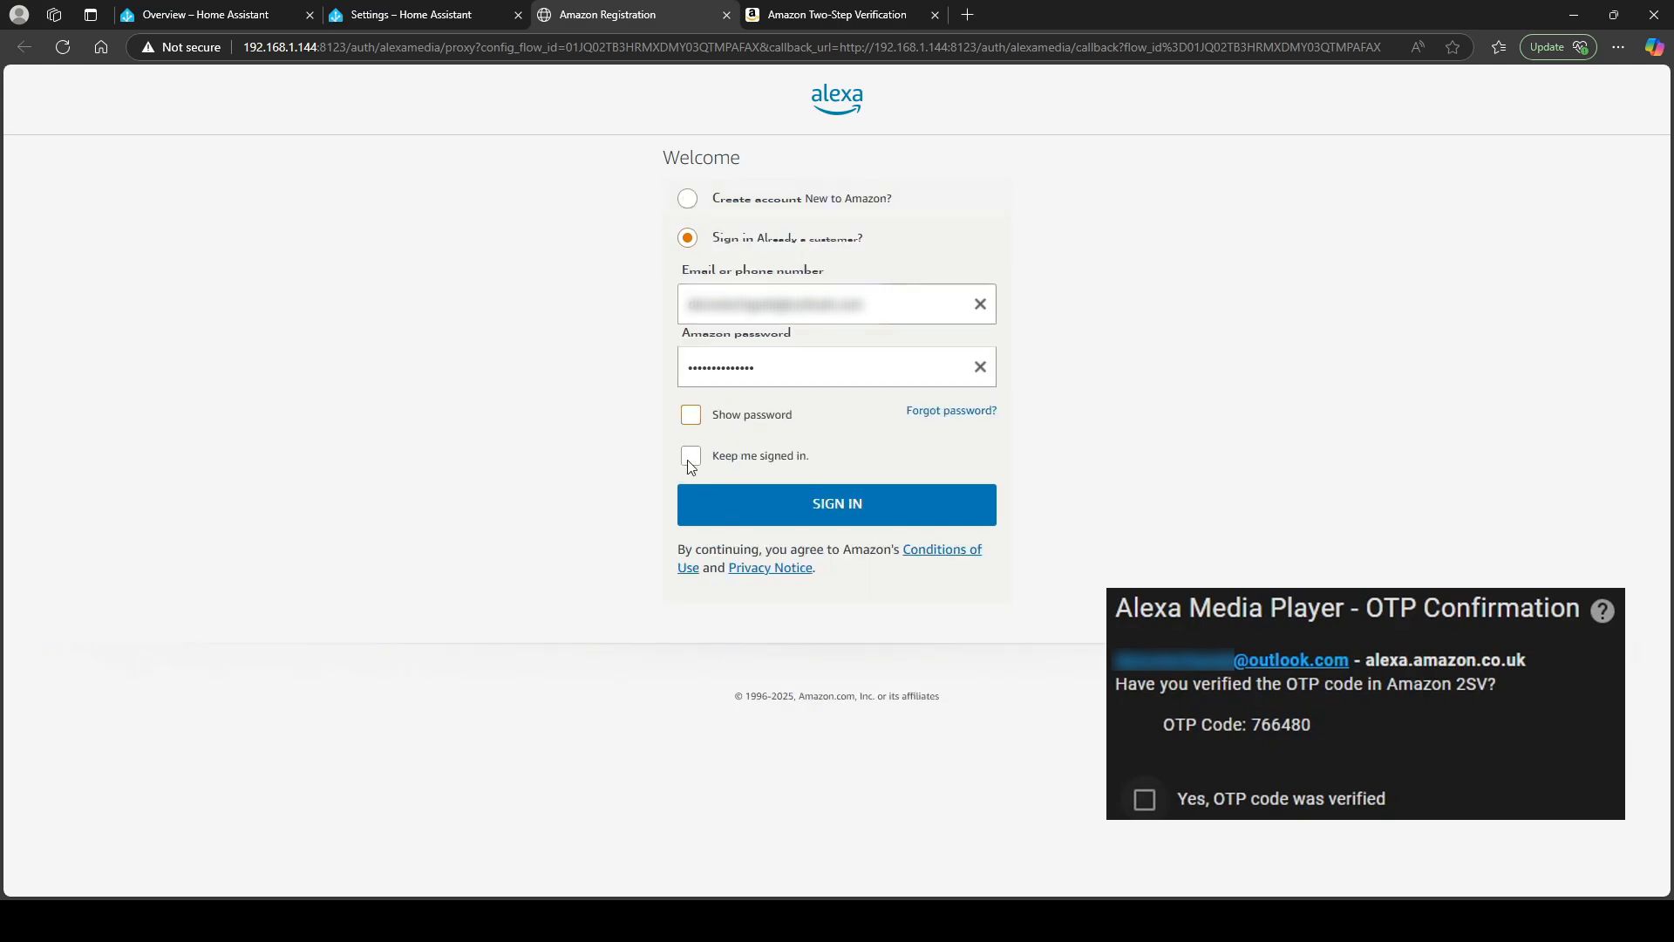
pyautogui.click(748, 501)
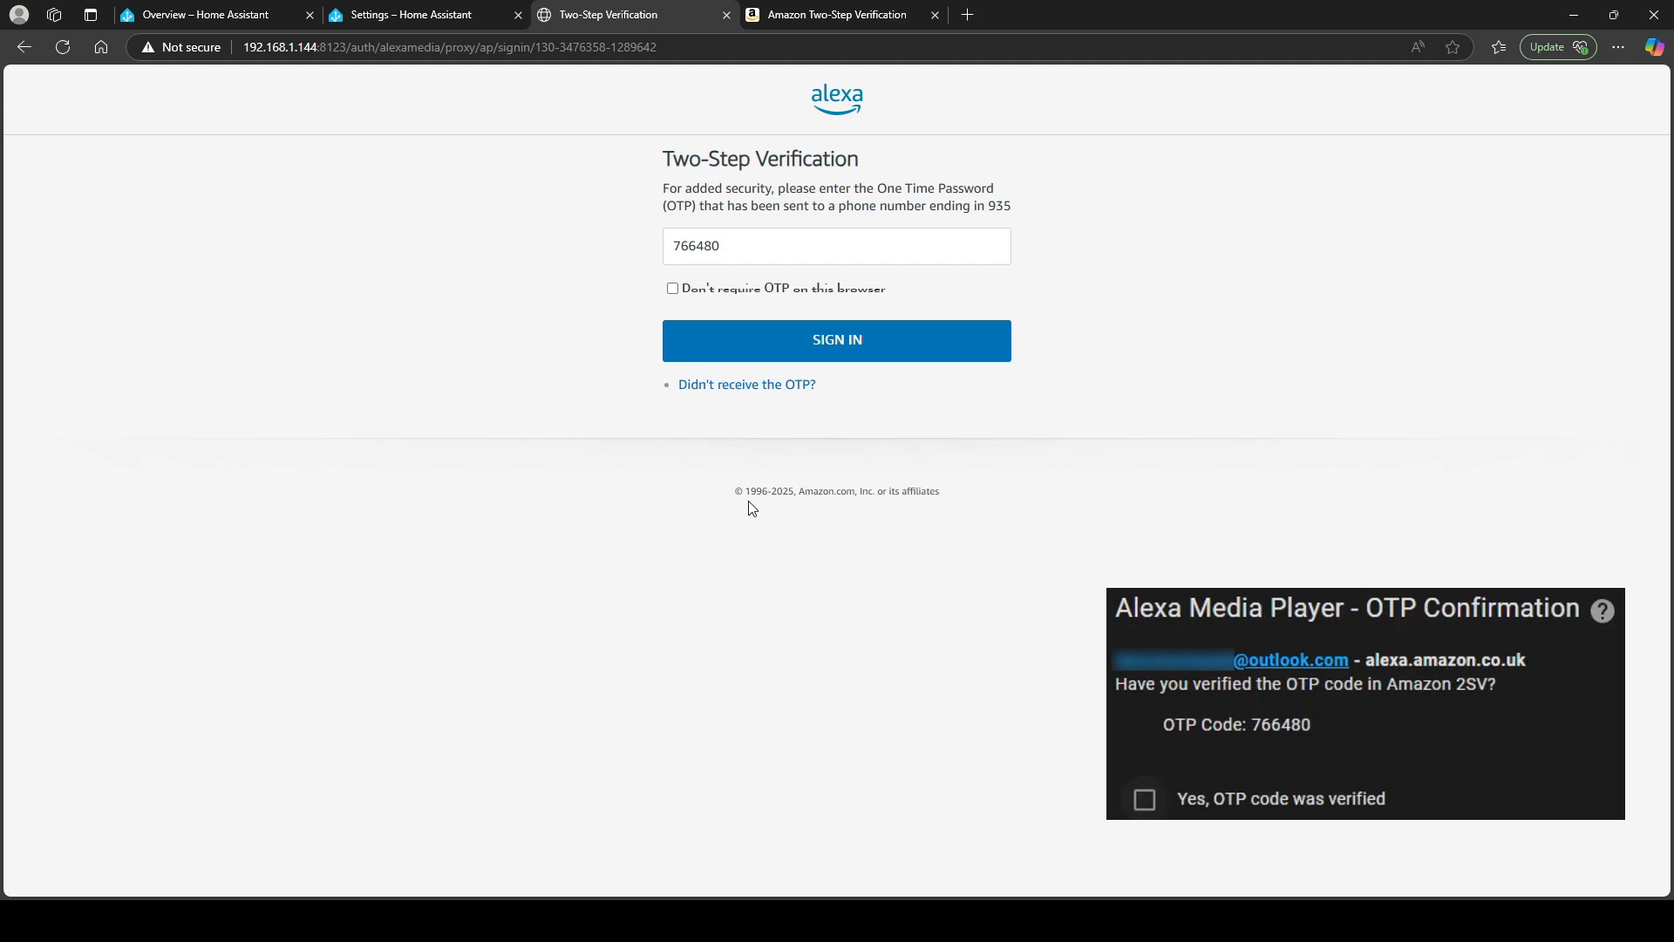
pyautogui.click(773, 340)
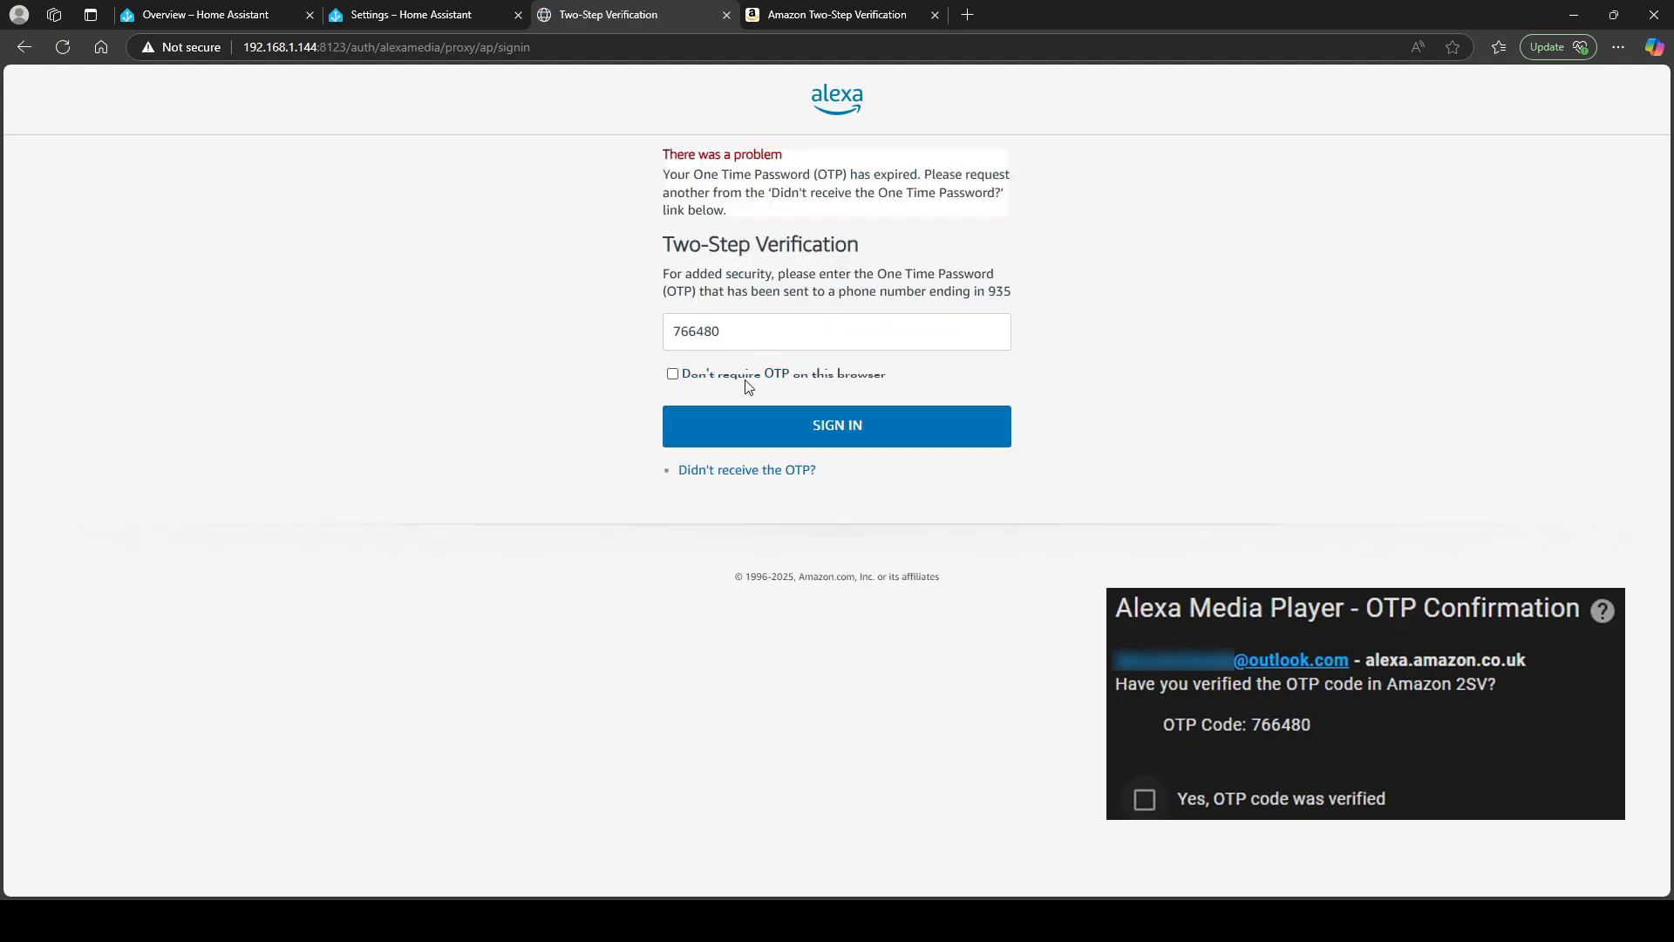
pyautogui.moveTo(728, 333); pyautogui.dragTo(616, 322)
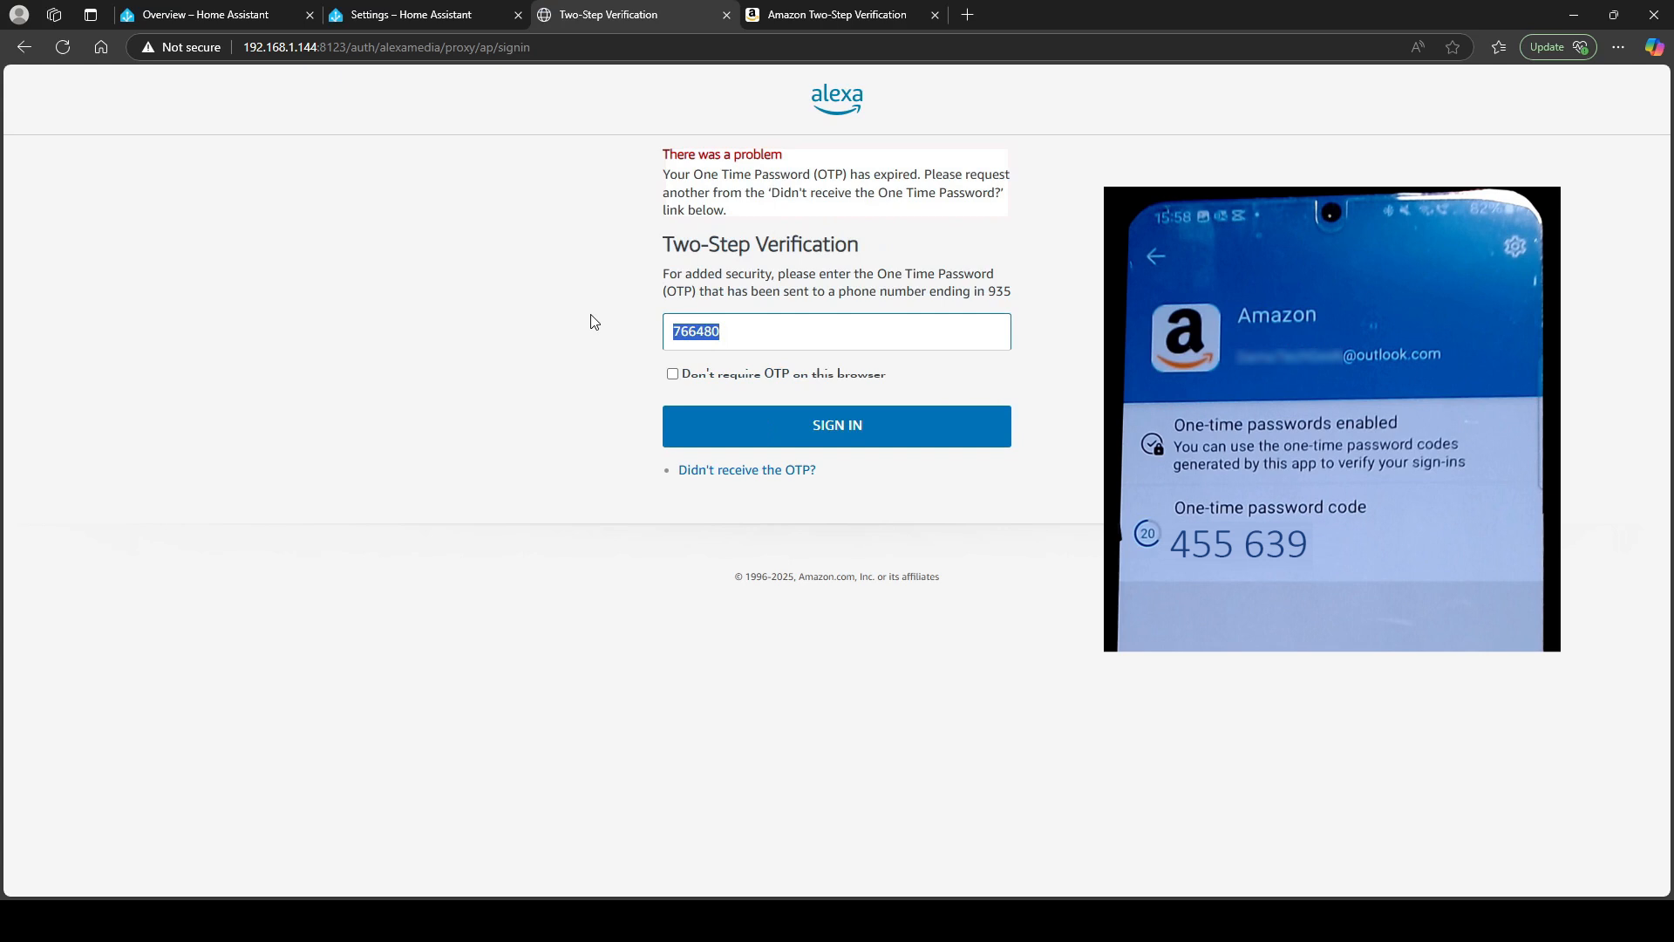
pyautogui.click(716, 426)
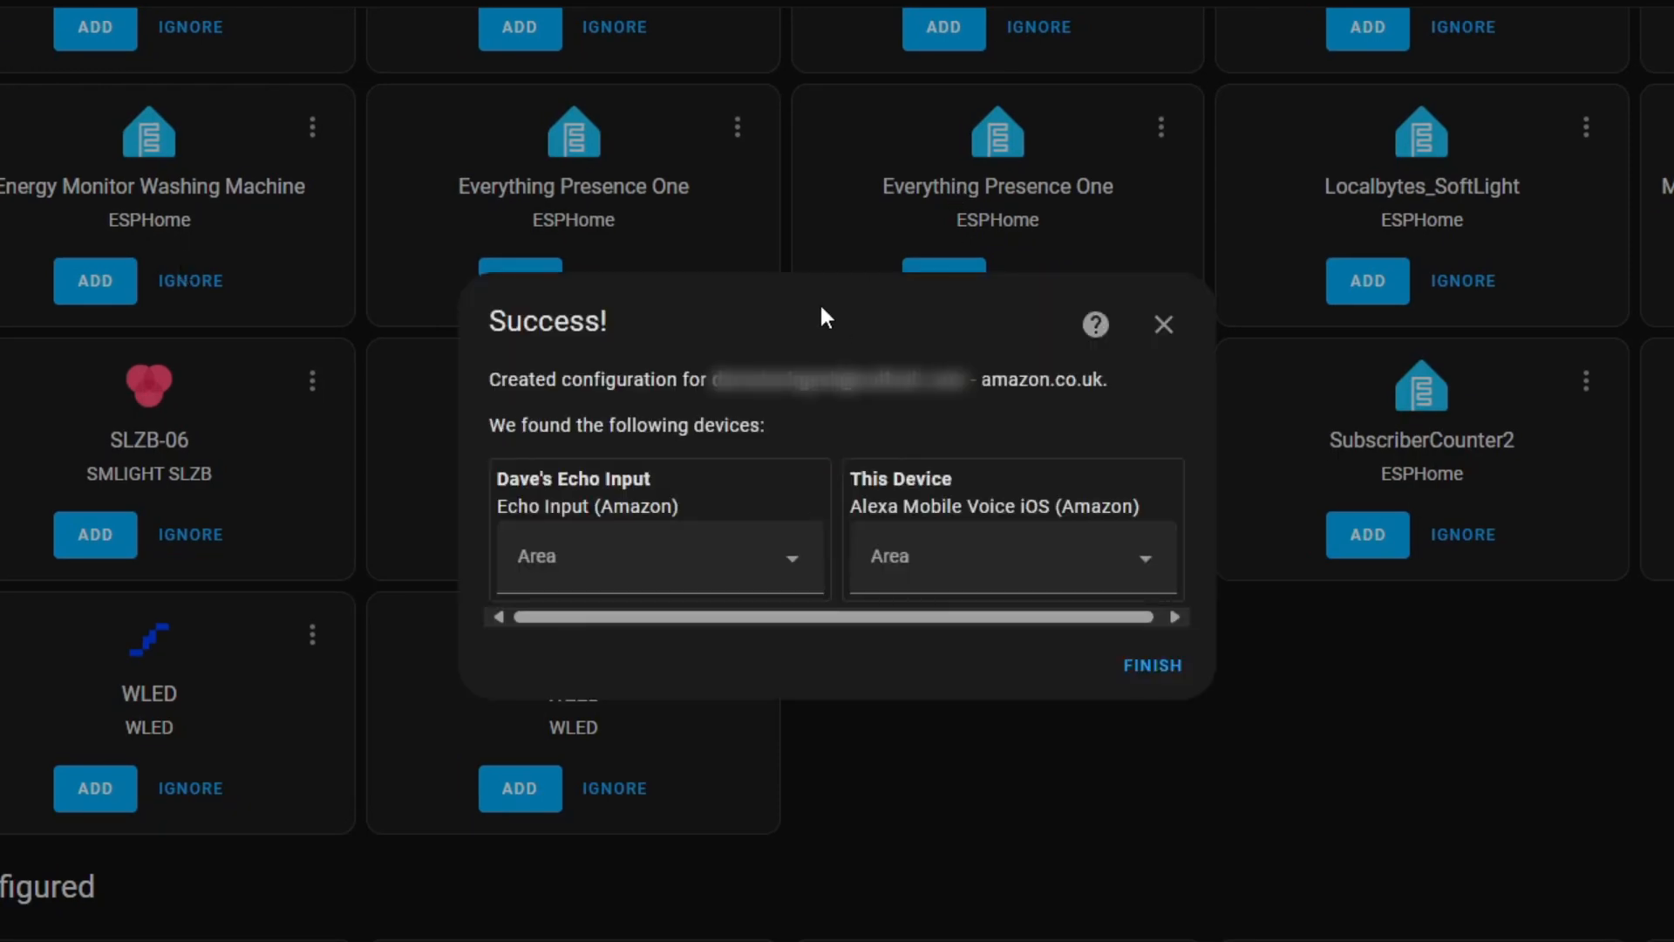
# Put the Echo Input in the Bedroom area and finish the Alexa Media Player setup.
pyautogui.click(795, 571)
pyautogui.click(674, 650)
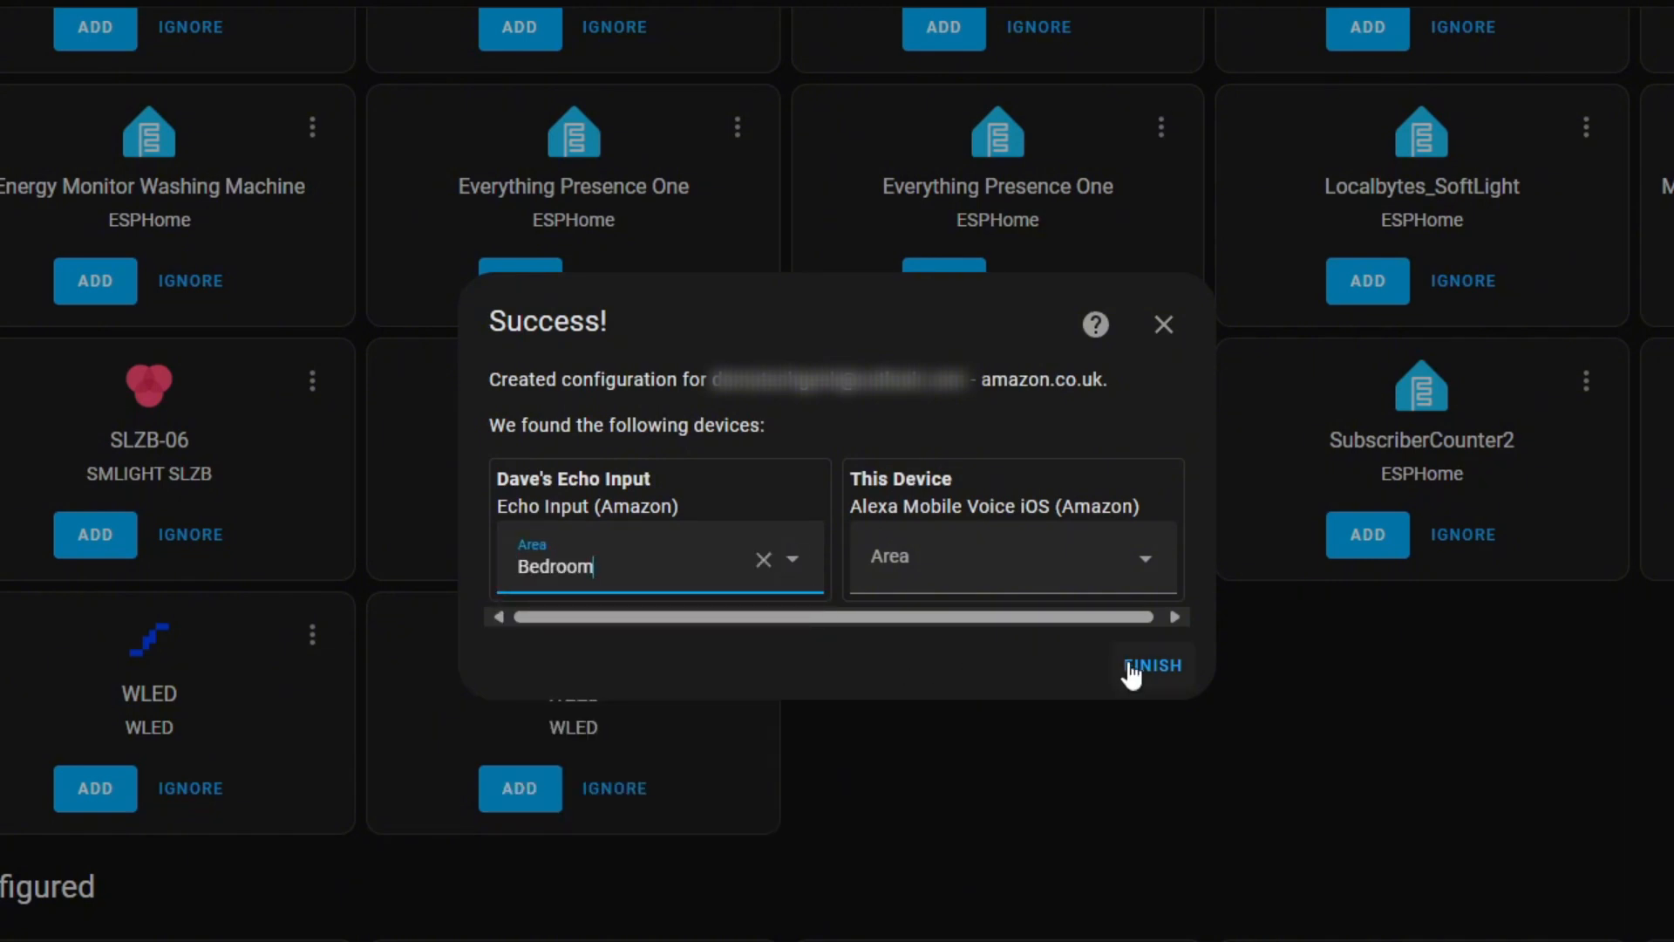
pyautogui.click(1152, 665)
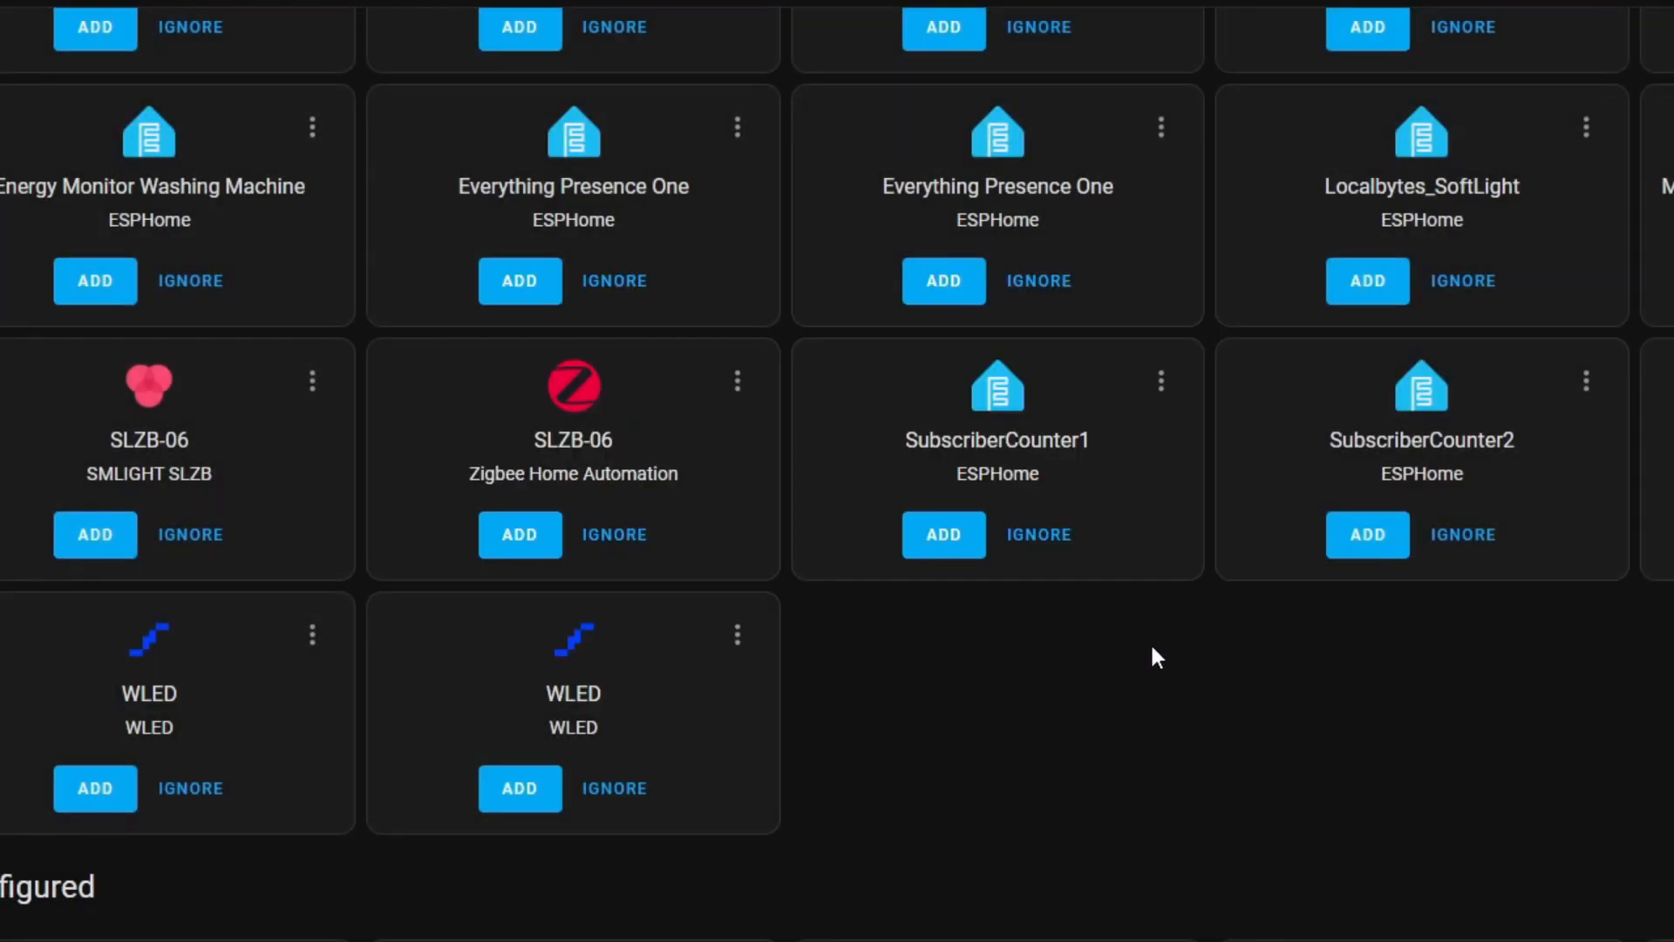
# Scroll down the integrations list.
pyautogui.scroll(-1, 1070, 625)
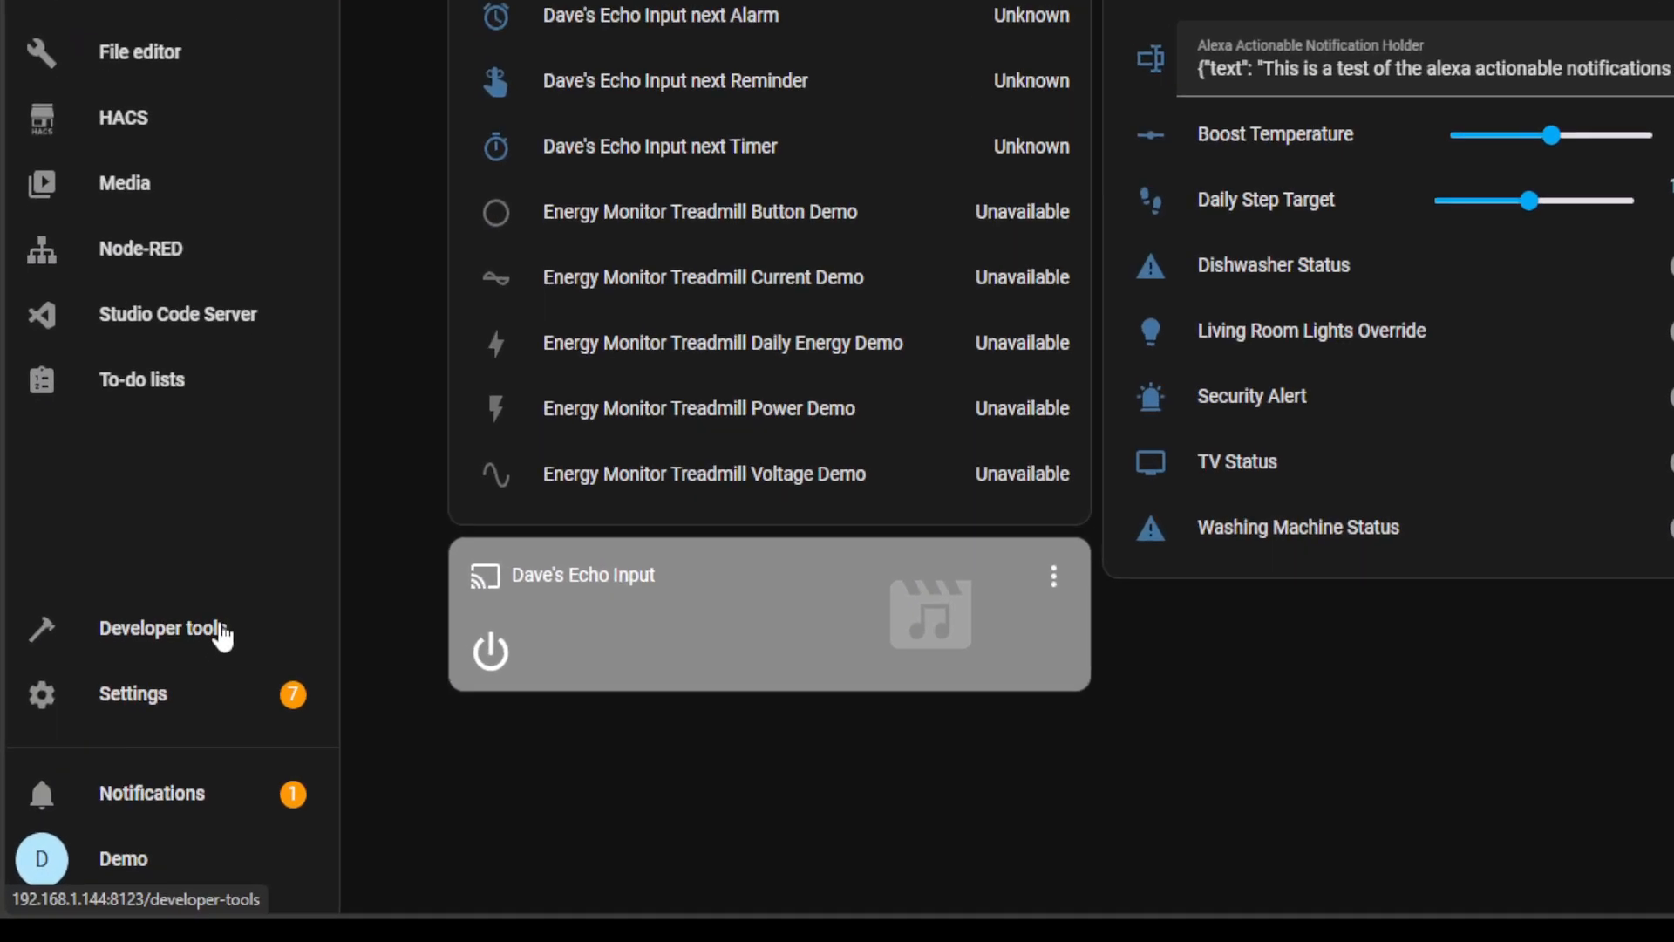
# Paste the notify.alexa_media YAML into Developer tools' Actions editor.
pyautogui.click(223, 634)
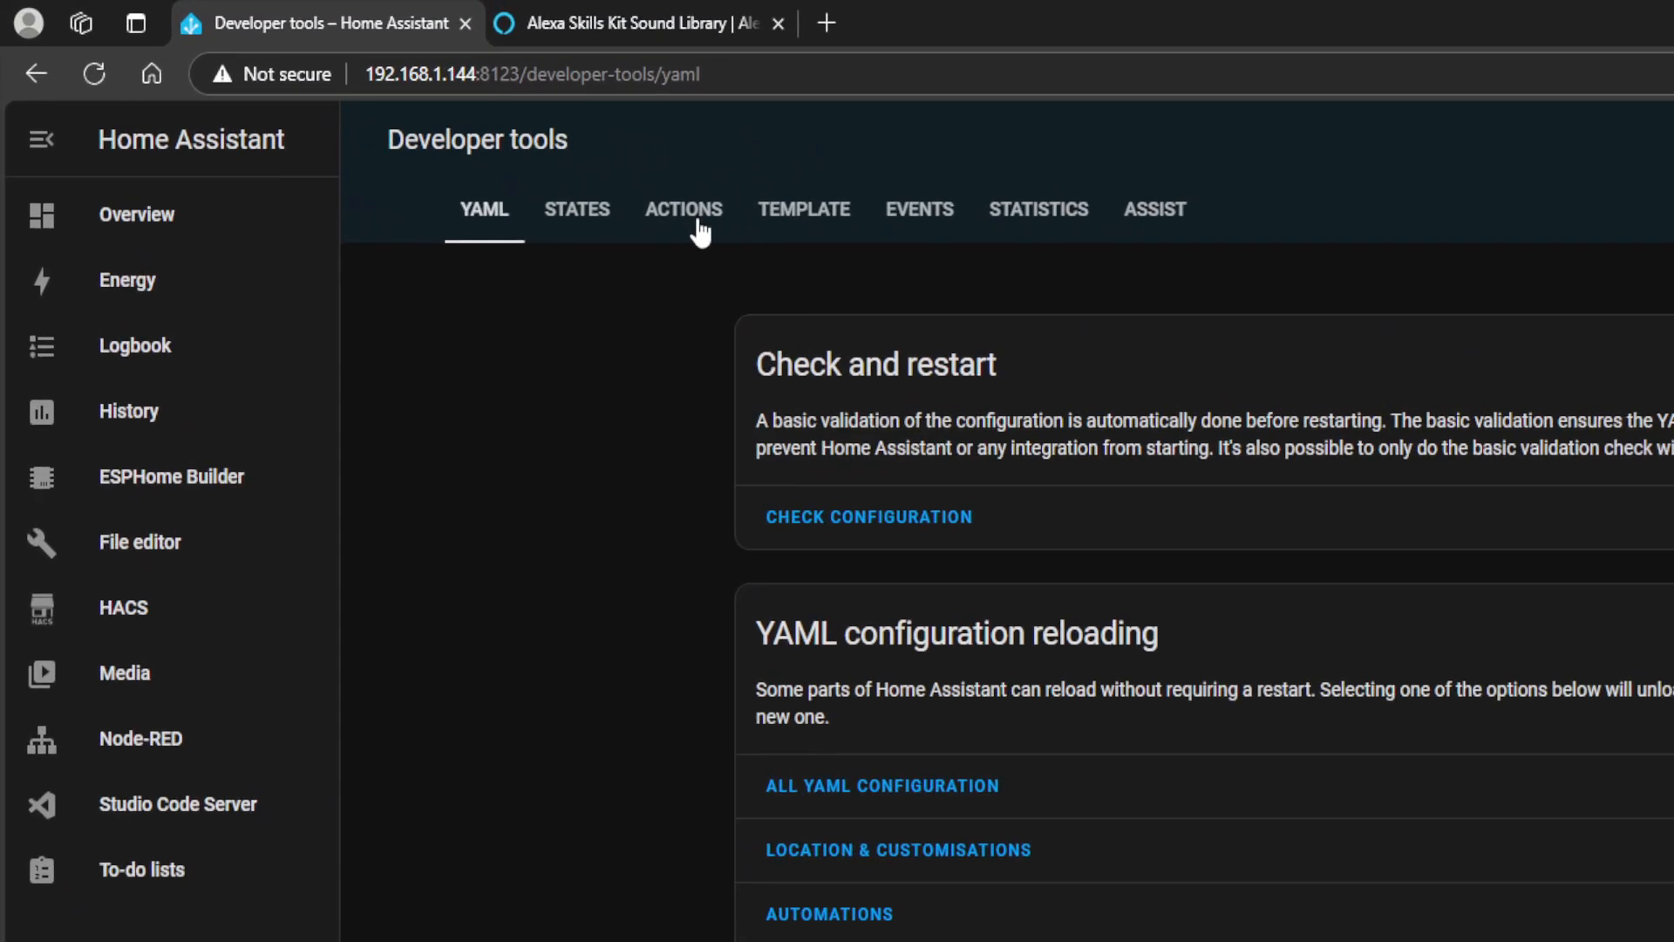
pyautogui.click(698, 223)
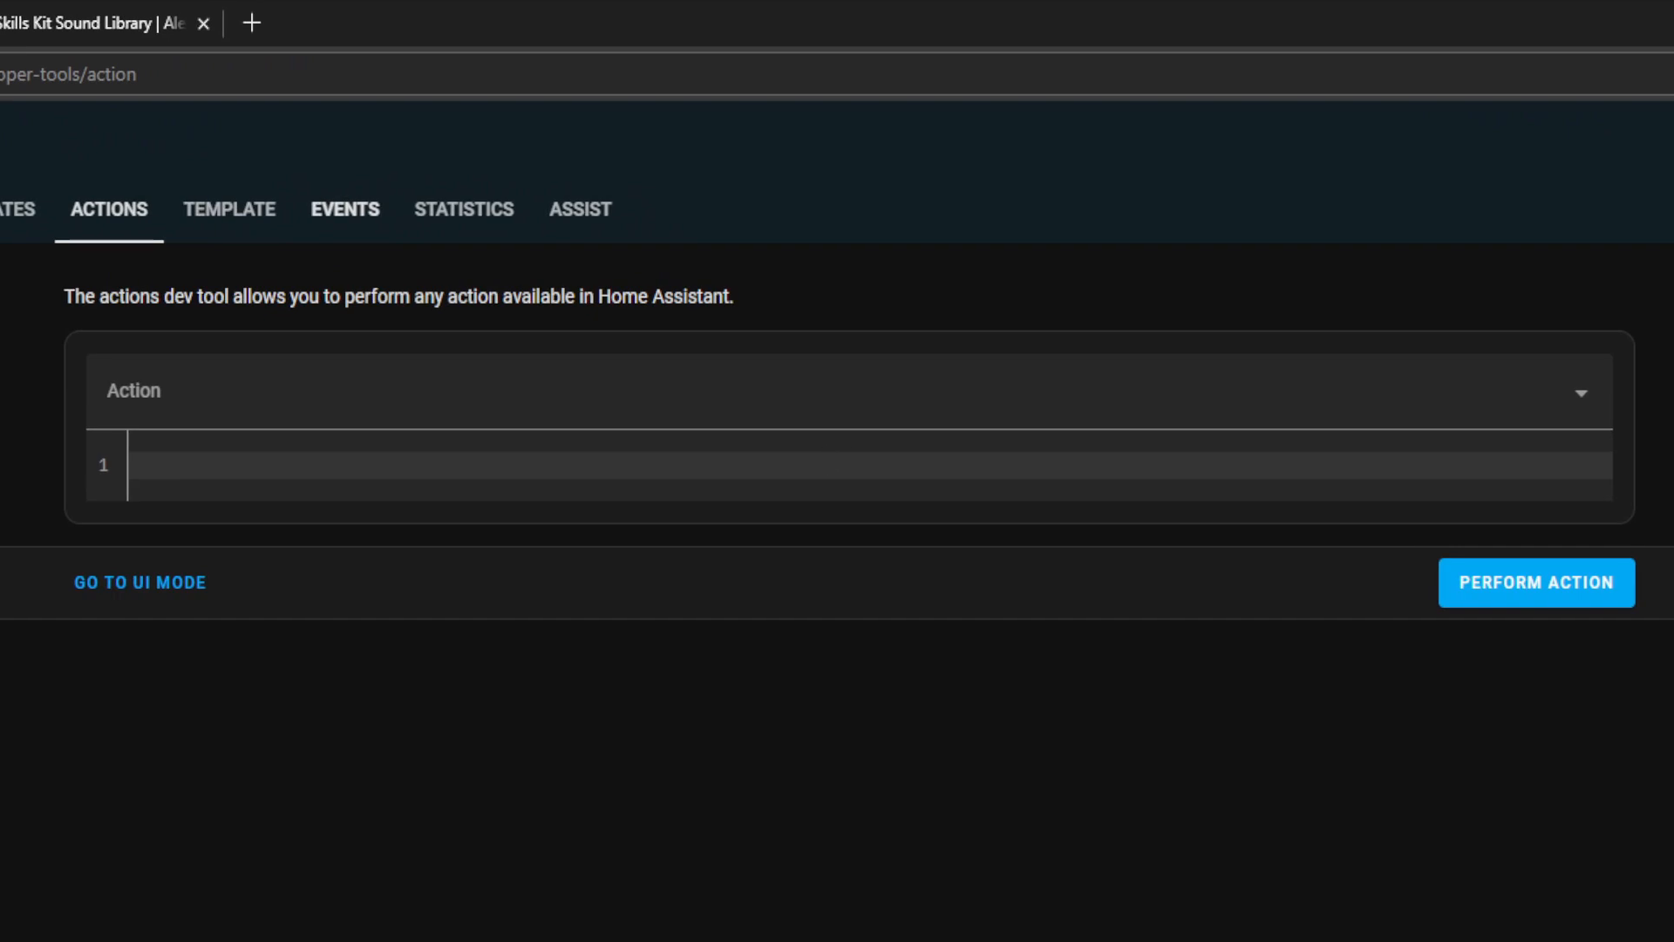
pyautogui.write('action: notify.alexa_media data:   message: "<audio src=\'URL/AudioFile\'/>"   data:     type: tts   target: media_player.AmazonEchoDevice')
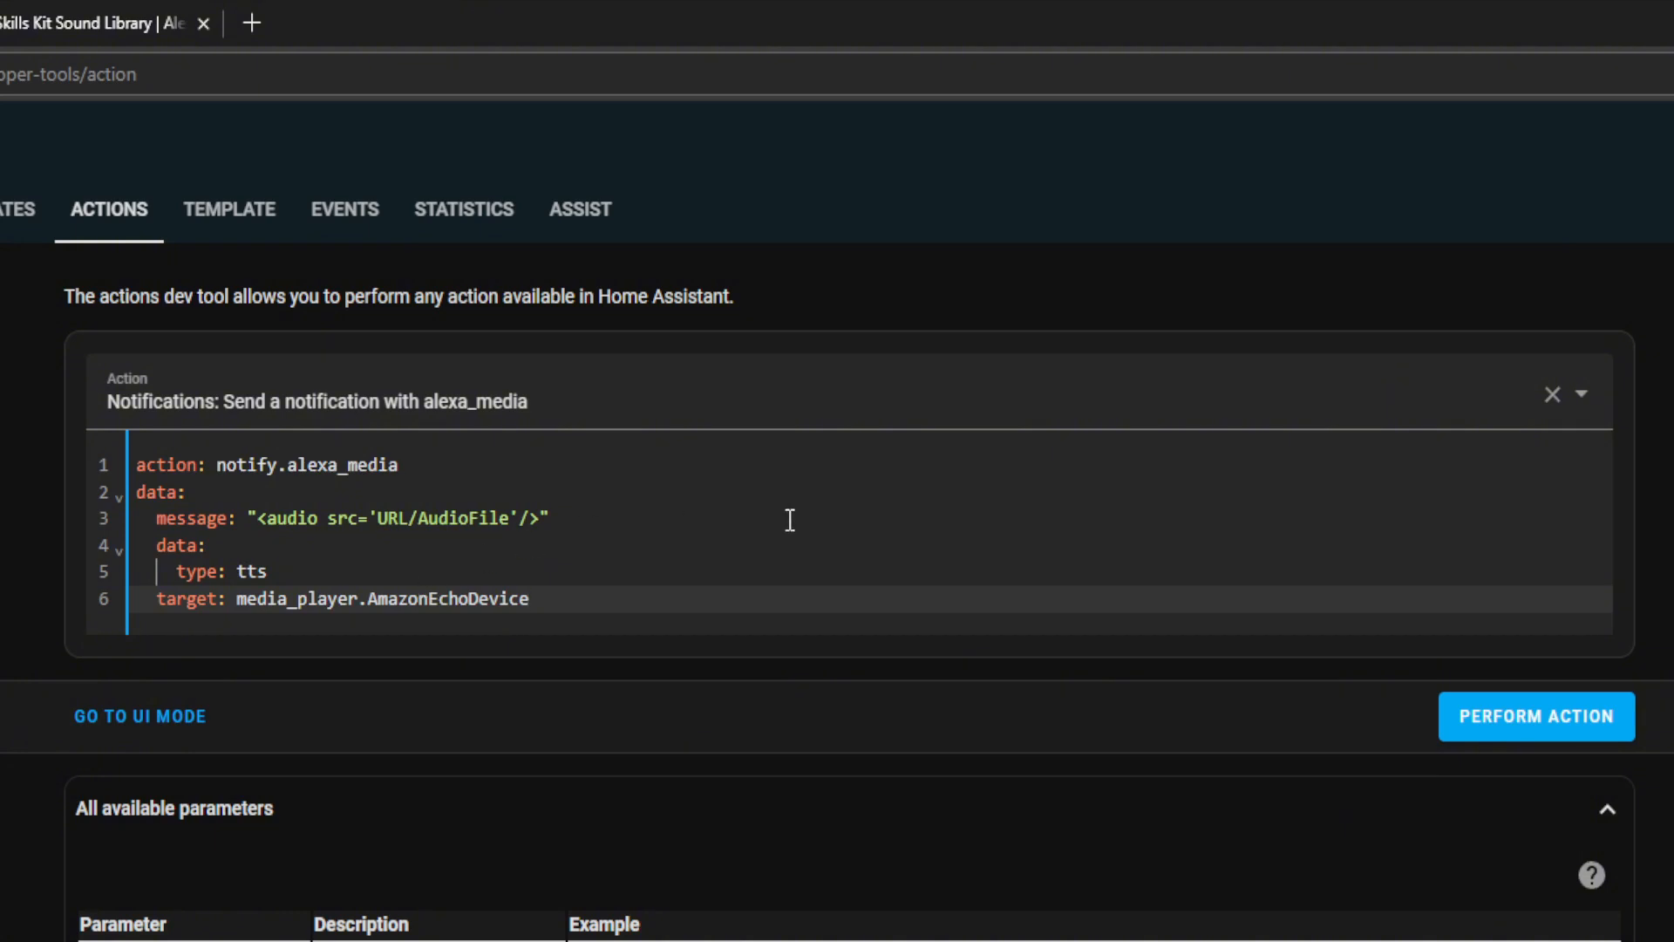
# Replace the YAML with the fire_extinguisher_01 soundbank message targeting the Echo Input.
pyautogui.click(568, 521)
pyautogui.moveTo(568, 521); pyautogui.dragTo(249, 520)
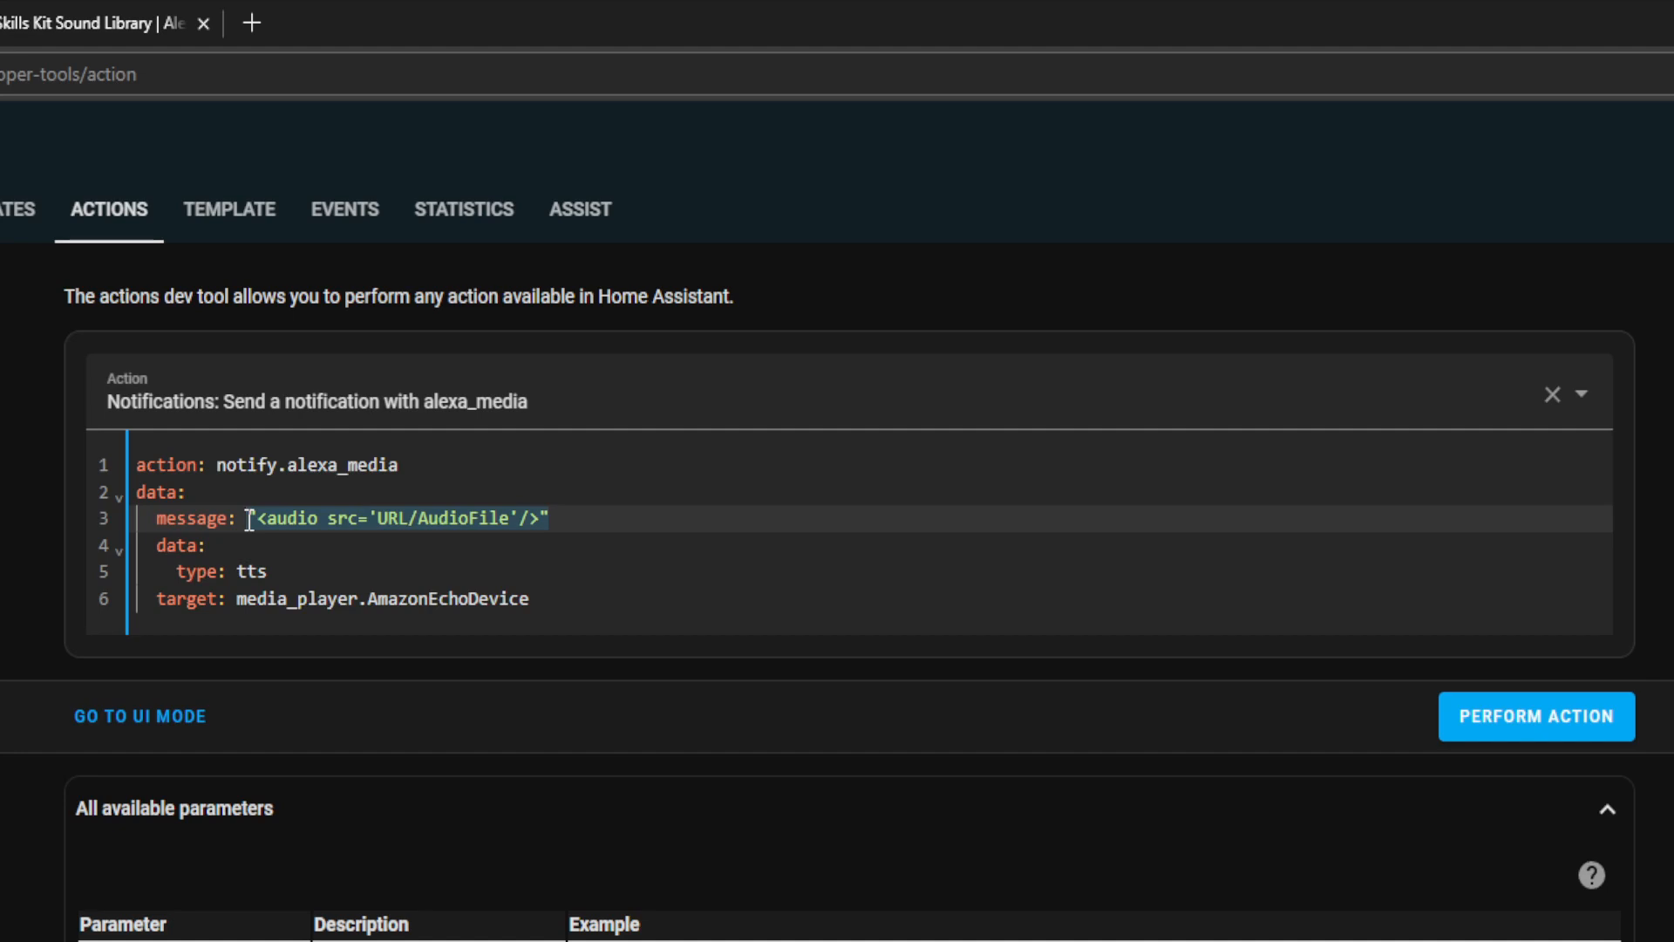
pyautogui.moveTo(598, 601); pyautogui.dragTo(236, 599)
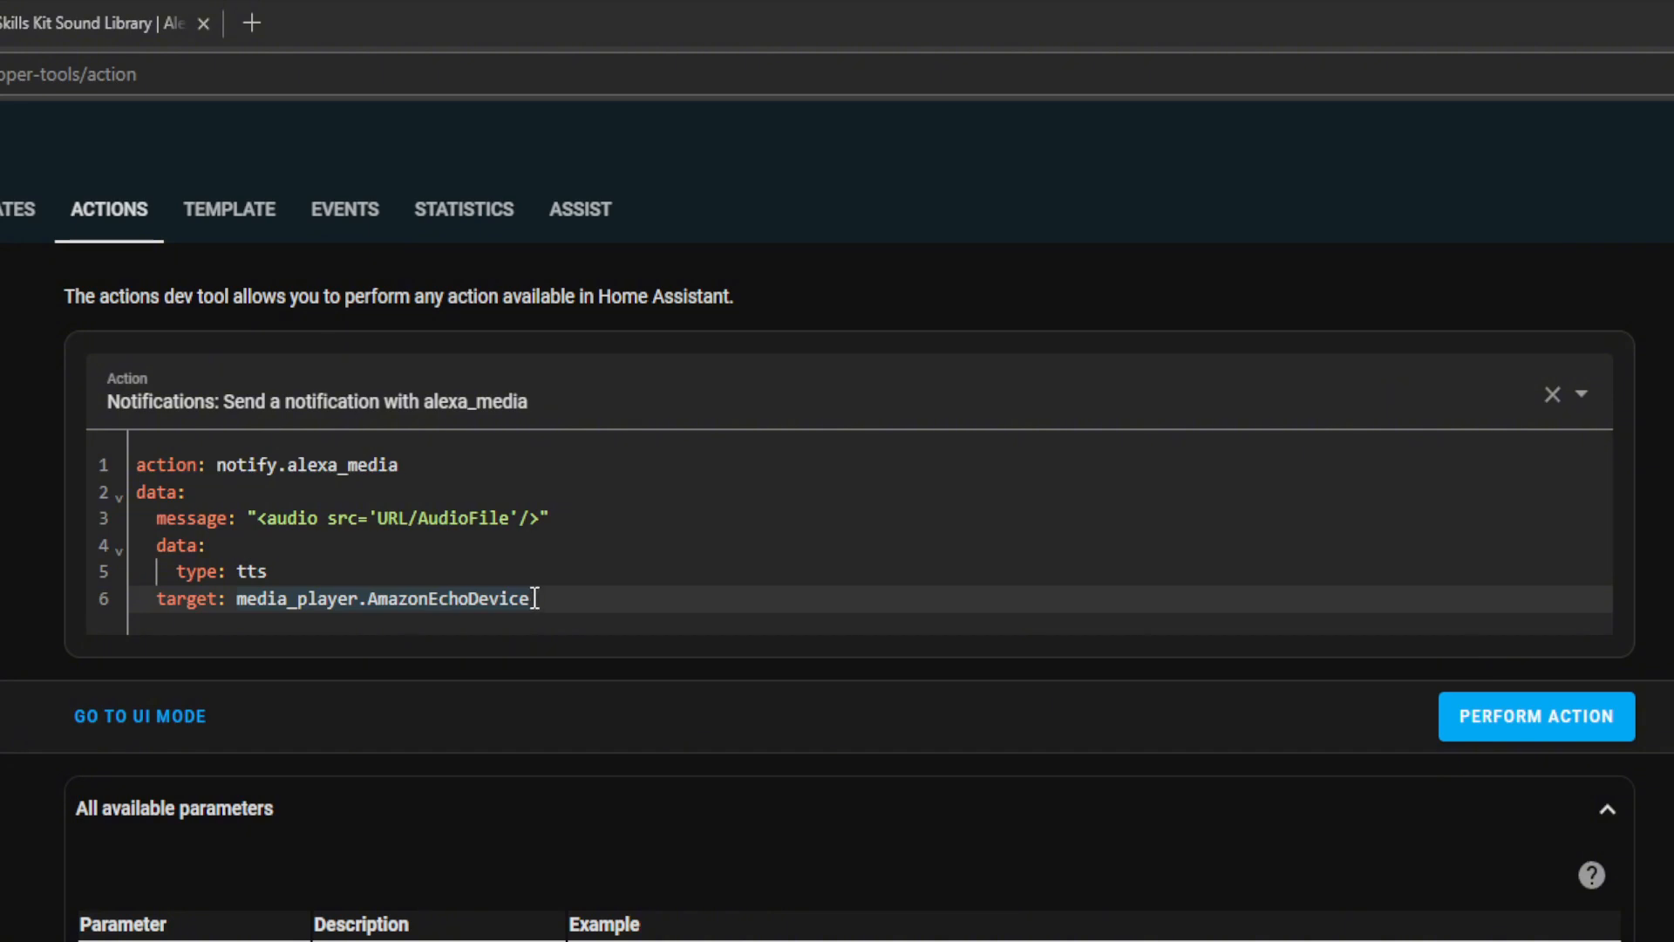
pyautogui.hotkey('ctrl', 'a')
pyautogui.write("action: notify.alexa_media data:   message: <audio src='soundbank://soundlibrary/air/fire_extinguisher/fire_extinguisher_01'/>   data:     type: tts   target: media_player.dave_s_echo_input")
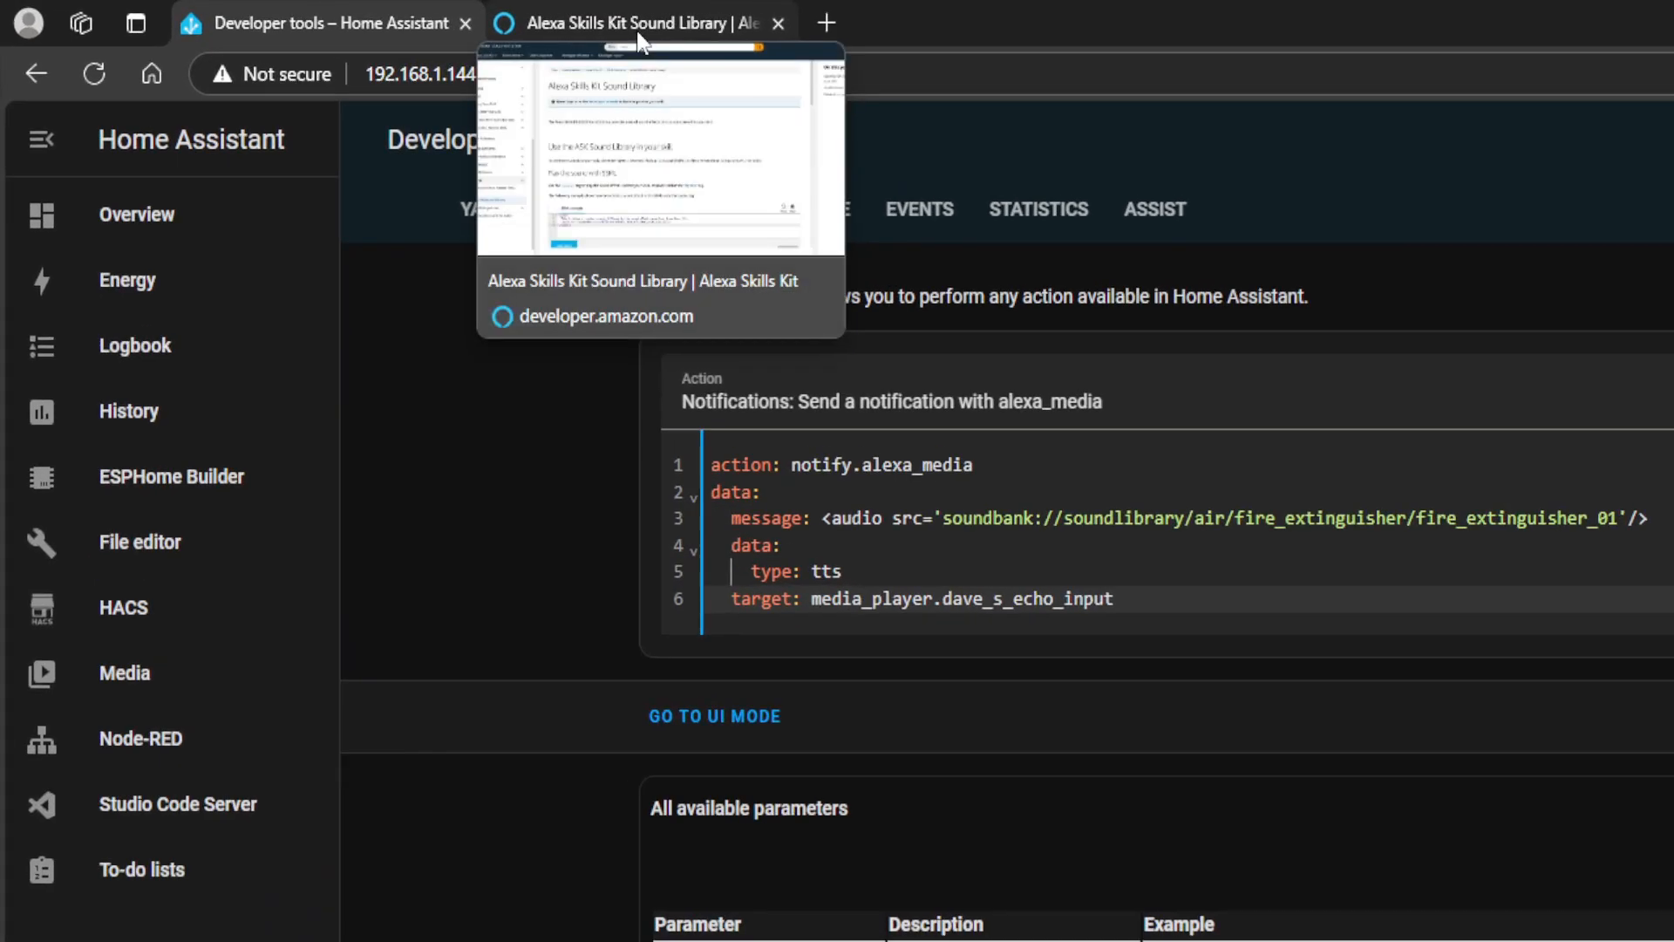
# Search the Alexa Sound Library for 'siren' and copy the Scifi Alarm (1) audio tag.
pyautogui.click(425, 17)
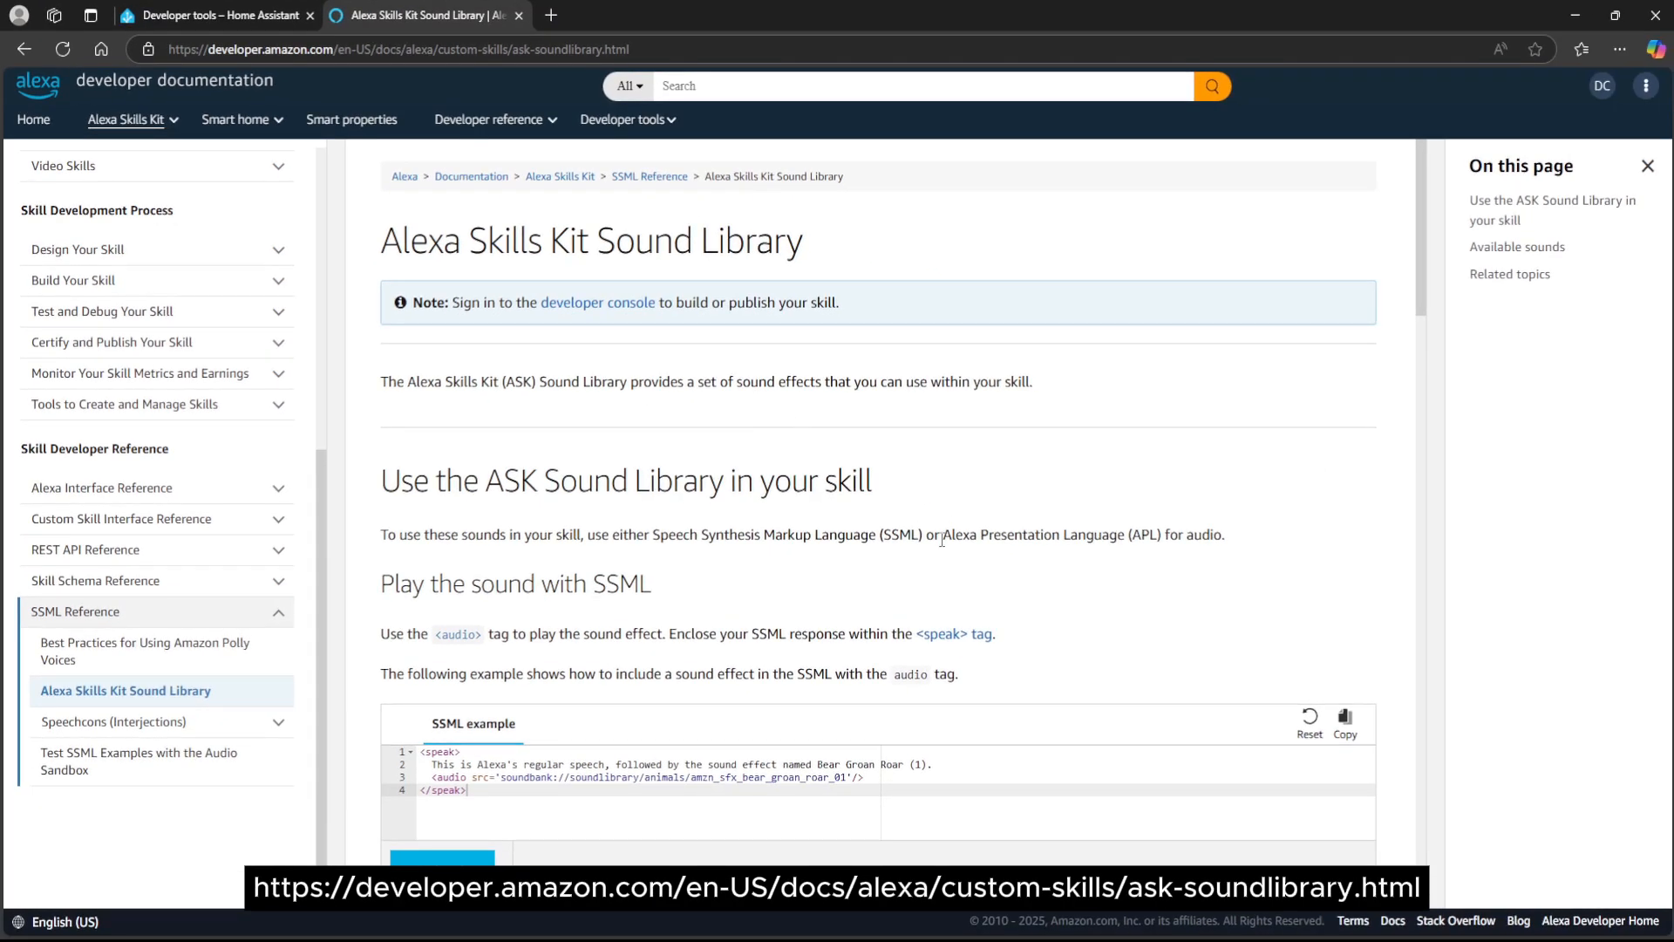
pyautogui.scroll(-15, 942, 532)
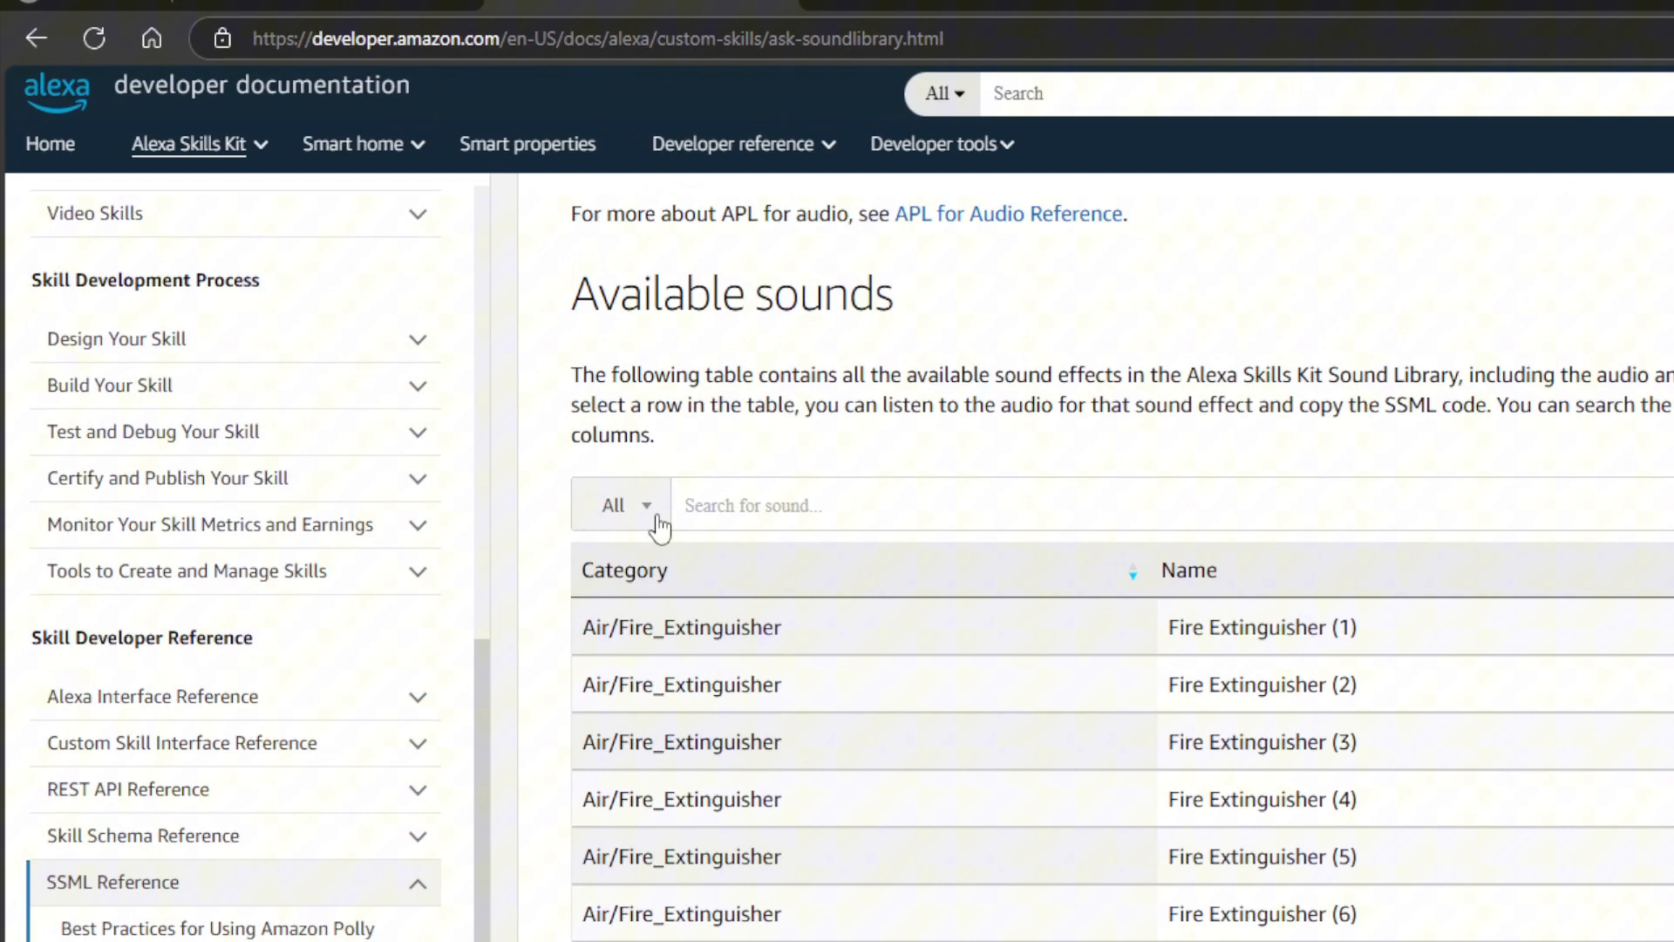
pyautogui.click(438, 374)
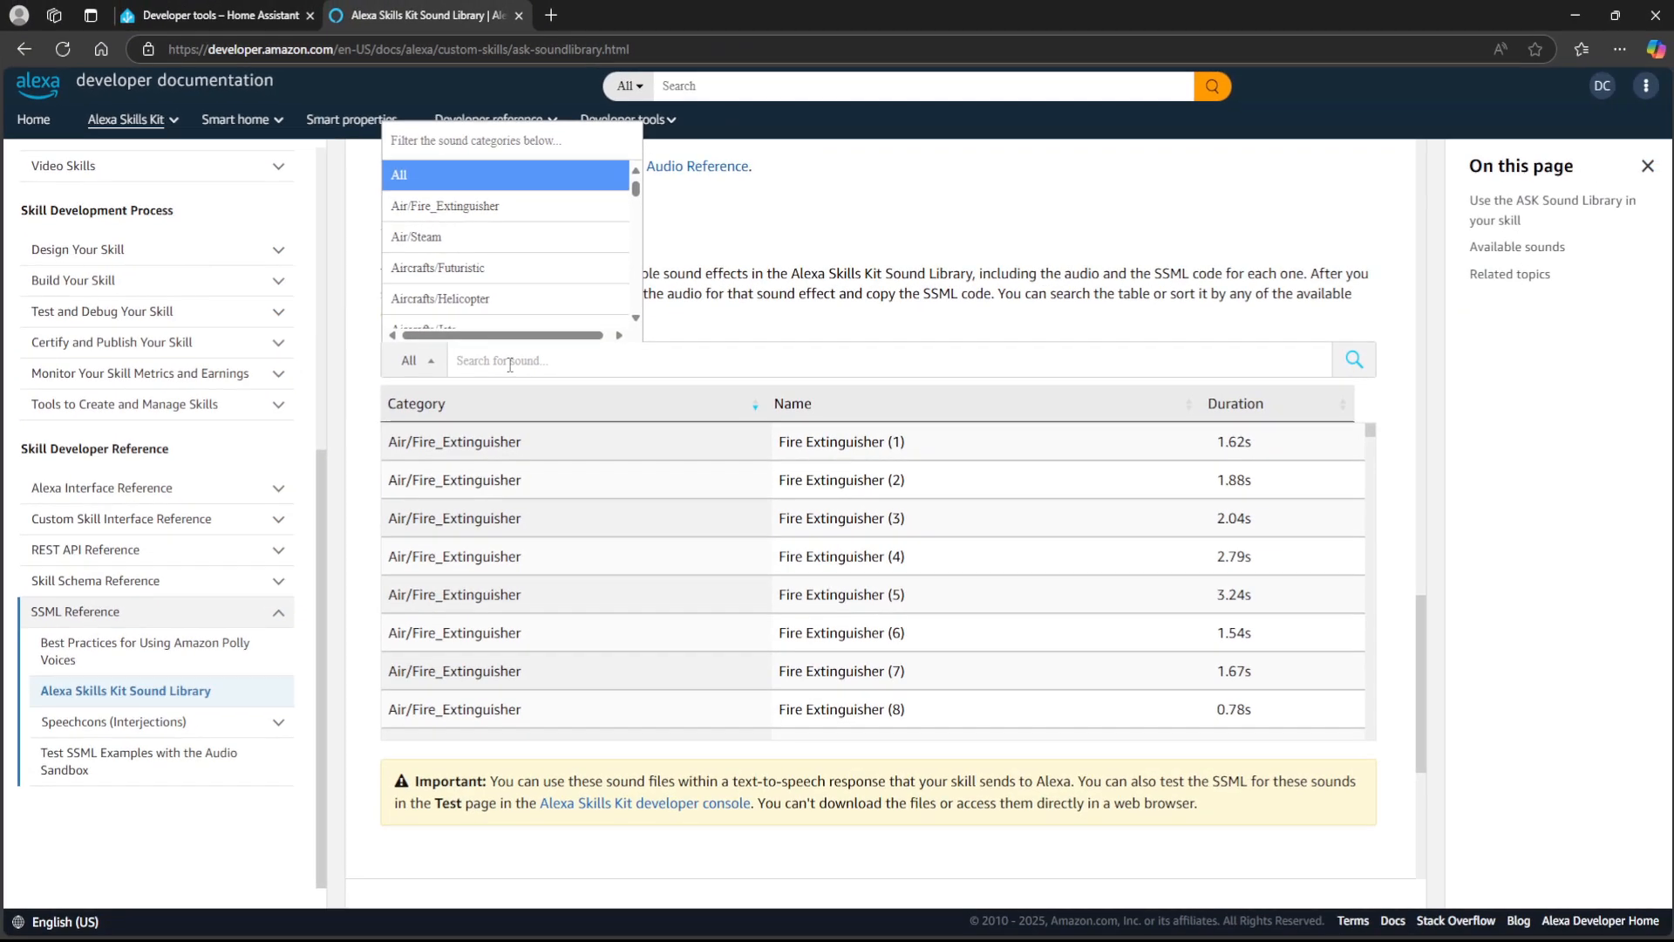
pyautogui.click(763, 511)
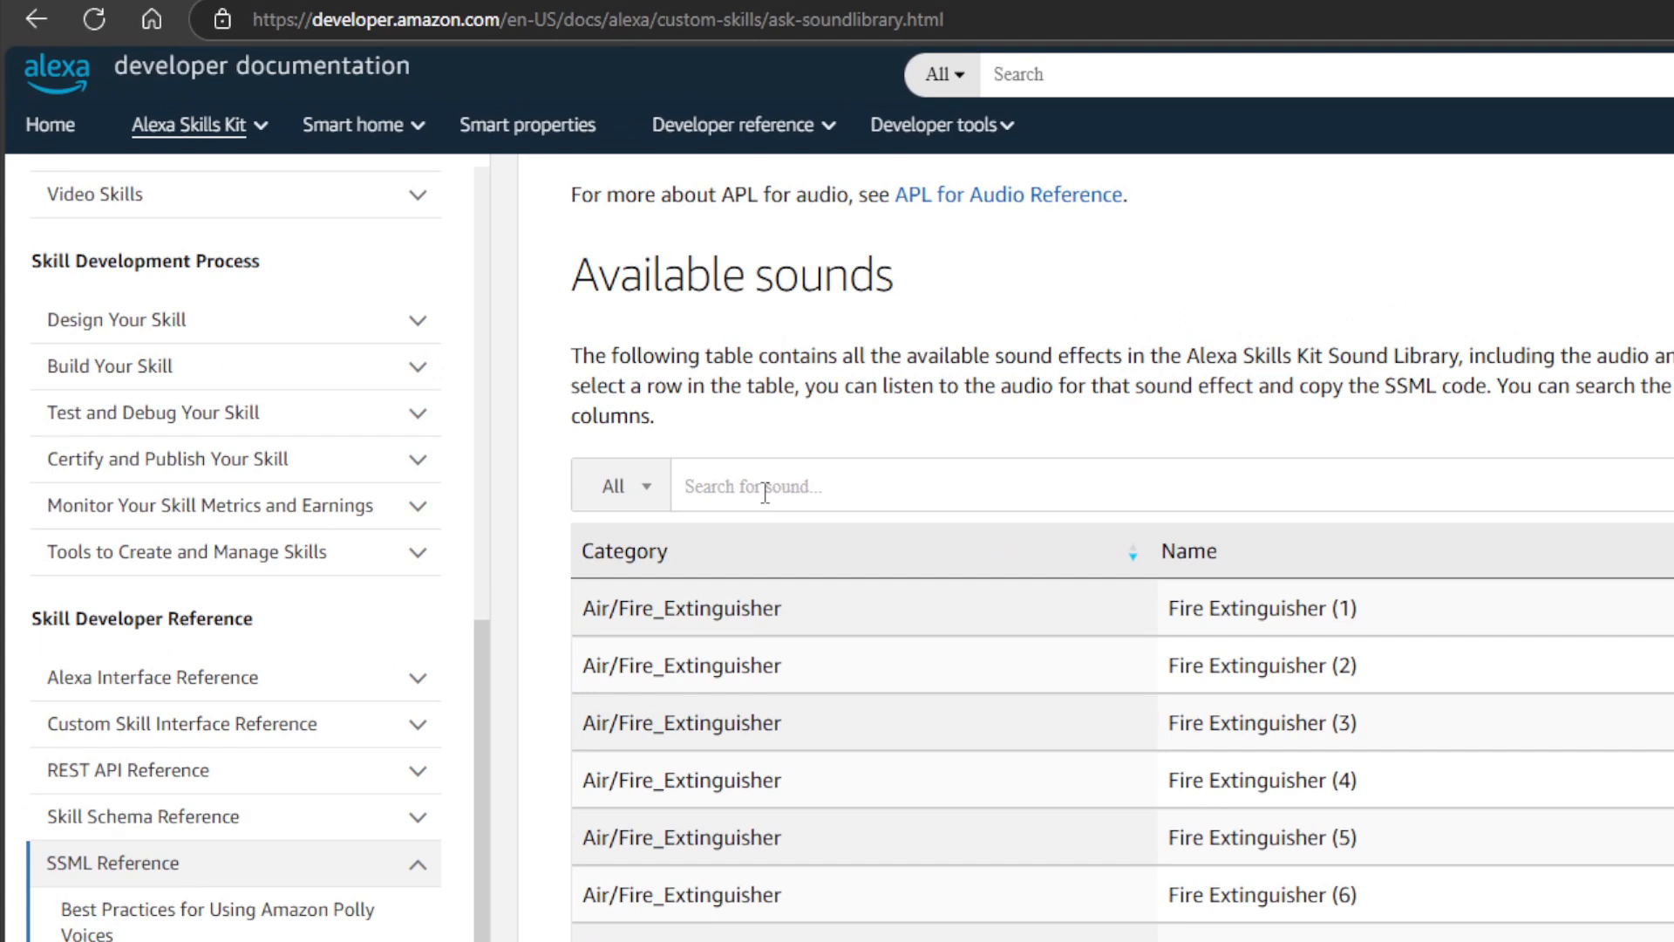
pyautogui.write('siren')
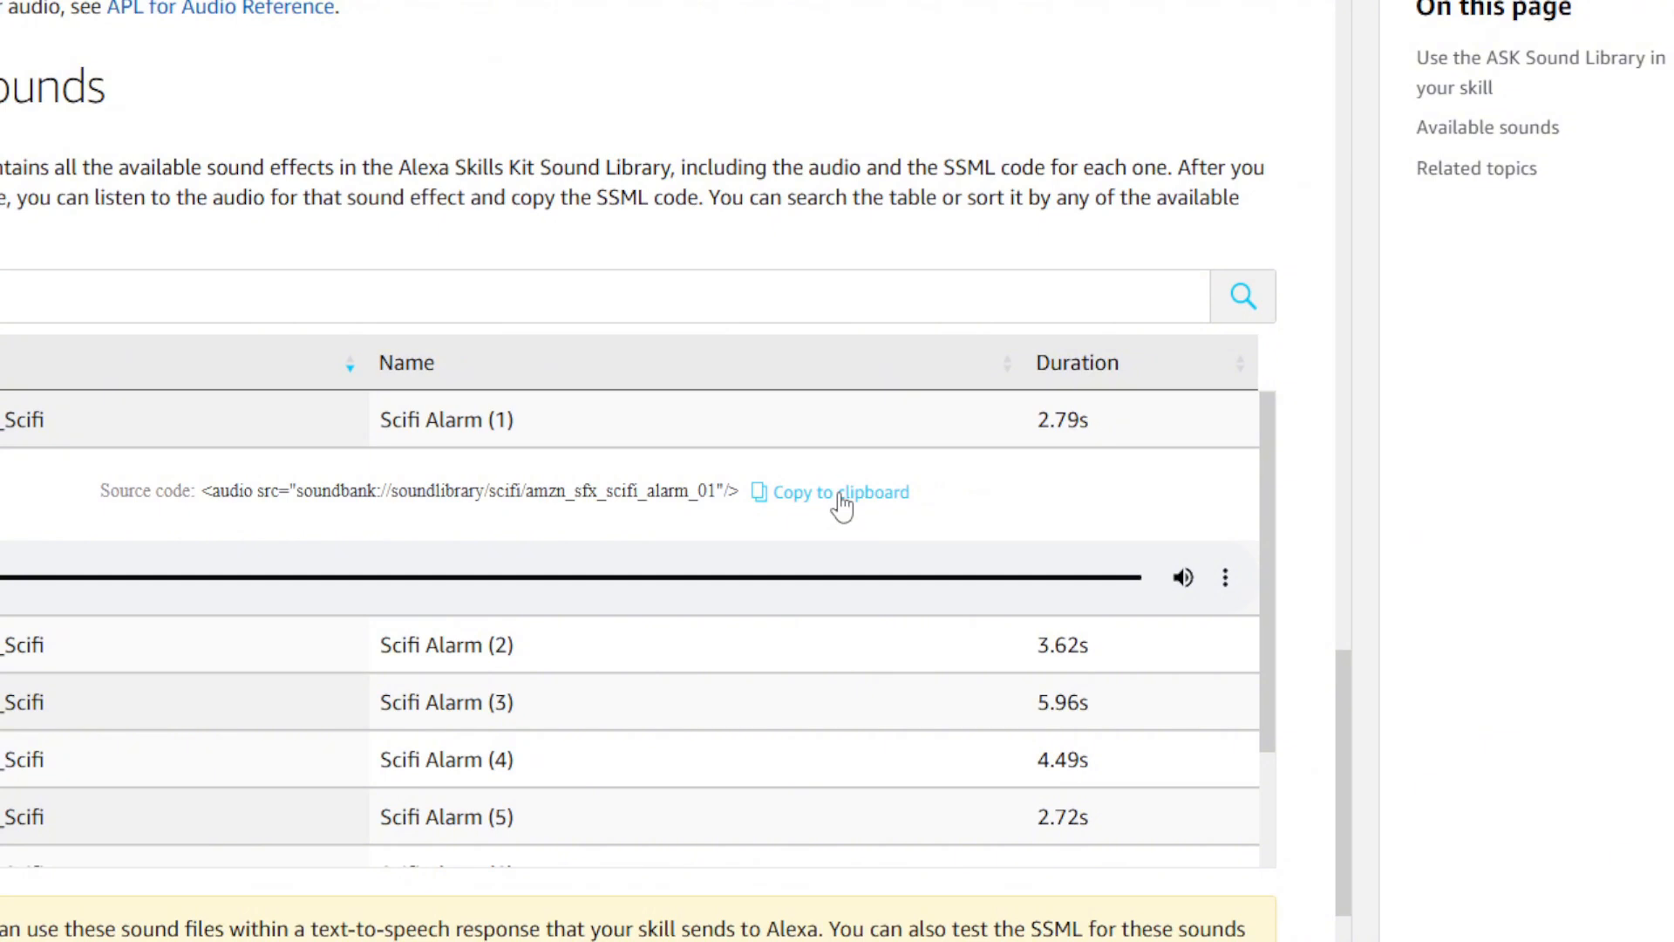
pyautogui.click(840, 494)
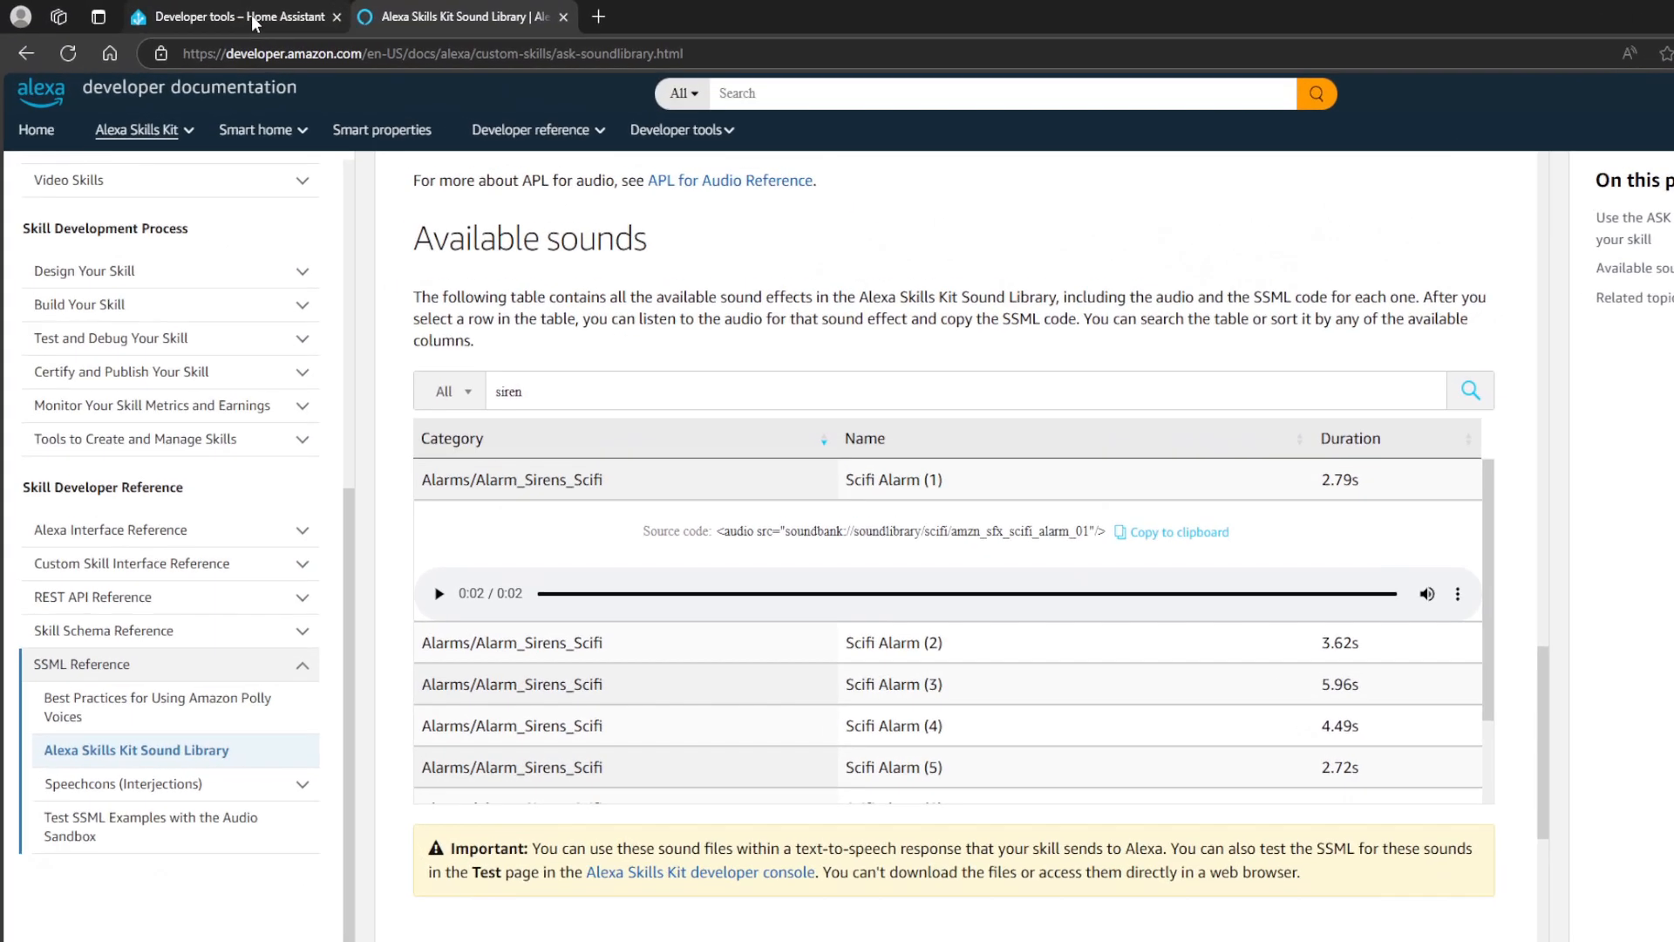
# Swap the fire extinguisher audio tag for the Scifi Alarm tag and perform the action.
pyautogui.click(255, 21)
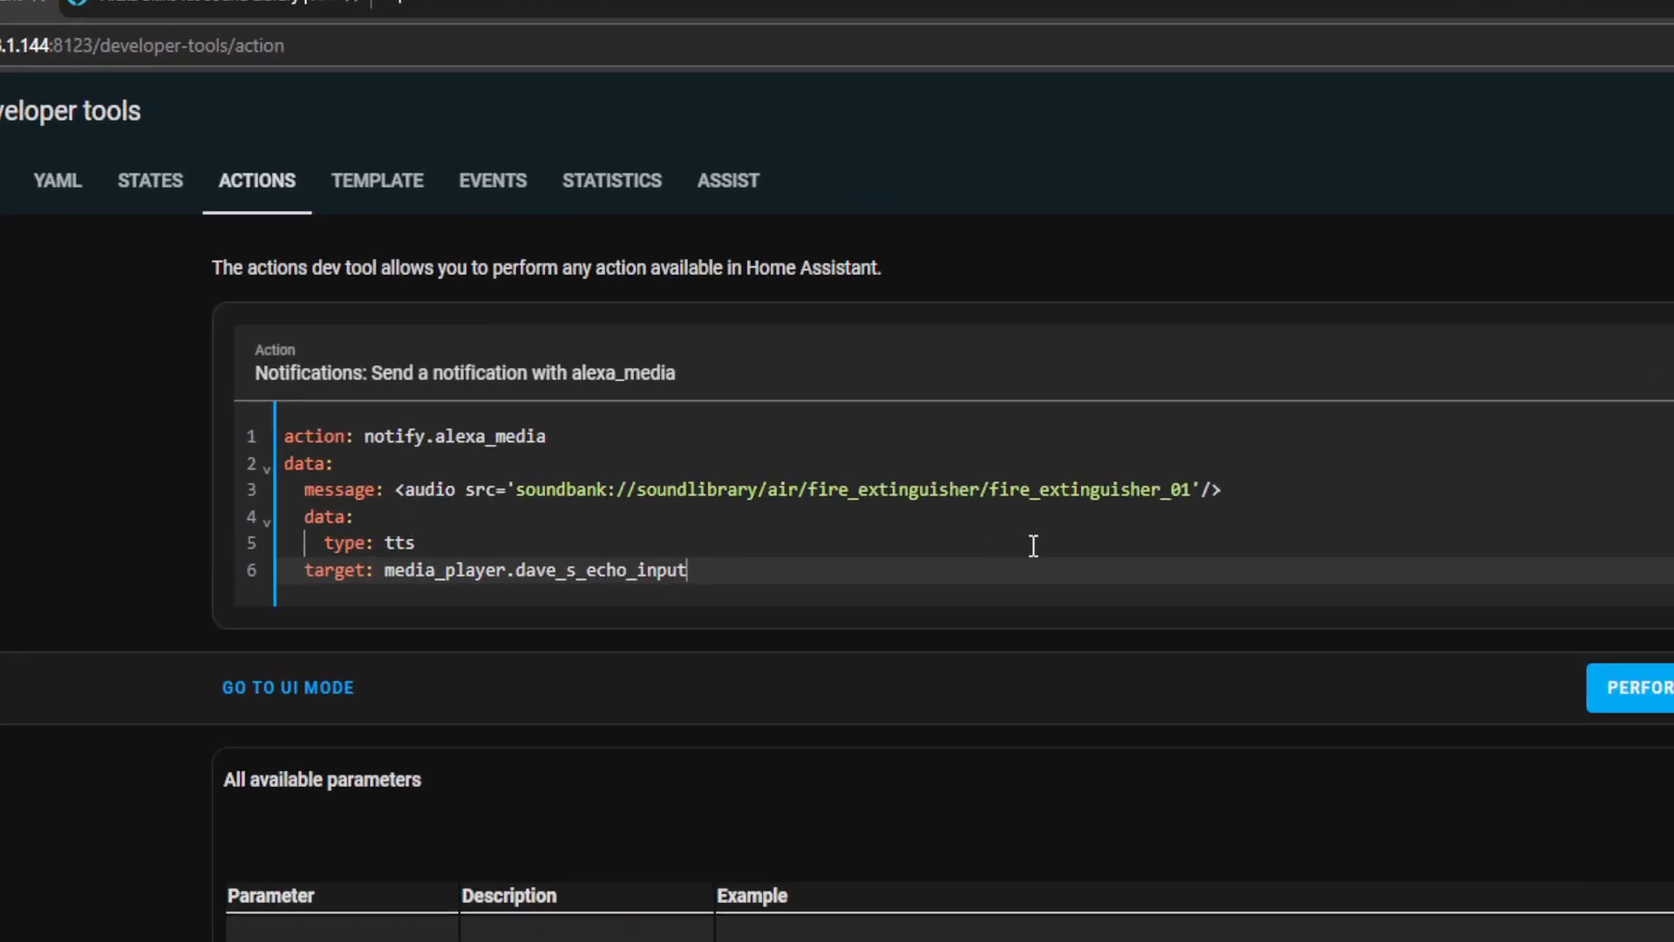
pyautogui.moveTo(1226, 489); pyautogui.dragTo(408, 497)
pyautogui.press('BackSpace')
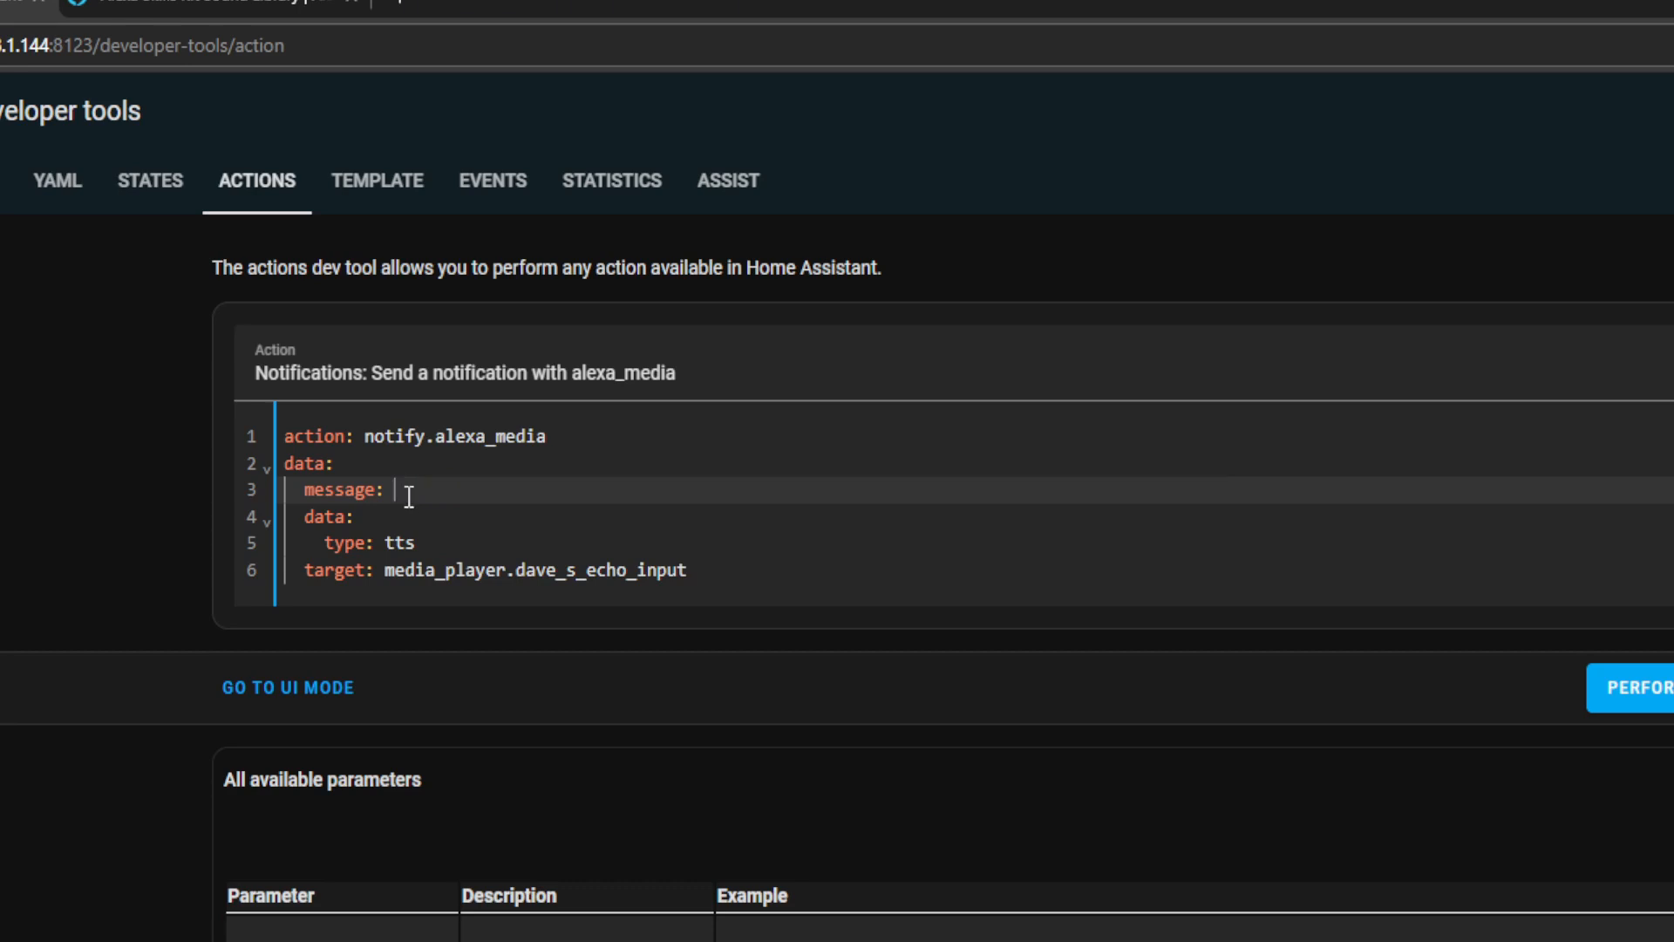
pyautogui.hotkey('ctrl', 'v')
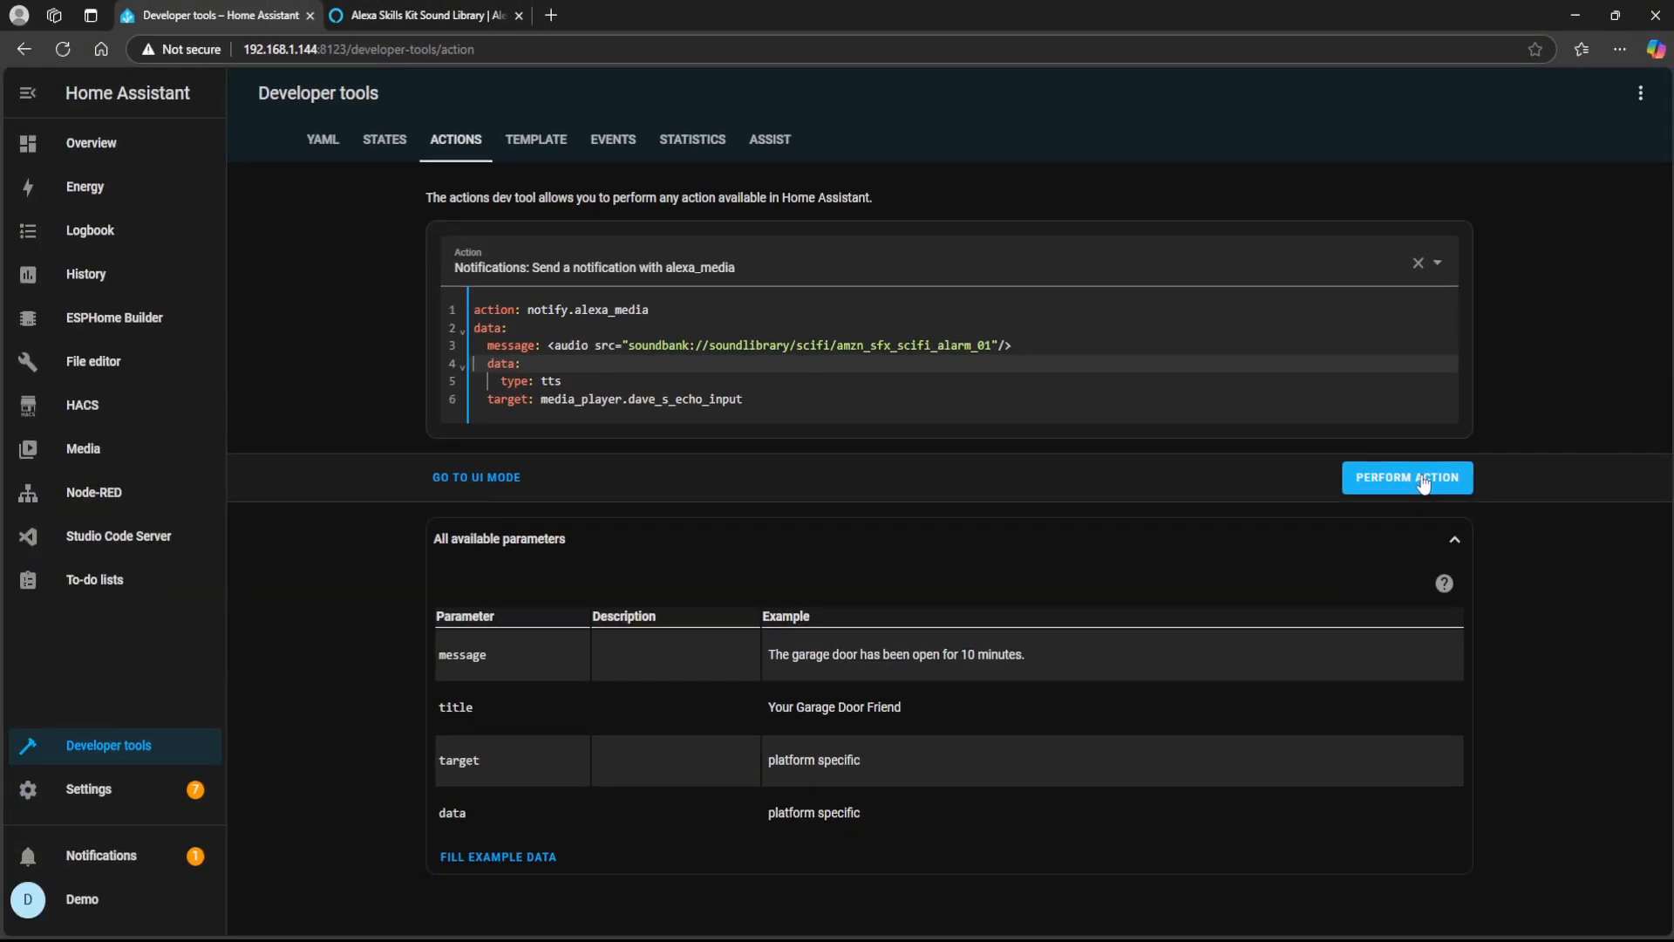
pyautogui.click(1423, 479)
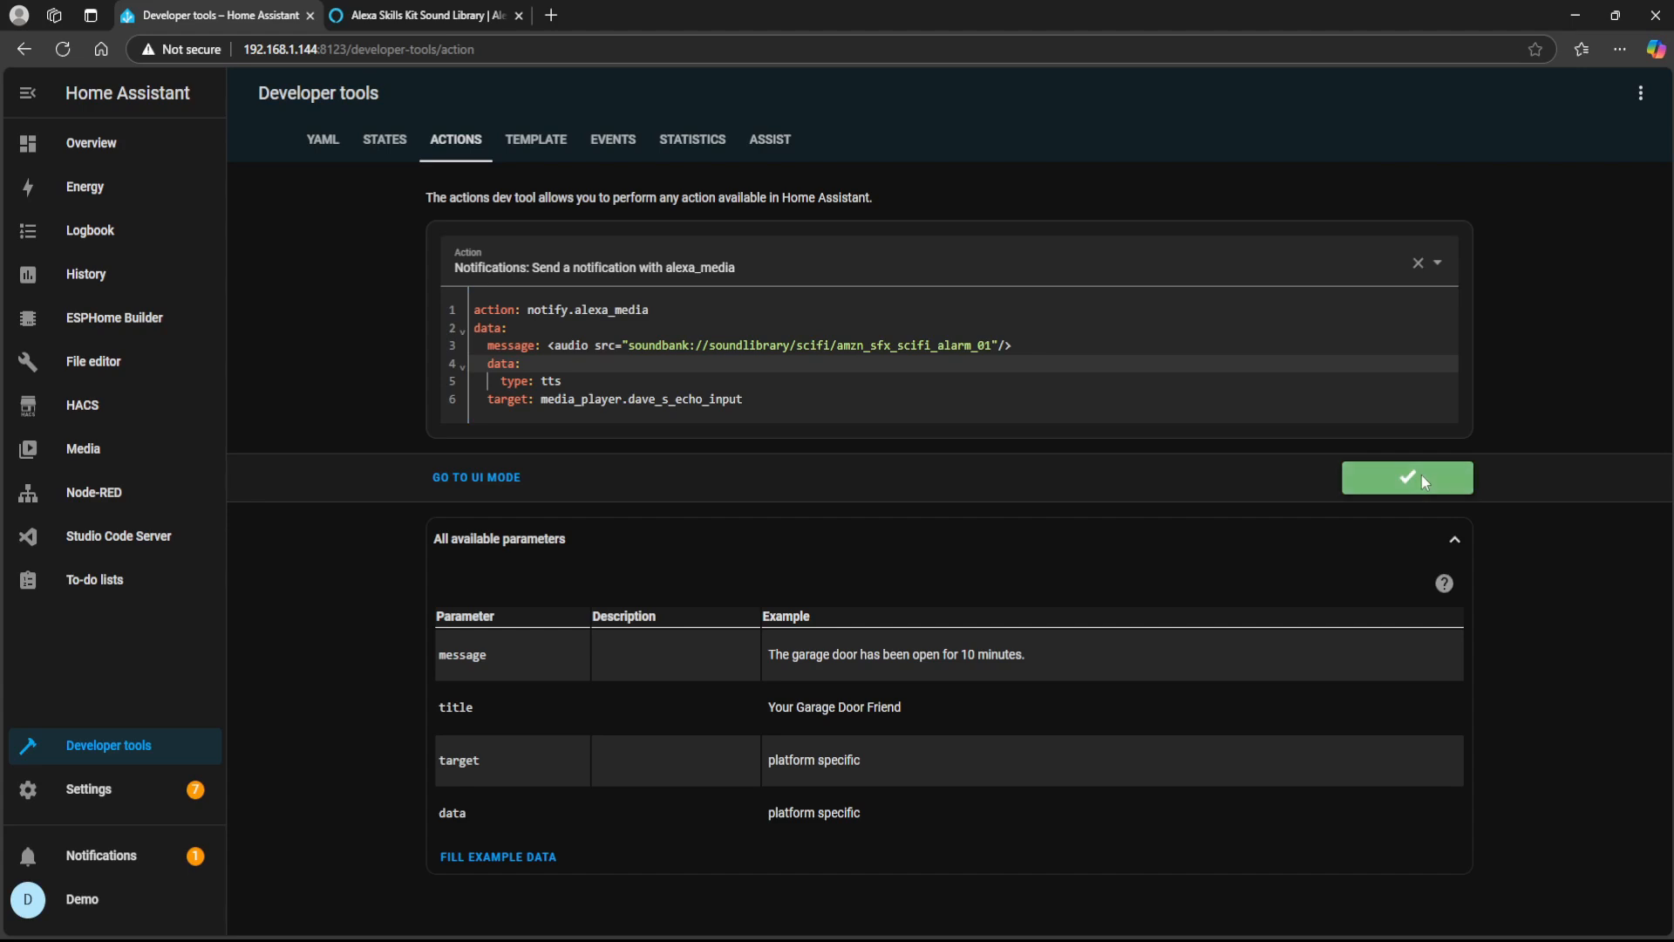
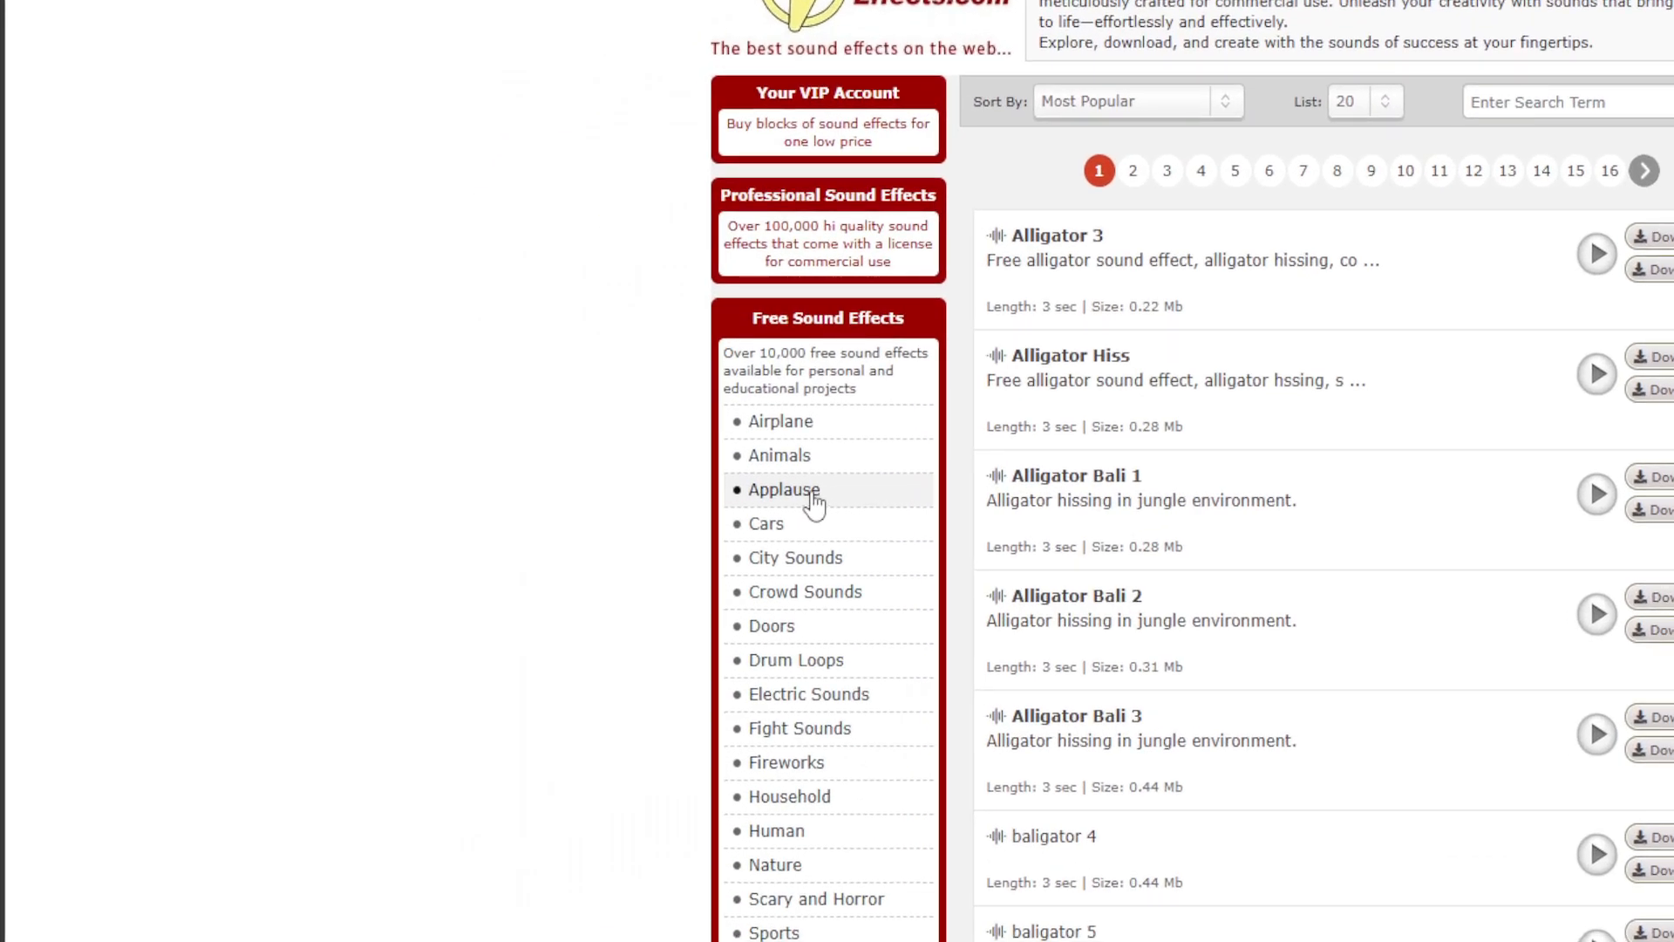
# Preview 'applause 3' in the Applause category and download it as an MP3.
pyautogui.click(812, 495)
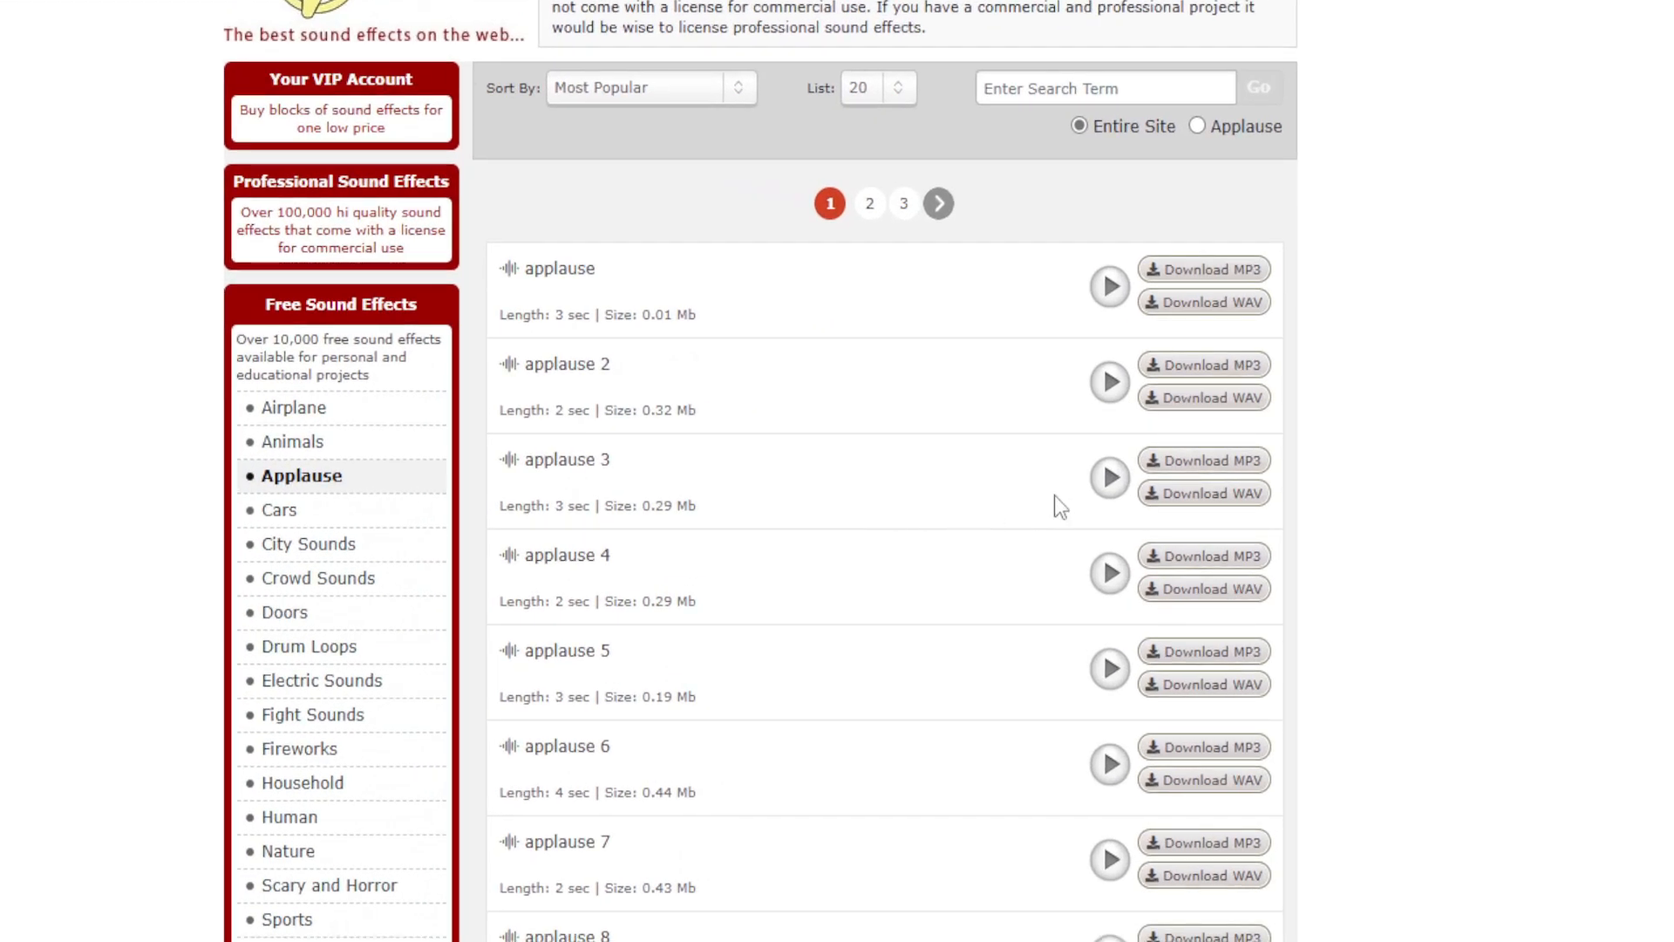
pyautogui.click(1110, 477)
pyautogui.click(1196, 460)
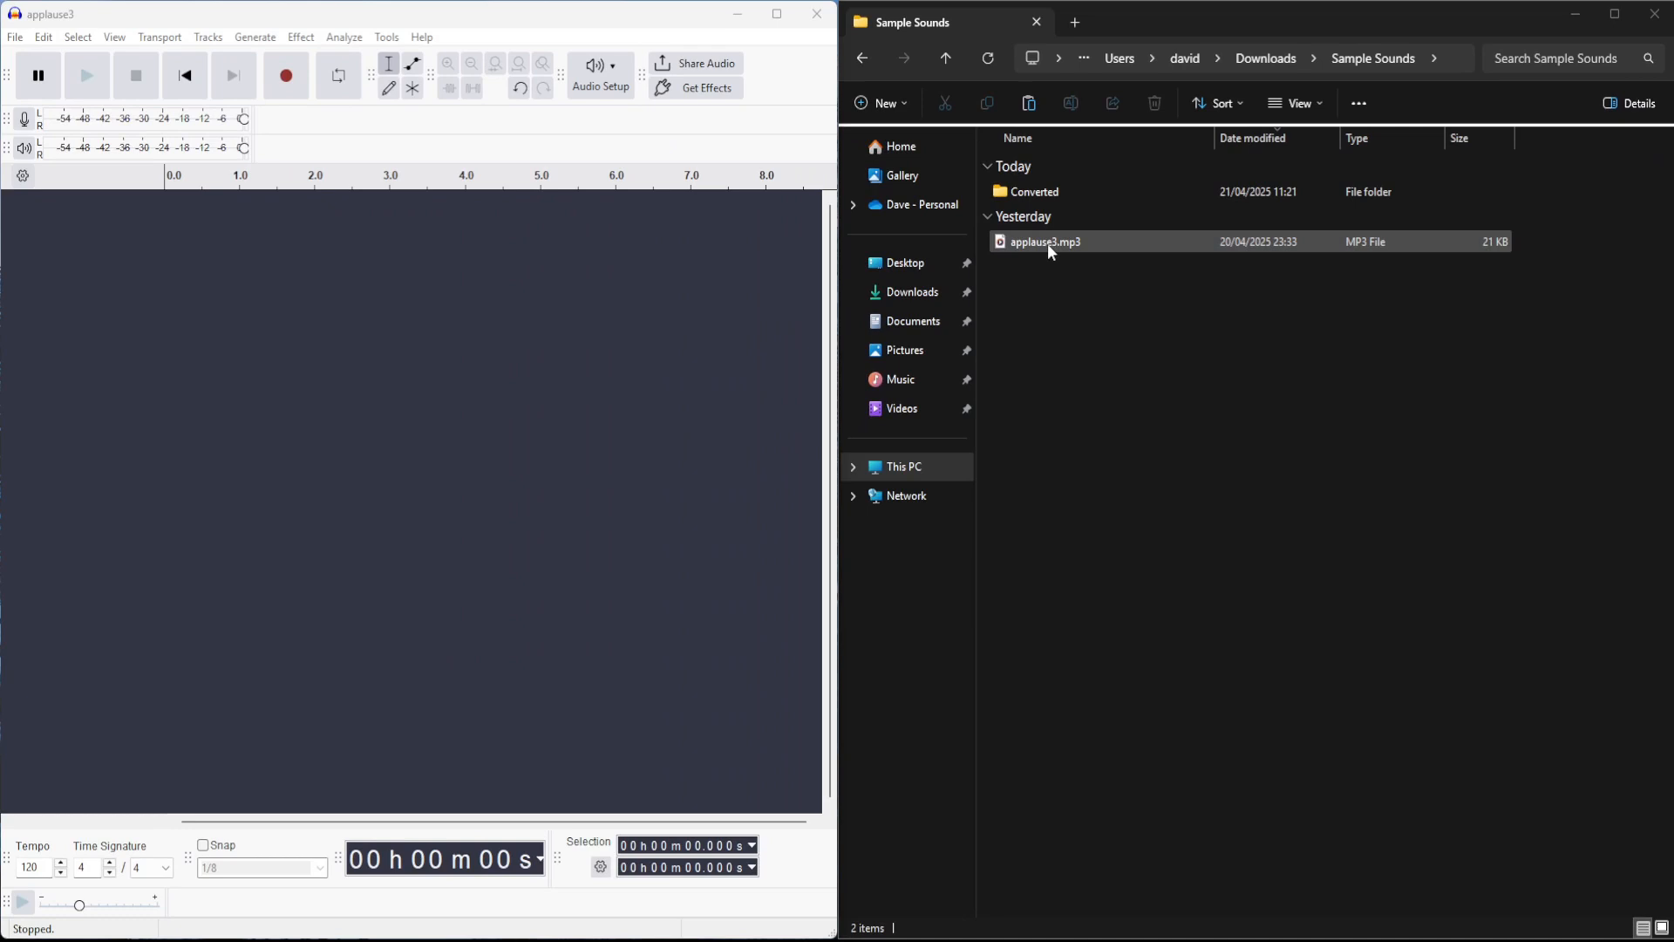
# Load applause3.mp3 into Audacity as a track and start exporting the audio to the computer.
pyautogui.moveTo(822, 370); pyautogui.dragTo(529, 436)
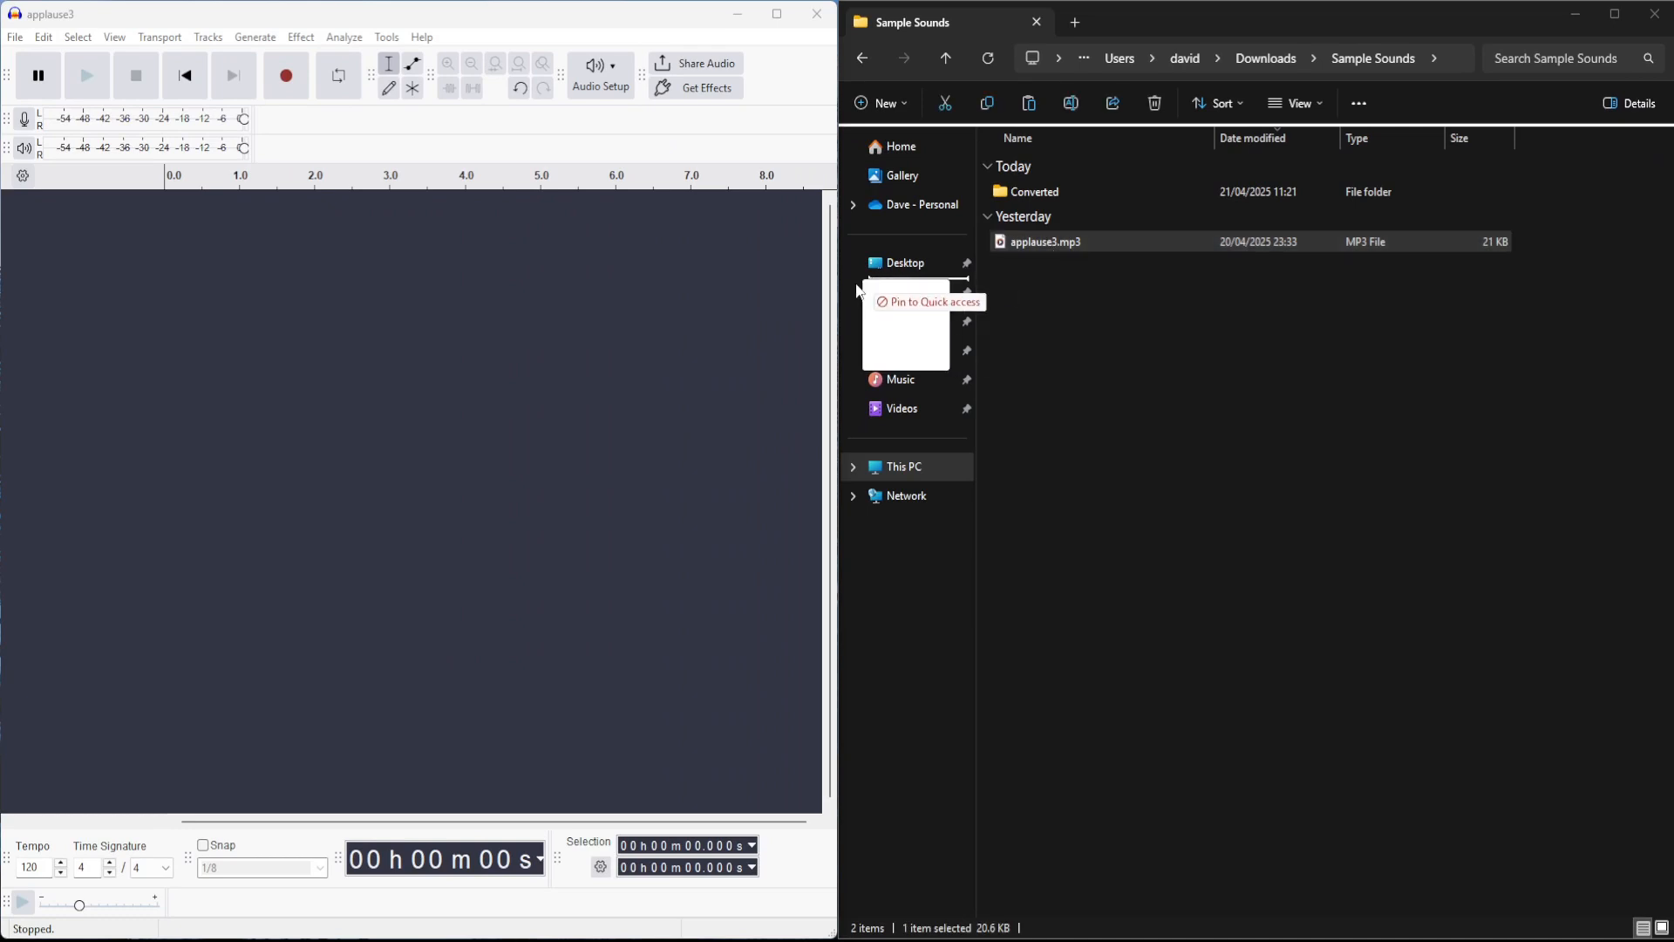
pyautogui.moveTo(858, 288); pyautogui.dragTo(406, 292)
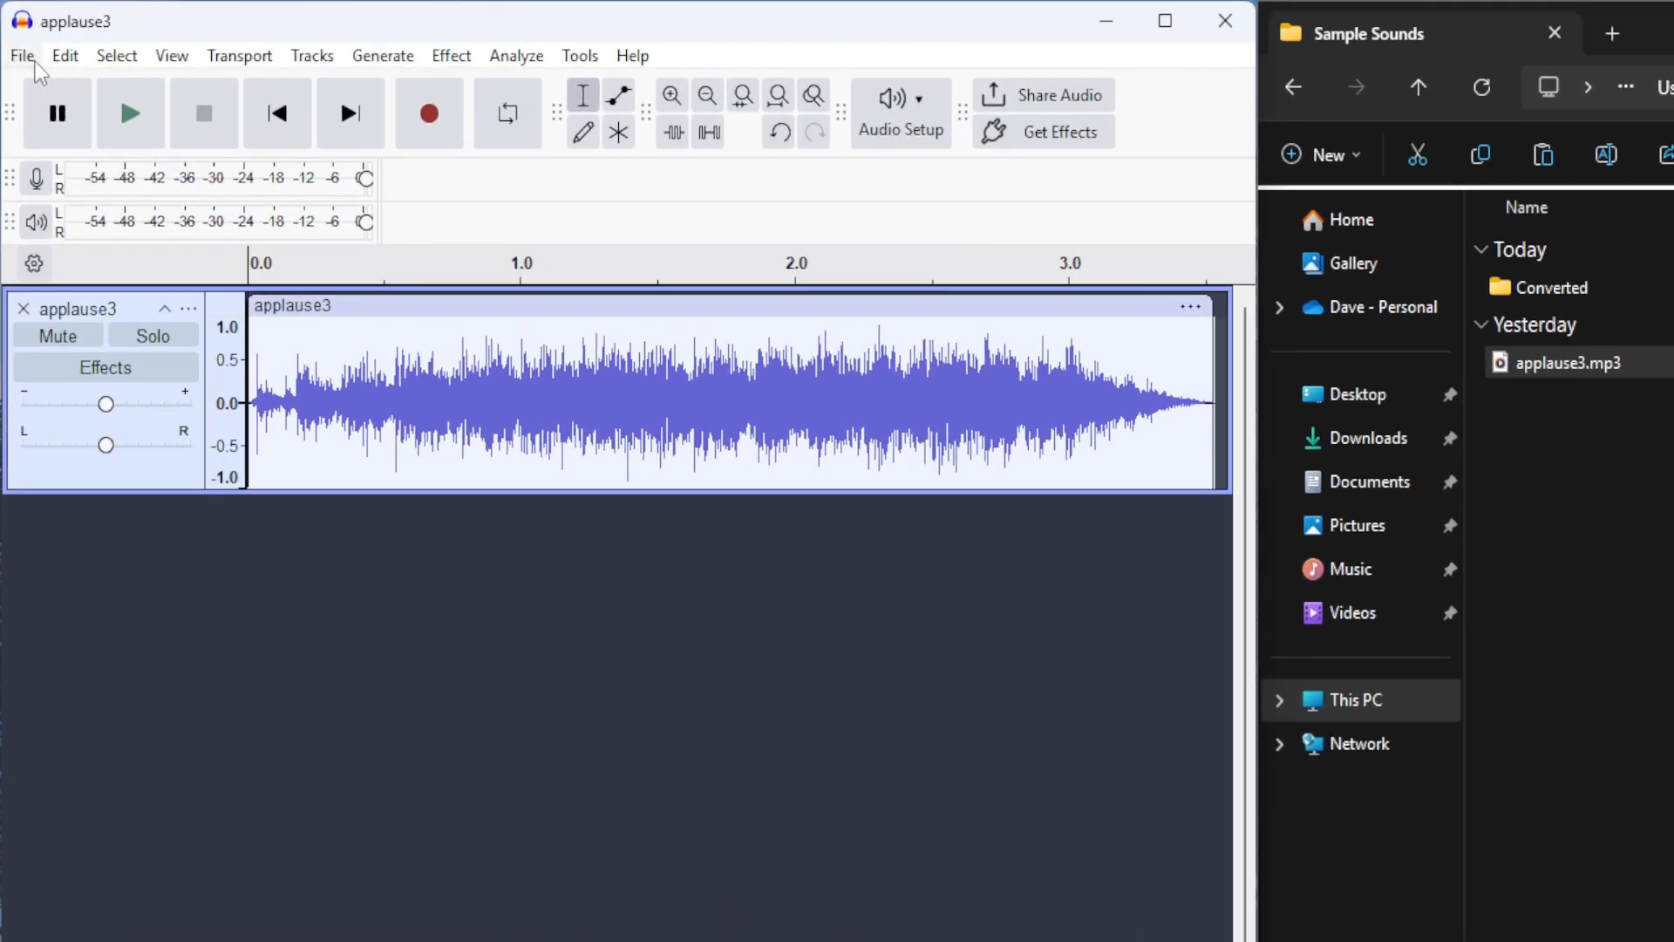
pyautogui.click(35, 63)
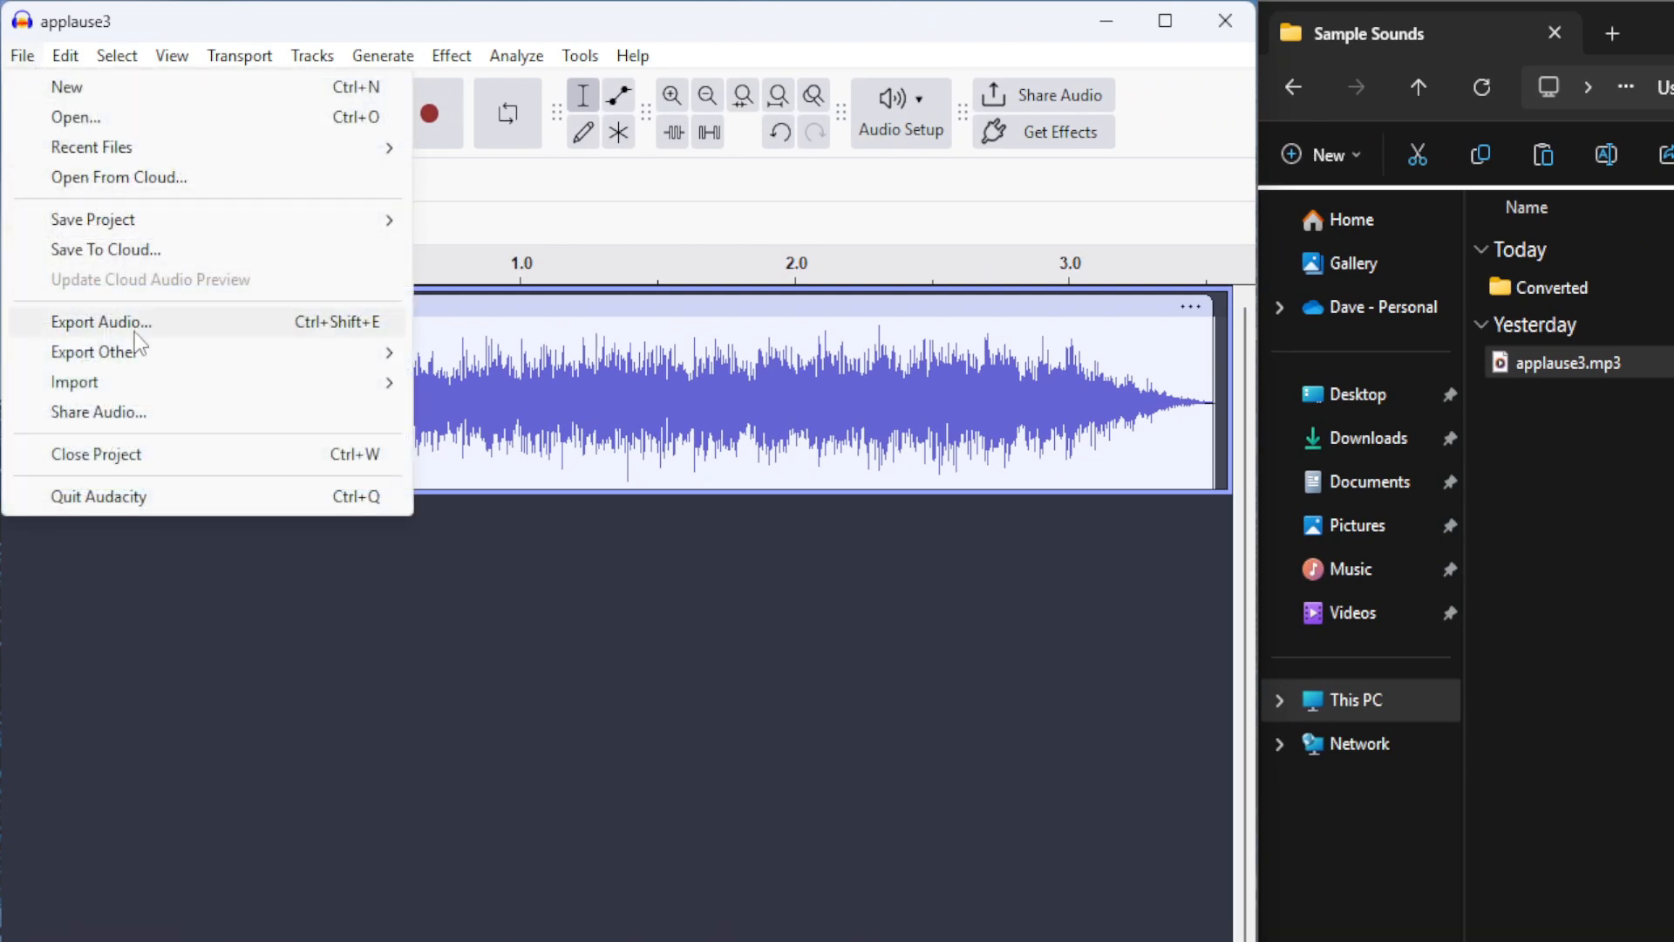
pyautogui.click(134, 323)
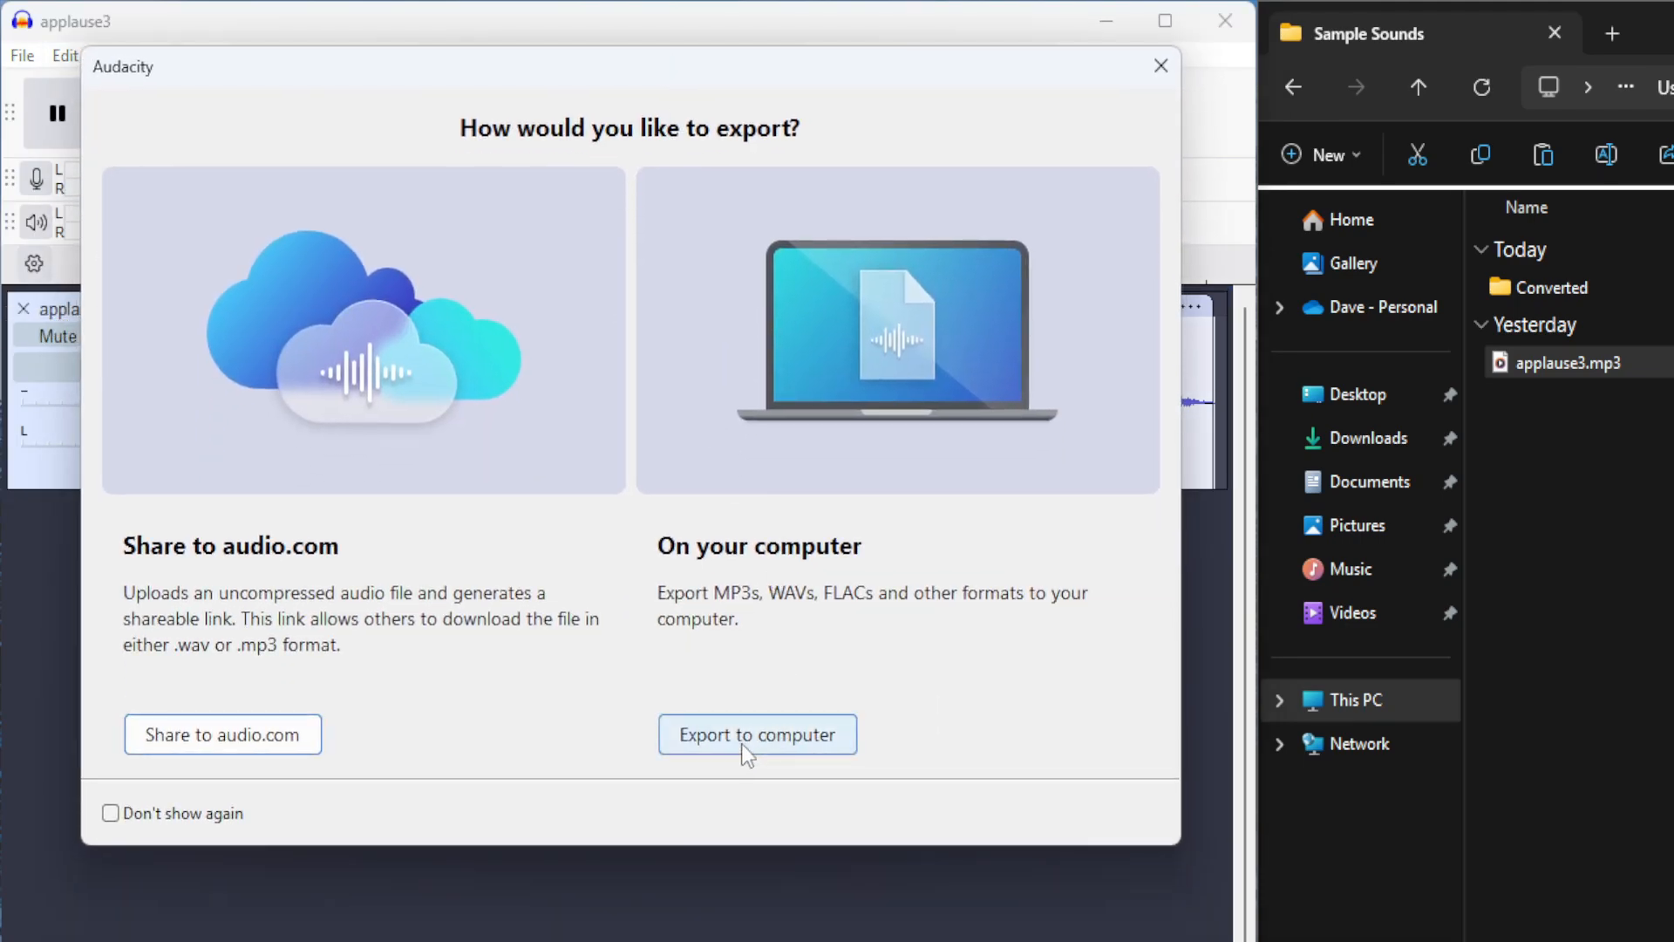
pyautogui.click(747, 751)
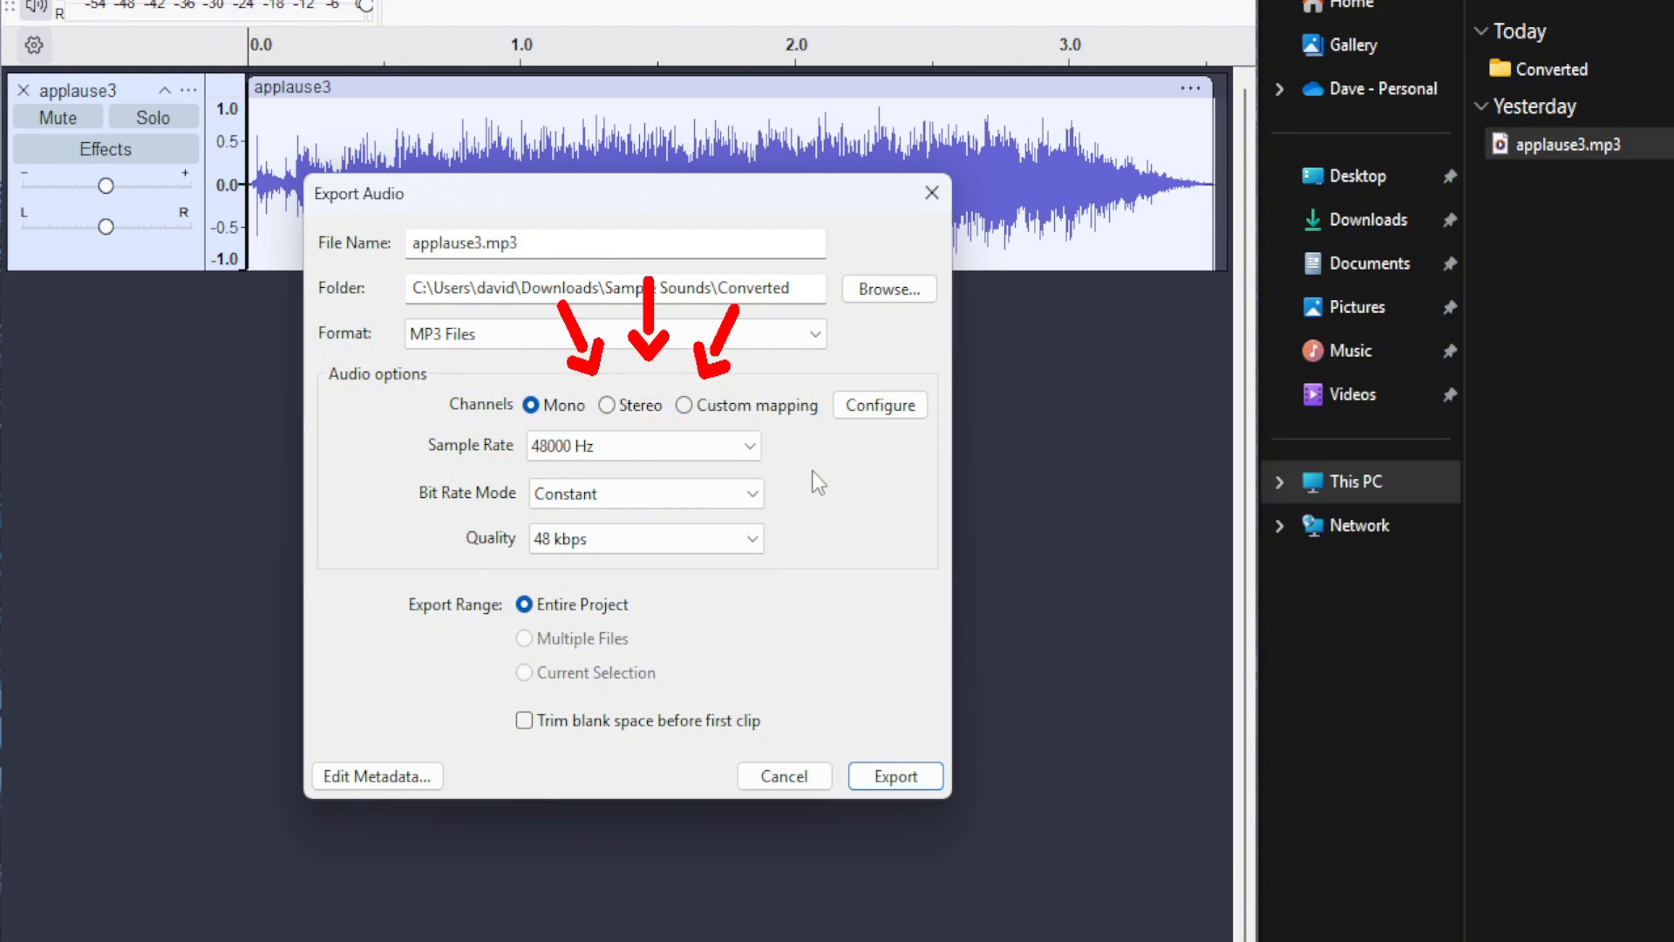
# Export applause3 as an MP3 at 24000 Hz sample rate with Constant bit rate mode at 48 kbps.
pyautogui.click(631, 450)
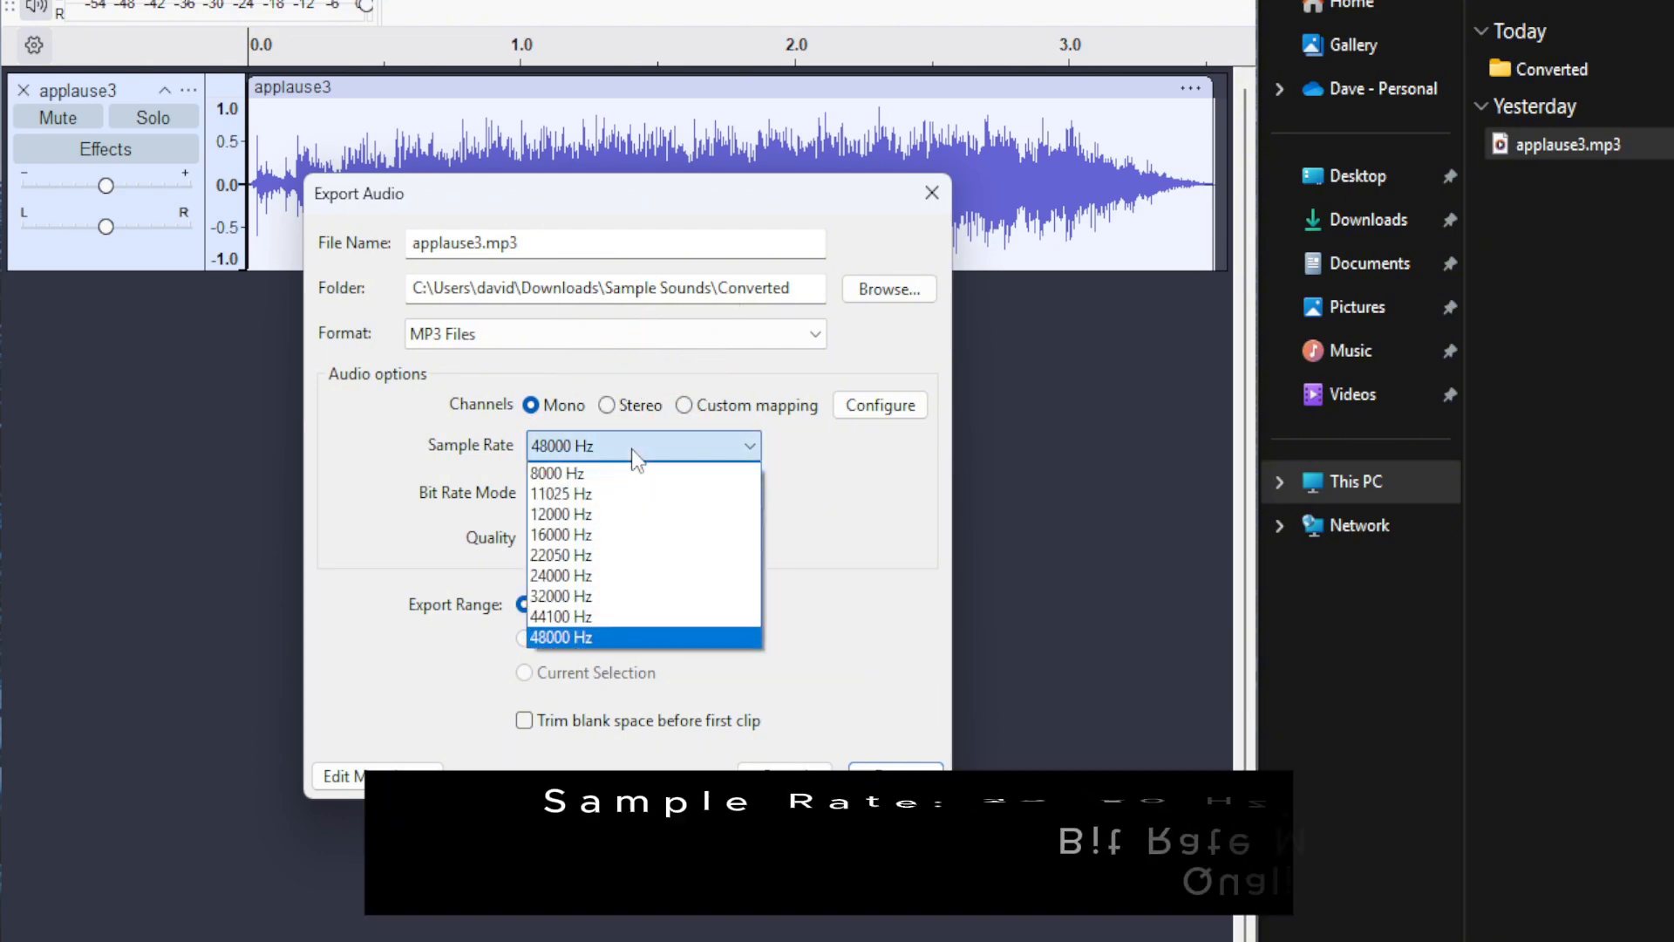
pyautogui.click(616, 579)
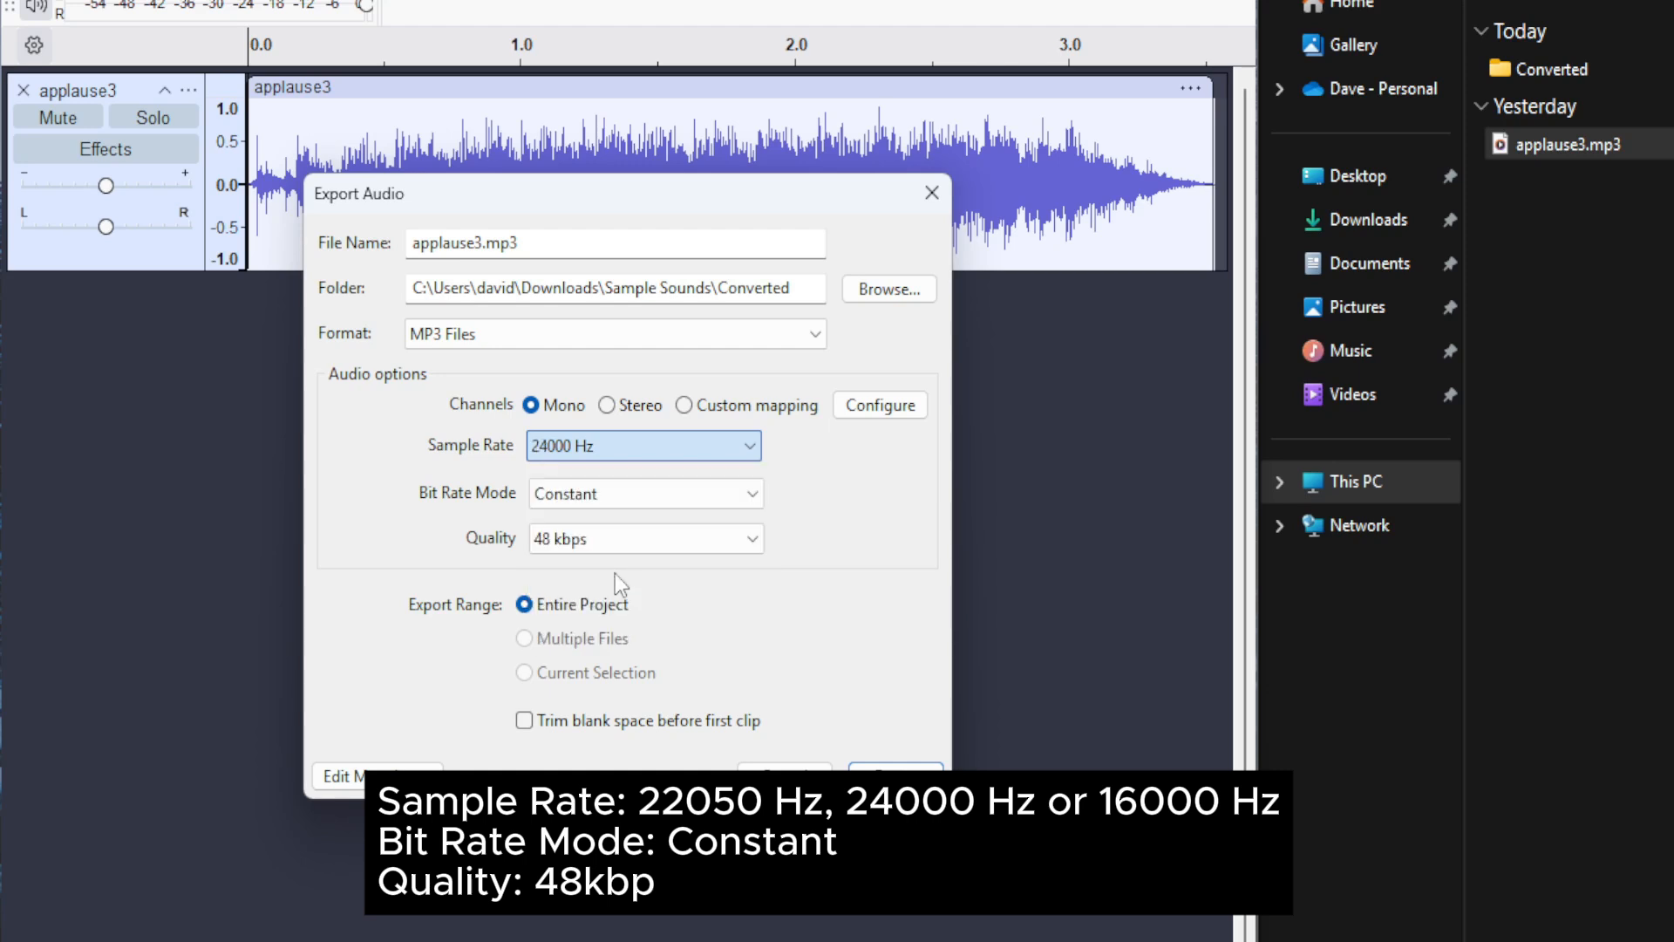
pyautogui.click(597, 495)
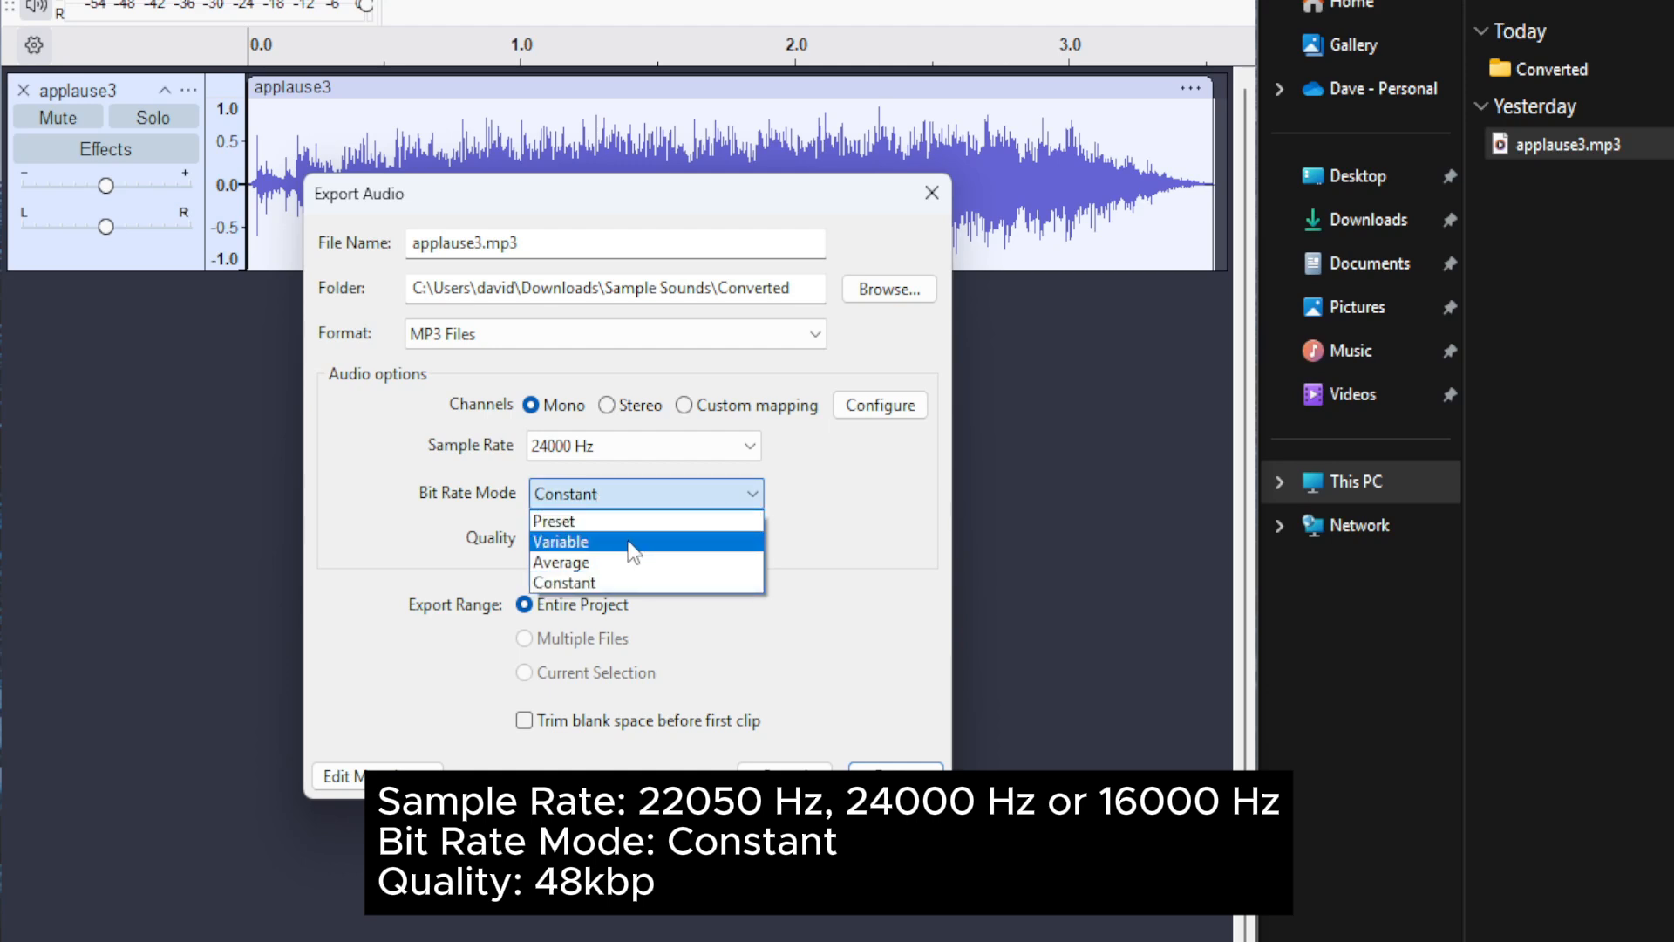
pyautogui.click(620, 520)
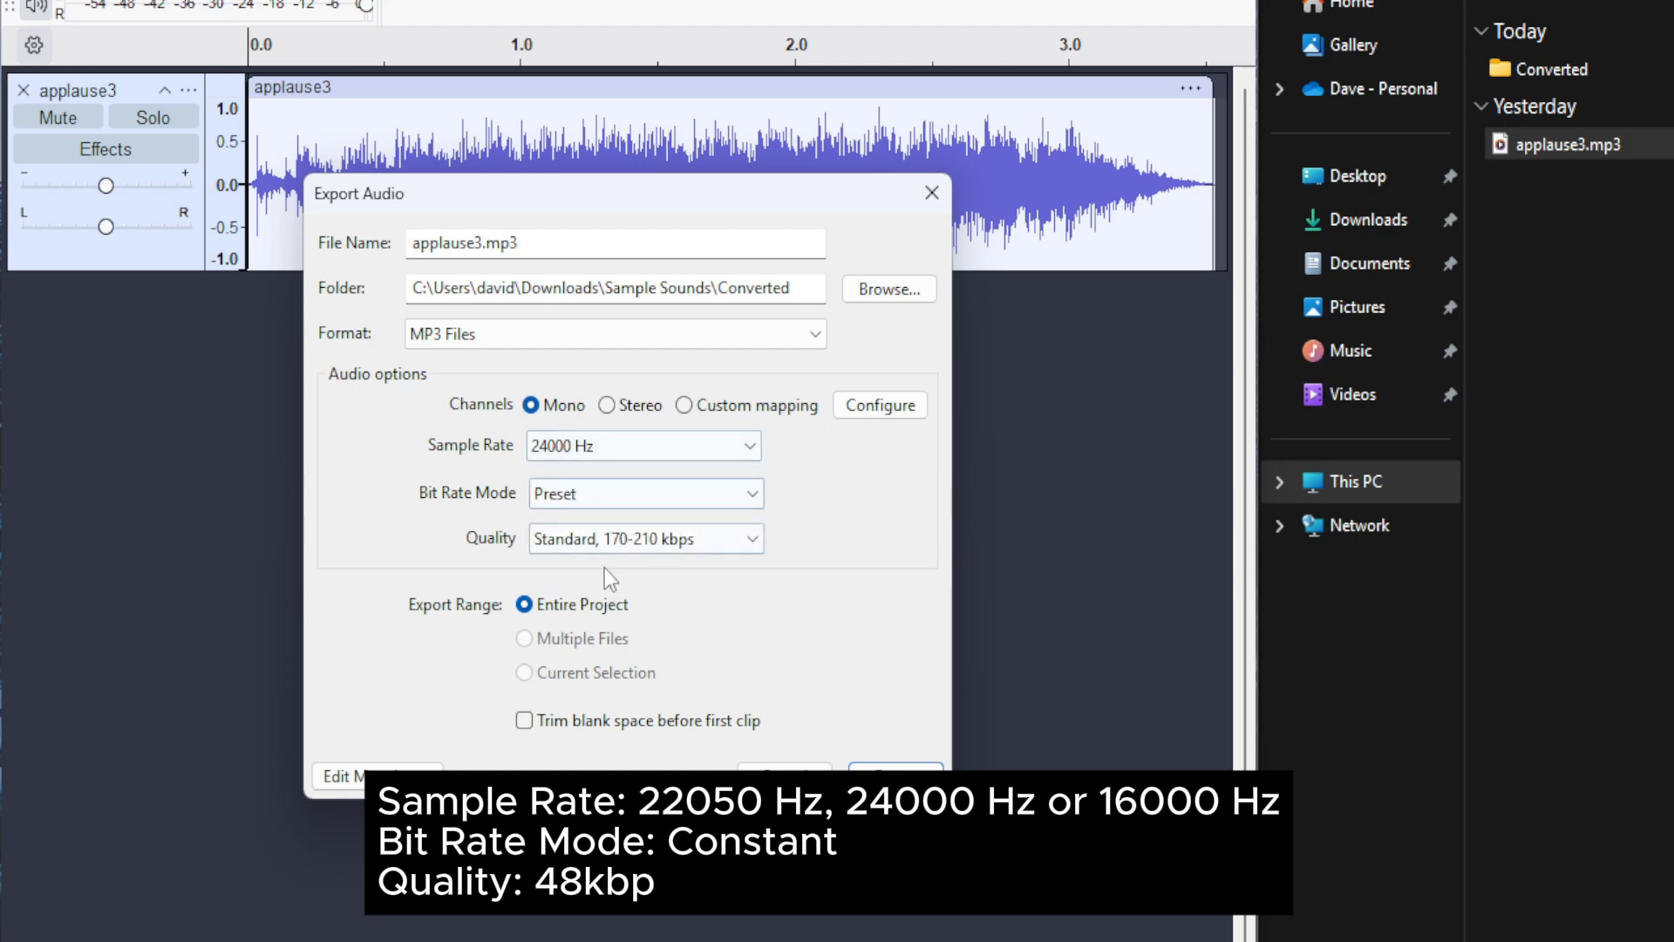
pyautogui.click(617, 543)
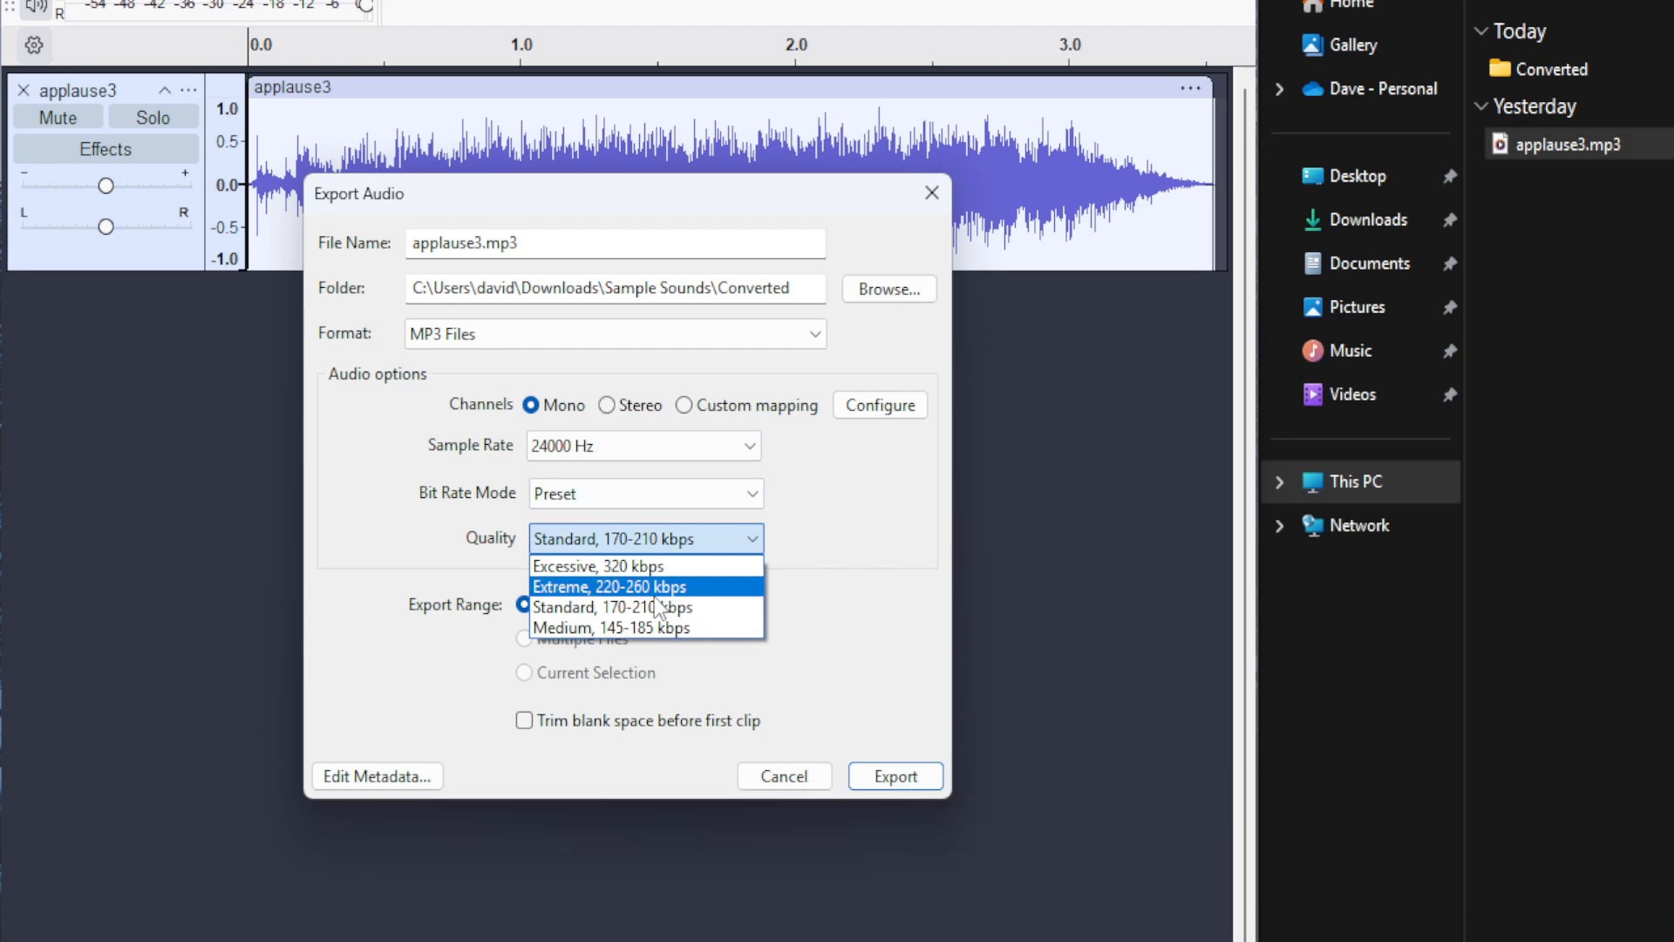
pyautogui.click(839, 531)
pyautogui.click(651, 495)
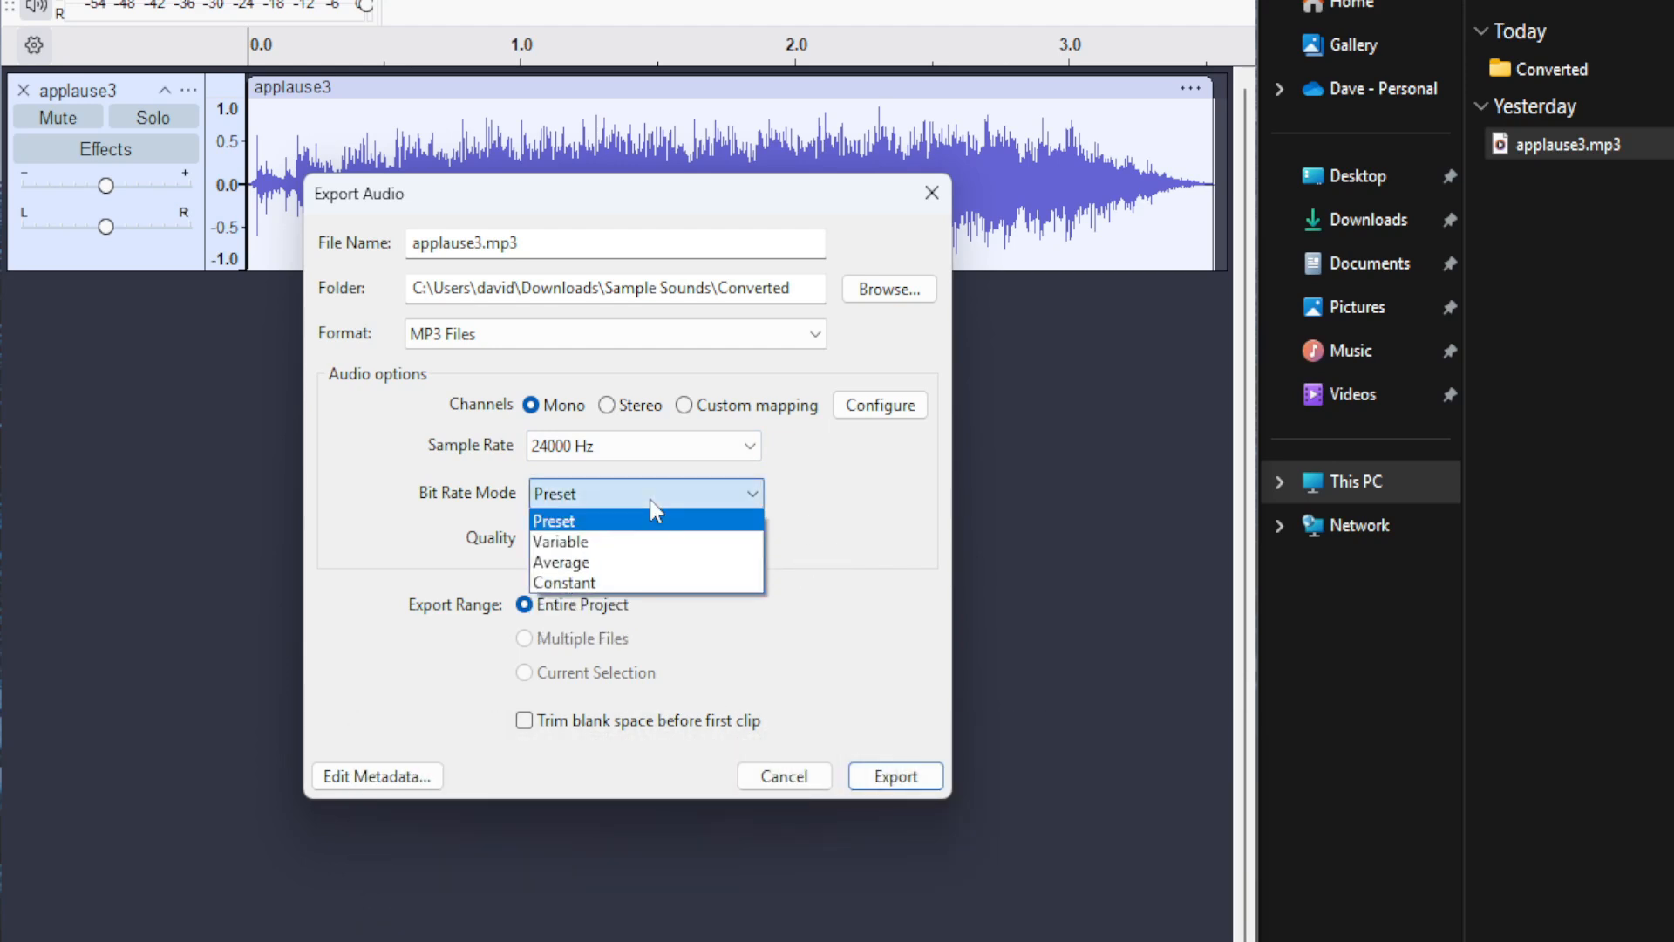
pyautogui.click(599, 581)
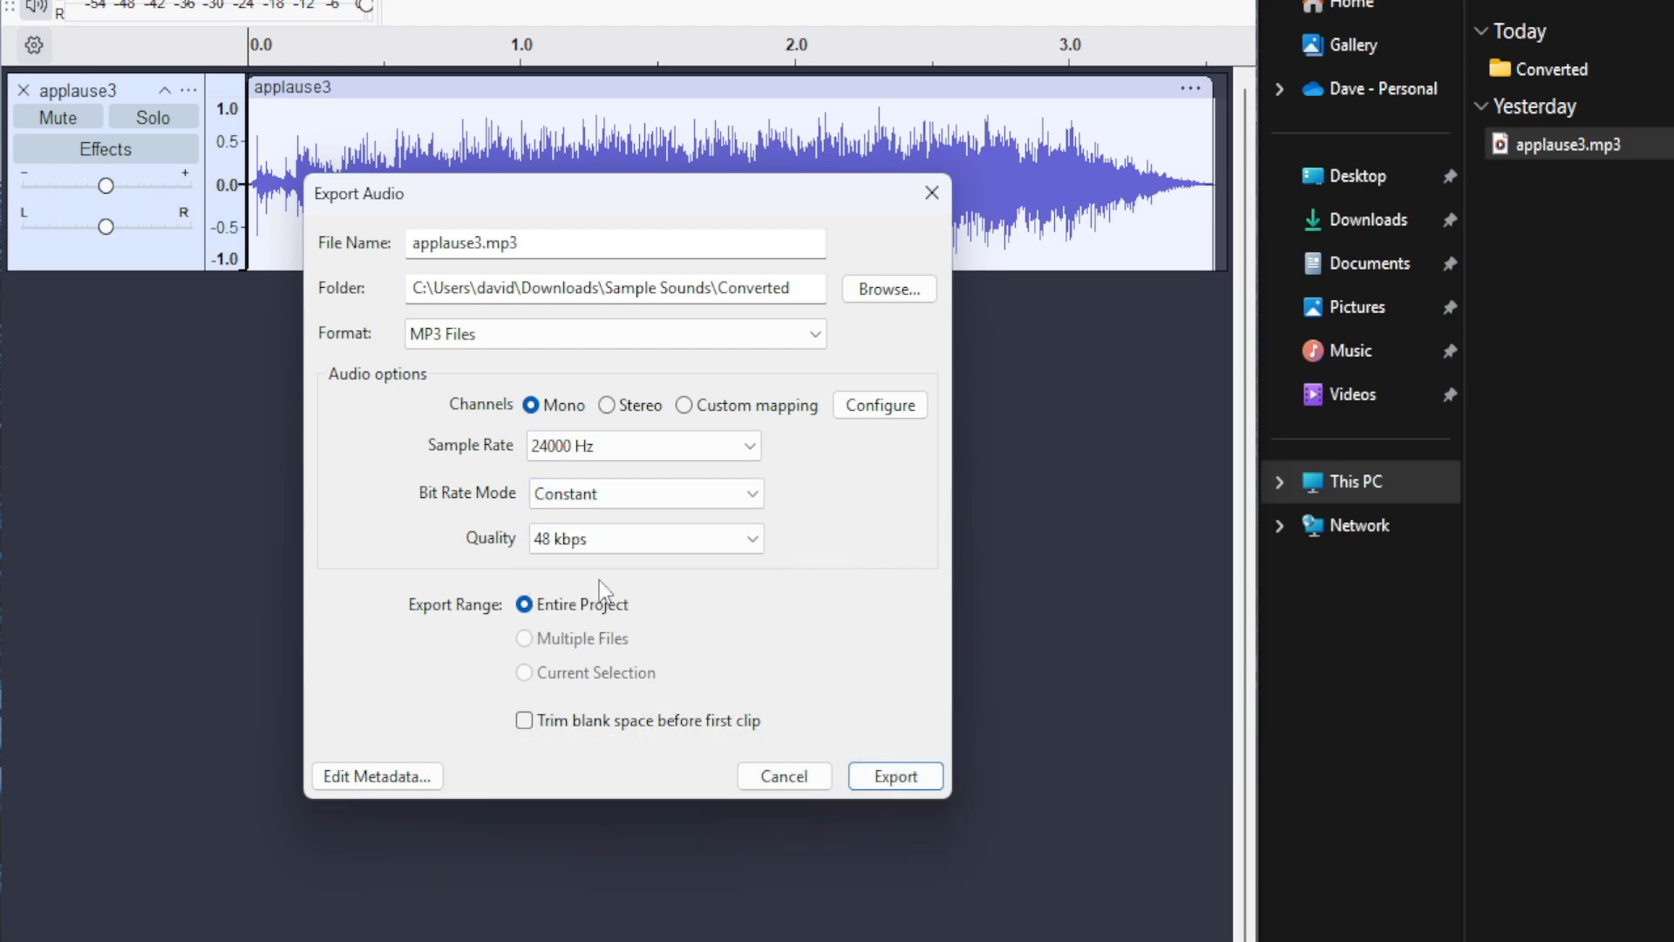
pyautogui.click(633, 539)
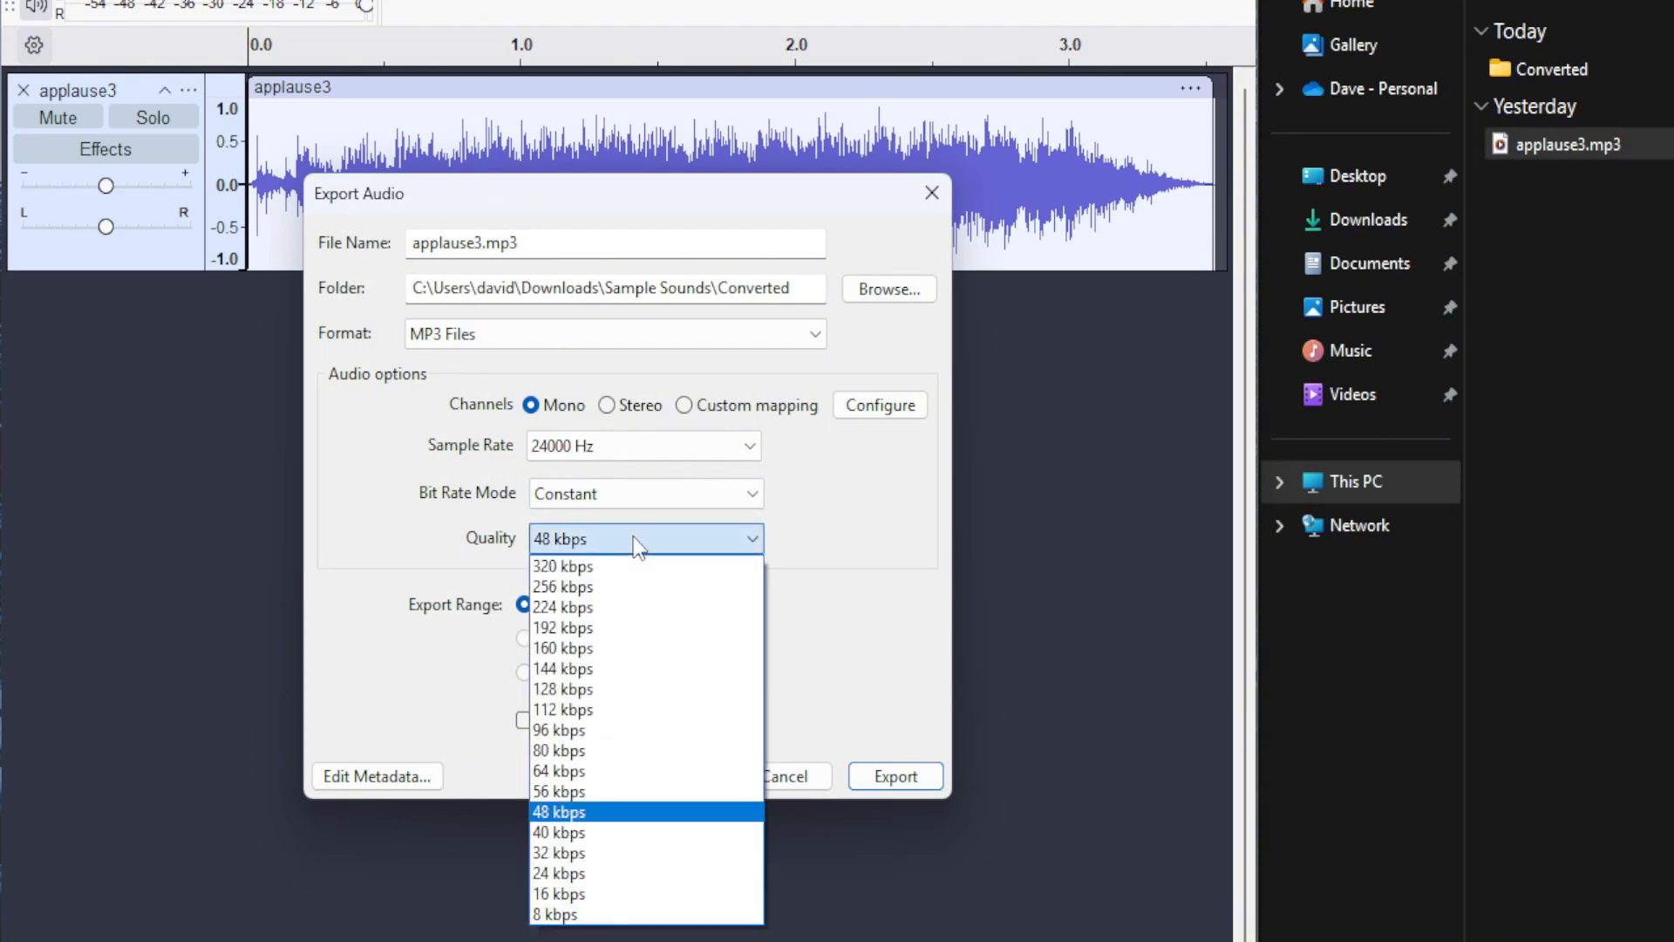
pyautogui.click(565, 811)
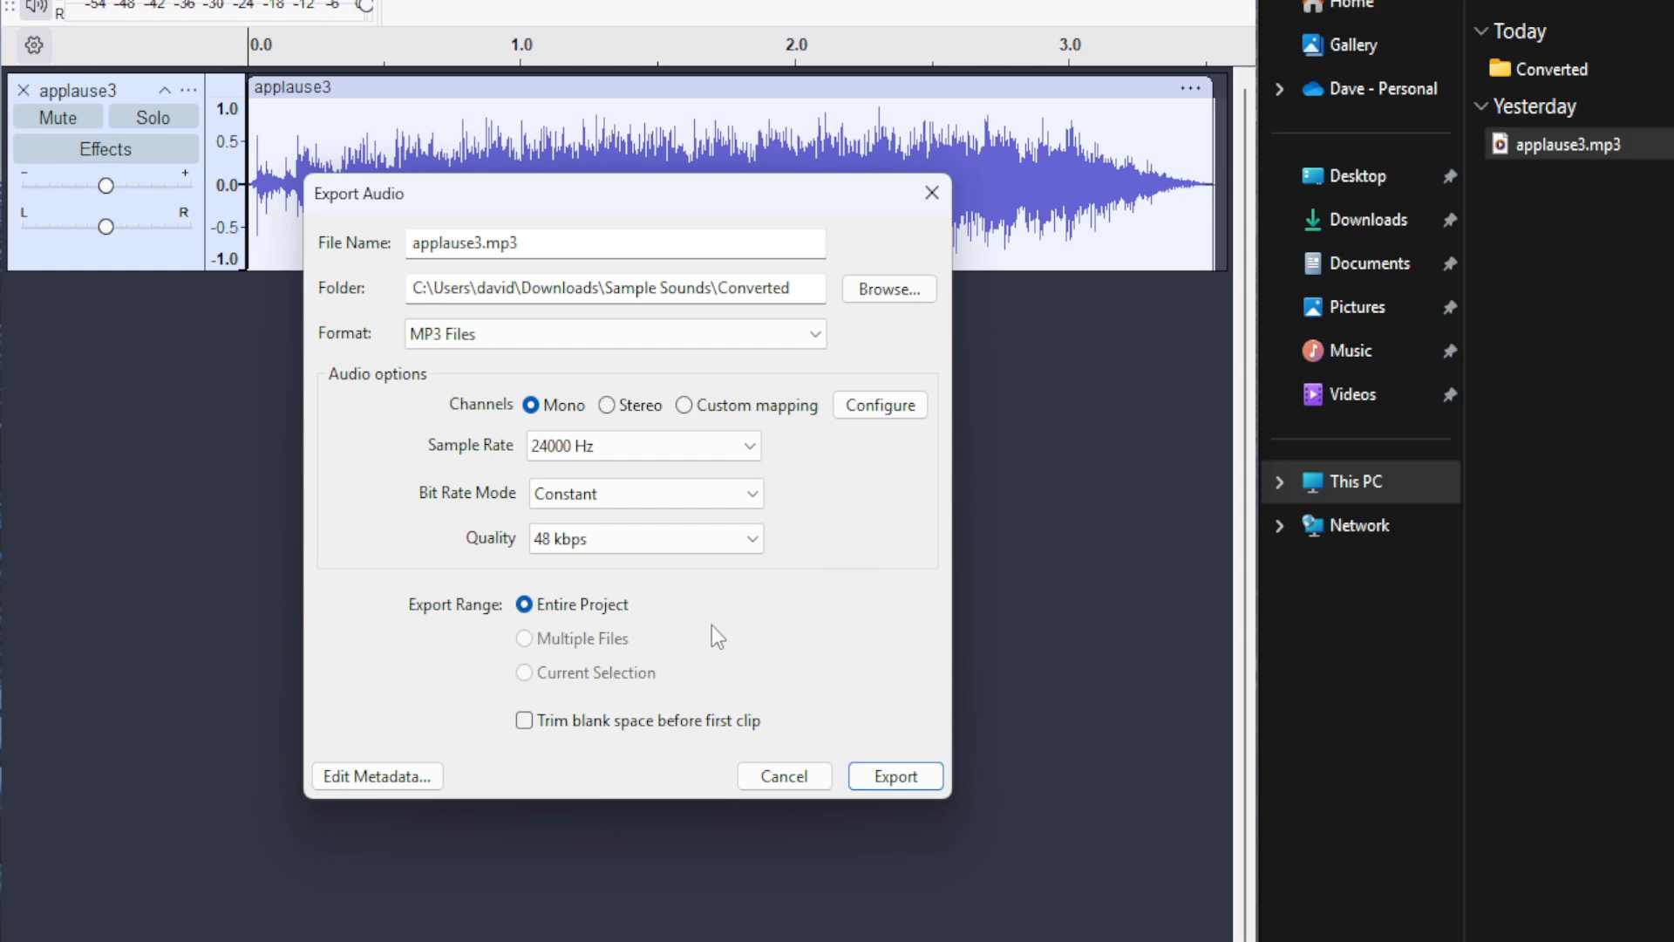
pyautogui.click(885, 776)
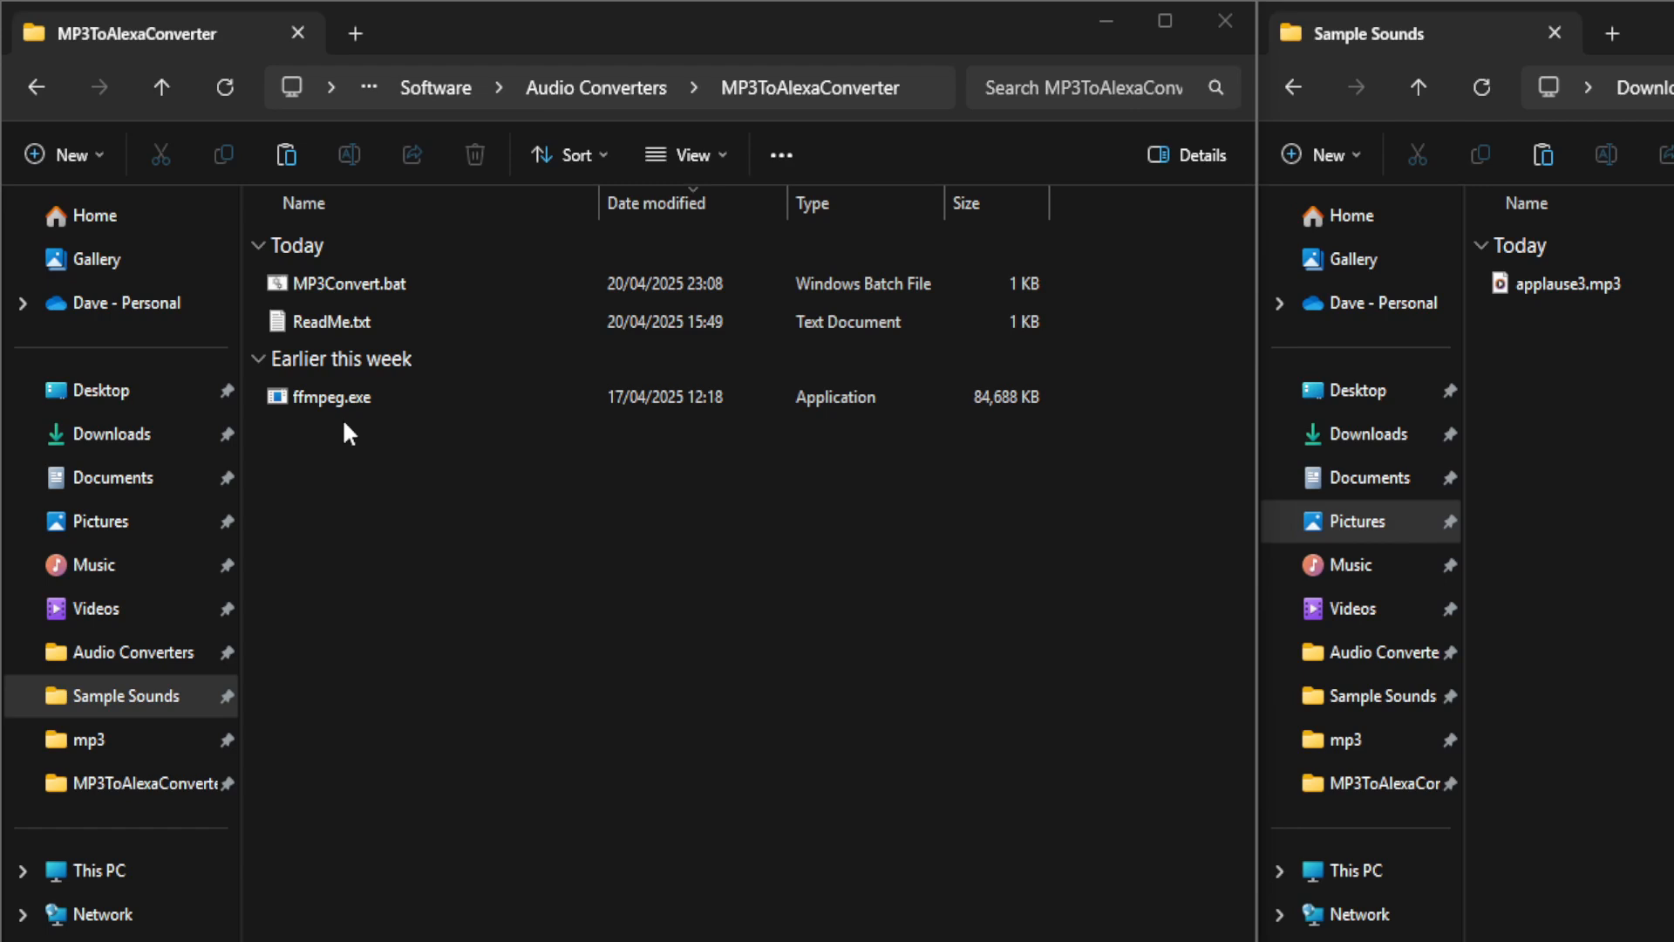
# Open MP3Convert.bat in Notepad for editing from its full right-click menu.
pyautogui.rightClick(366, 281)
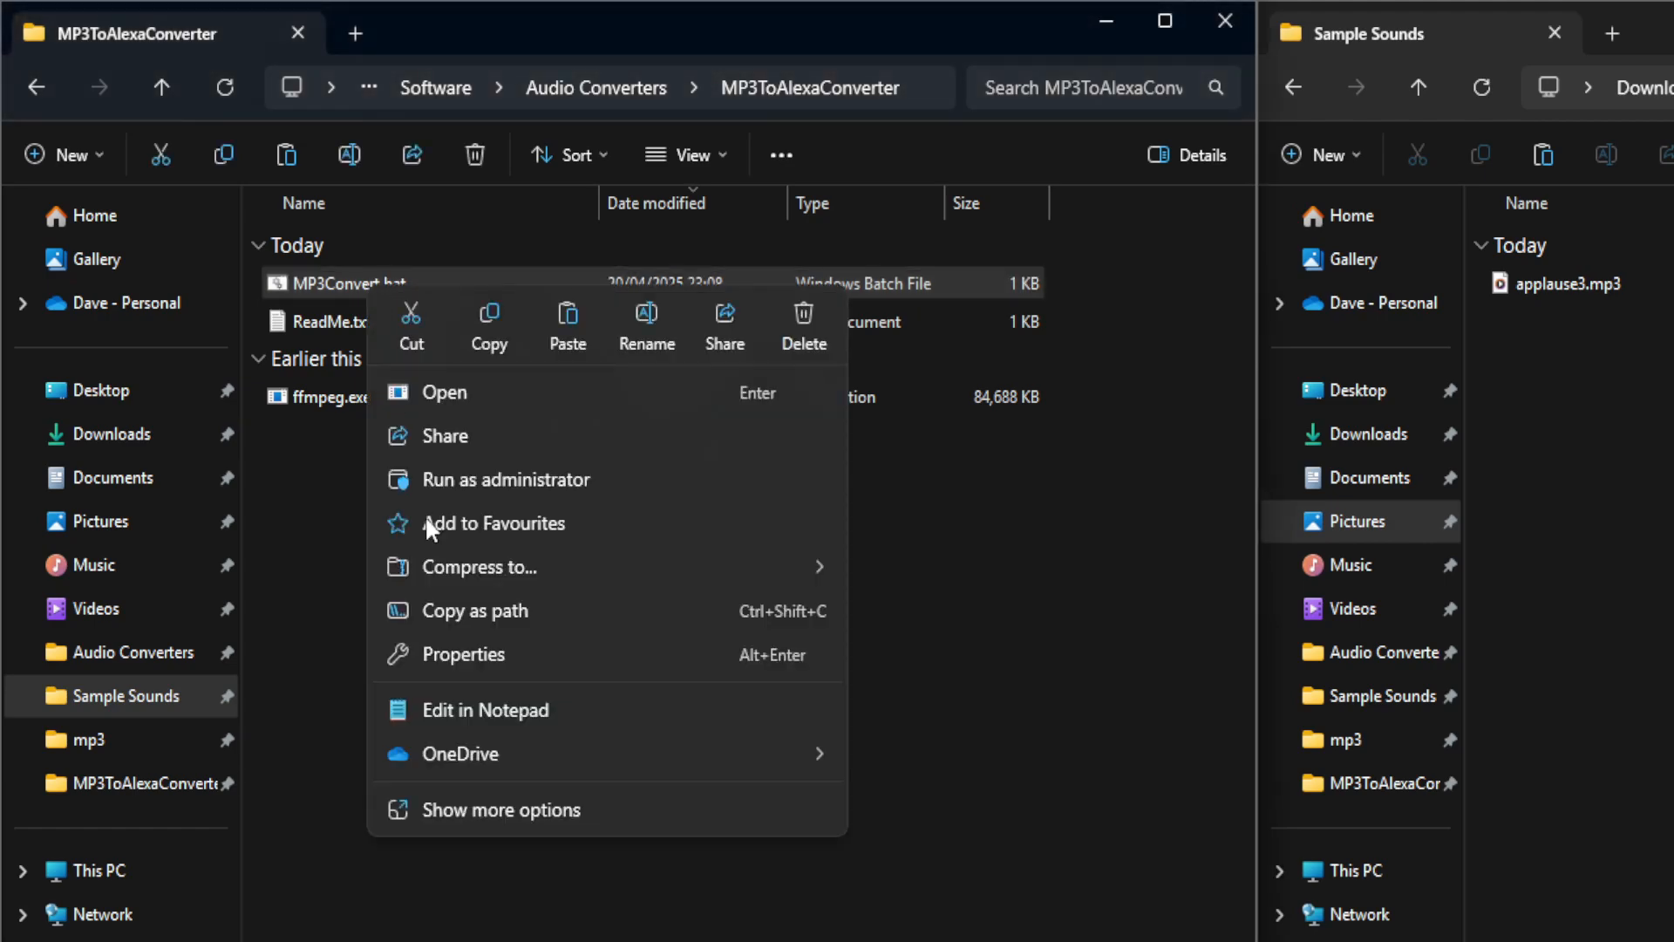
pyautogui.click(476, 809)
pyautogui.click(440, 361)
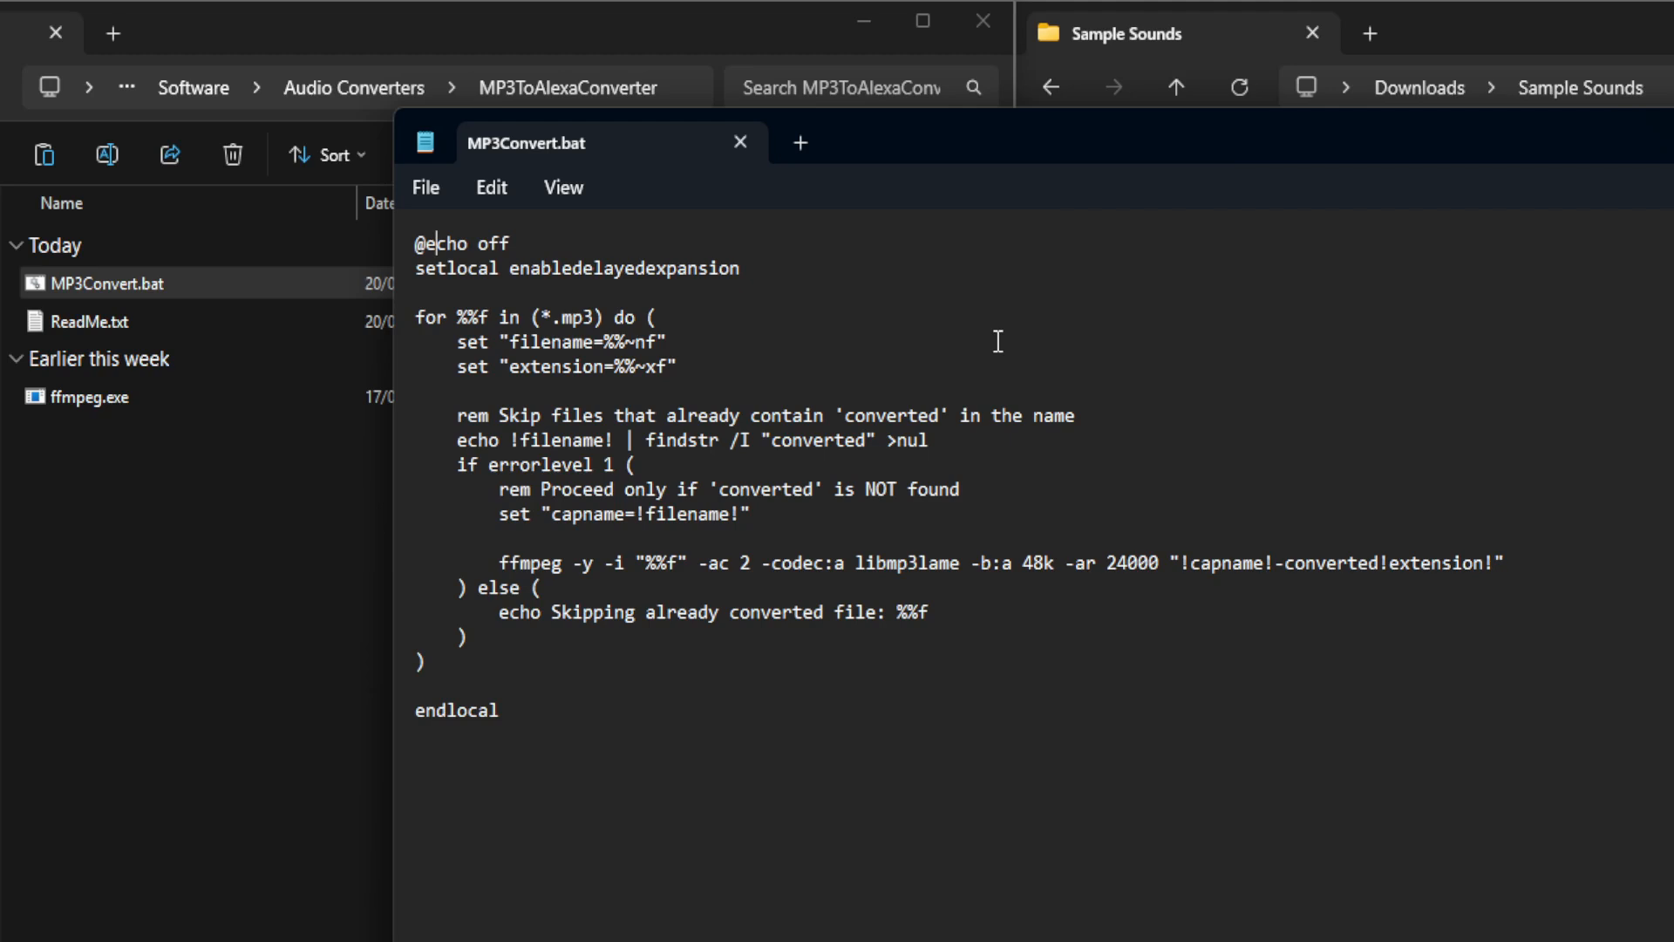
pyautogui.moveTo(531, 316); pyautogui.dragTo(604, 316)
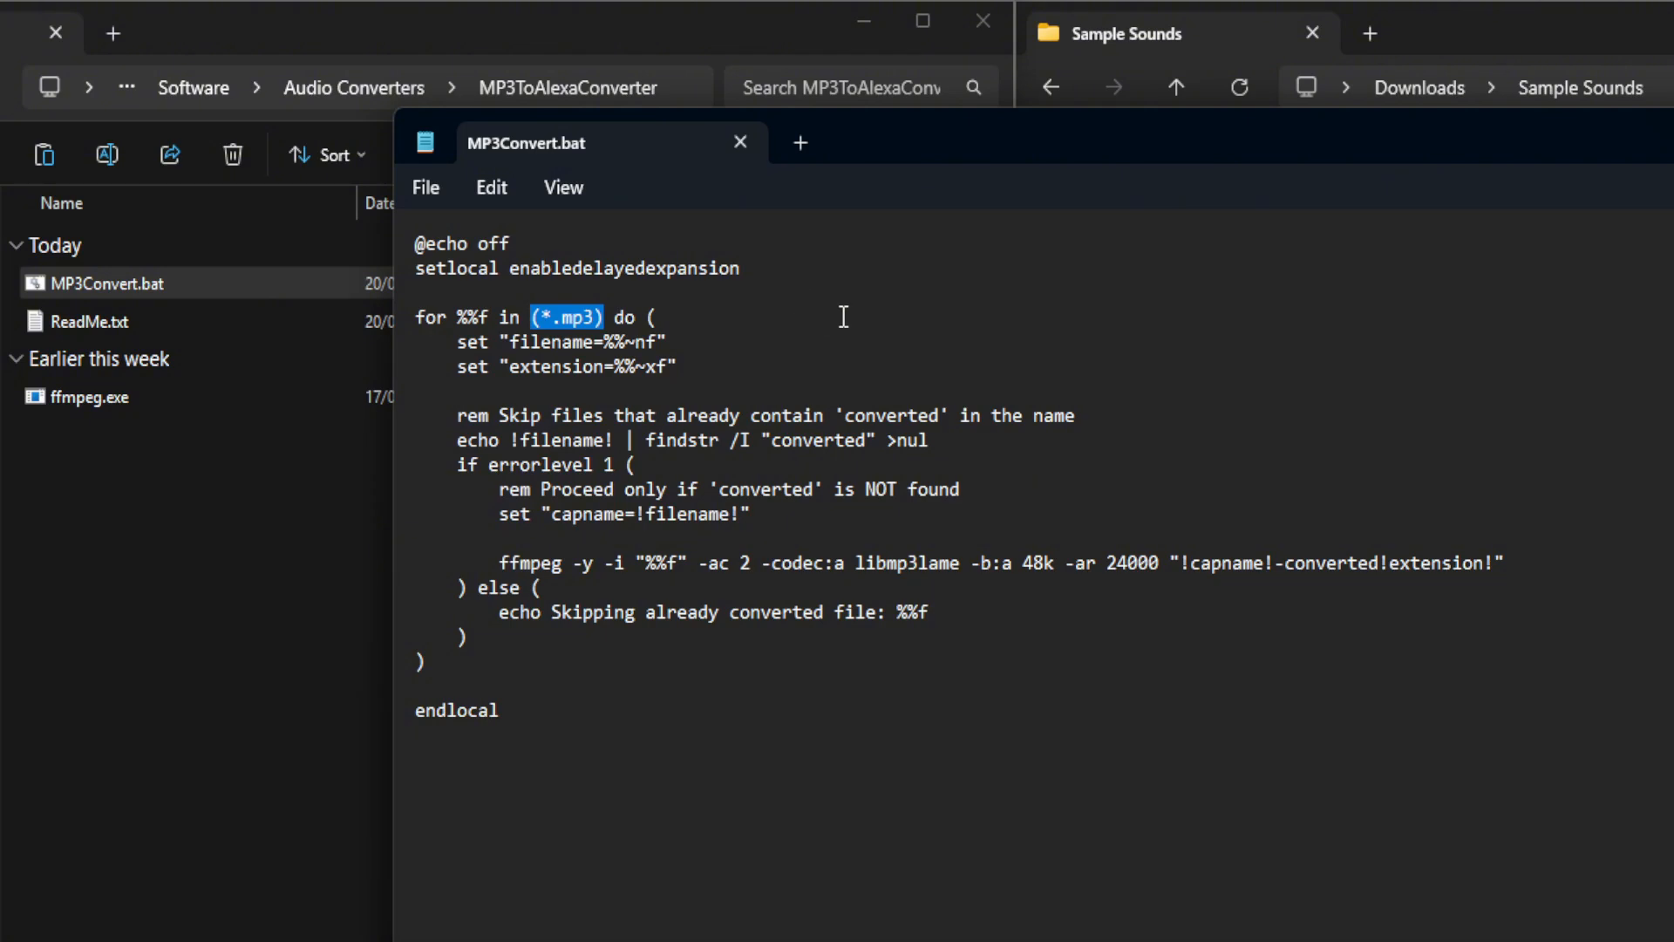
pyautogui.moveTo(941, 415); pyautogui.dragTo(842, 410)
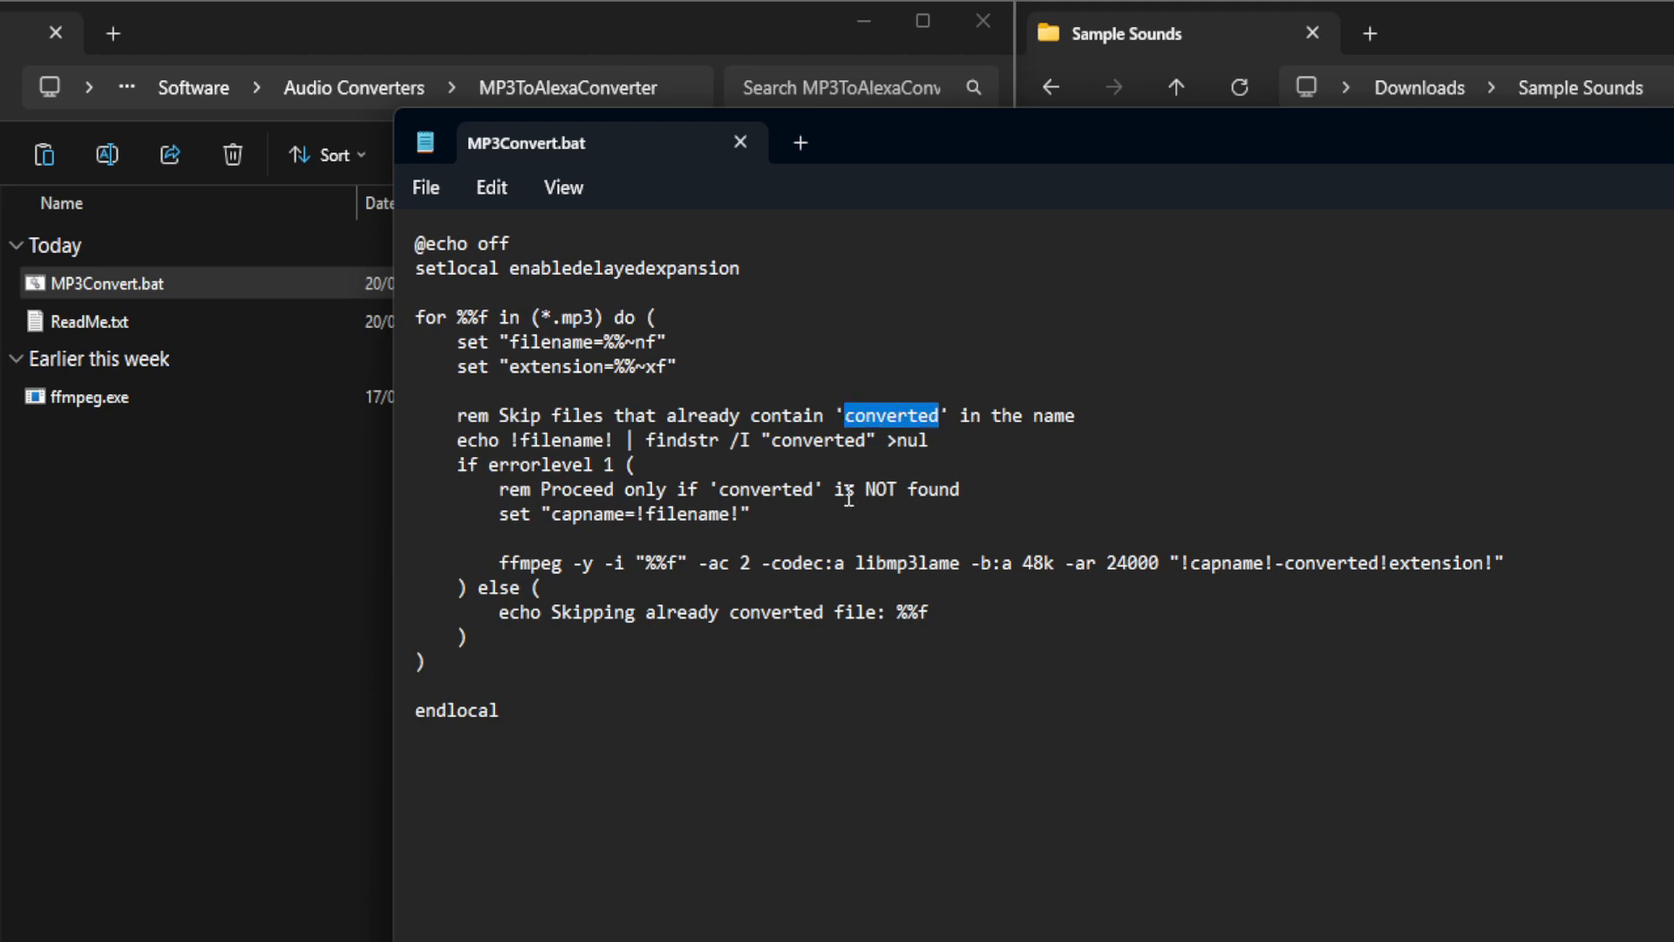
pyautogui.moveTo(1169, 562); pyautogui.dragTo(499, 565)
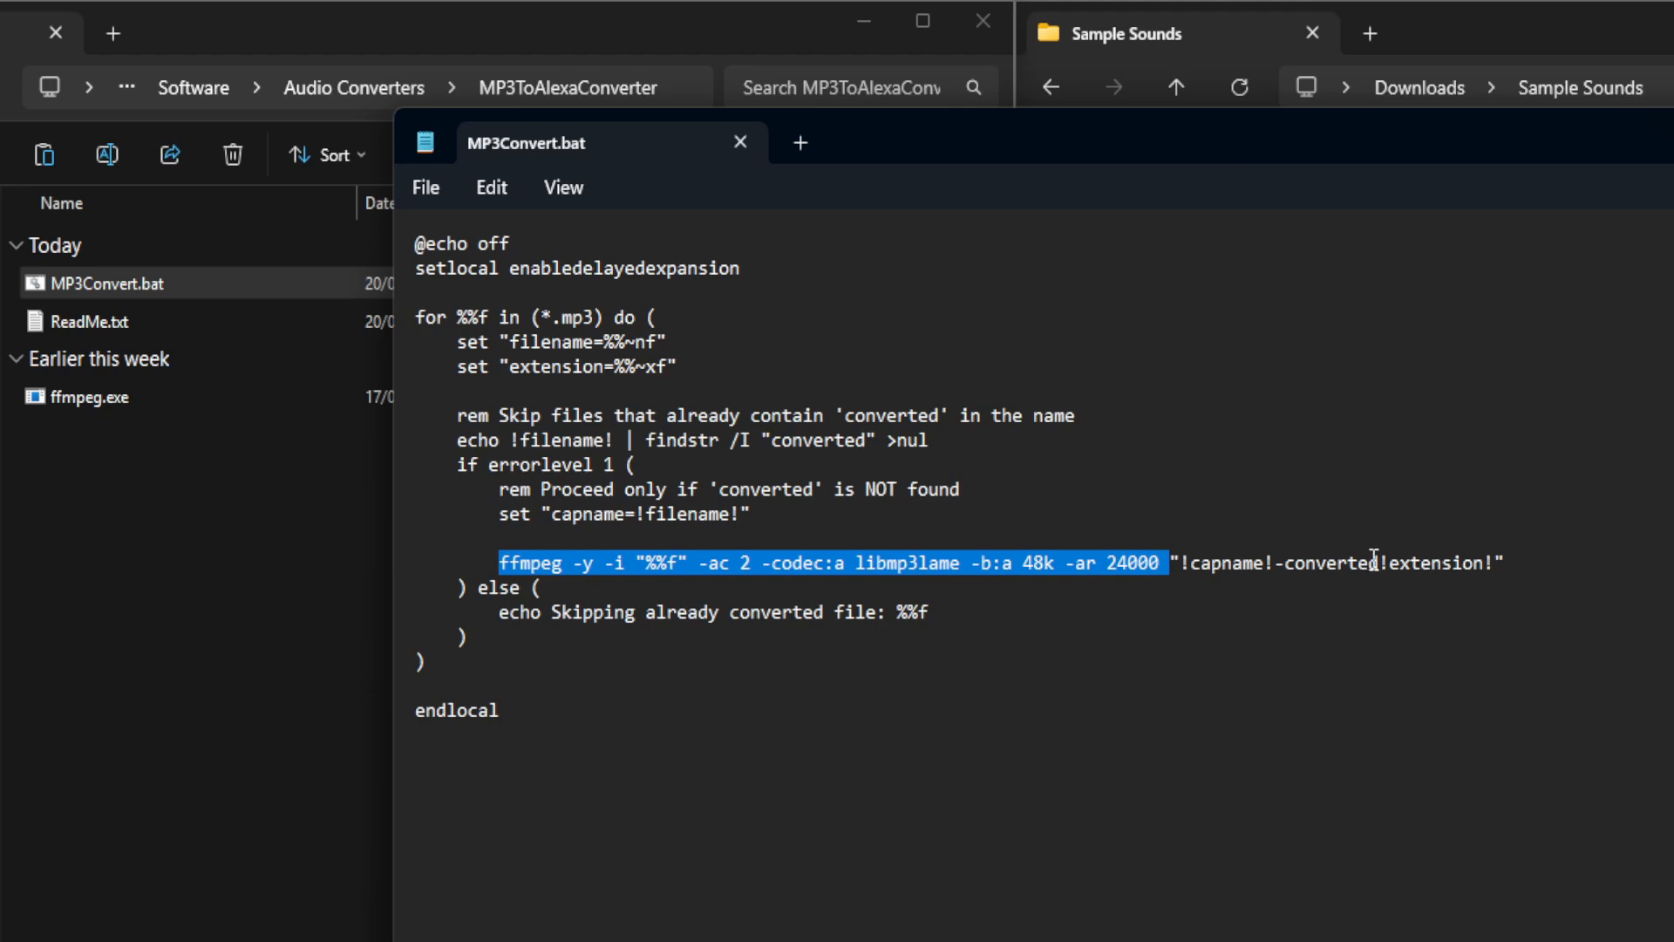
pyautogui.moveTo(1380, 562); pyautogui.dragTo(1273, 556)
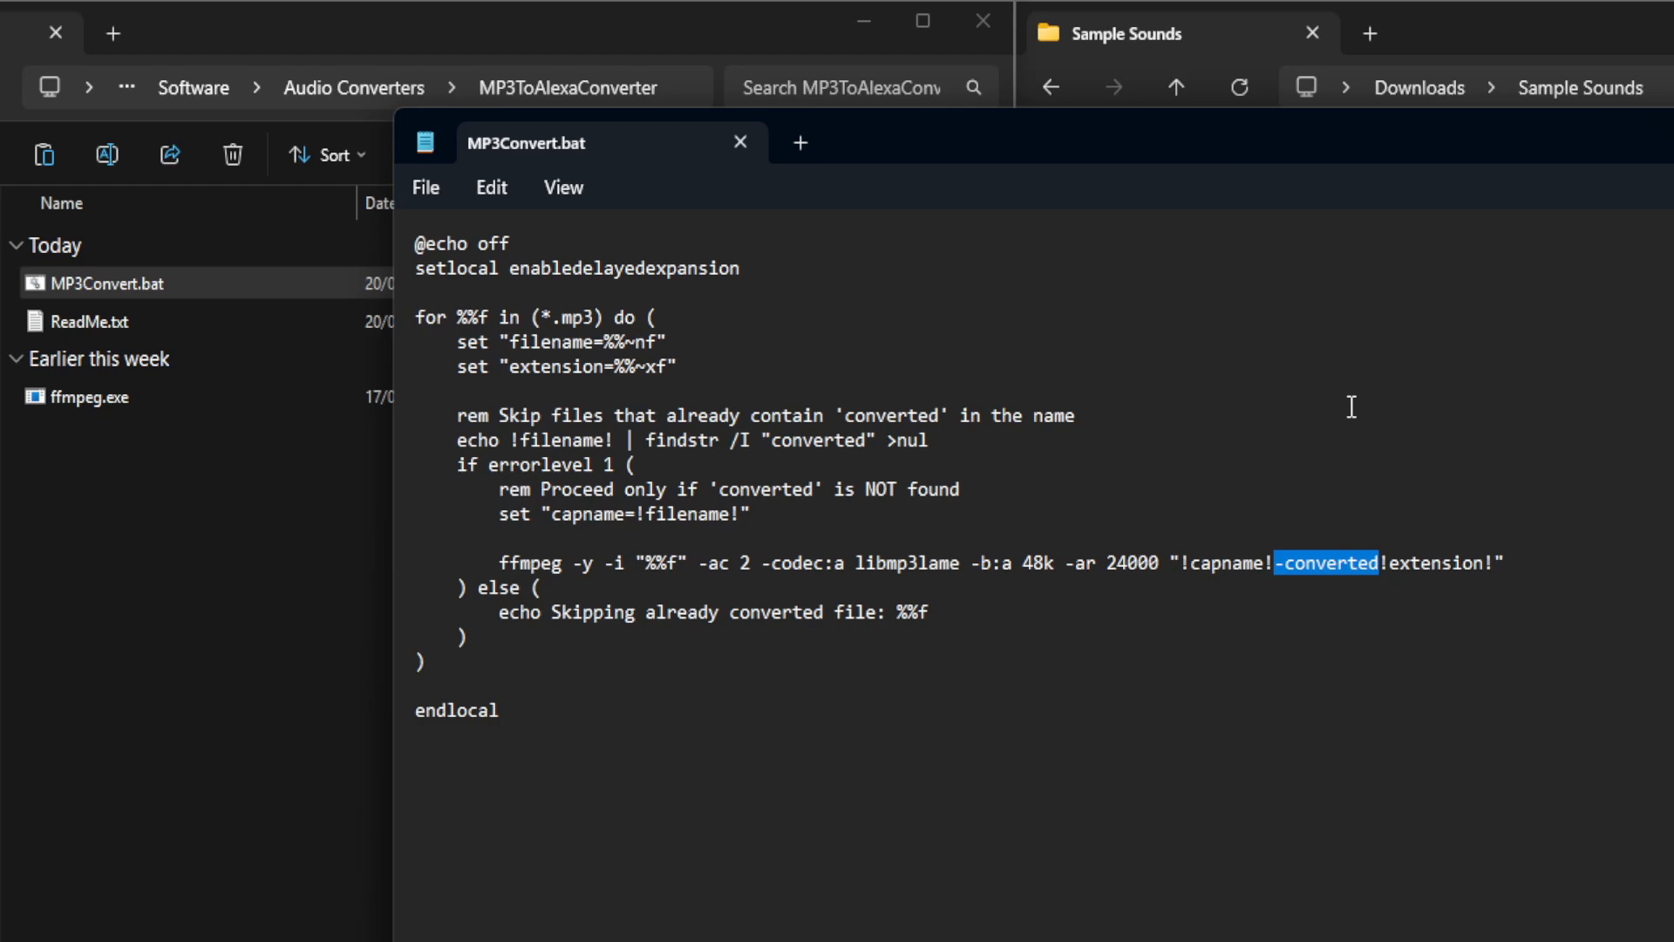
pyautogui.press('Right')
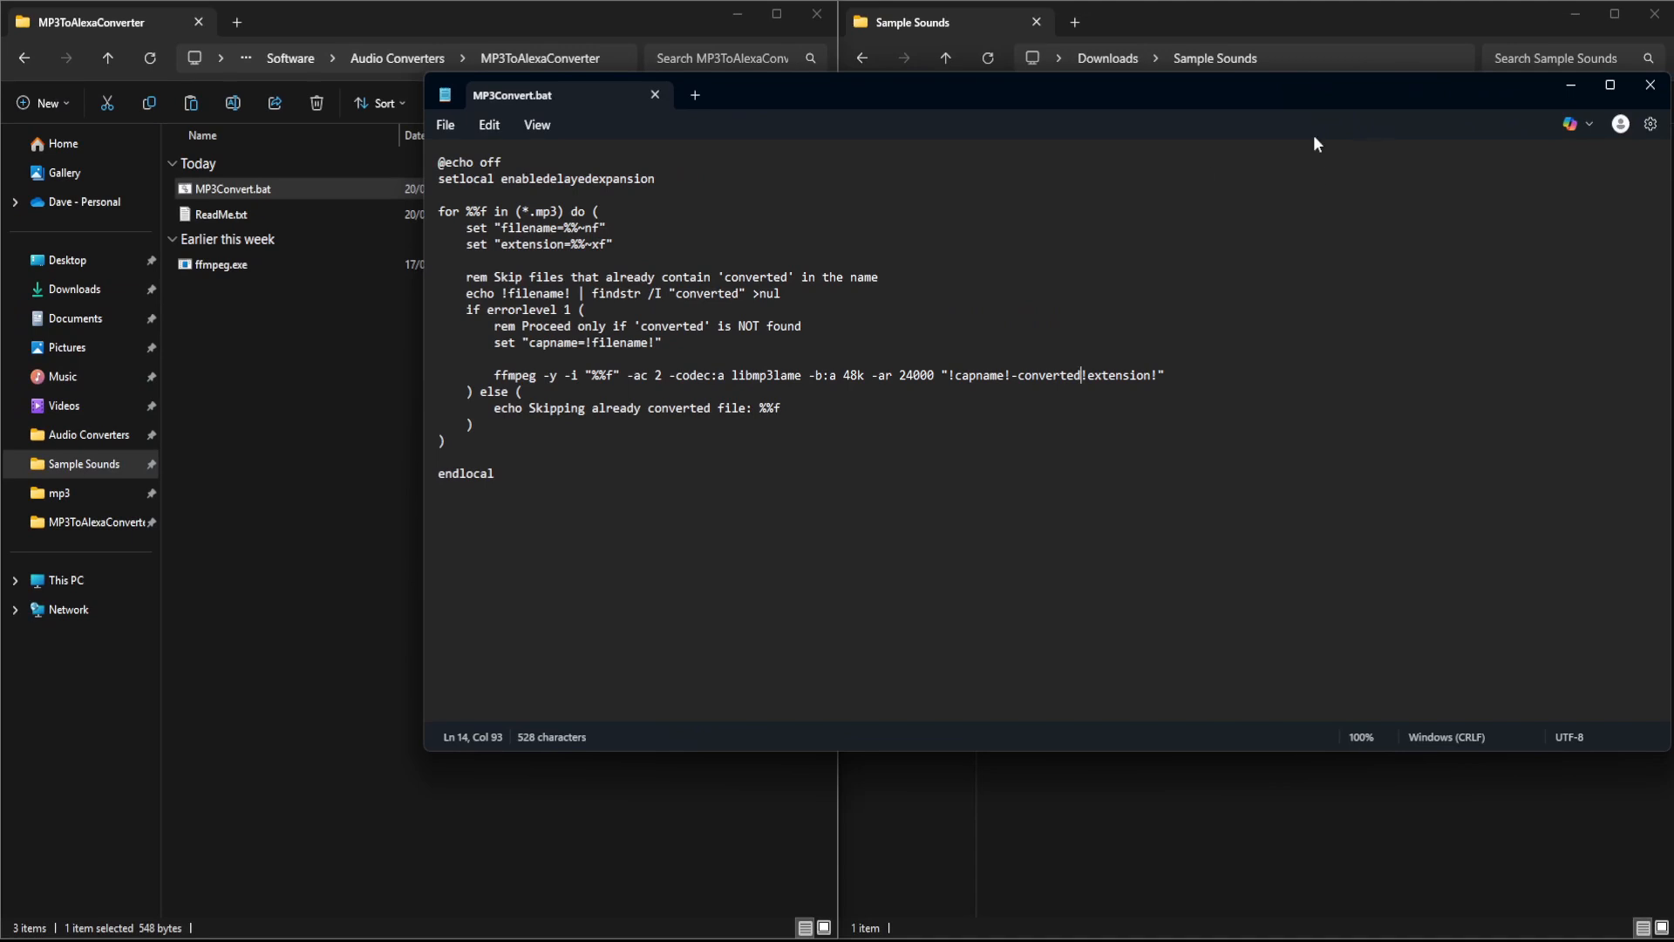
# Close Notepad and copy applause3.mp3 from Sample Sounds into the MP3ToAlexaConverter folder.
pyautogui.click(1651, 84)
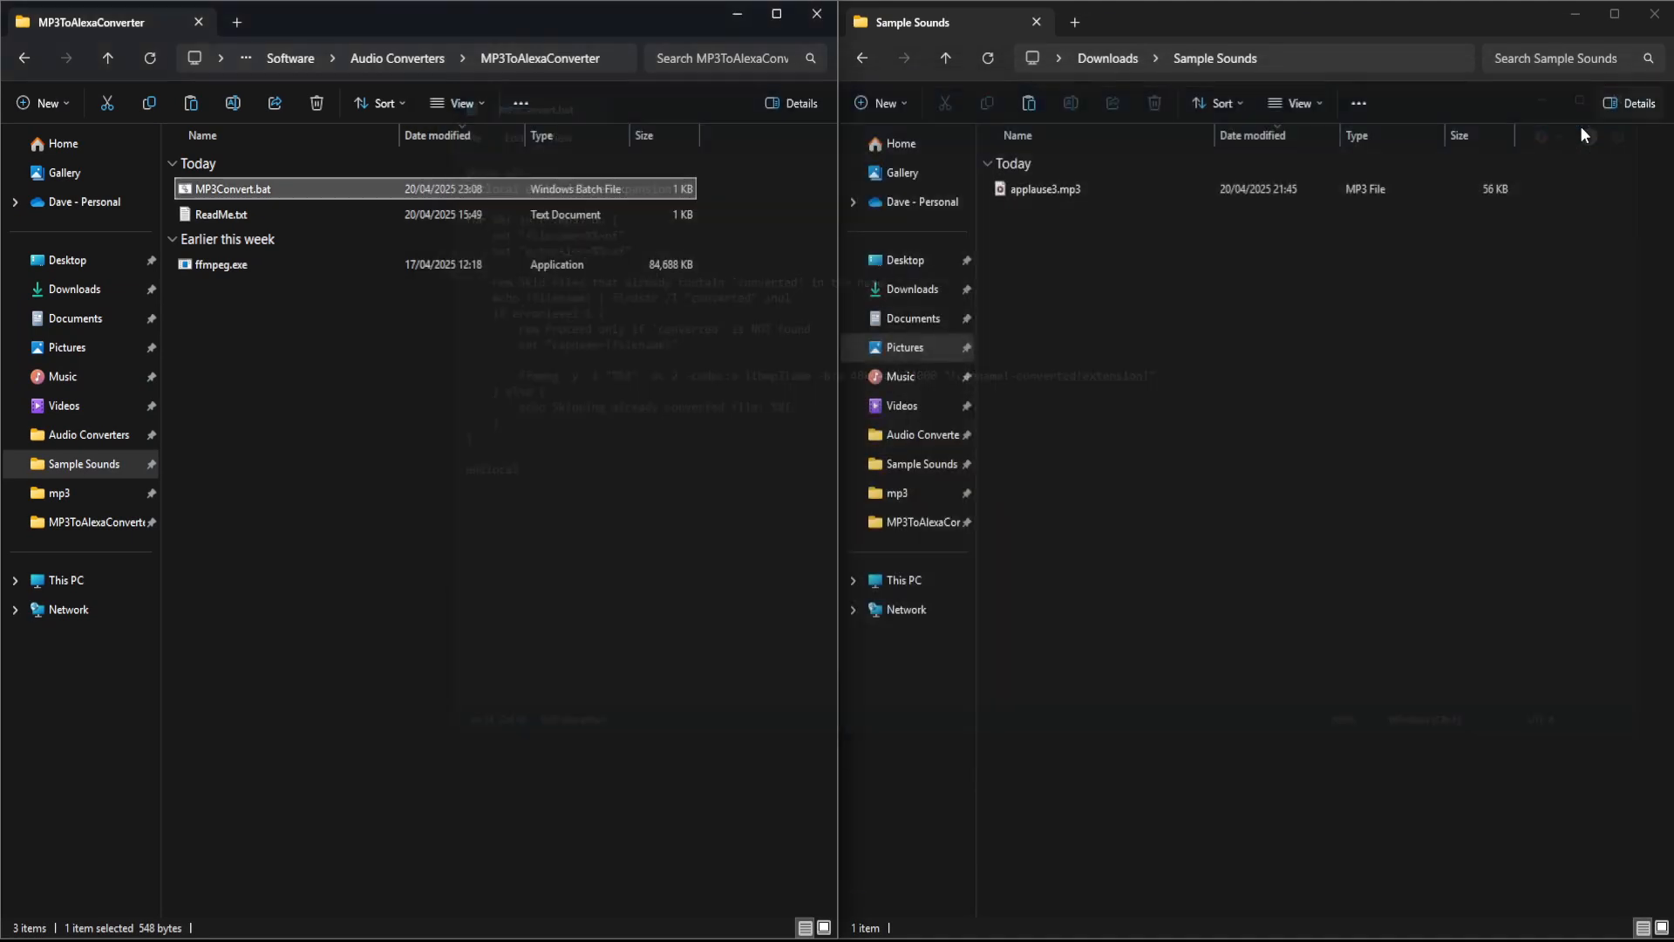
pyautogui.click(1071, 199)
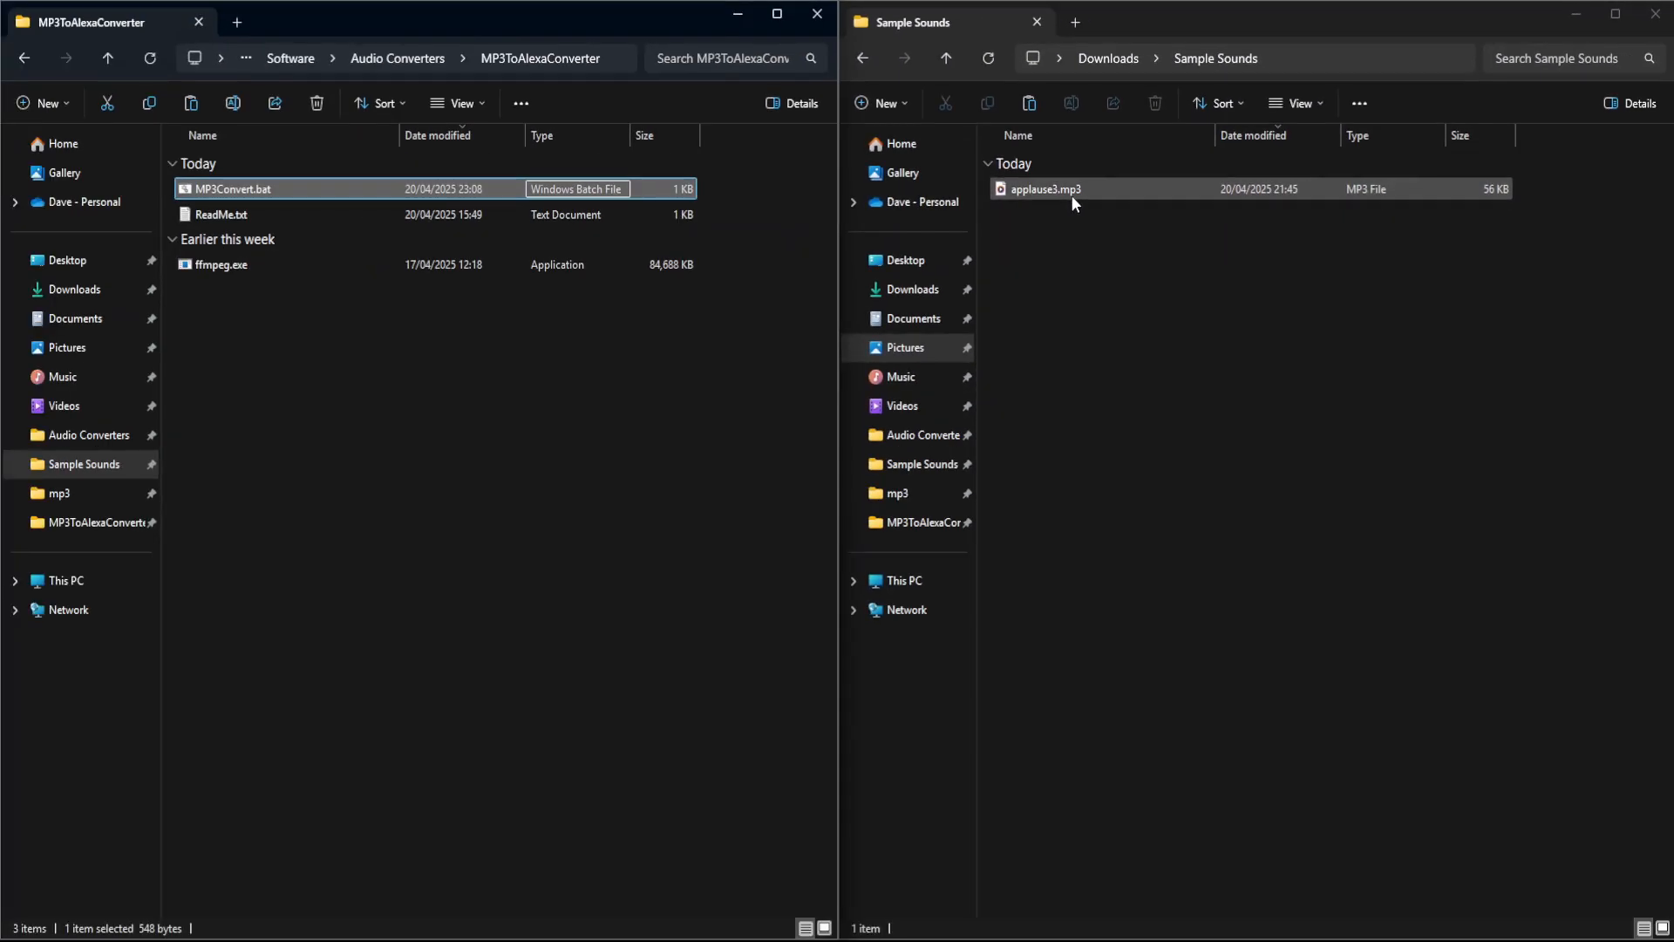
pyautogui.moveTo(1060, 195); pyautogui.dragTo(323, 429)
pyautogui.click(377, 441)
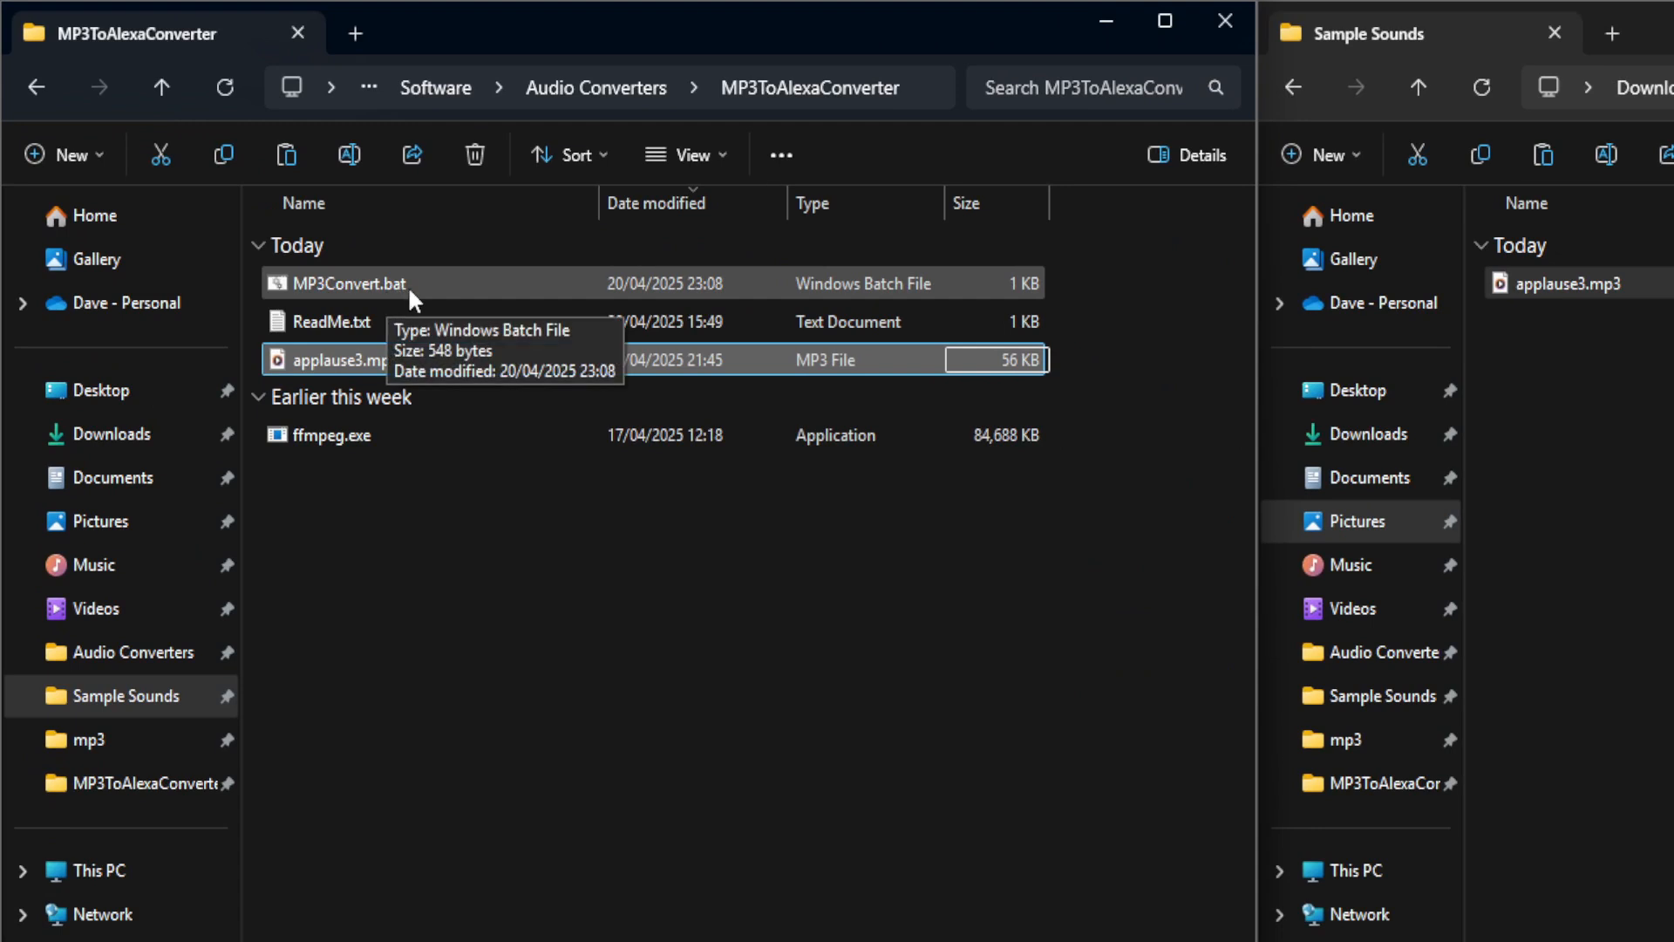
# Run MP3Convert.bat to produce applause3-converted.mp3, then go to Home Assistant's File editor.
pyautogui.click(406, 285)
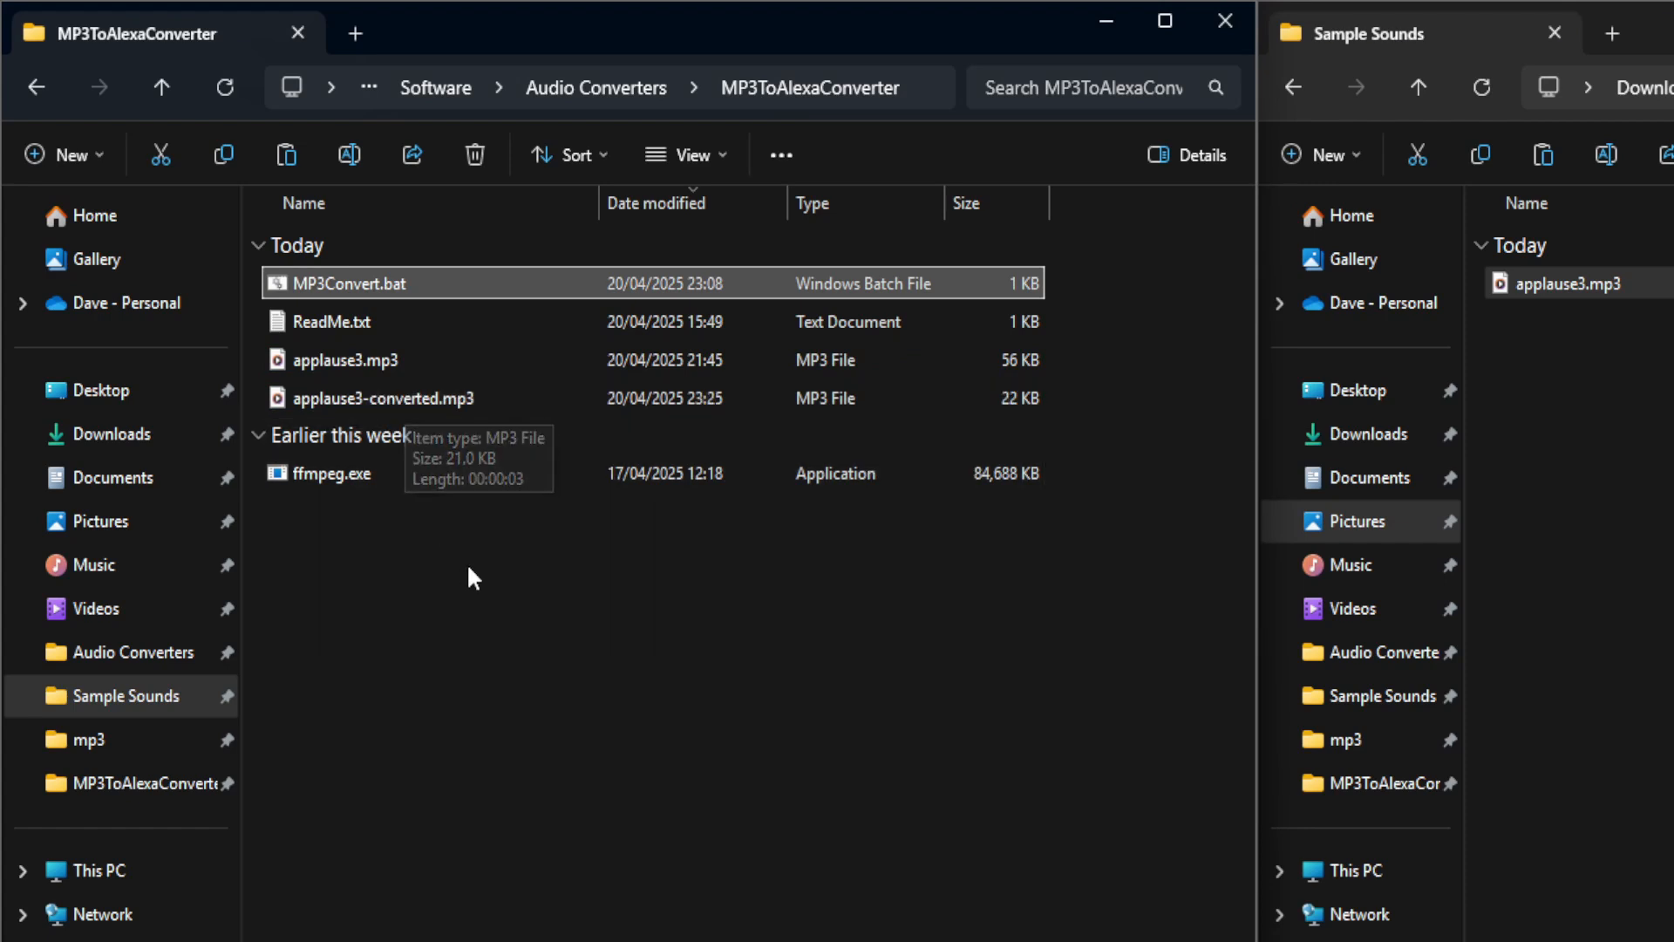
pyautogui.click(462, 399)
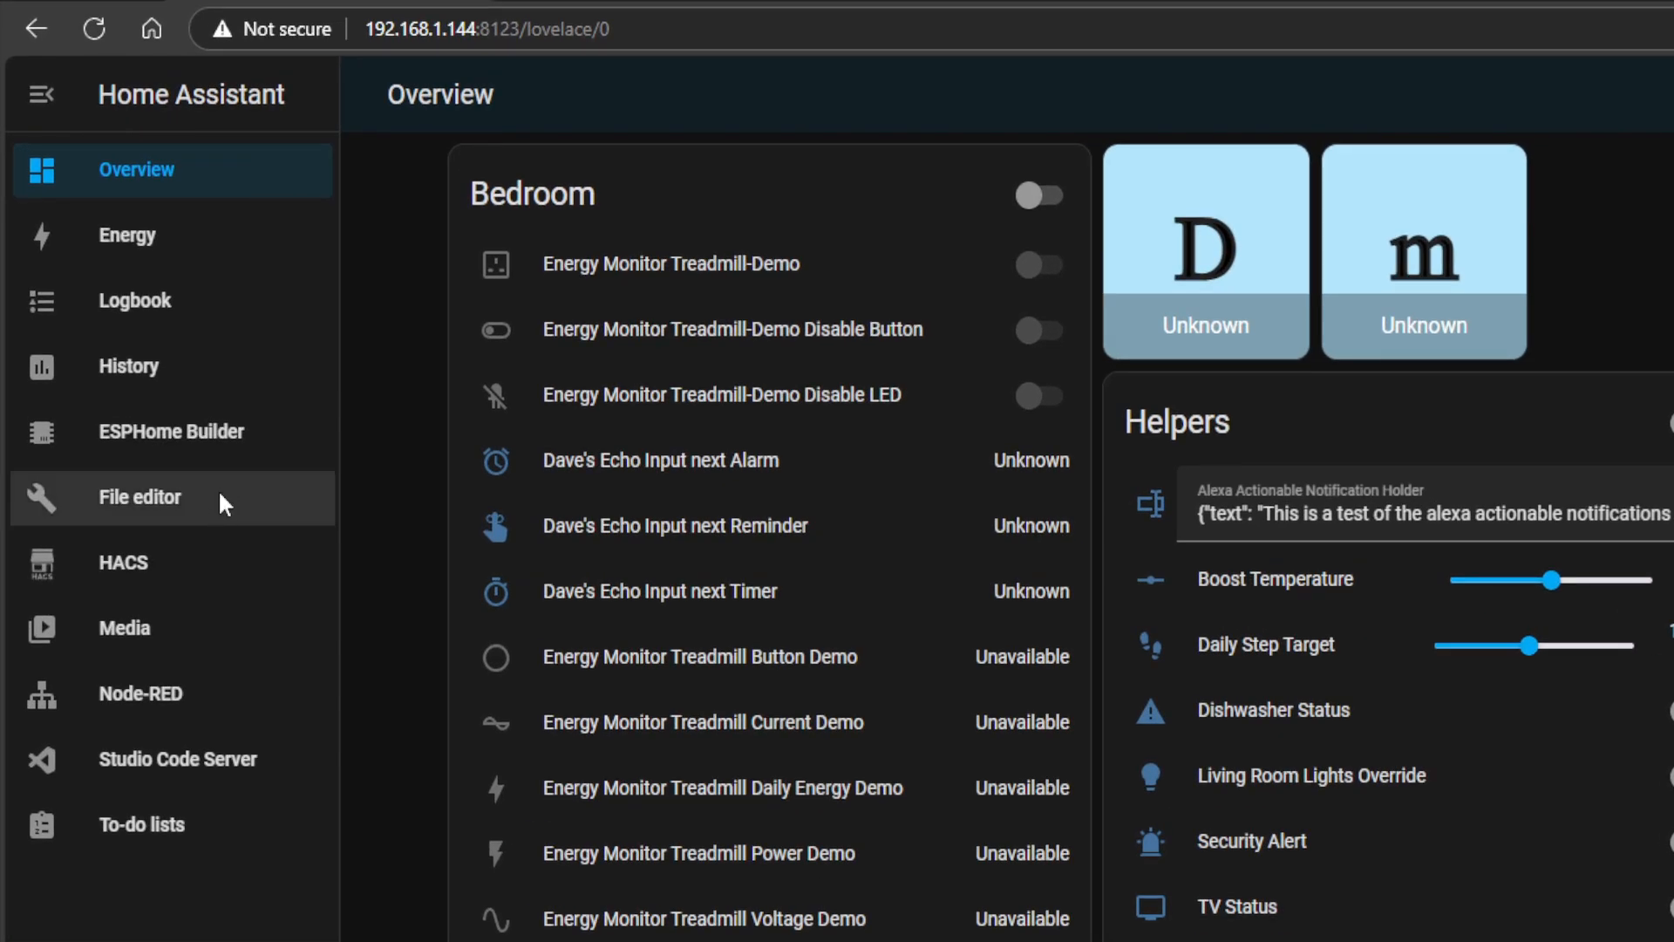
pyautogui.click(148, 364)
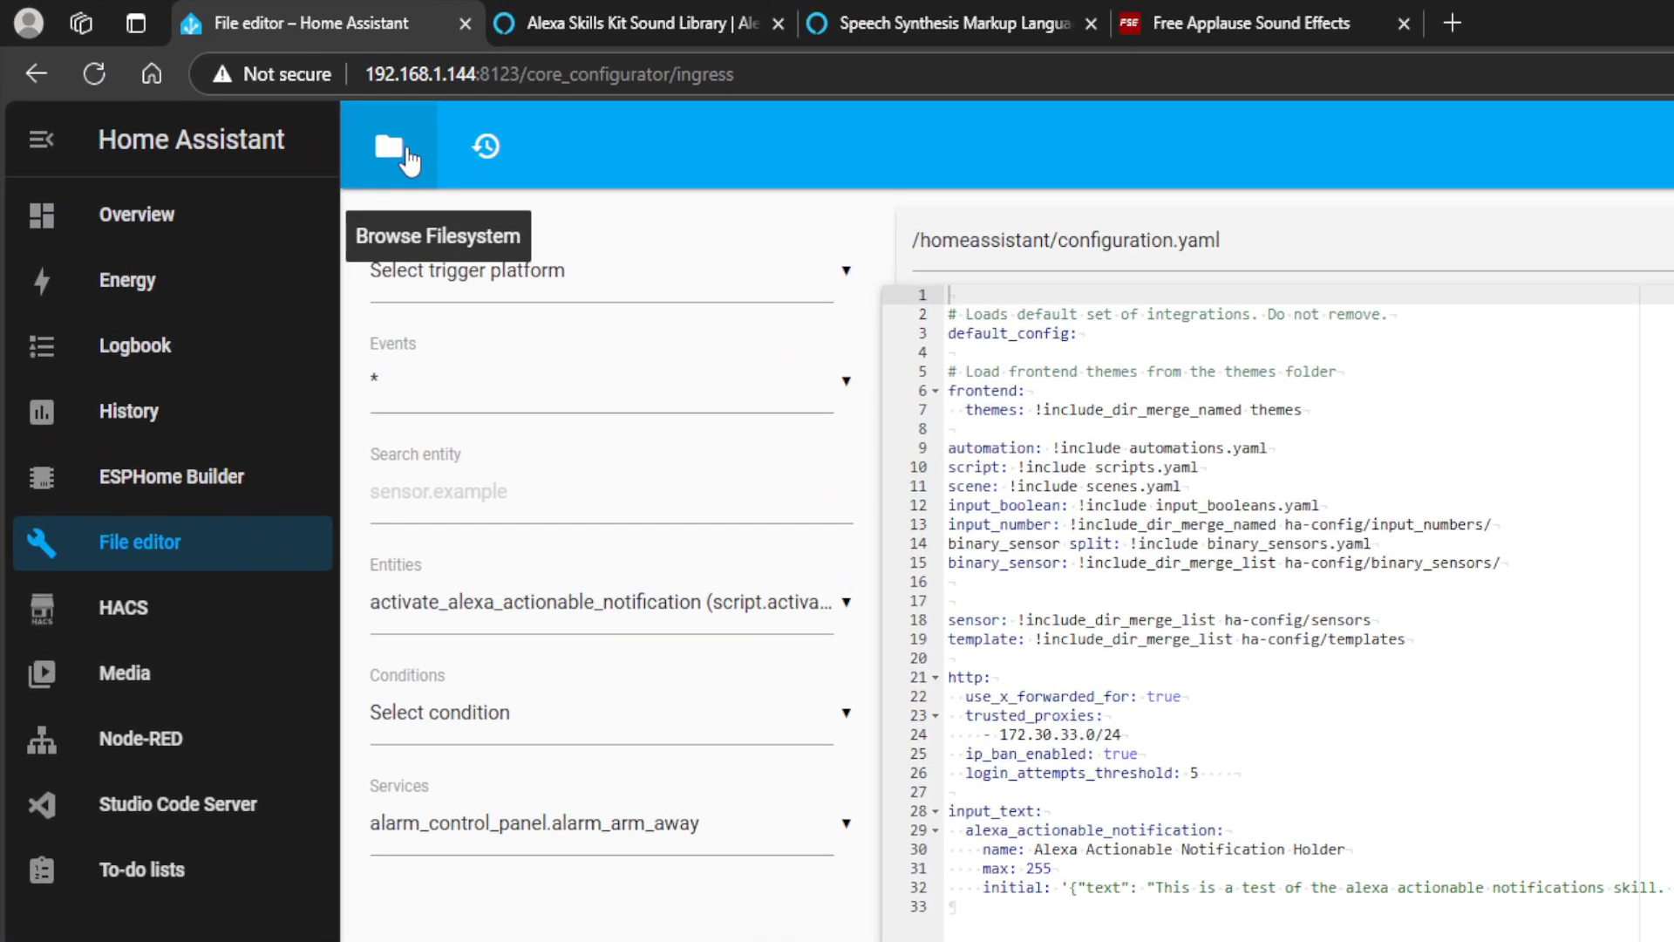
# Browse the configuration filesystem into www and then its mp3 folder of sounds.
pyautogui.click(404, 150)
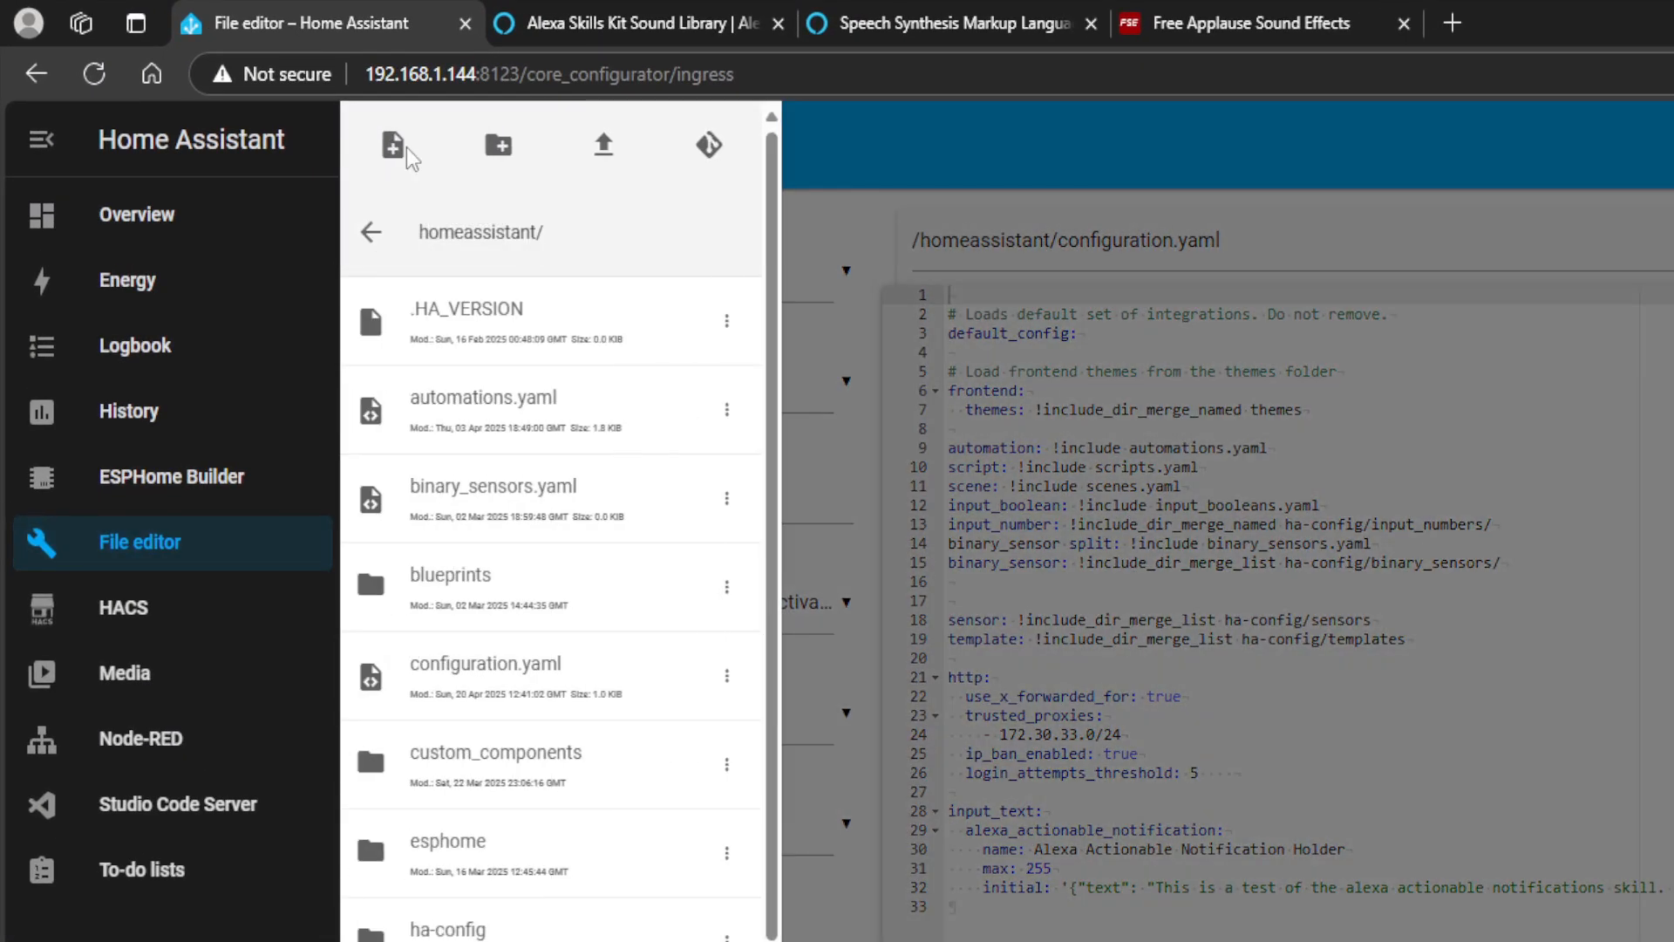
pyautogui.scroll(-5, 387, 472)
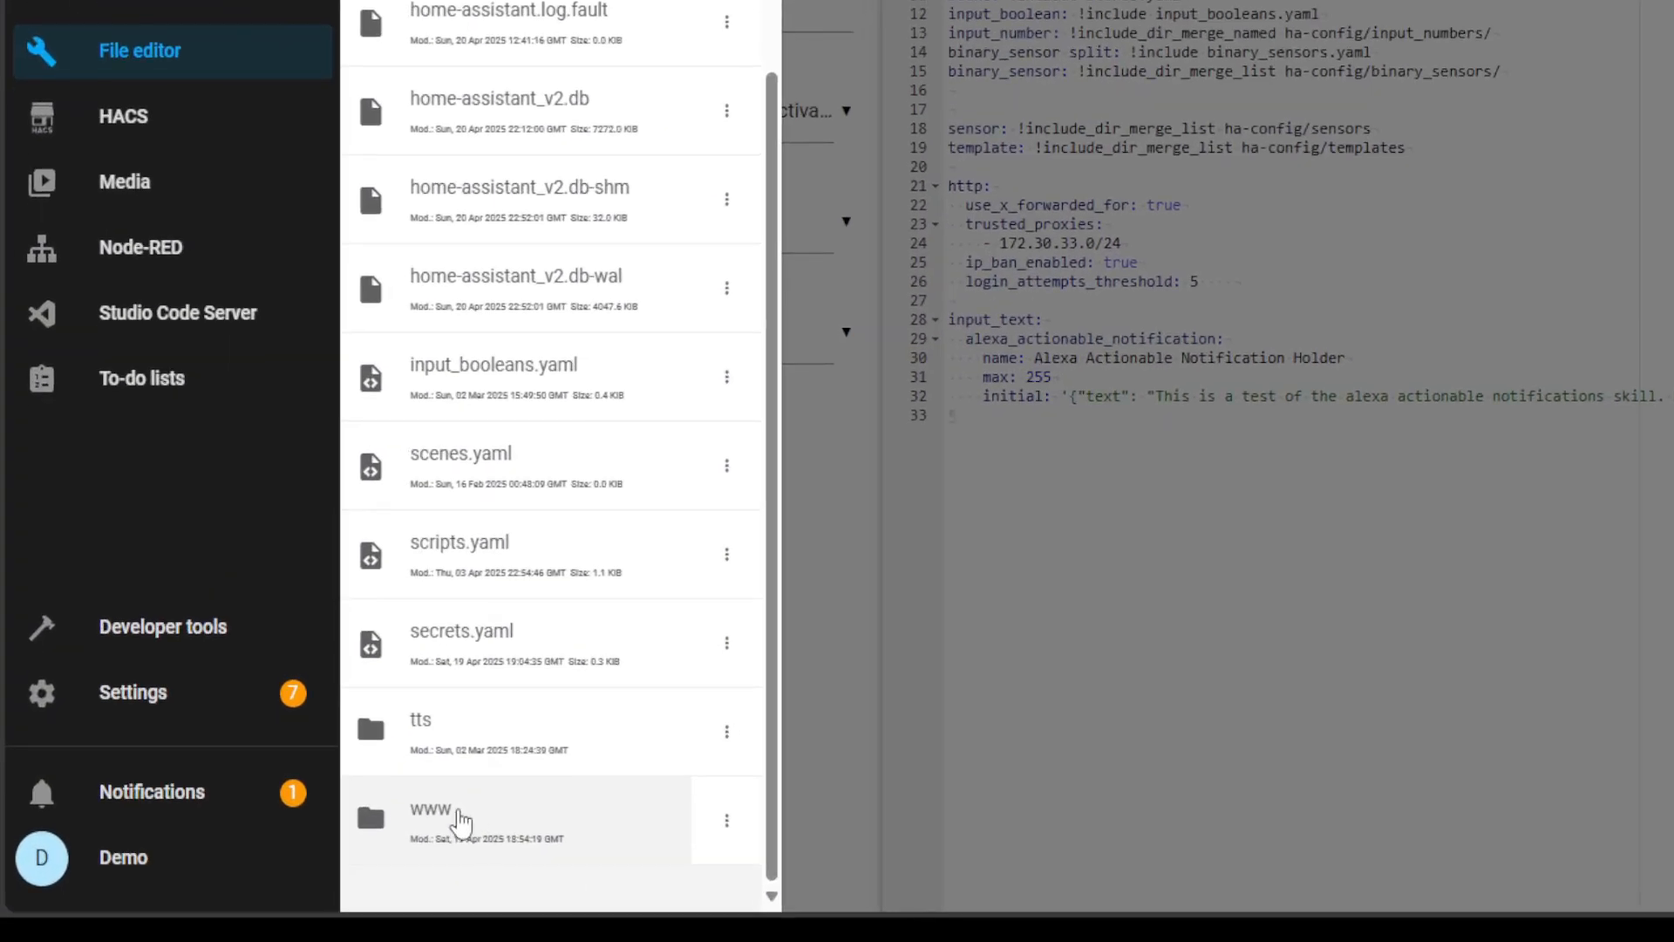
pyautogui.click(459, 819)
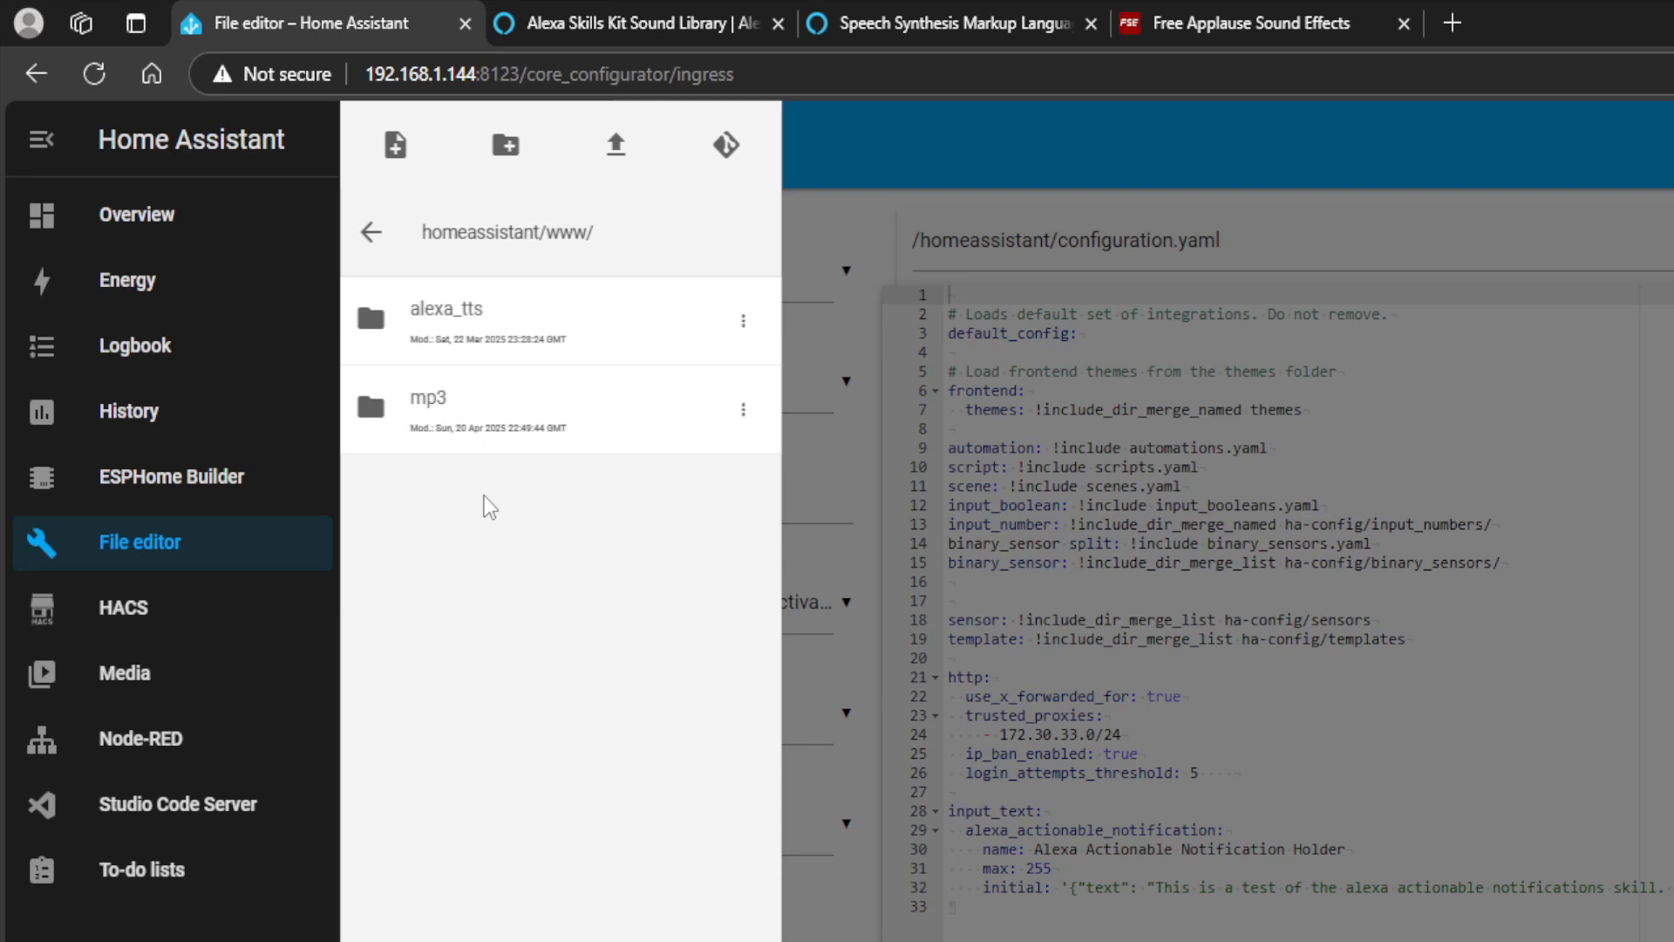
pyautogui.click(430, 403)
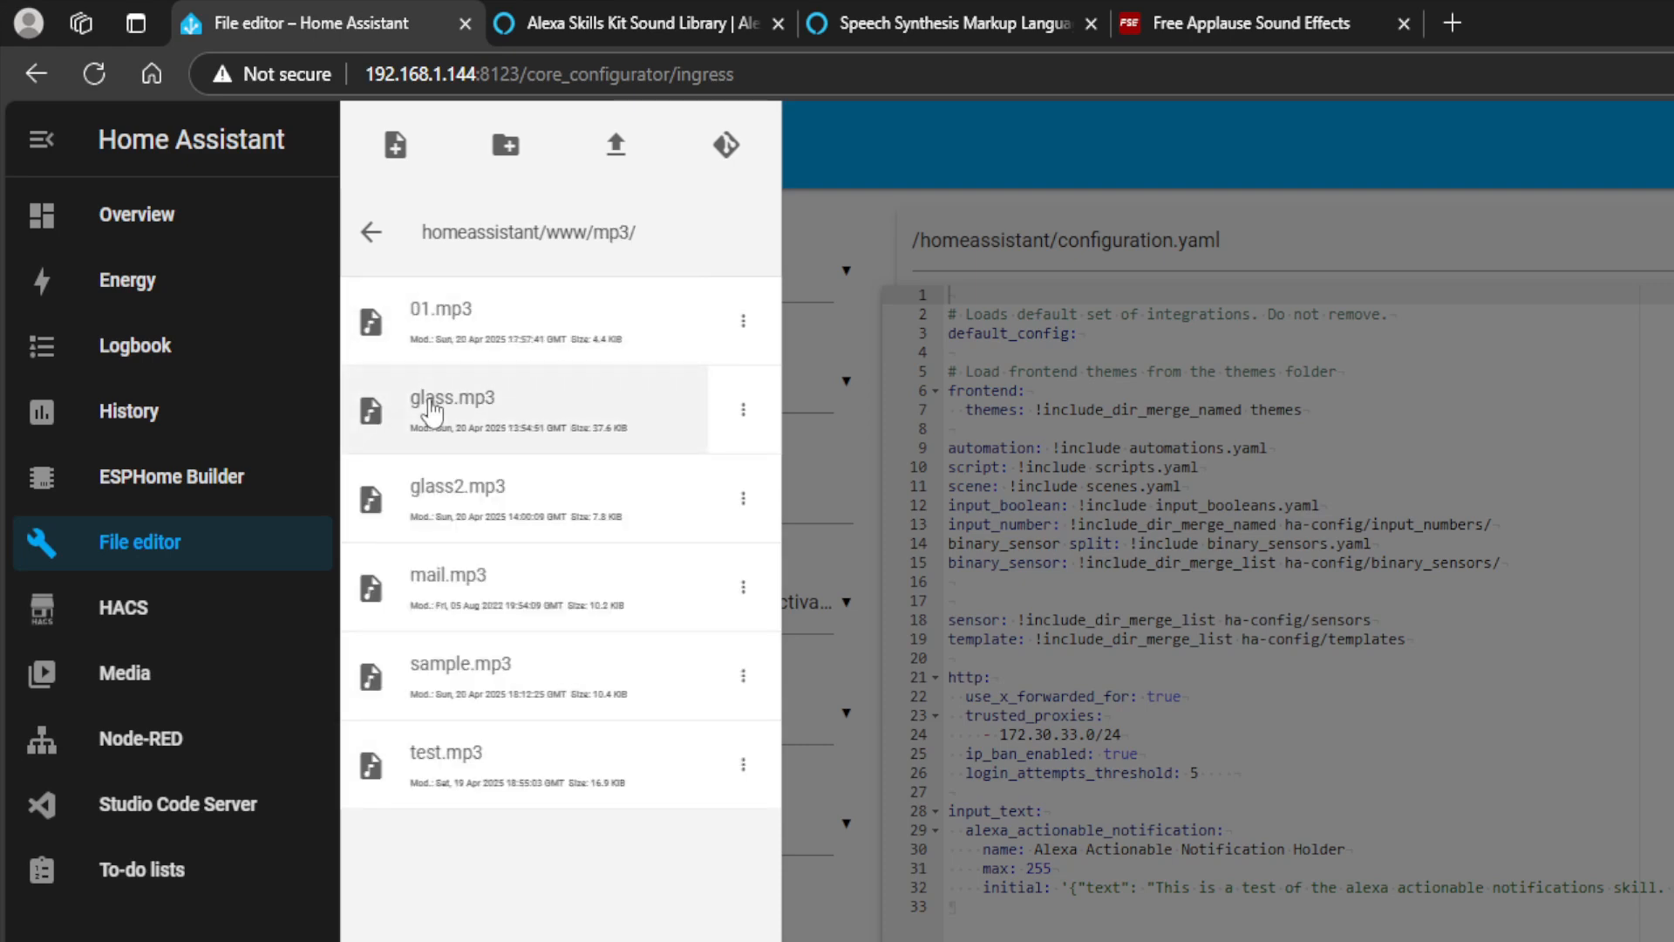
# Upload applause3.mp3 from the computer into the www/mp3 folder.
pyautogui.click(613, 152)
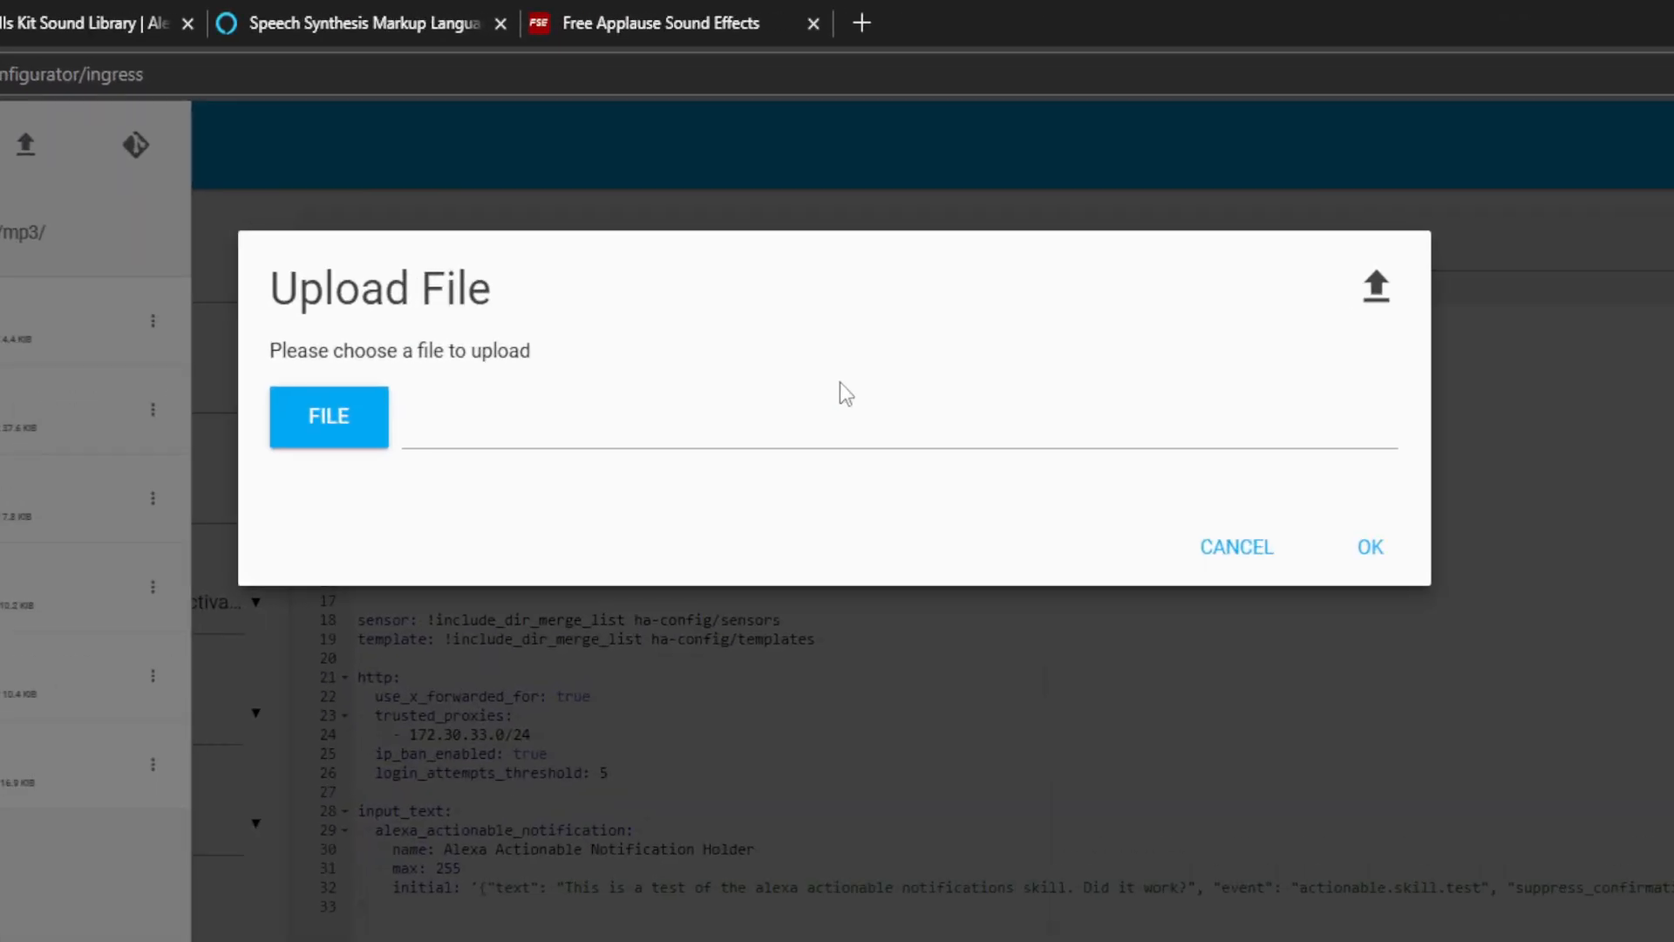
pyautogui.click(305, 418)
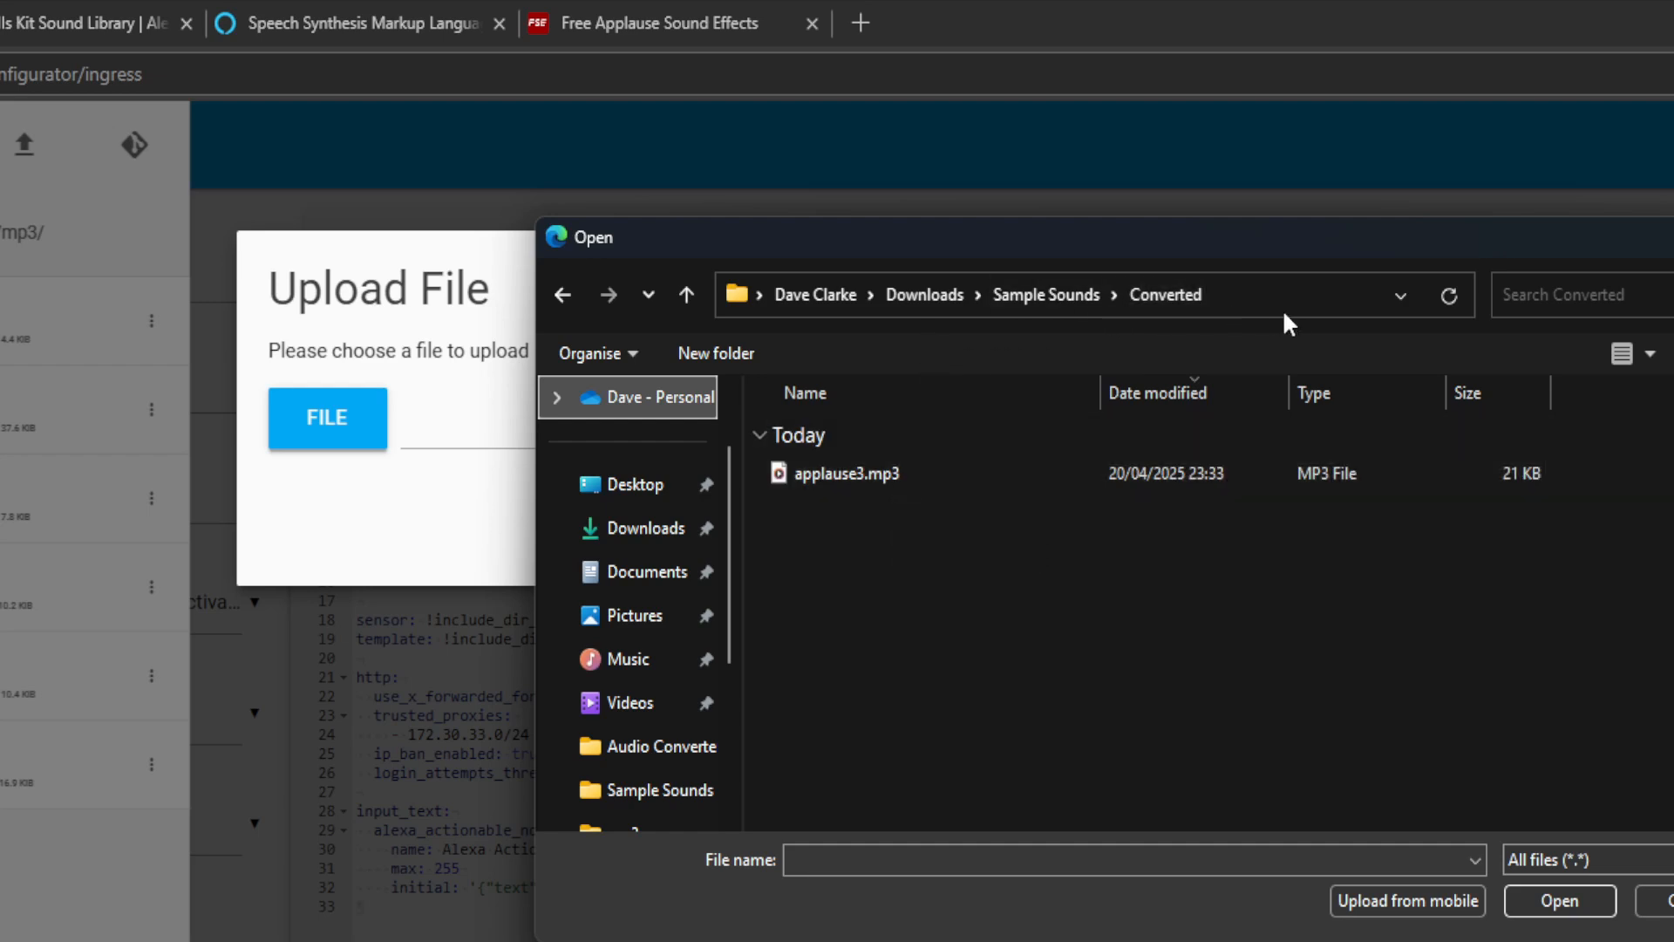
pyautogui.click(875, 475)
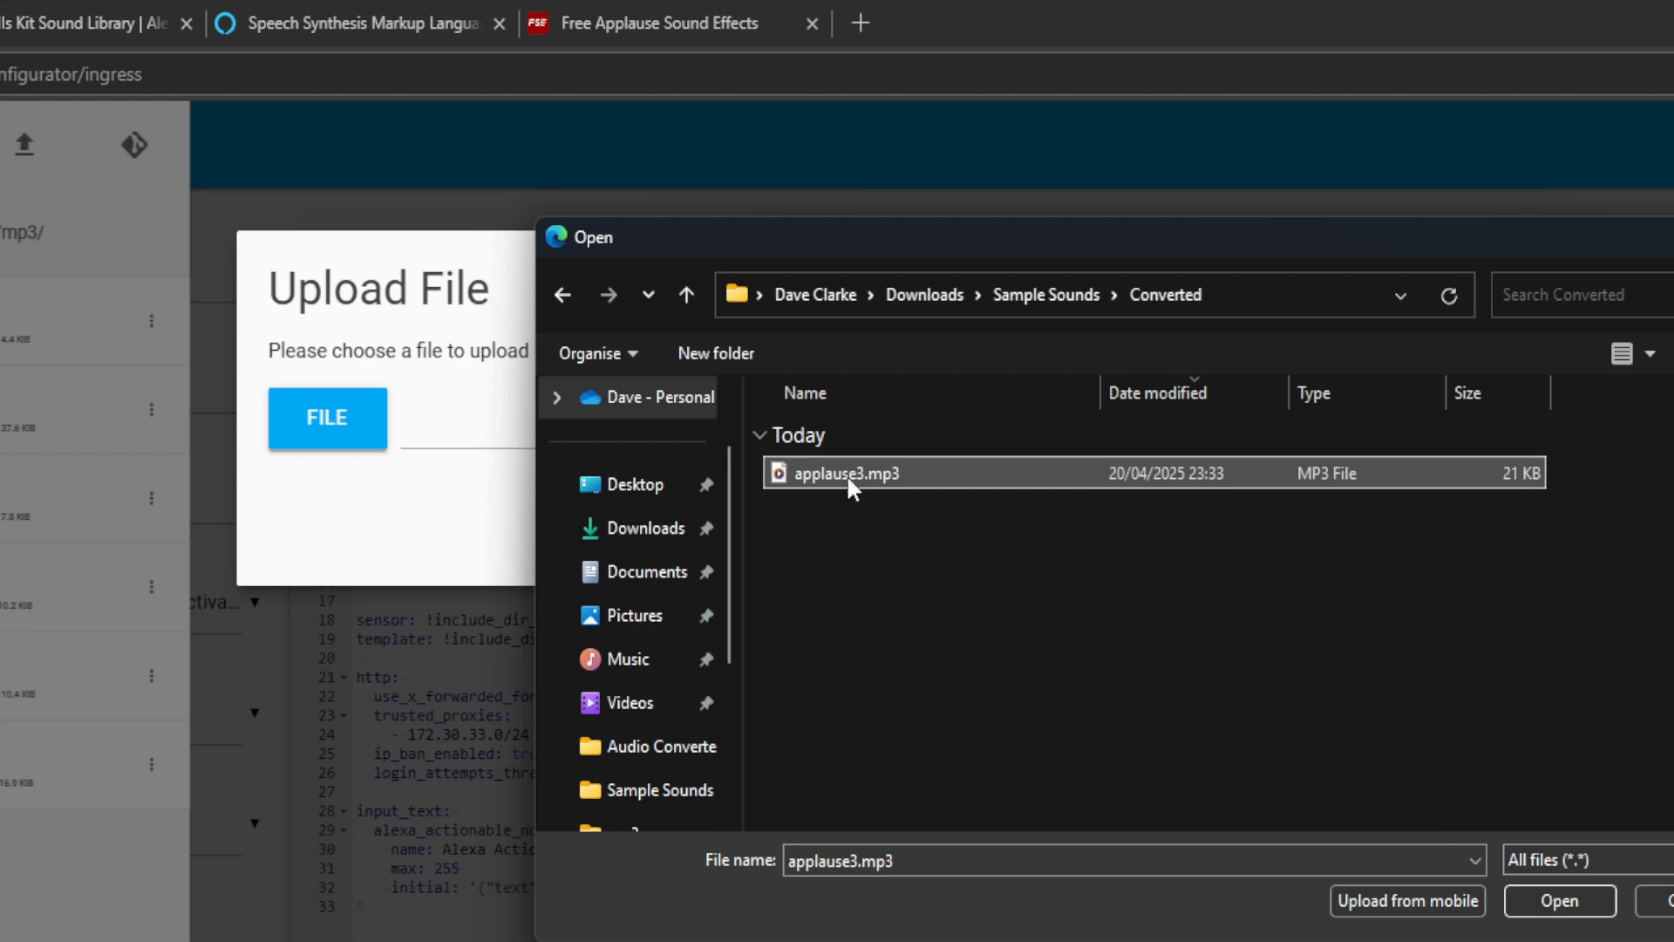
pyautogui.click(1560, 898)
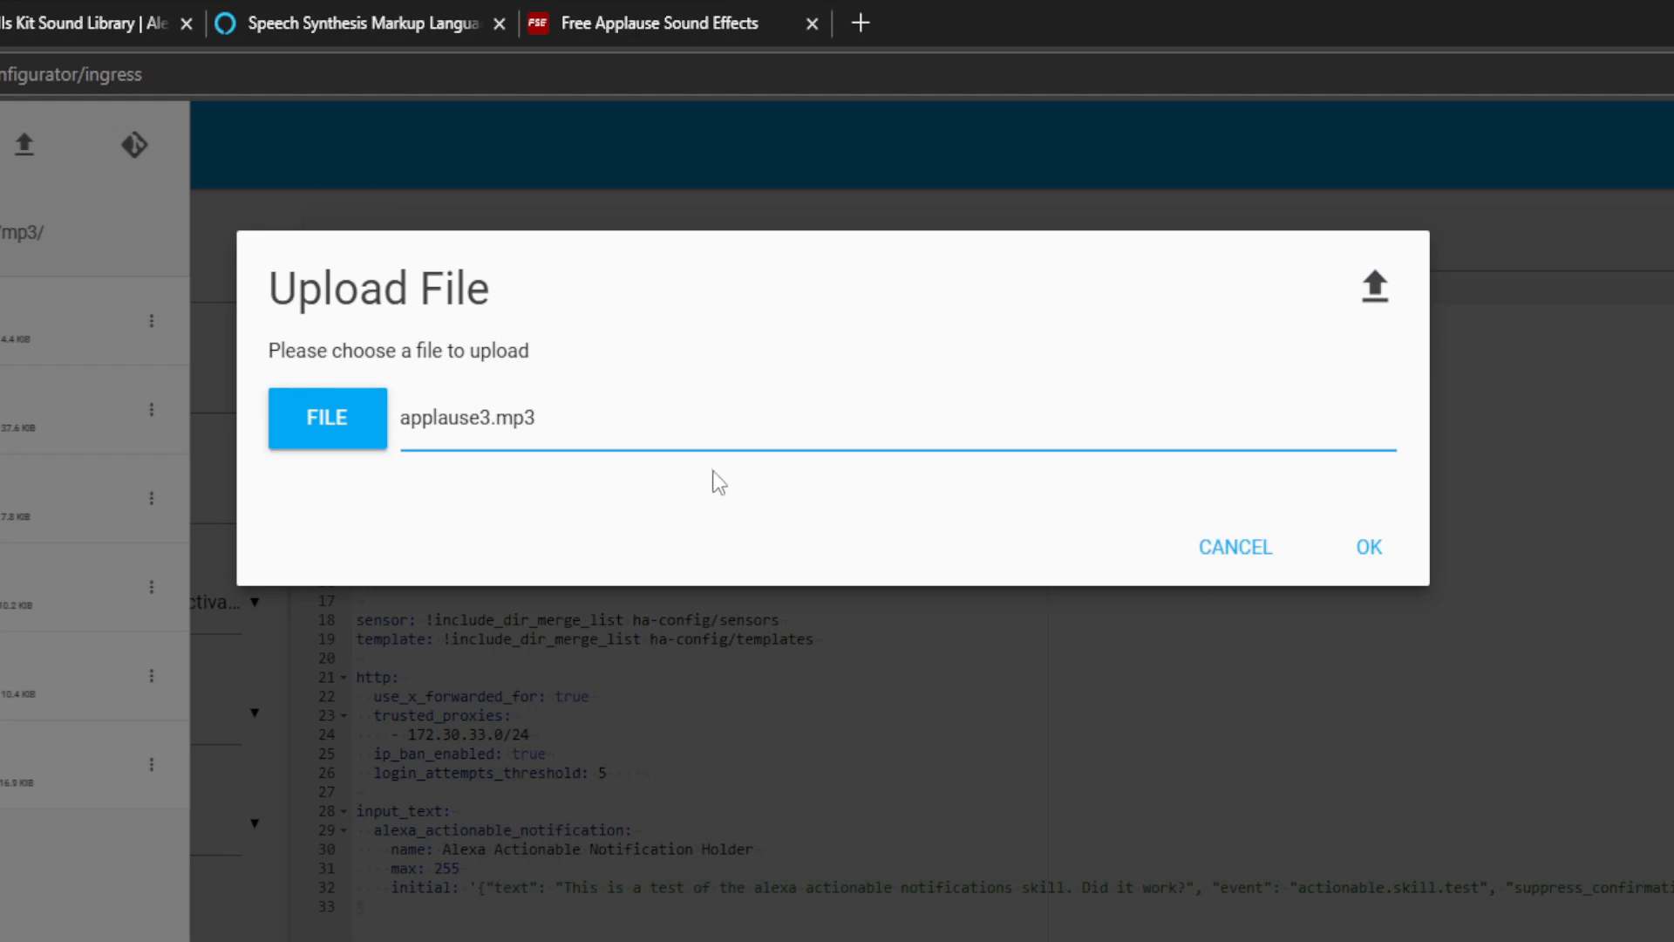
pyautogui.click(1381, 550)
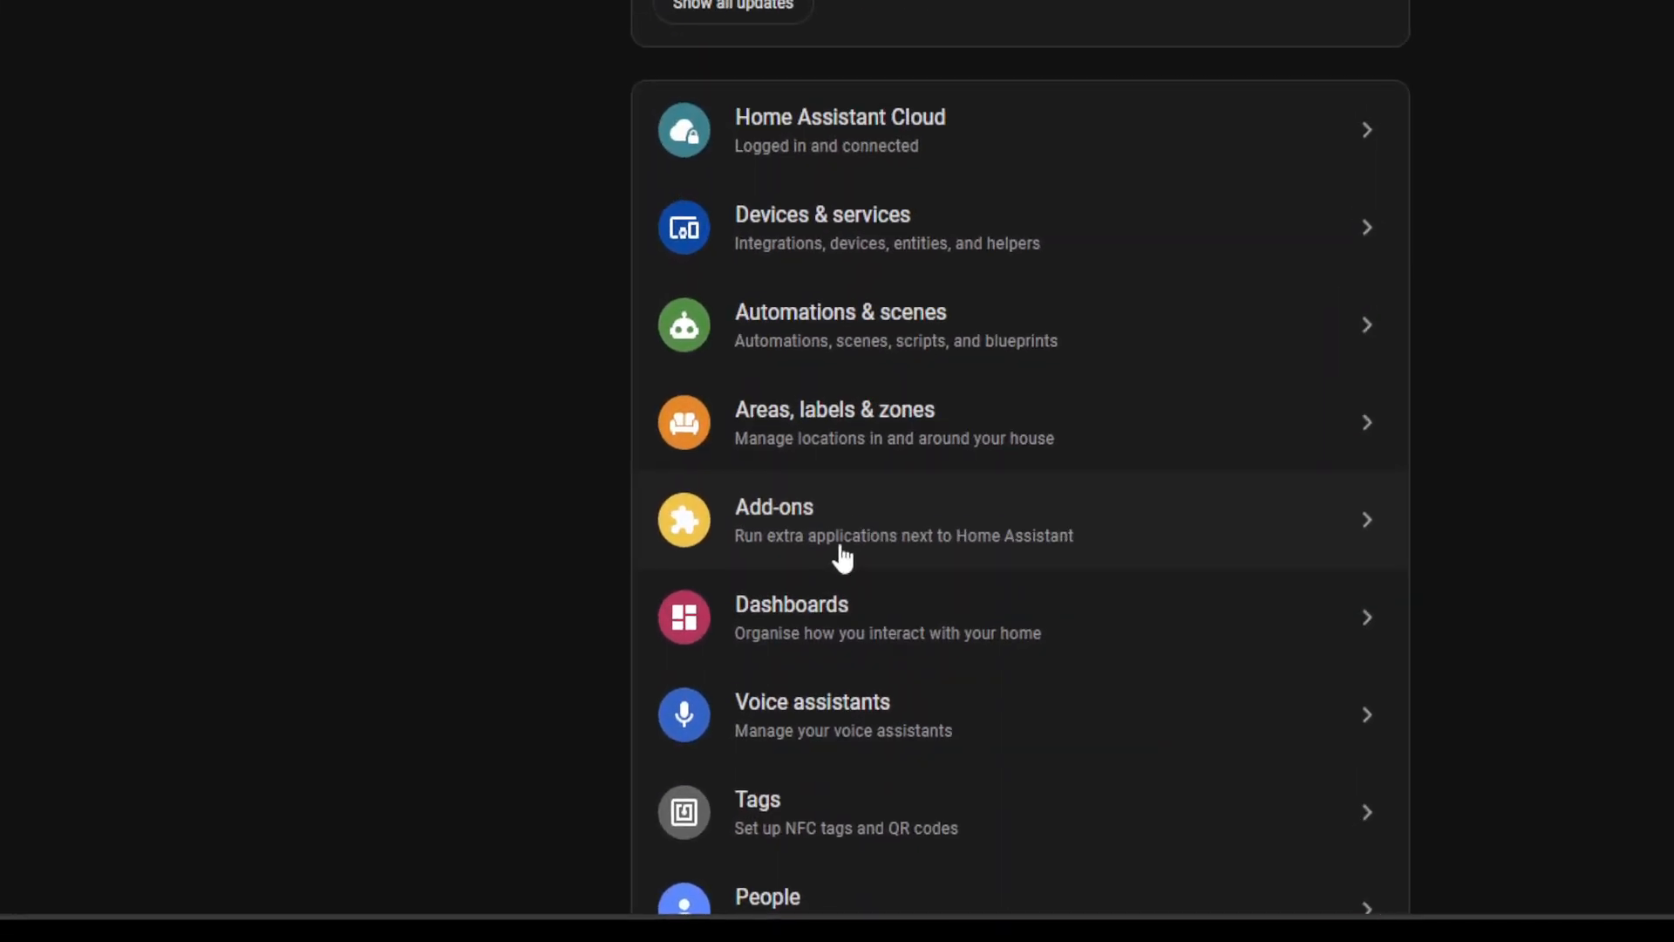
# Search the Add-on Store for 'samb' and open the Samba share add-on.
pyautogui.click(860, 512)
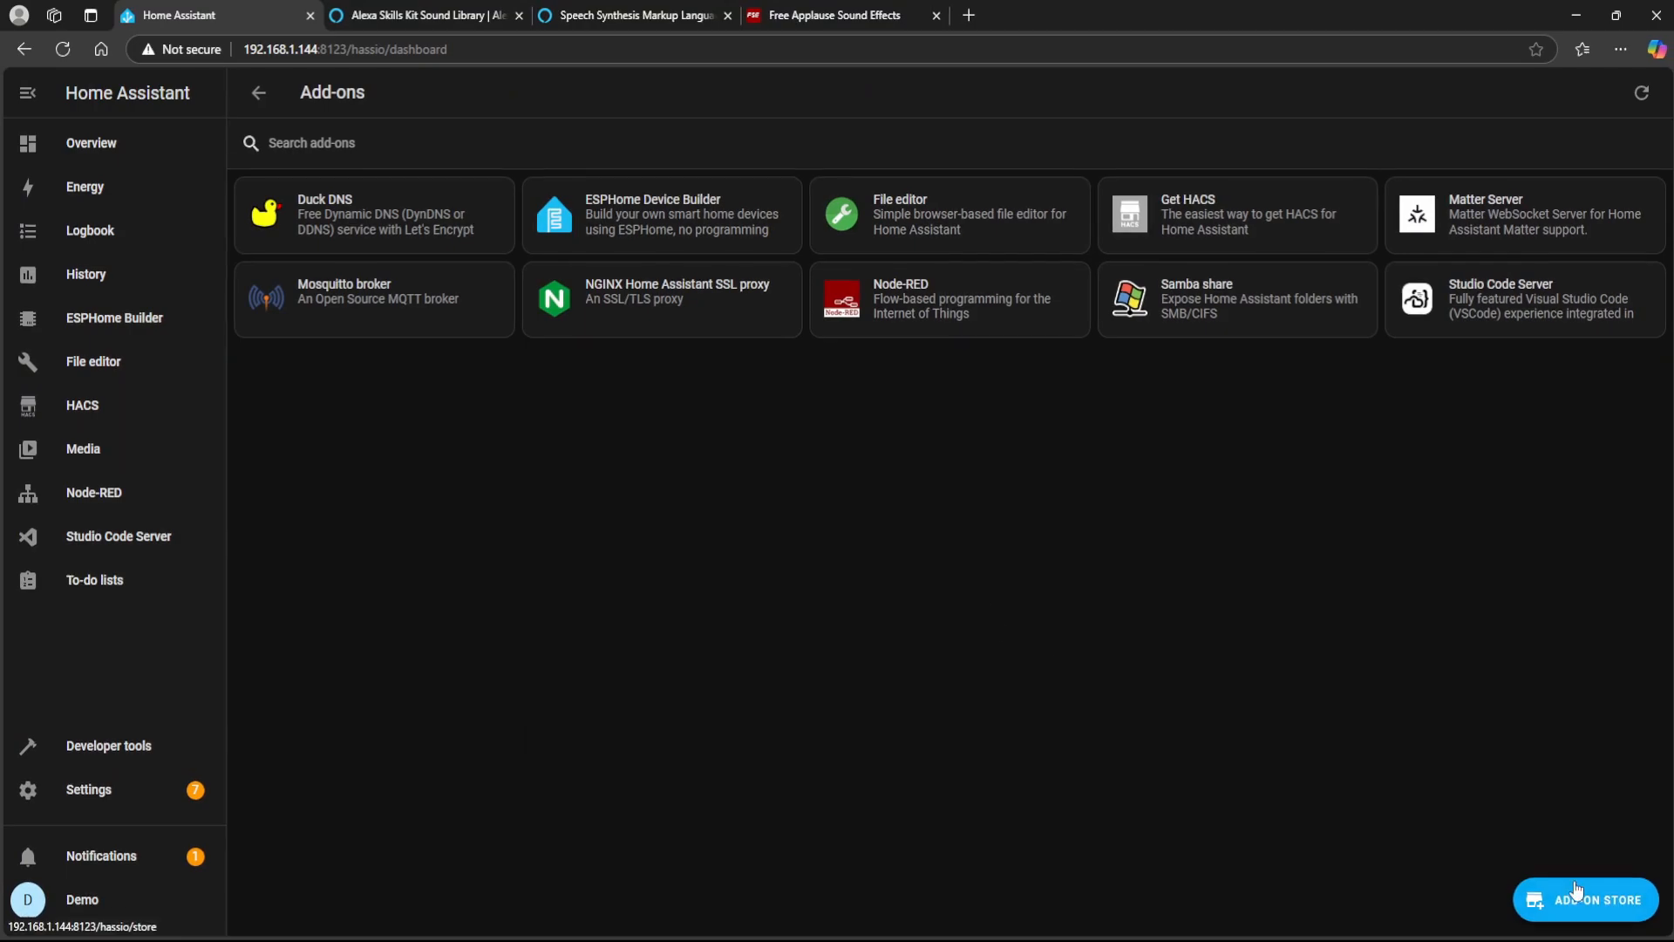
pyautogui.click(1607, 902)
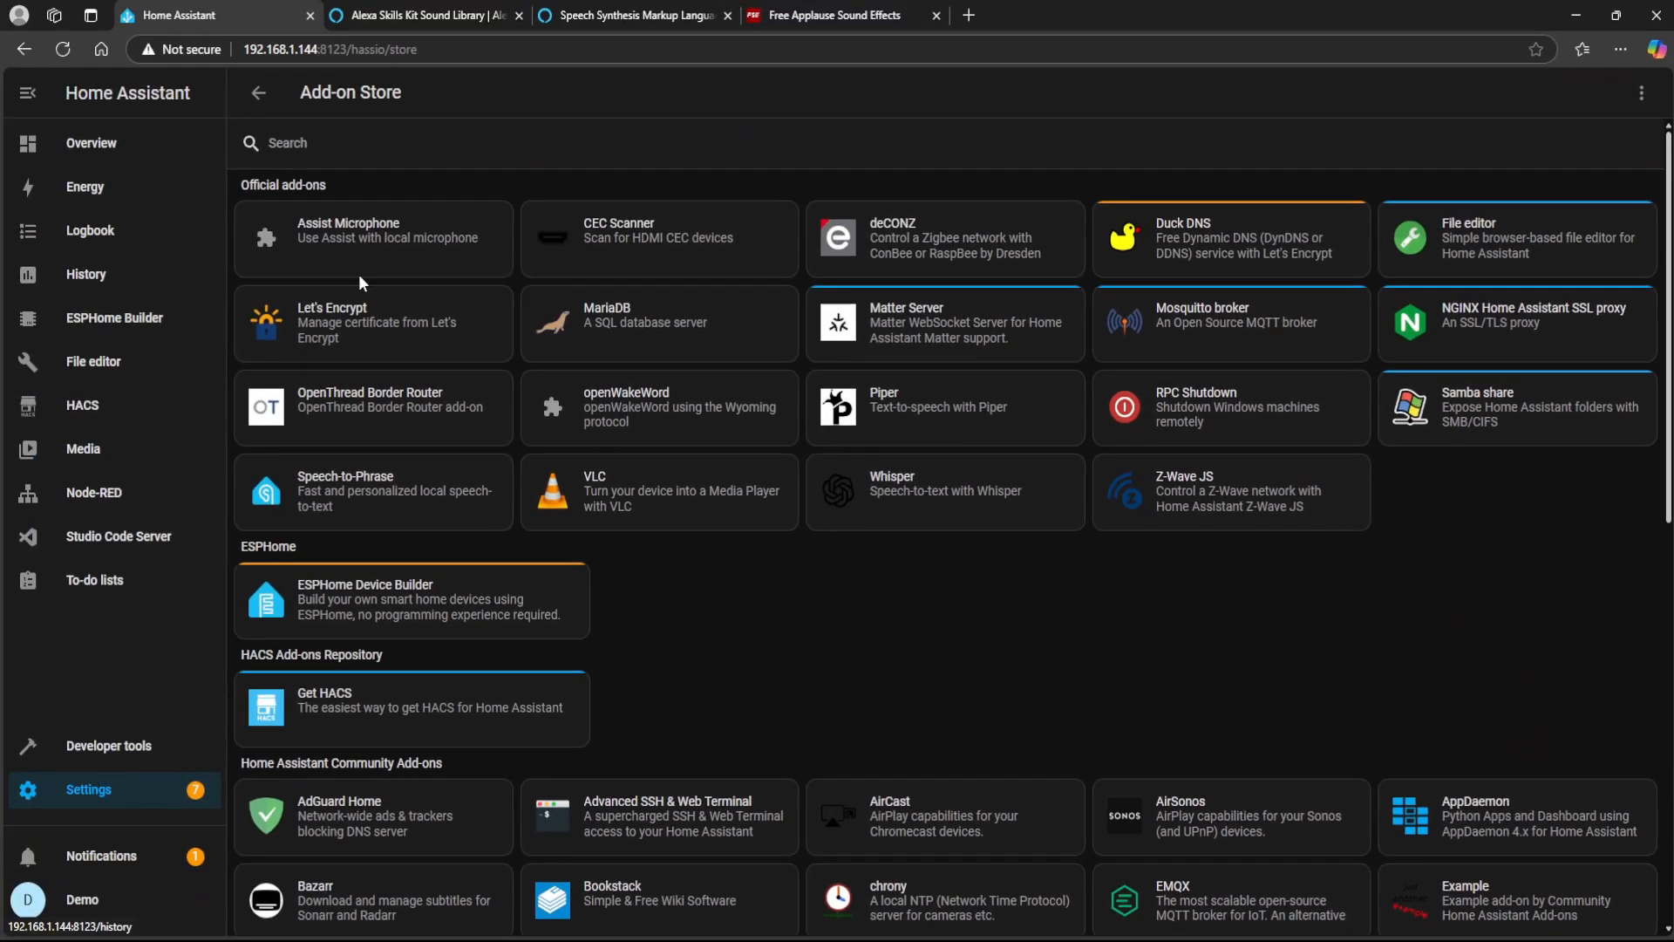
pyautogui.click(300, 144)
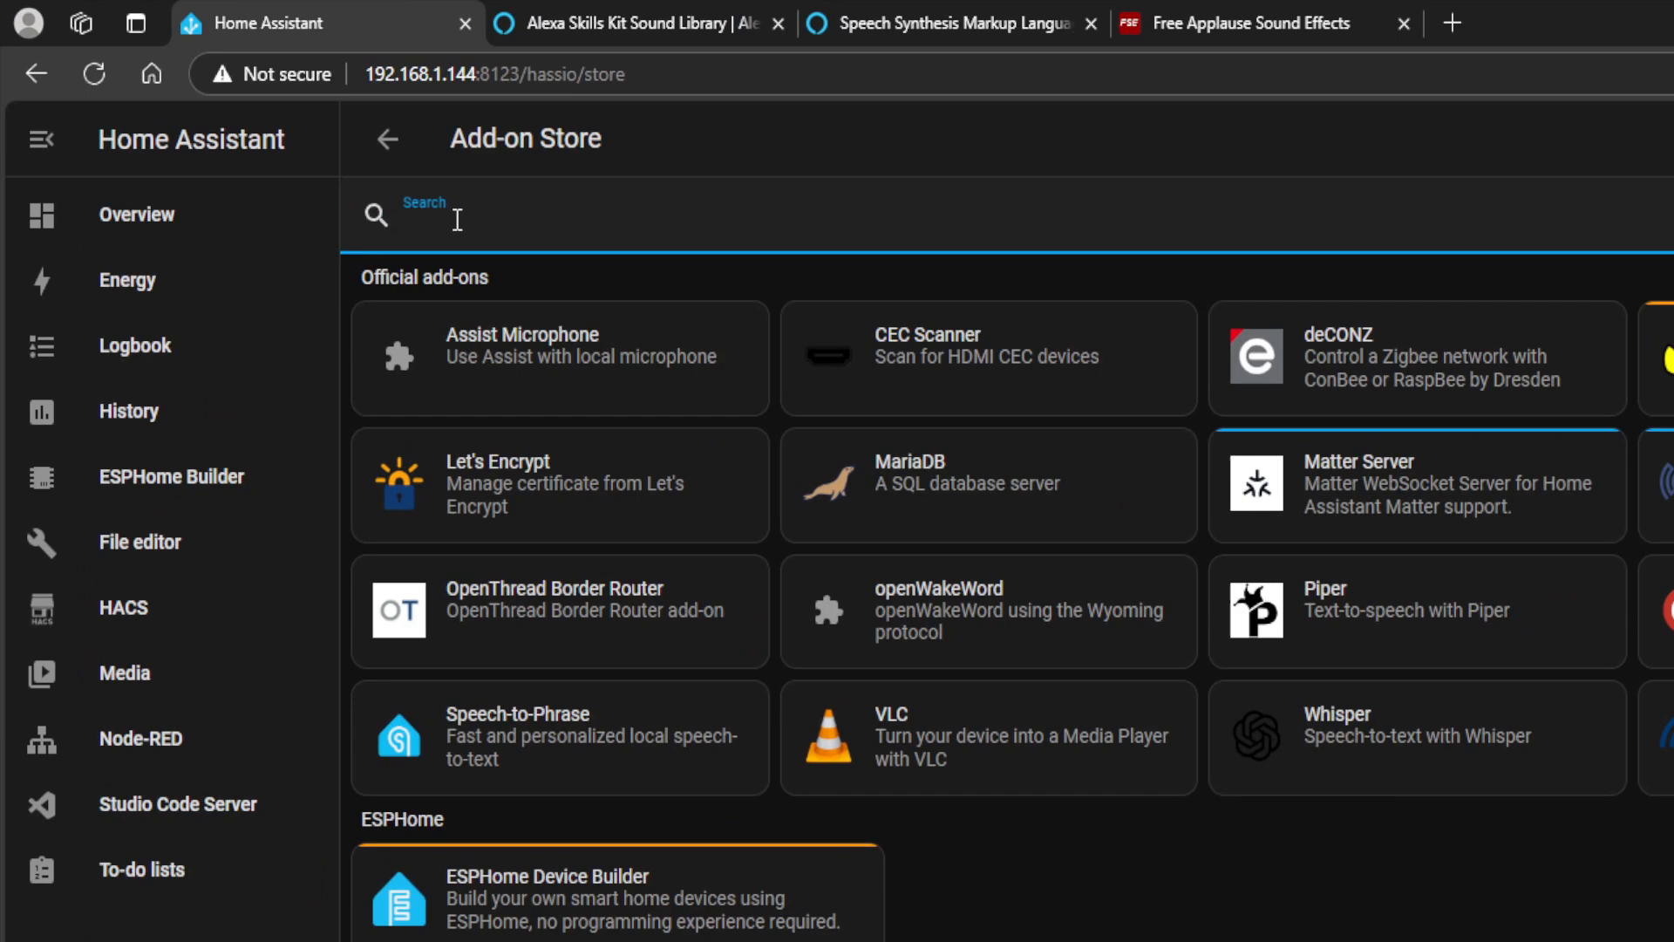
pyautogui.write('samb')
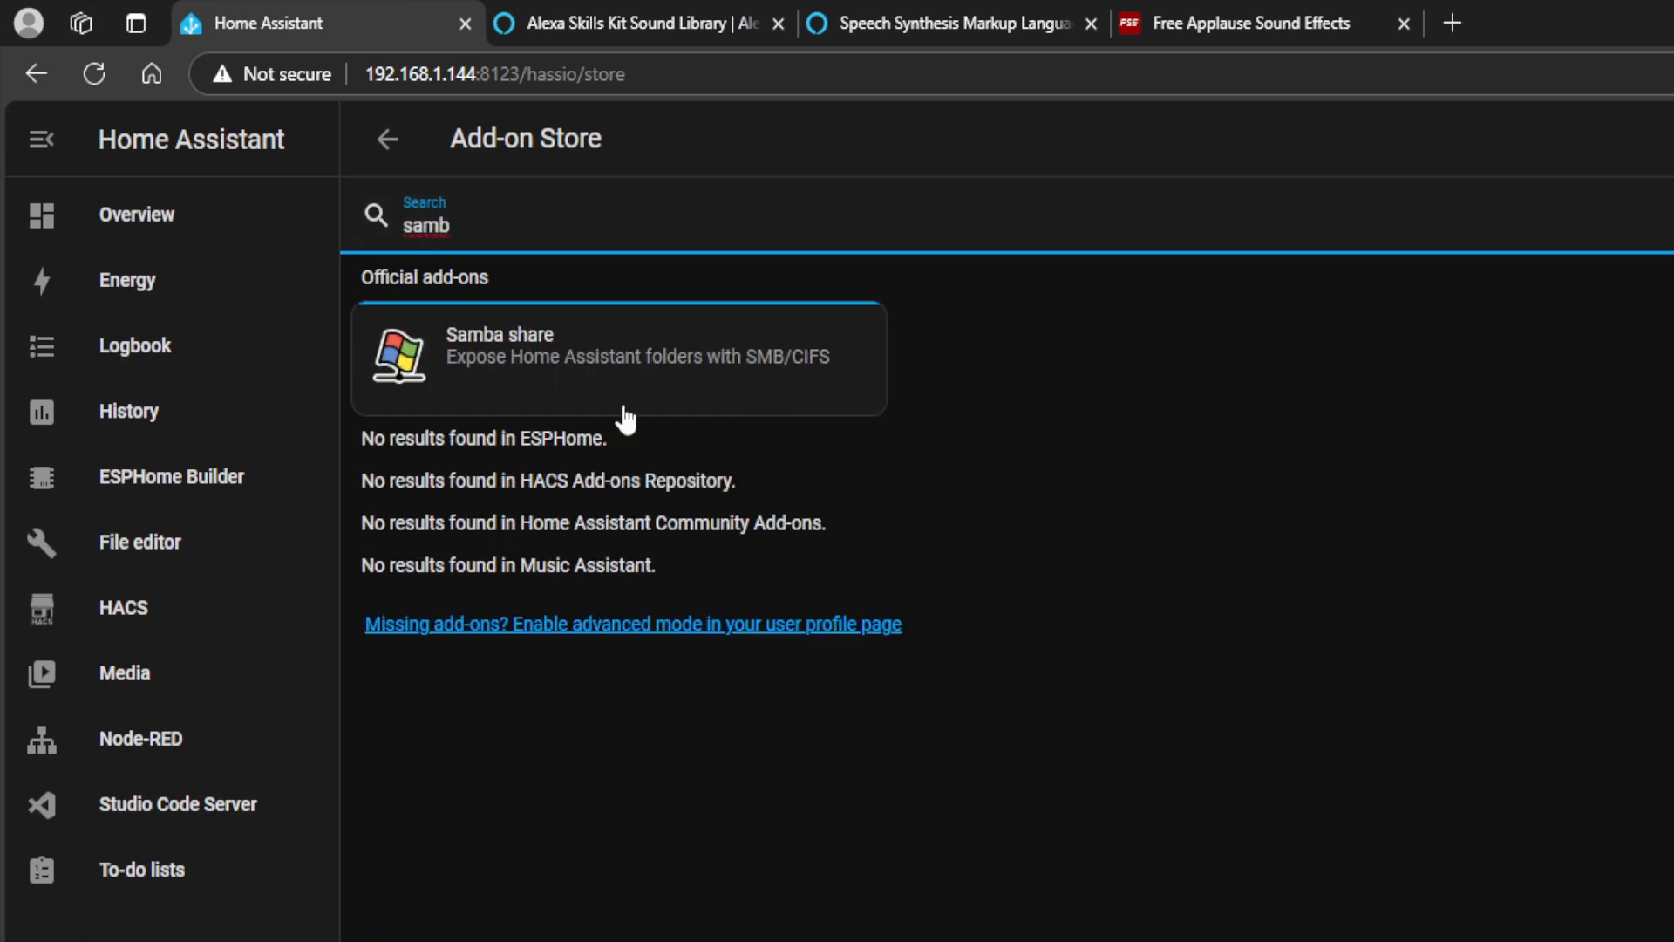
pyautogui.click(590, 377)
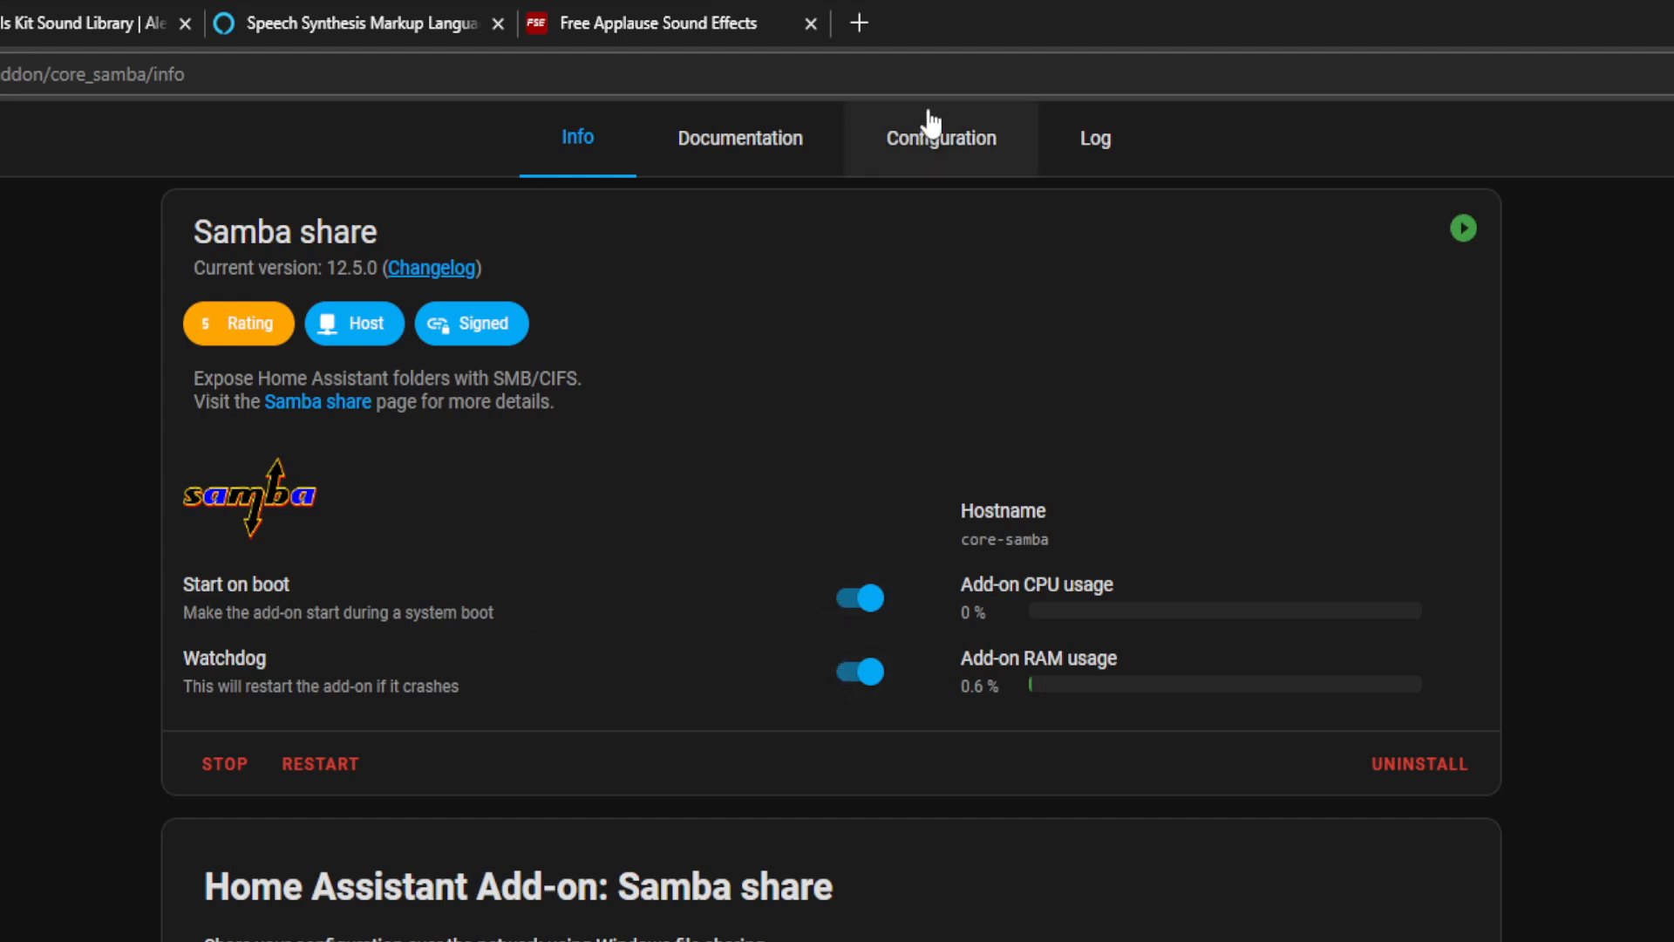
# Review the Samba share username and password in Configuration without saving, then return to Info.
pyautogui.click(943, 155)
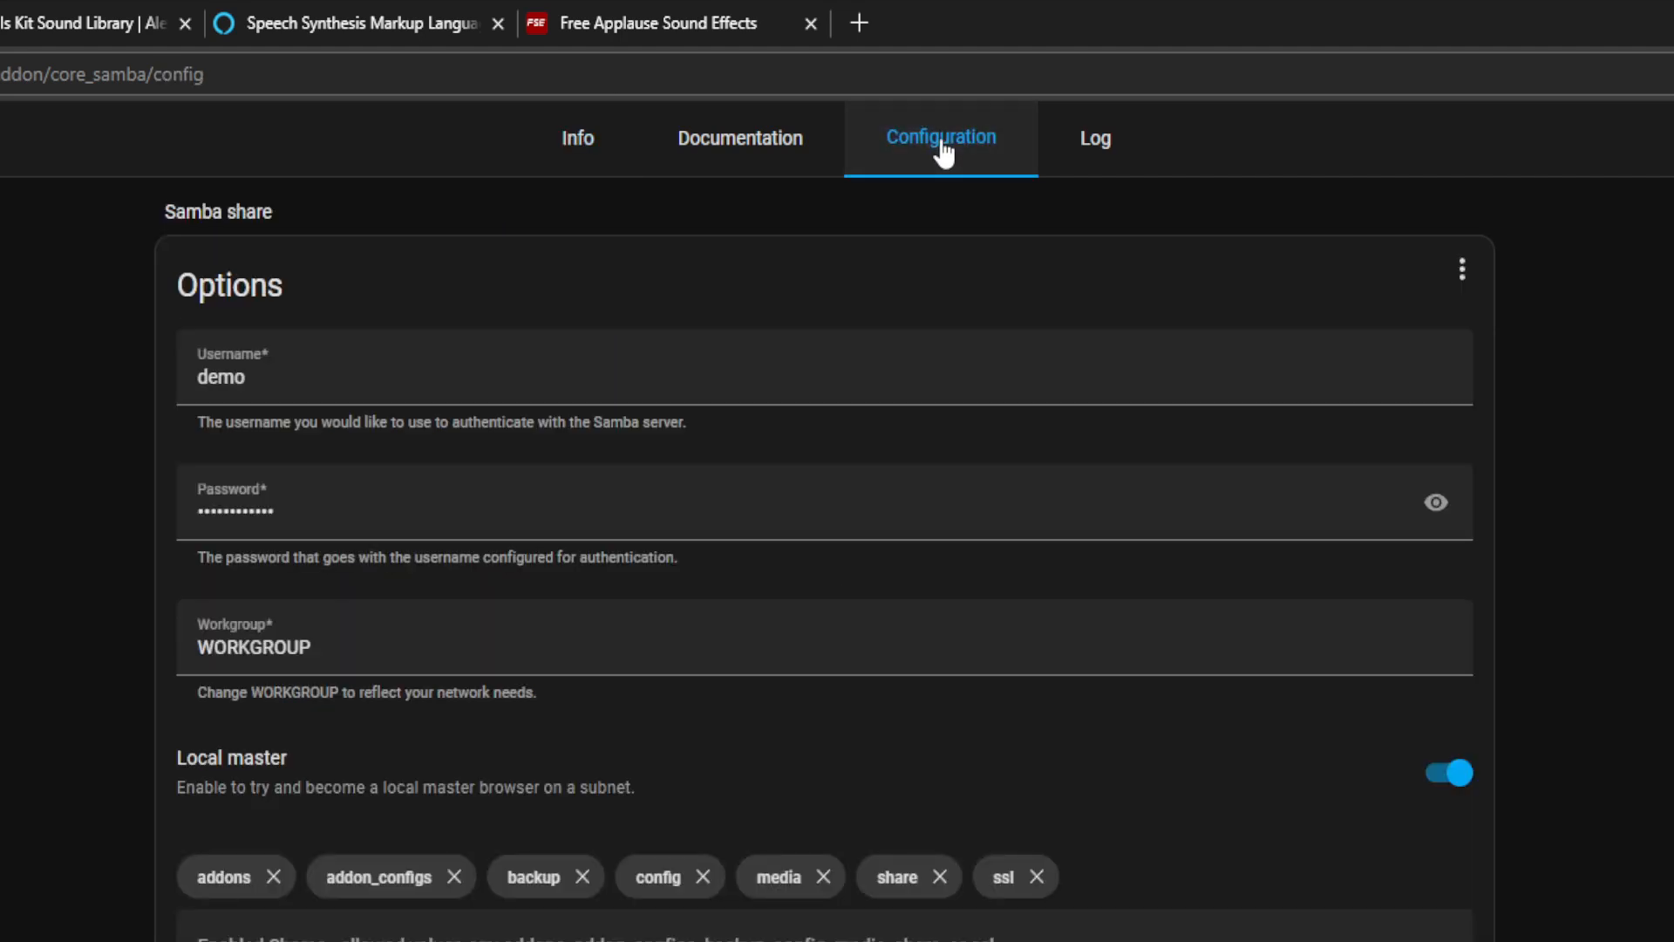
pyautogui.click(417, 383)
pyautogui.moveTo(417, 383); pyautogui.dragTo(137, 390)
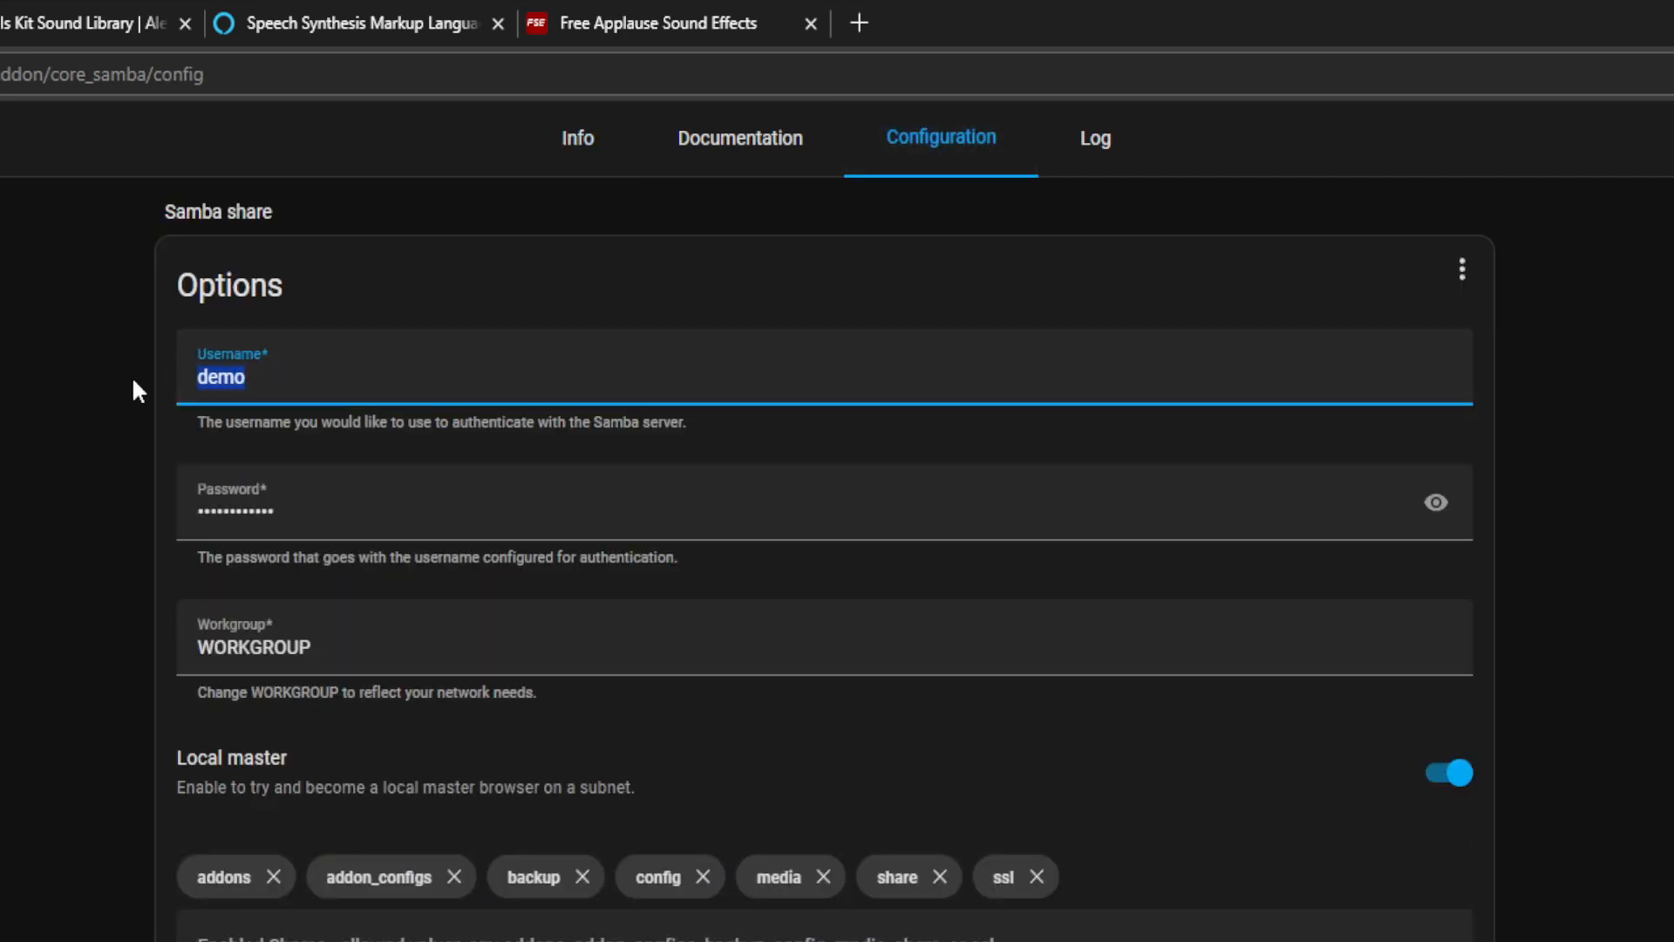
pyautogui.press('Tab')
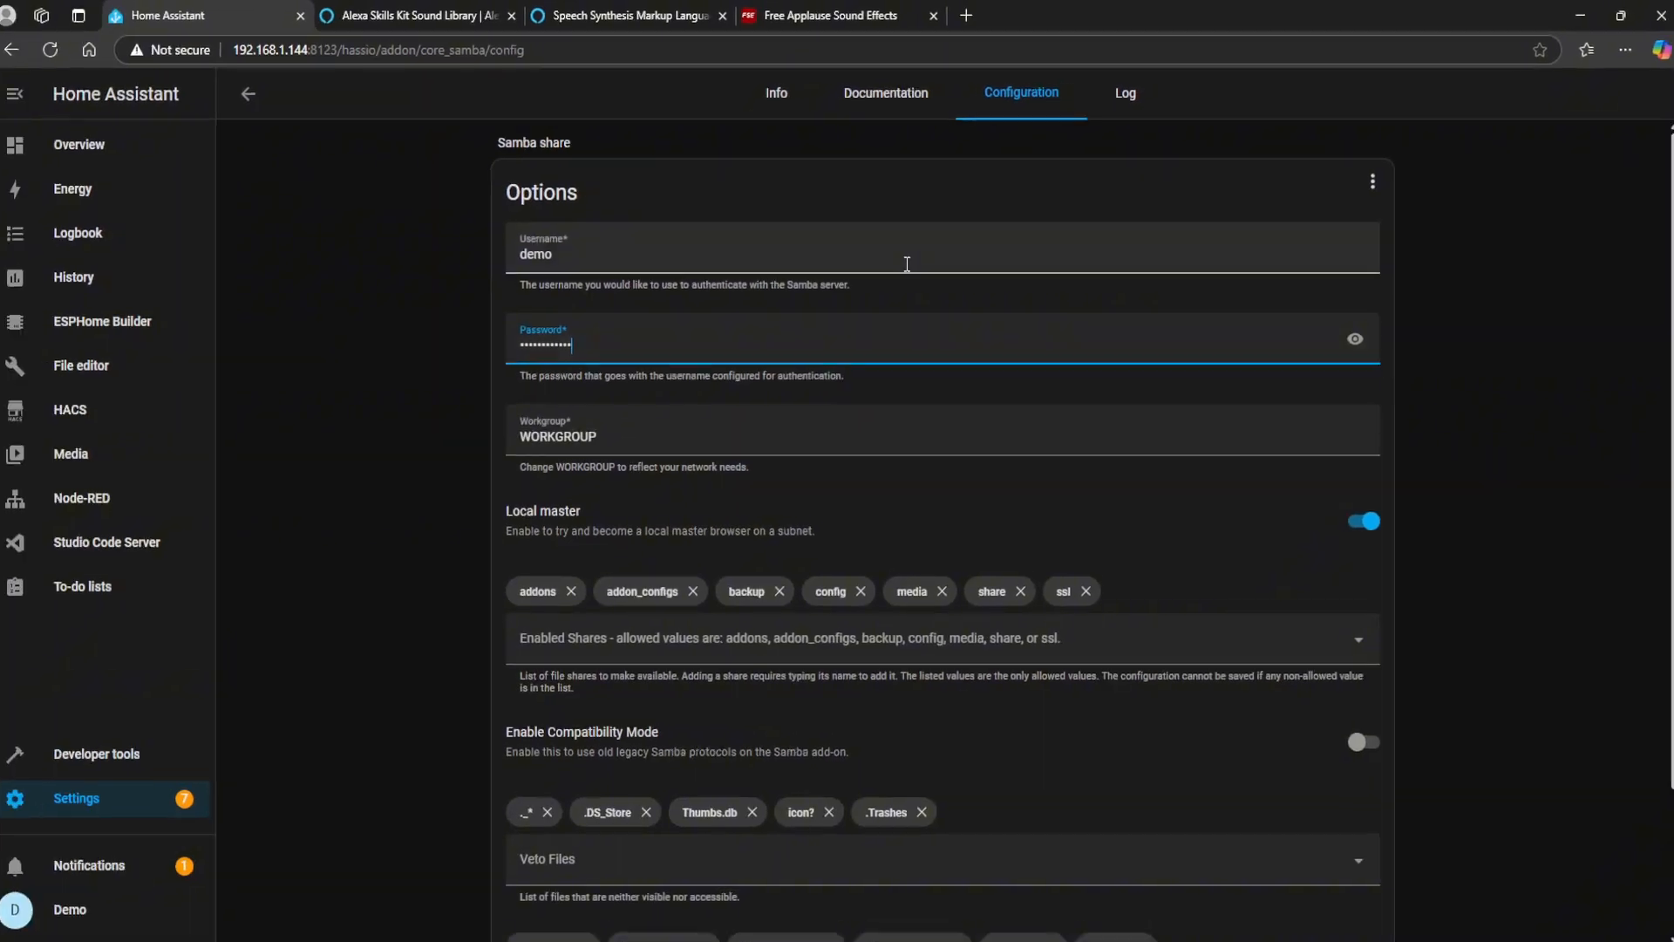
pyautogui.scroll(-1, 1096, 505)
pyautogui.scroll(-1, 1096, 515)
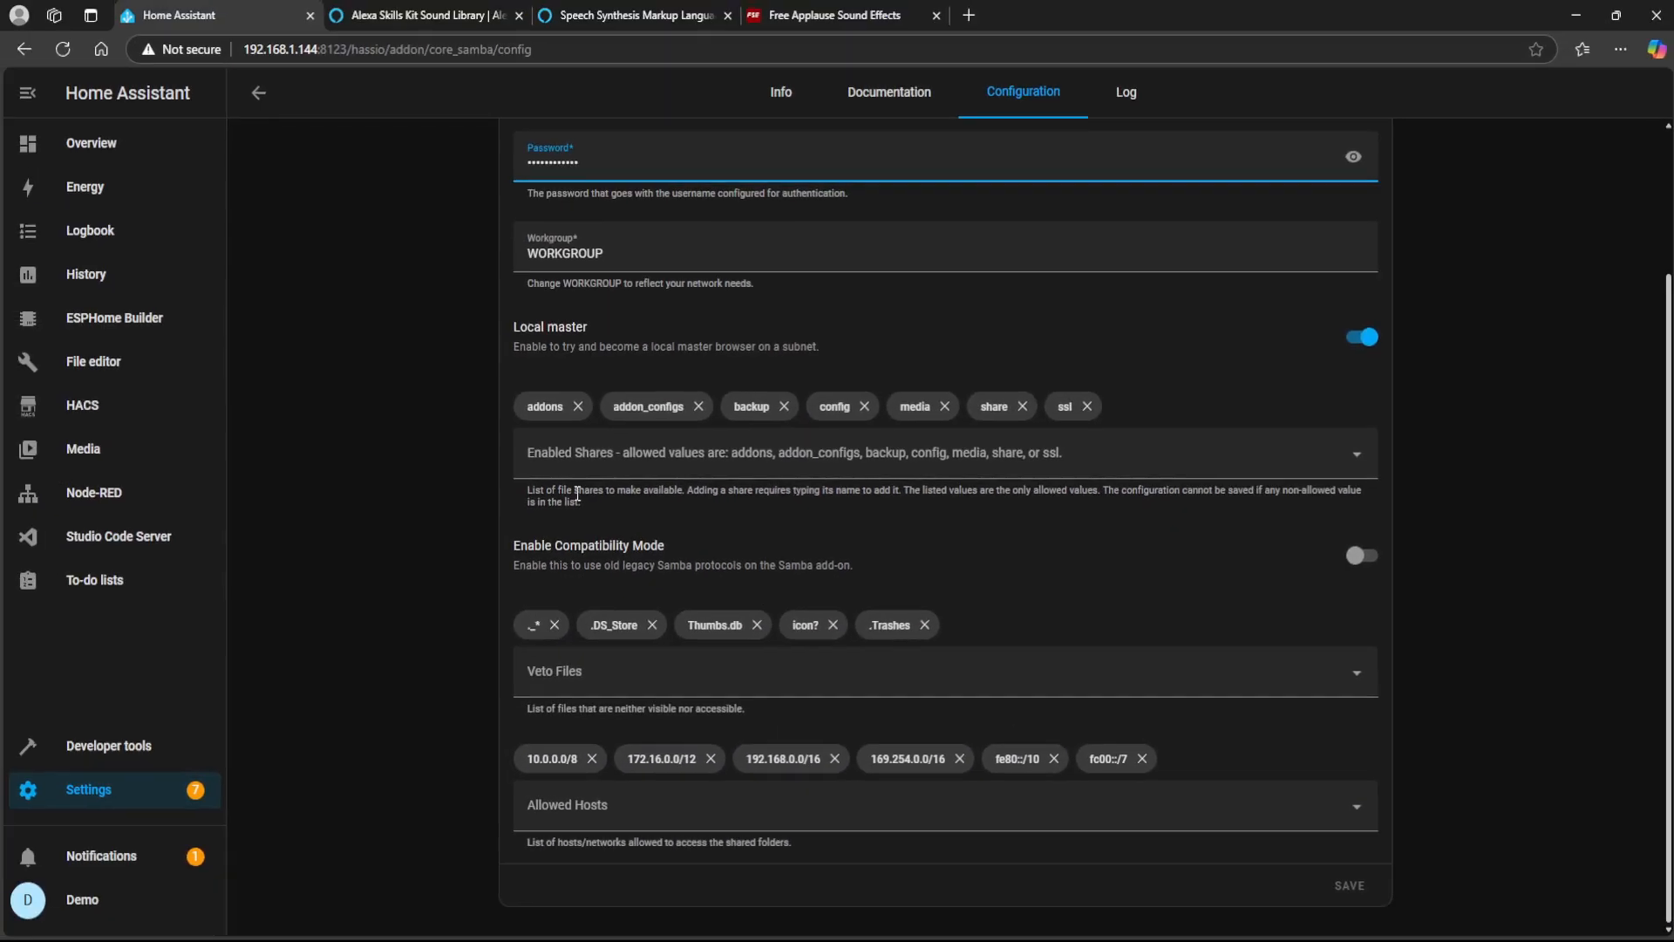
pyautogui.click(779, 97)
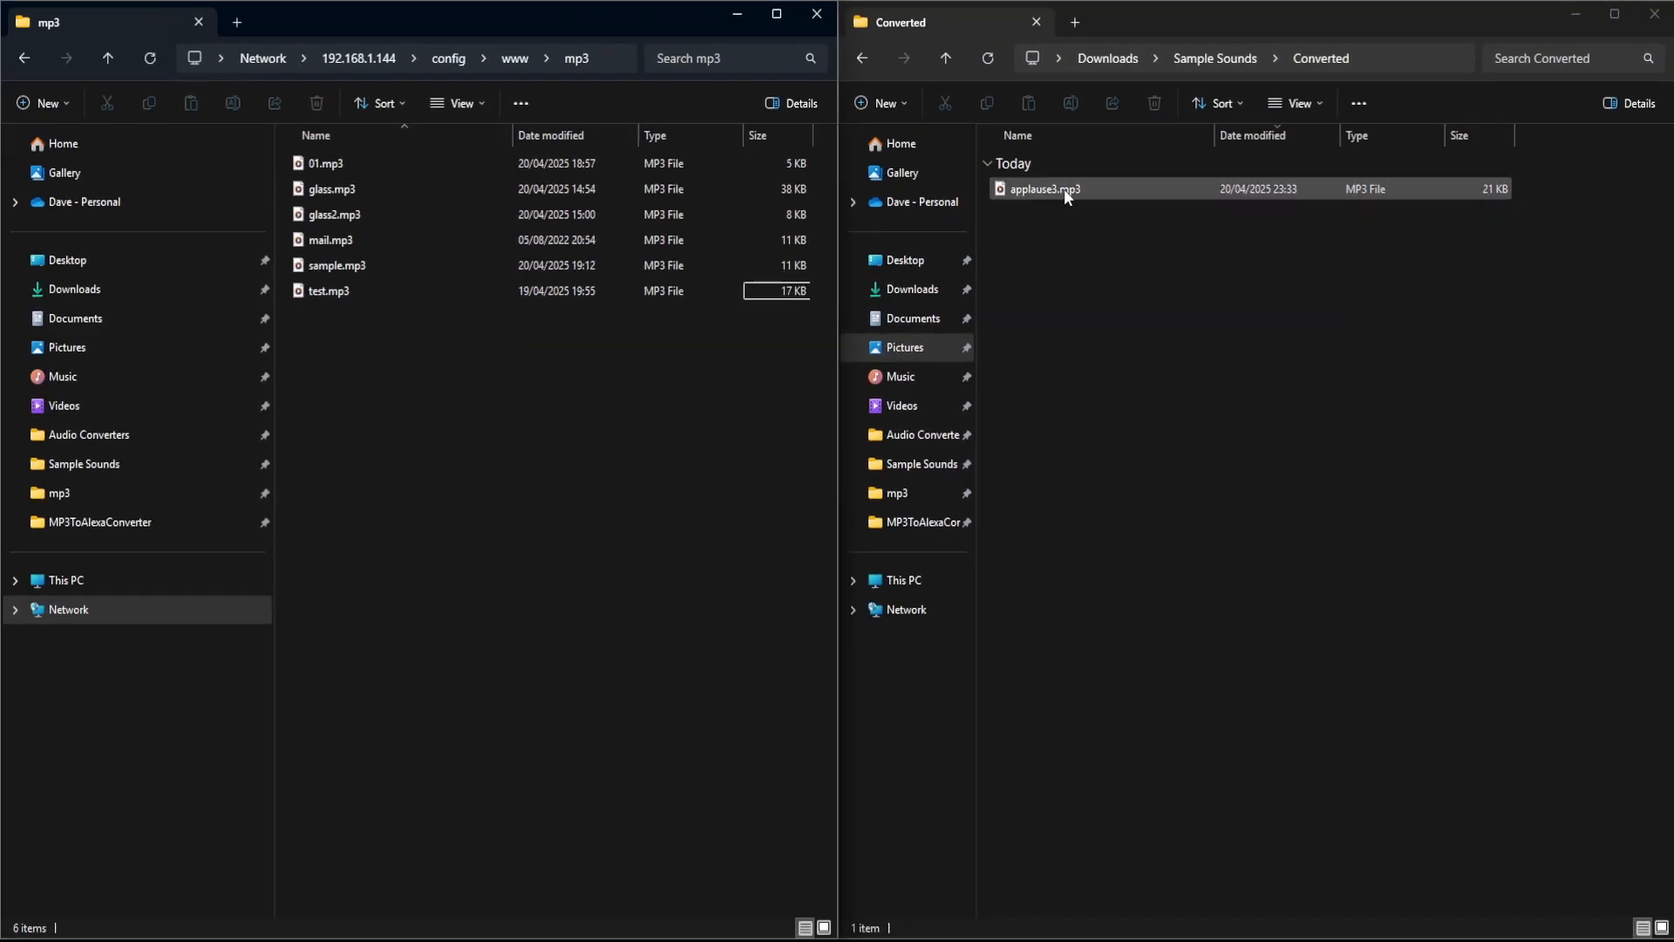
# Copy applause3.mp3 from Converted into the network share's config/www/mp3 folder.
pyautogui.moveTo(1064, 188); pyautogui.dragTo(474, 382)
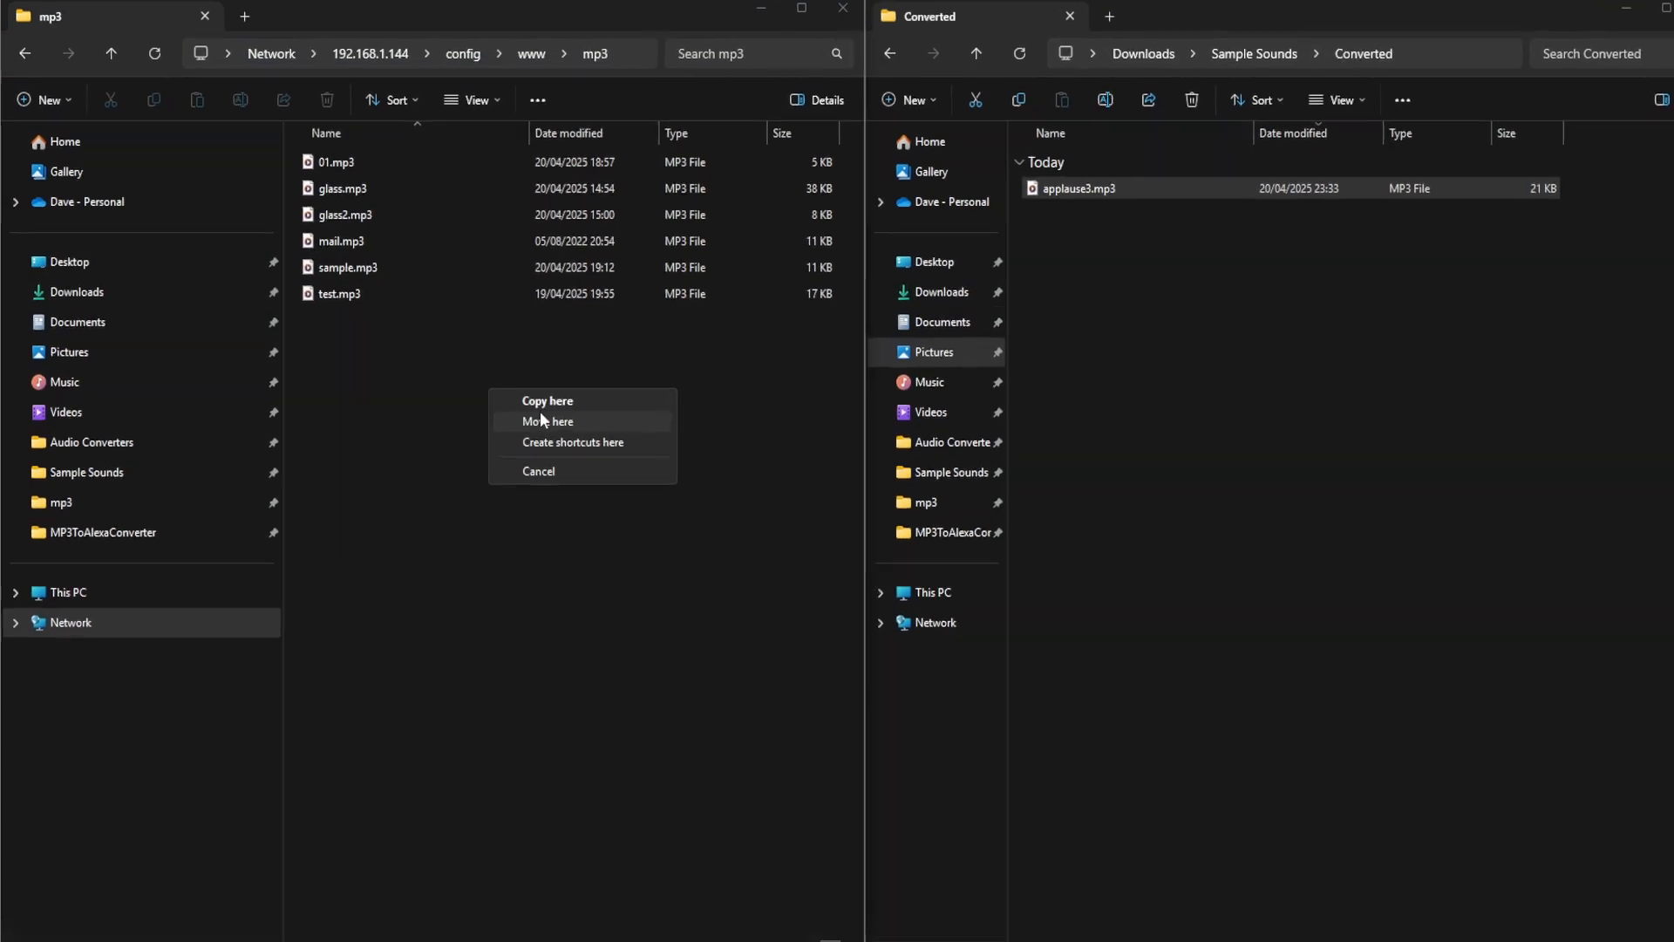
pyautogui.click(523, 395)
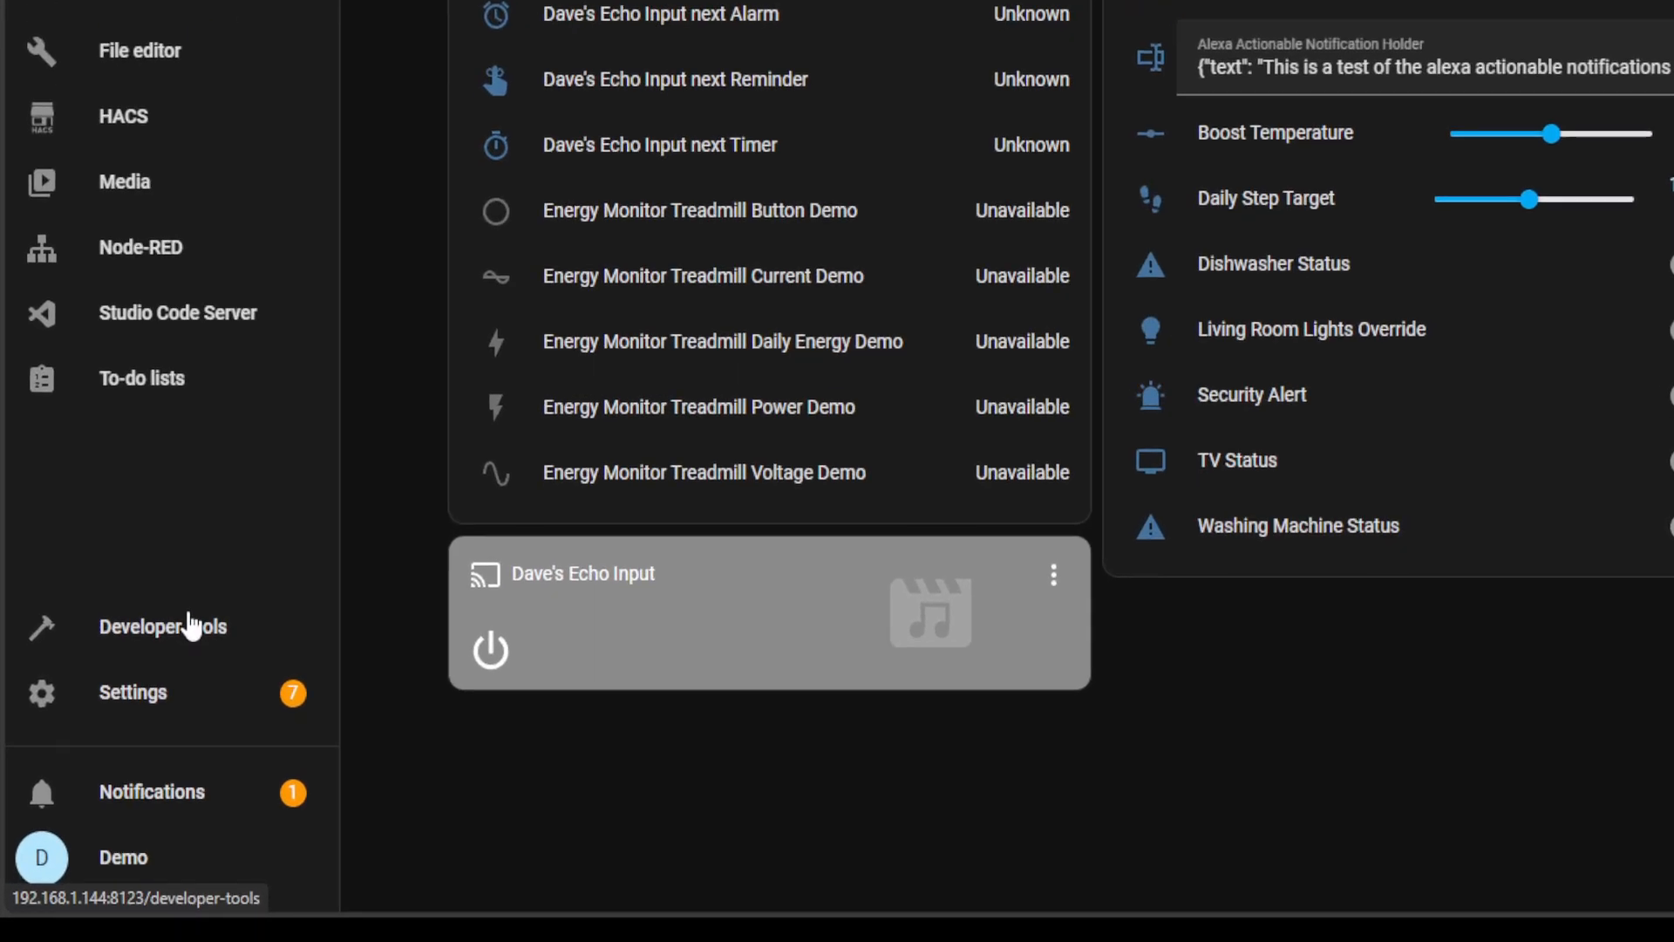
# In Developer tools Actions, highlight the notify.alexa_media URL host, local/mp3 path, applause3.mp3 and Echo target.
pyautogui.click(127, 744)
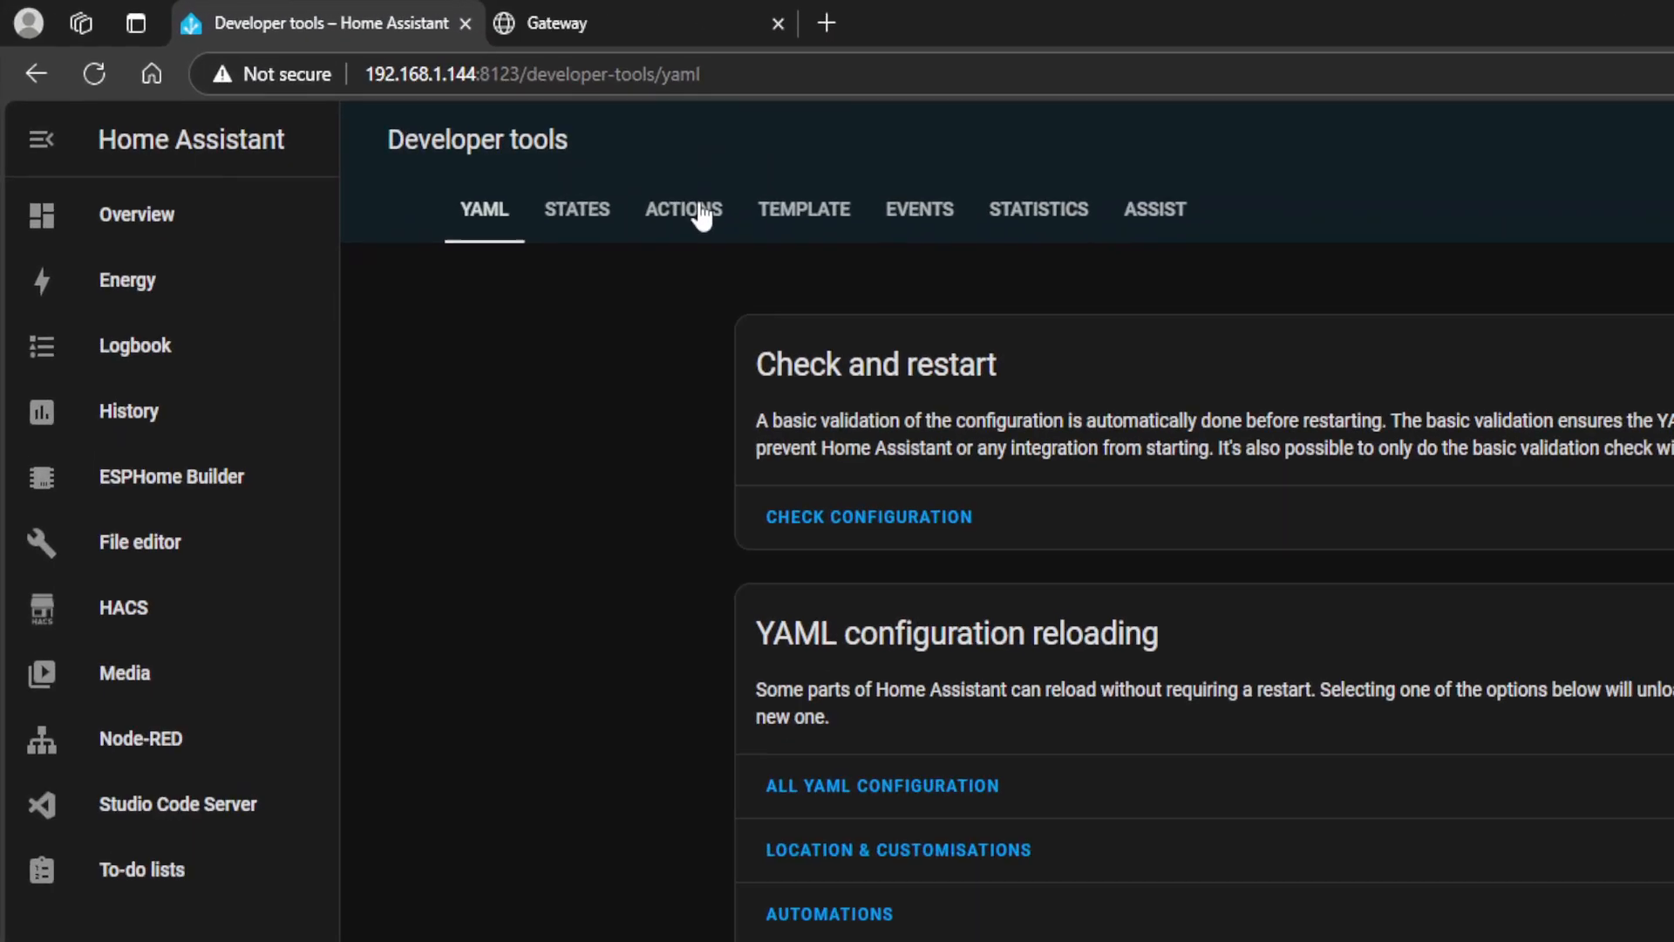
pyautogui.click(529, 23)
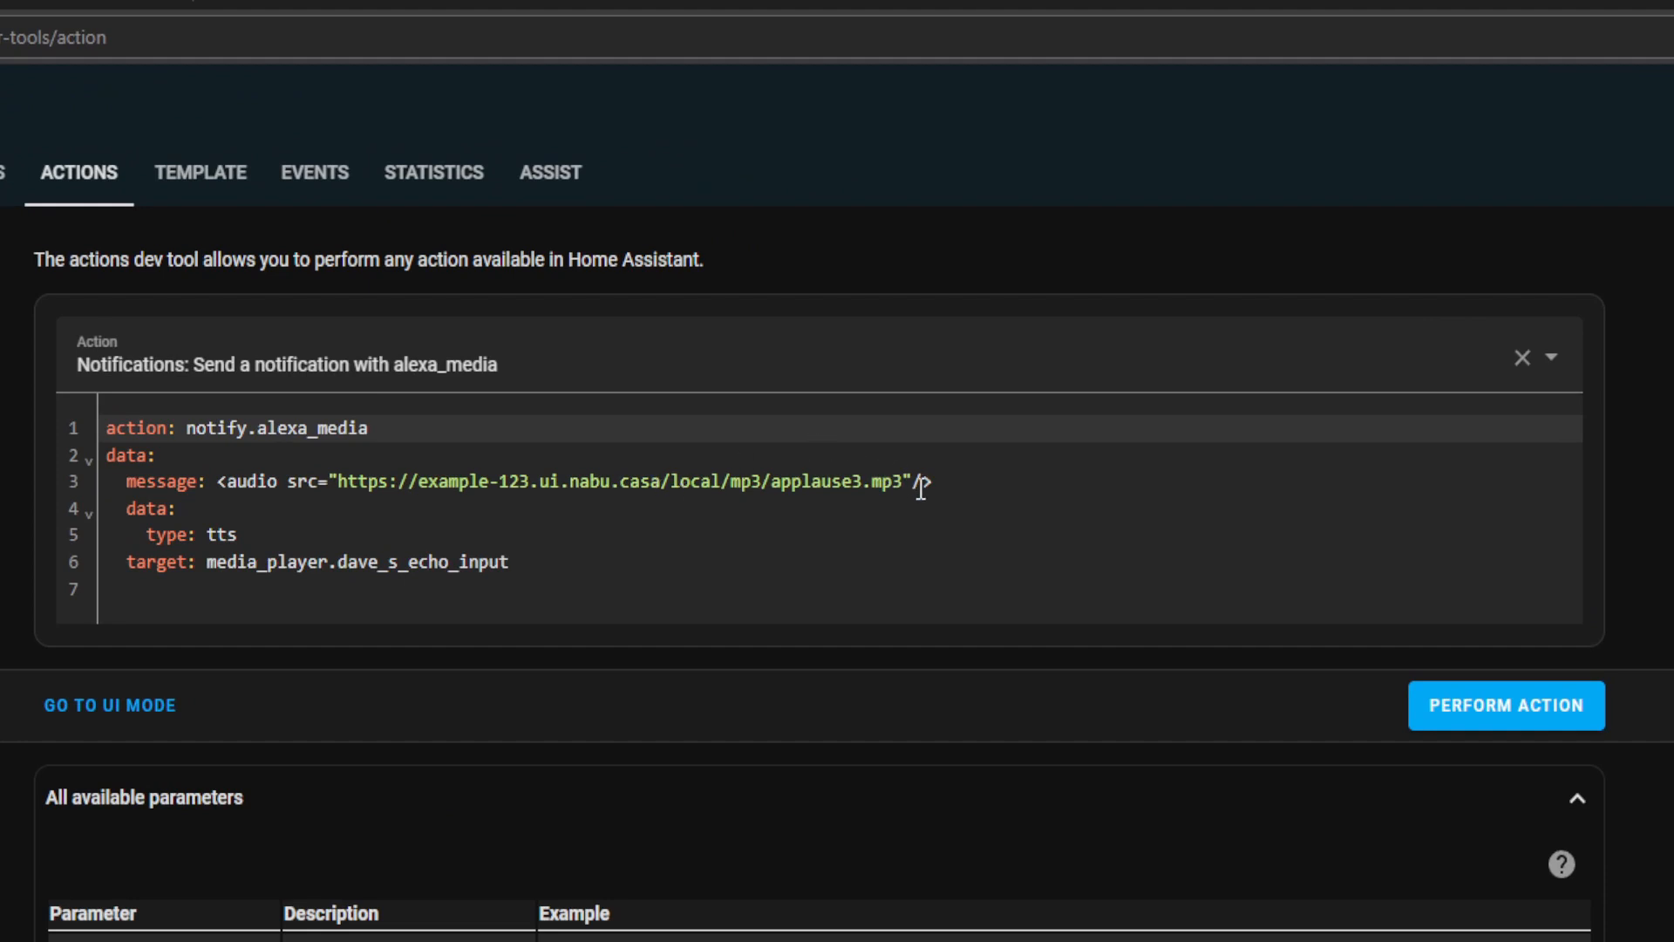
pyautogui.moveTo(668, 481); pyautogui.dragTo(342, 482)
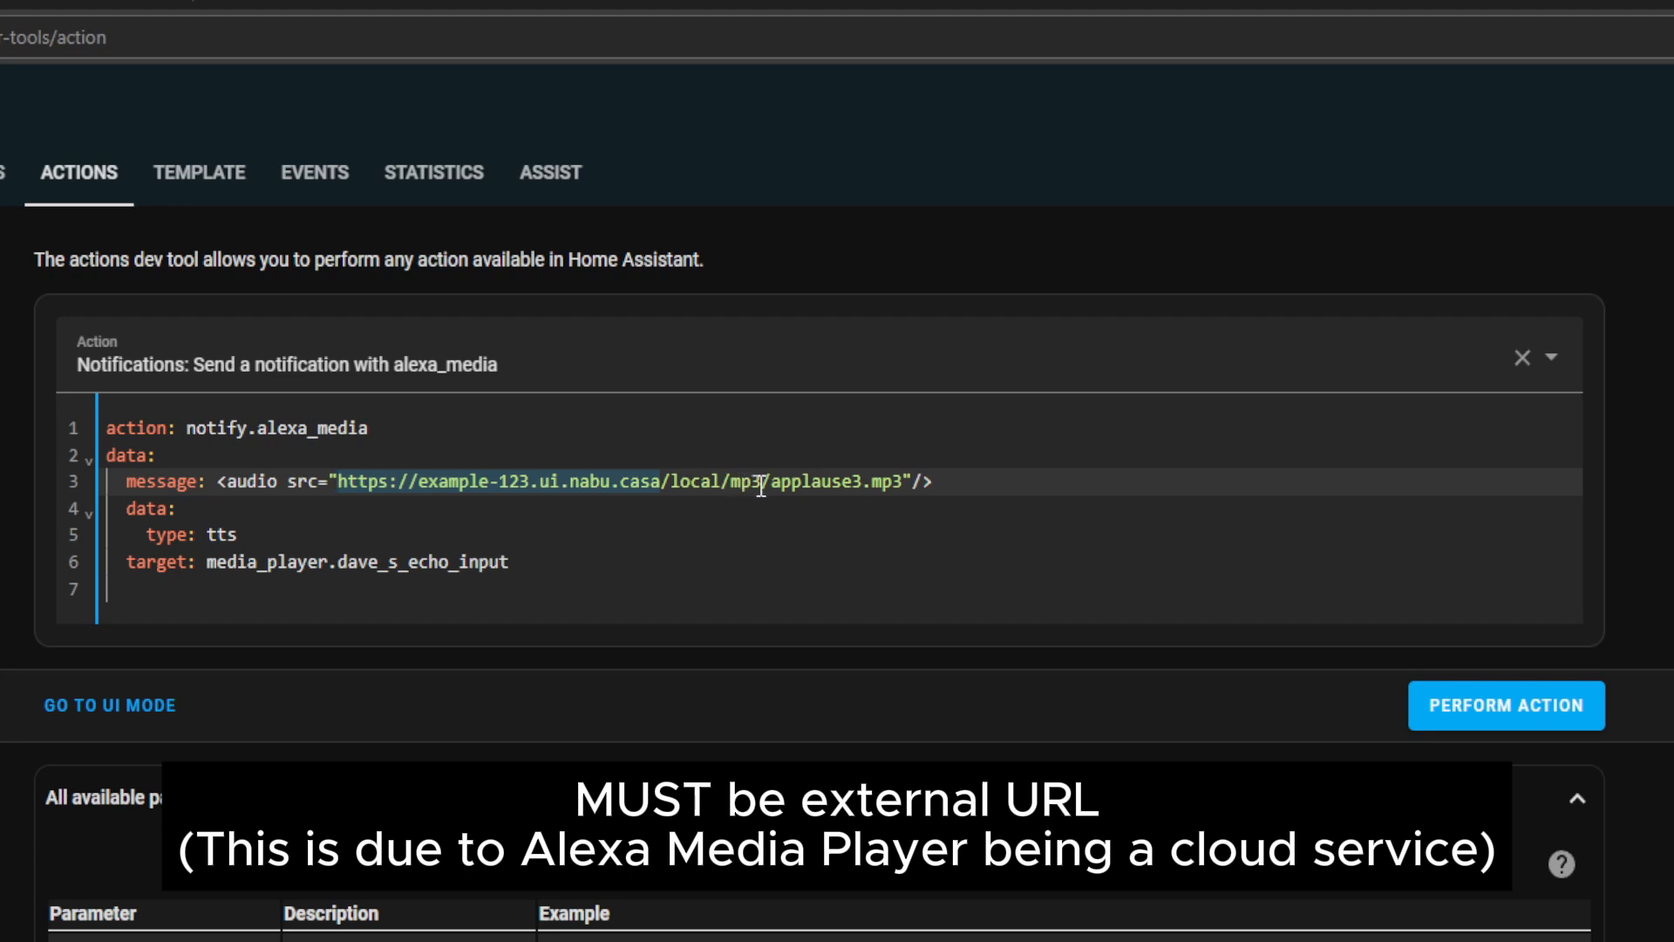
pyautogui.moveTo(759, 481); pyautogui.dragTo(670, 478)
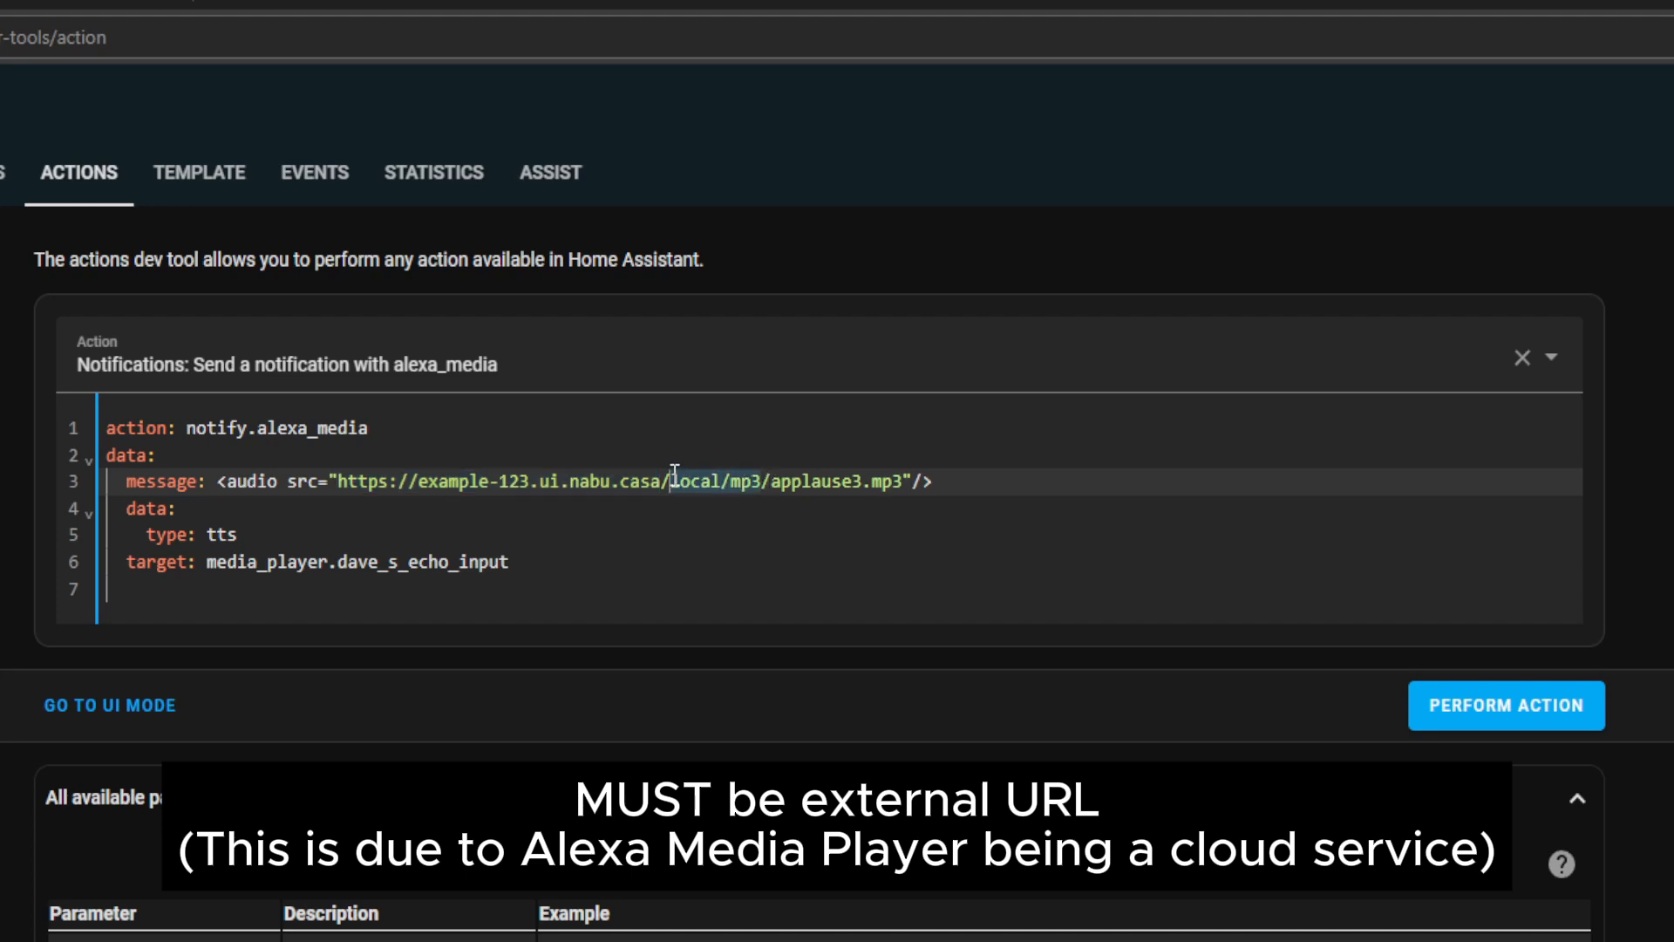
pyautogui.click(694, 539)
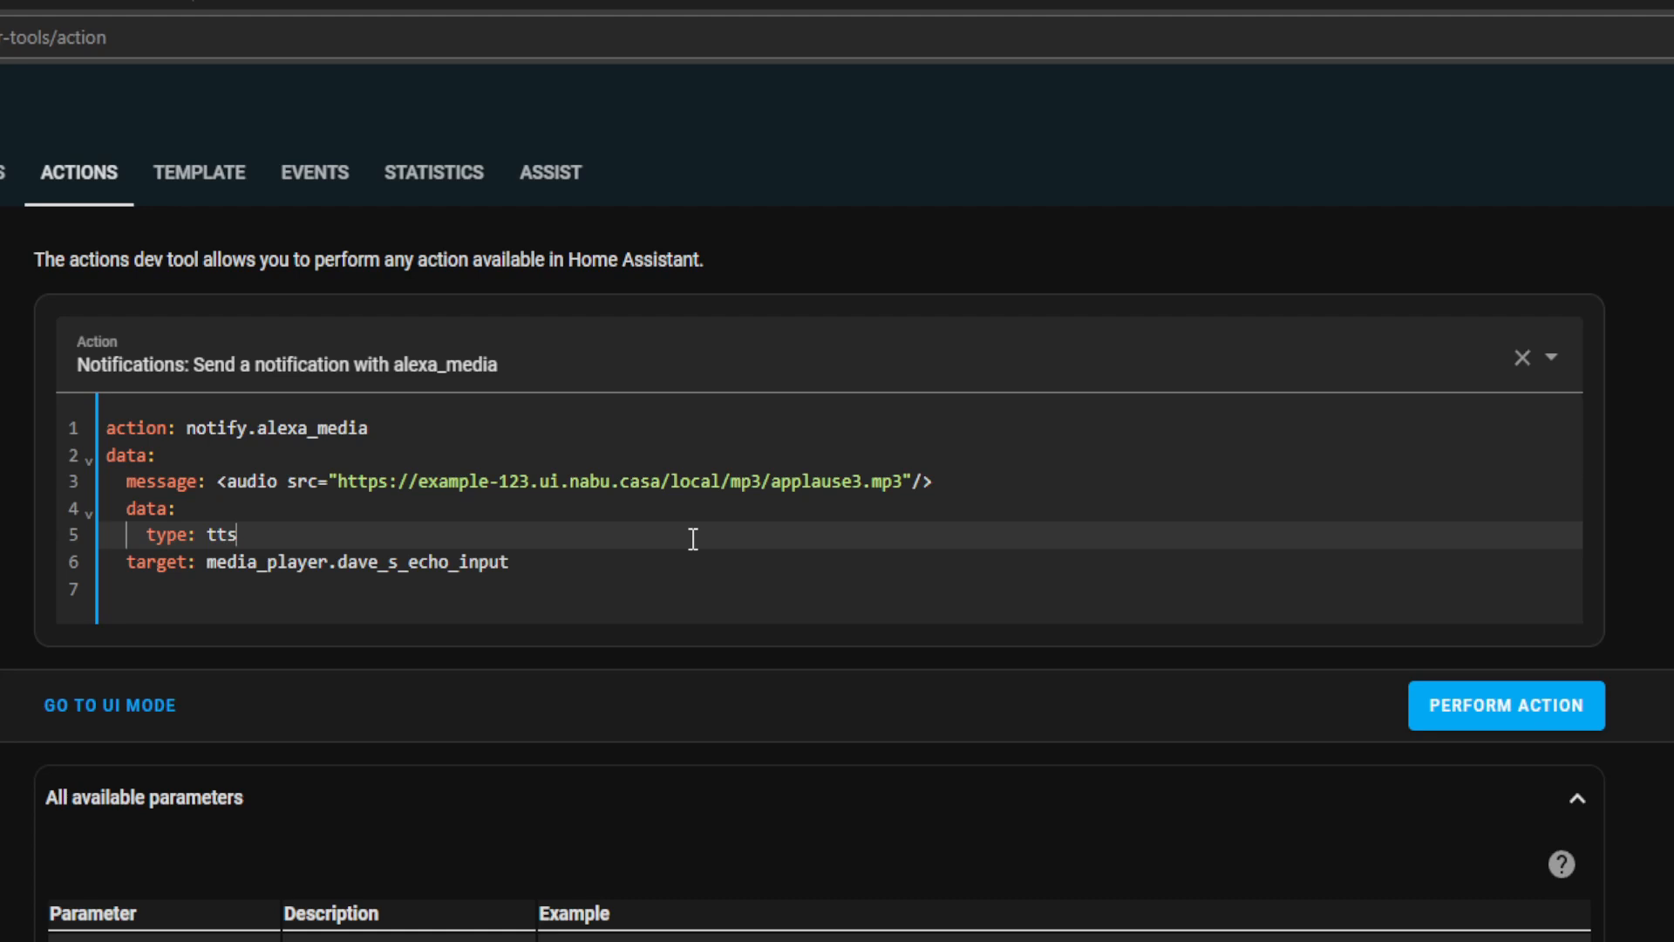
pyautogui.moveTo(903, 482); pyautogui.dragTo(772, 482)
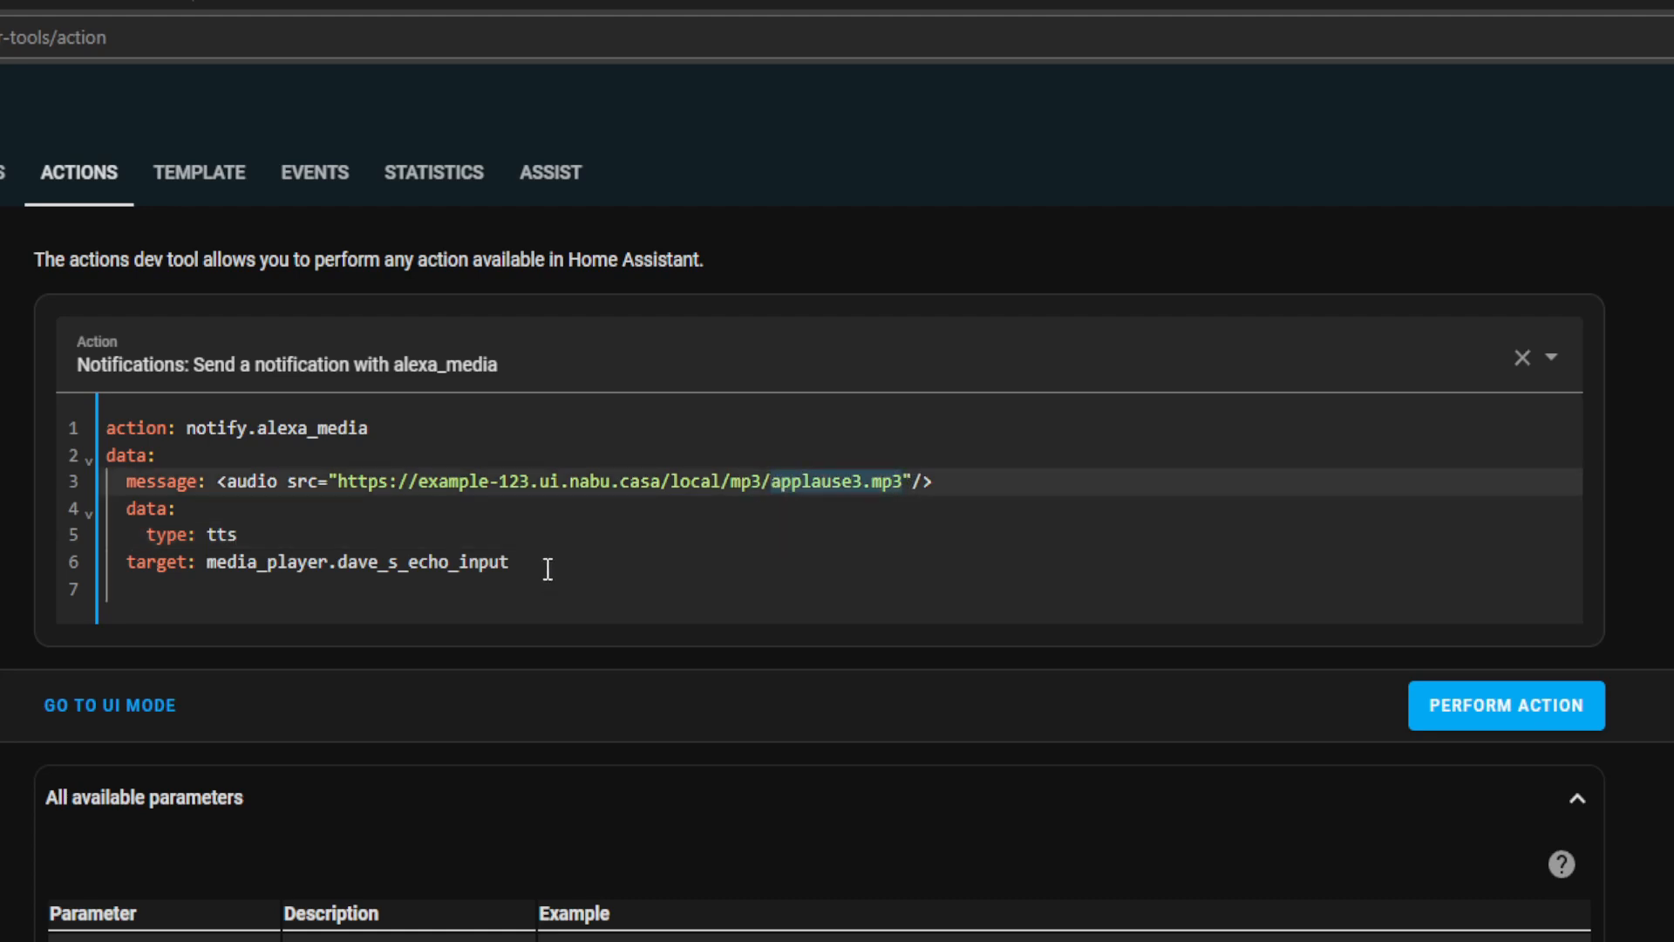
pyautogui.moveTo(660, 481); pyautogui.dragTo(338, 482)
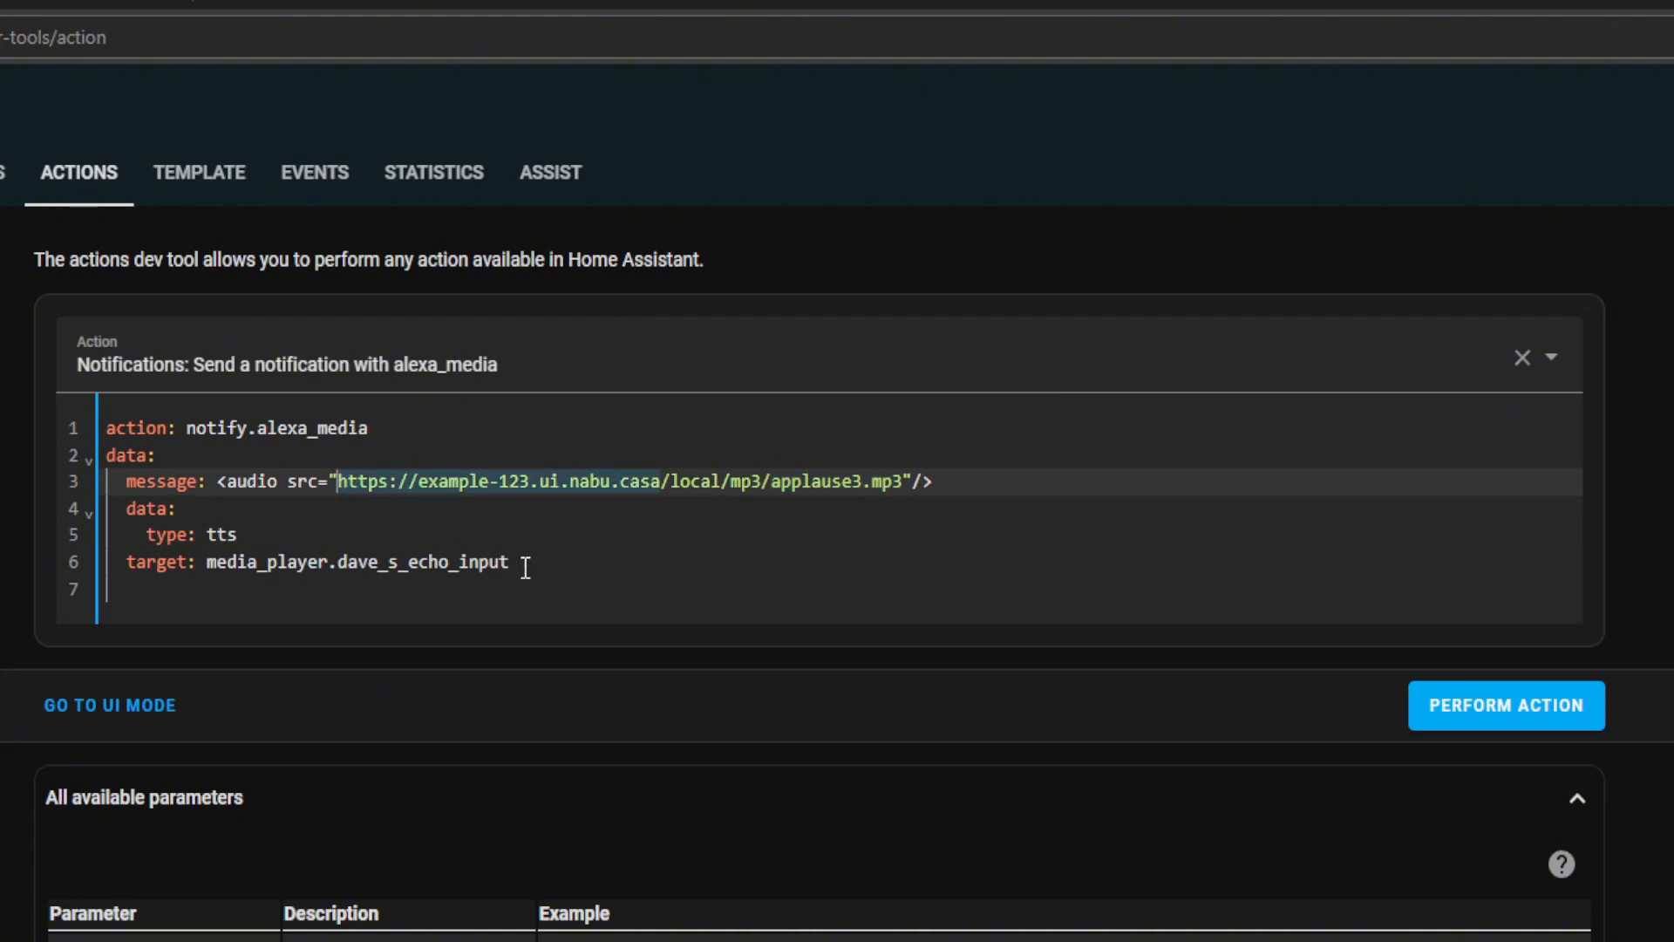
pyautogui.moveTo(526, 565); pyautogui.dragTo(208, 563)
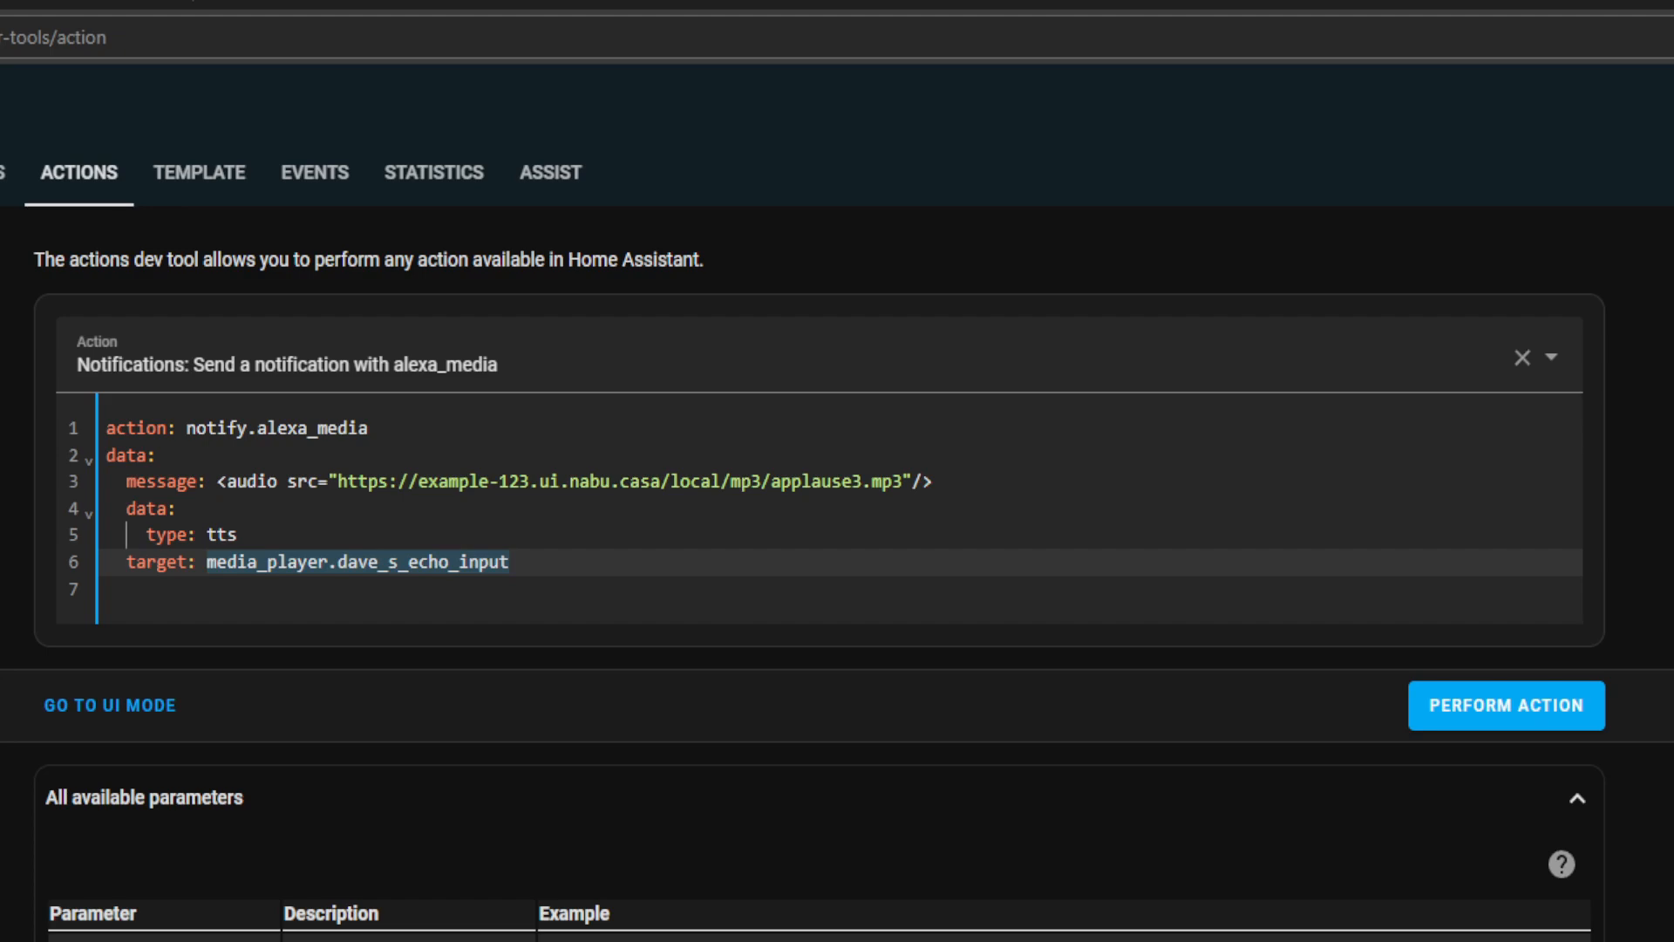
# Copy the remote access link under Remote access on the Settings > Home Assistant Cloud page.
pyautogui.click(509, 562)
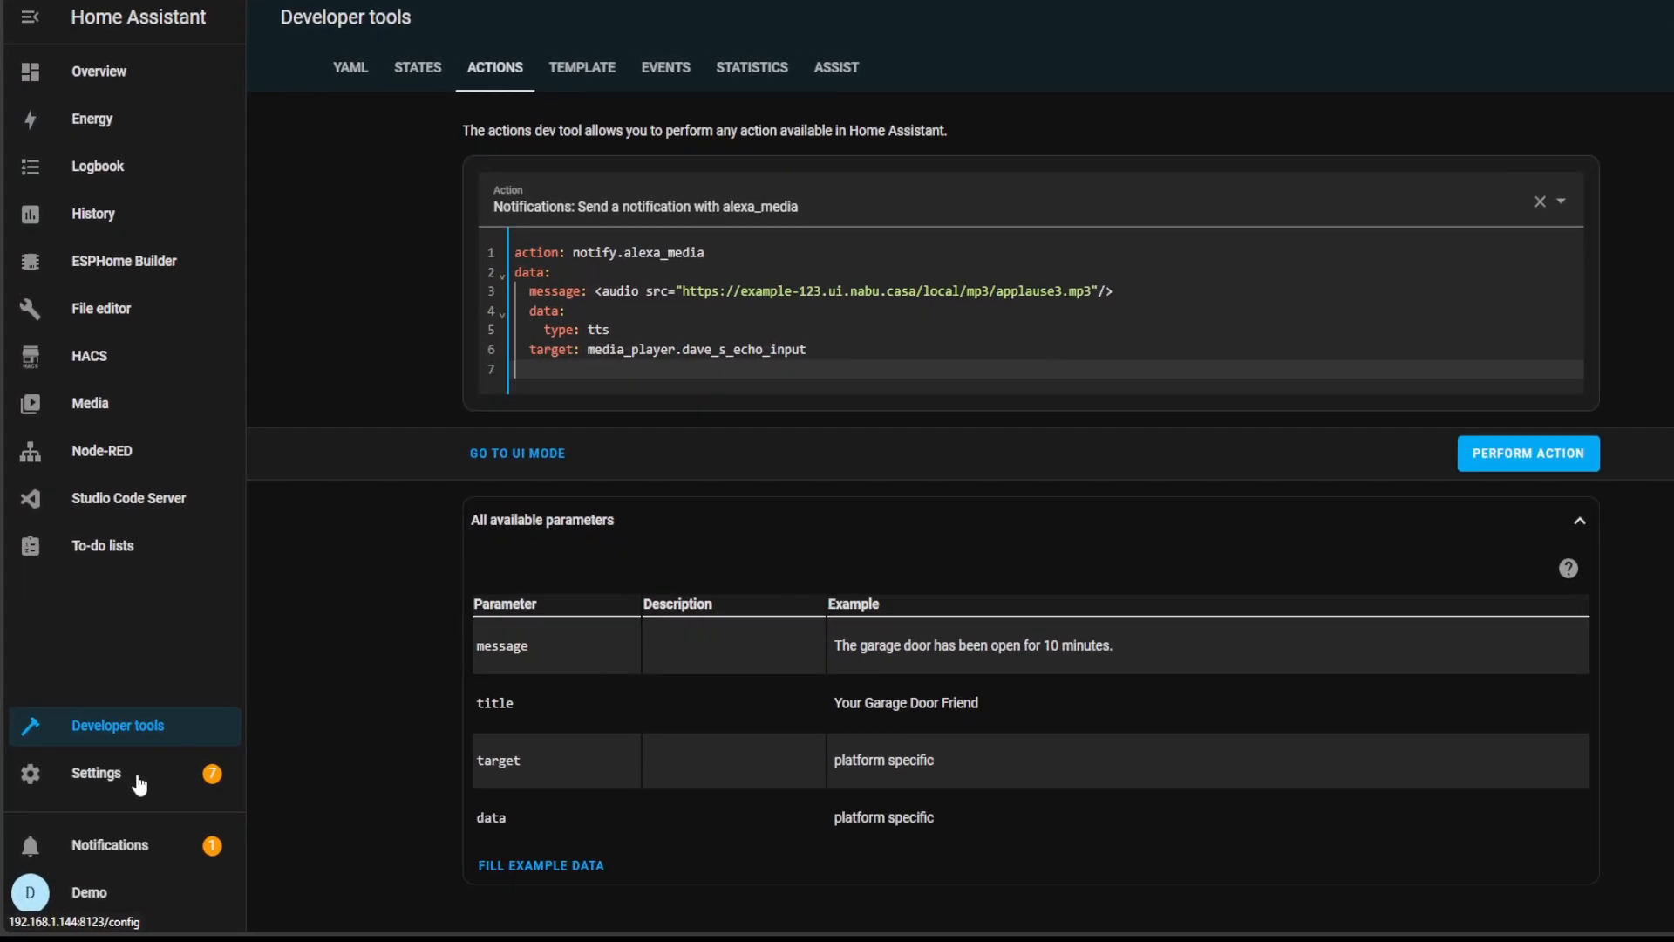
pyautogui.click(128, 795)
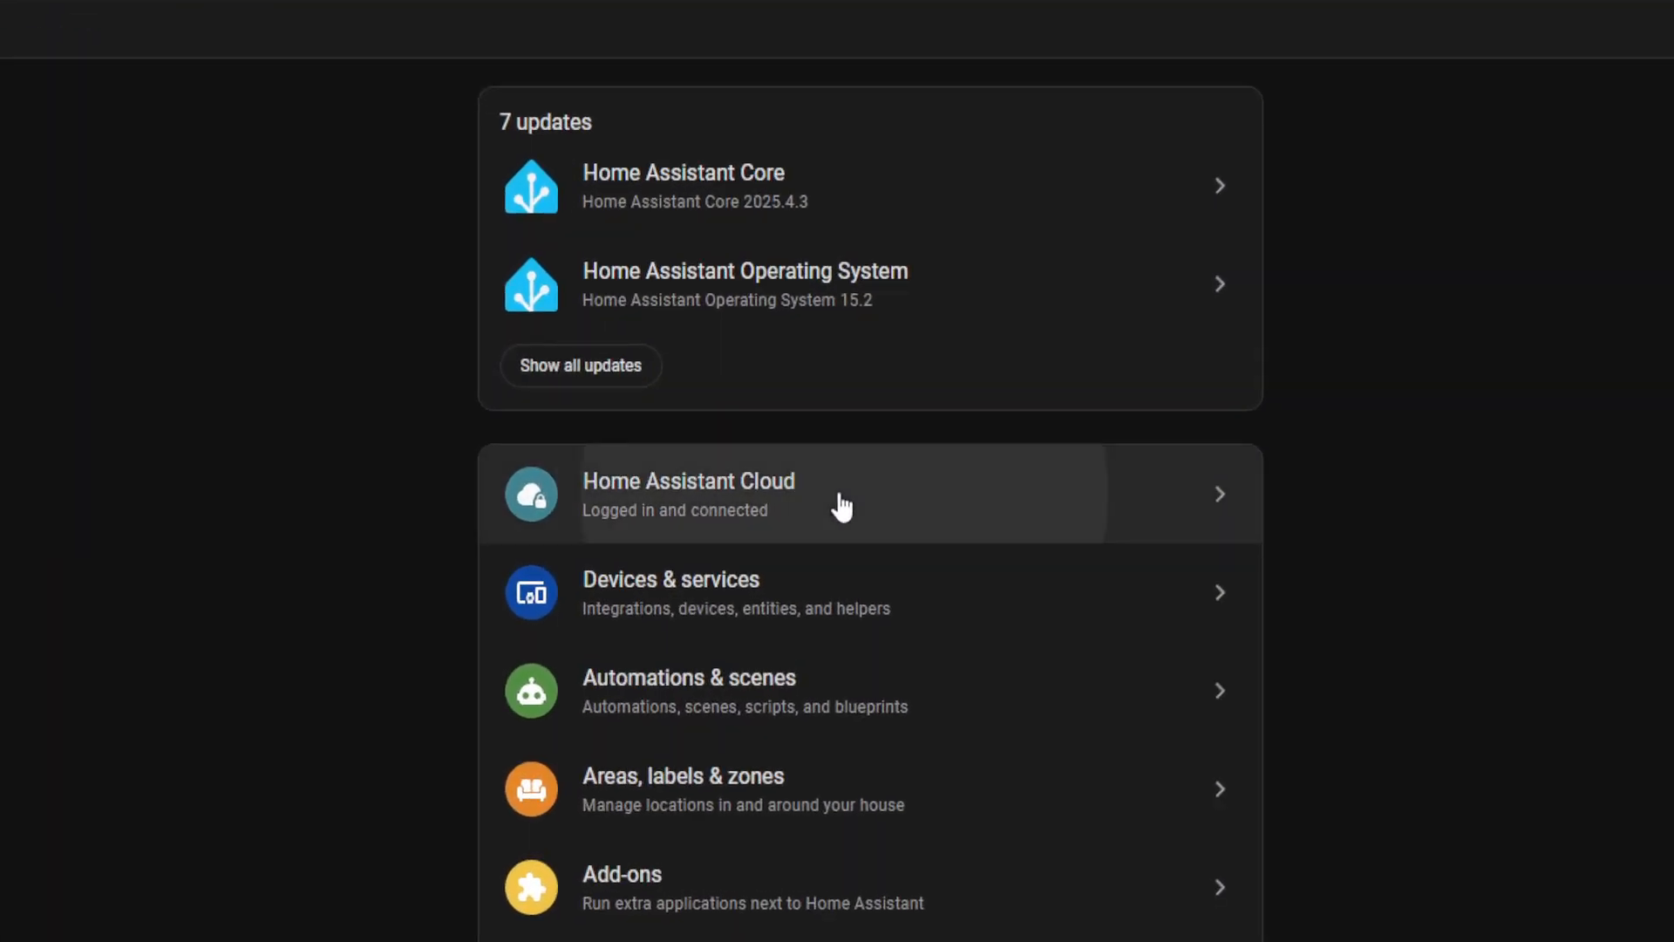
pyautogui.click(924, 415)
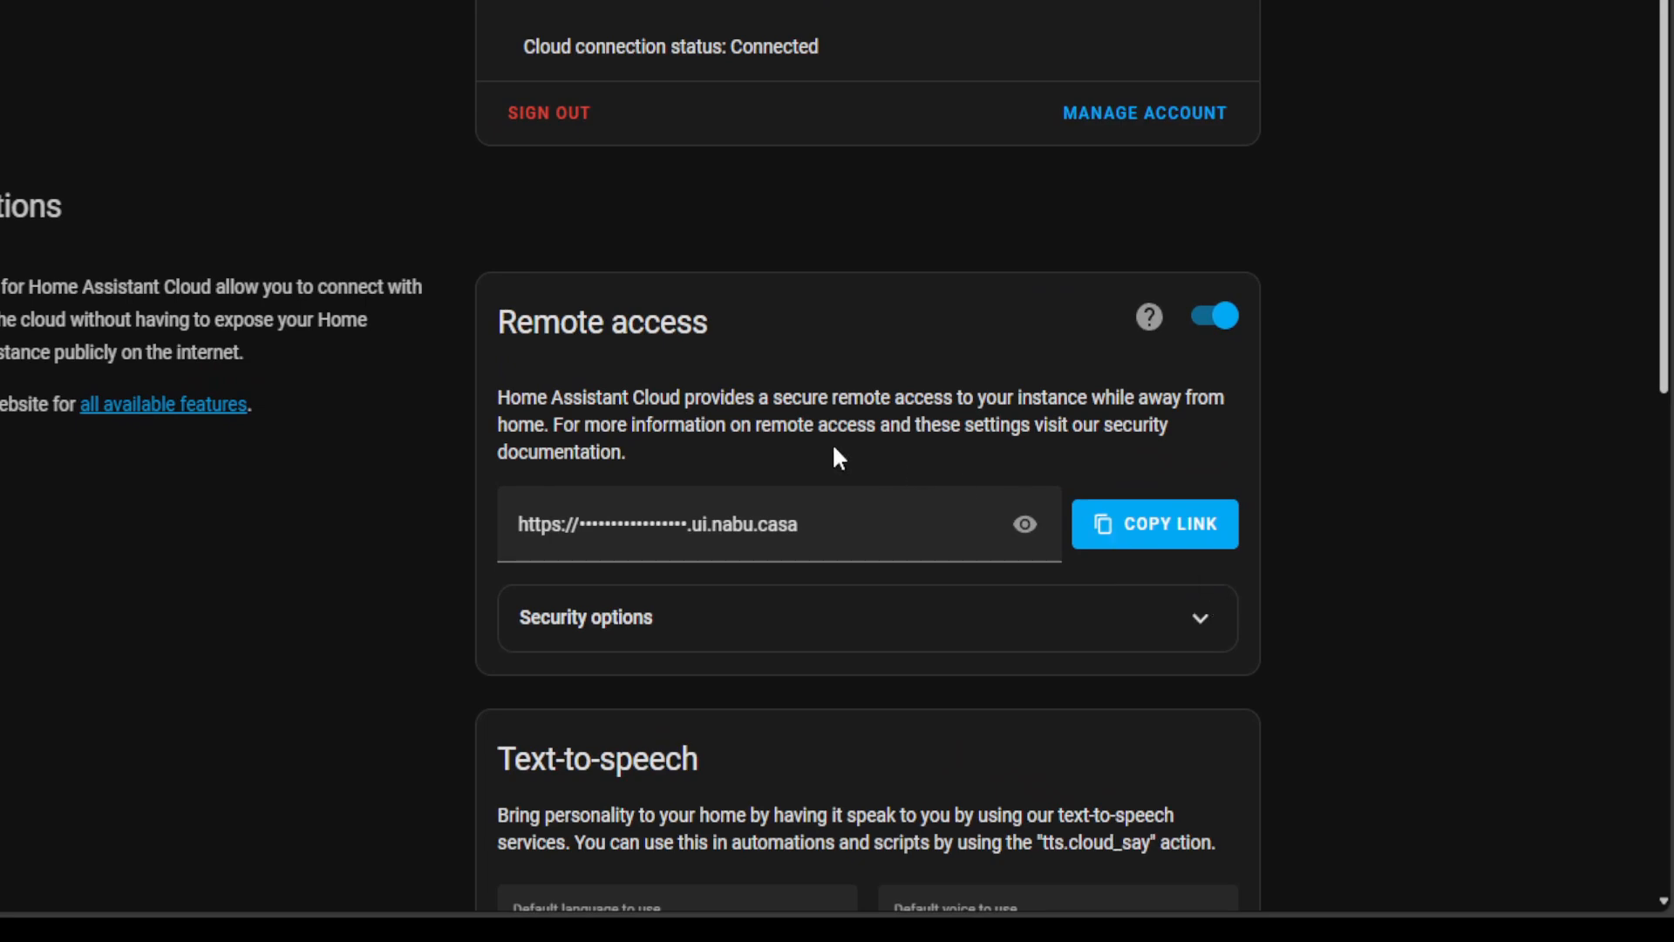
pyautogui.click(1215, 540)
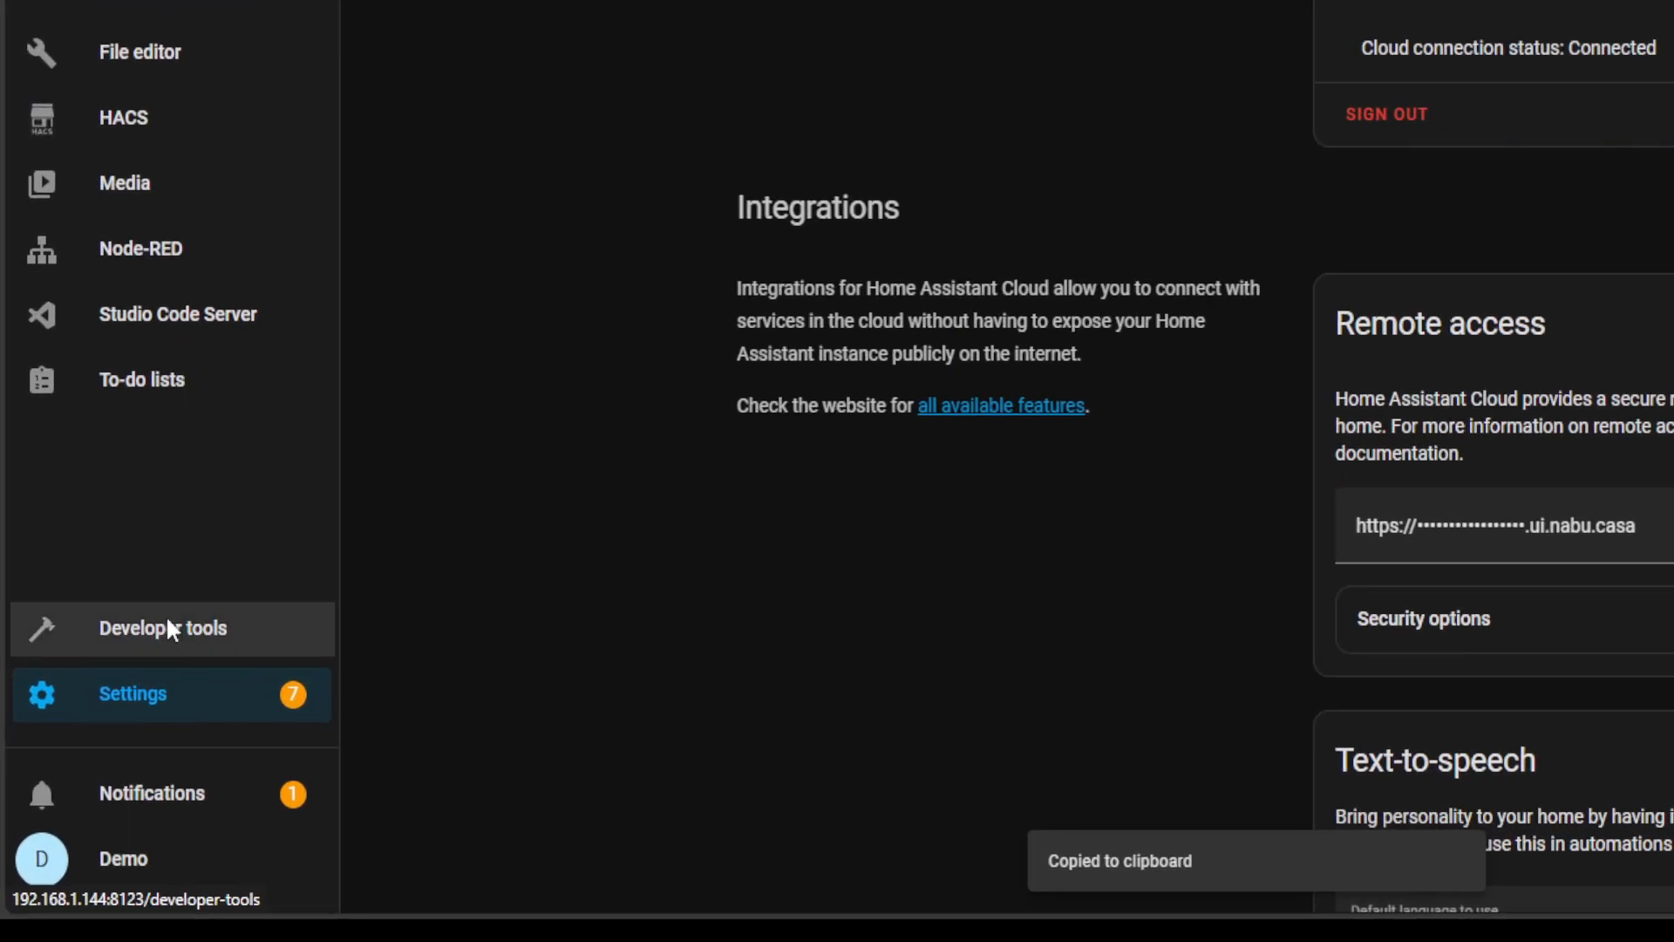
# Replace the audio URL's old host with the pasted Nabu Casa address and send it to the Echo.
pyautogui.click(113, 747)
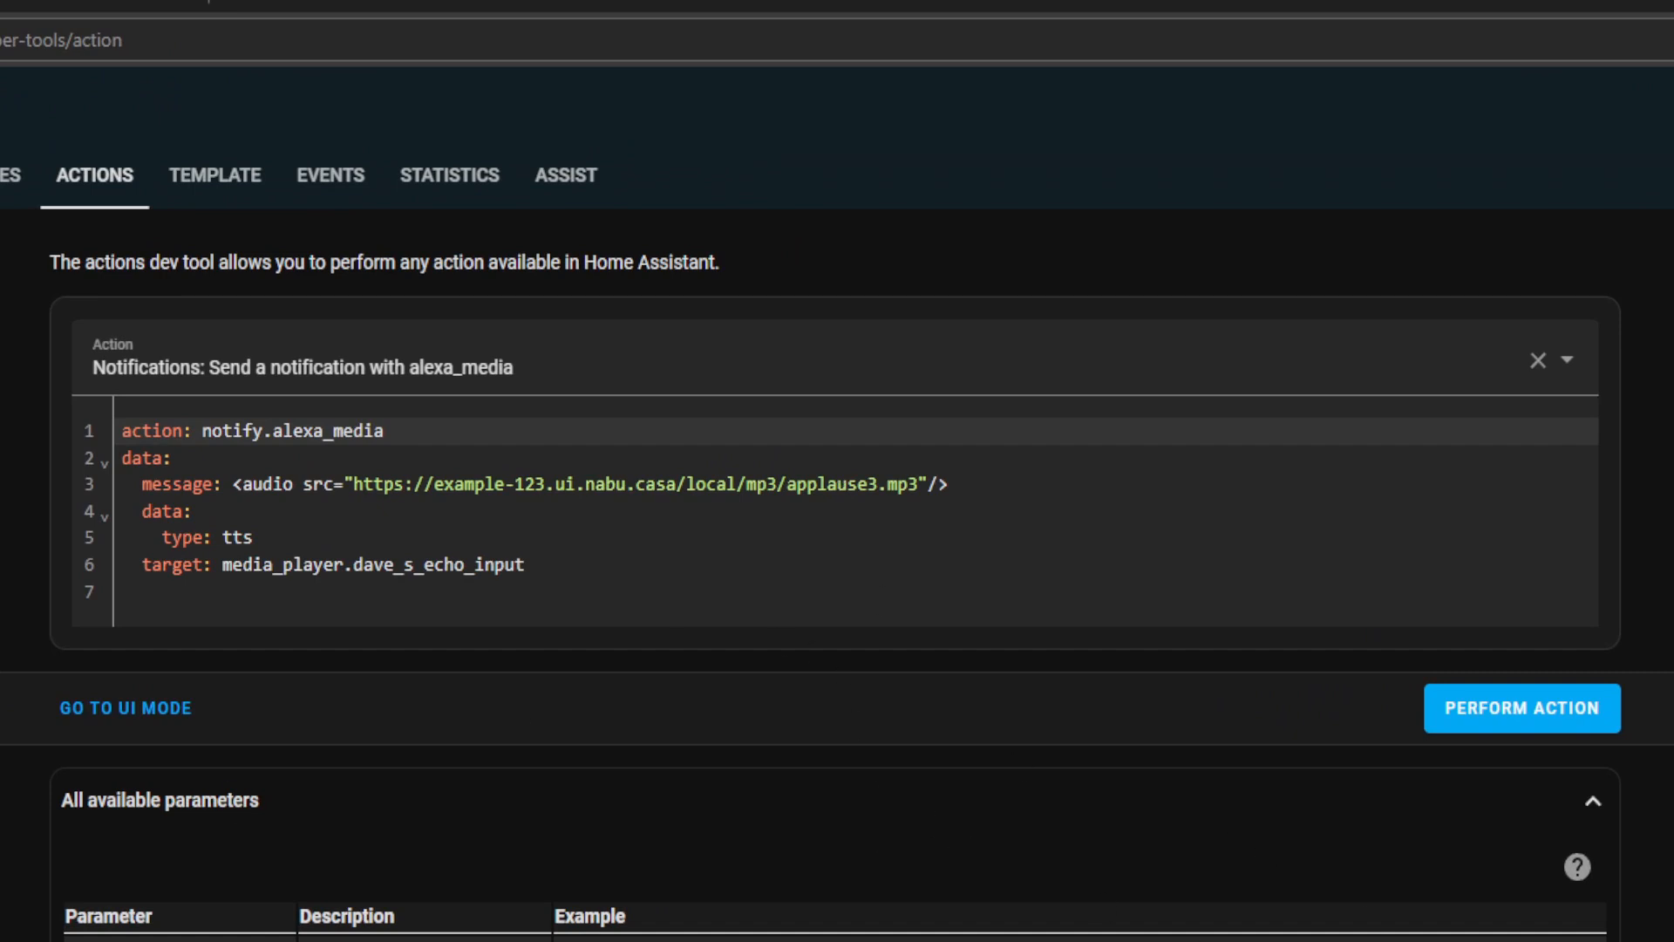
pyautogui.moveTo(677, 486); pyautogui.dragTo(356, 486)
pyautogui.hotkey('ctrl', 'v')
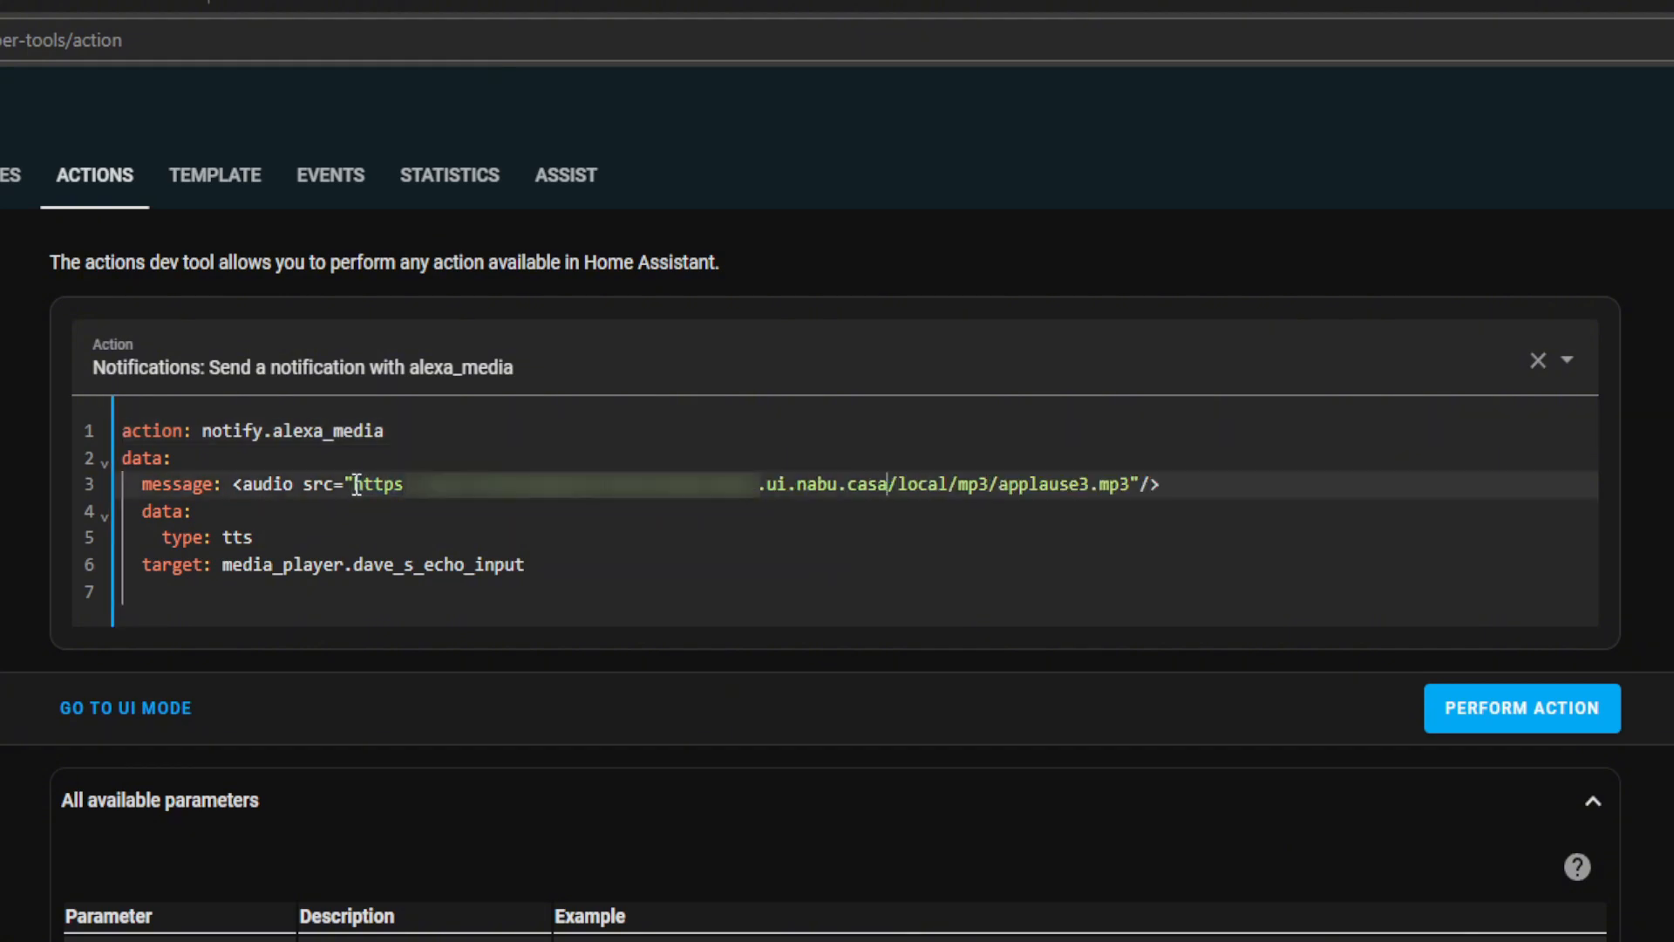
pyautogui.click(1470, 726)
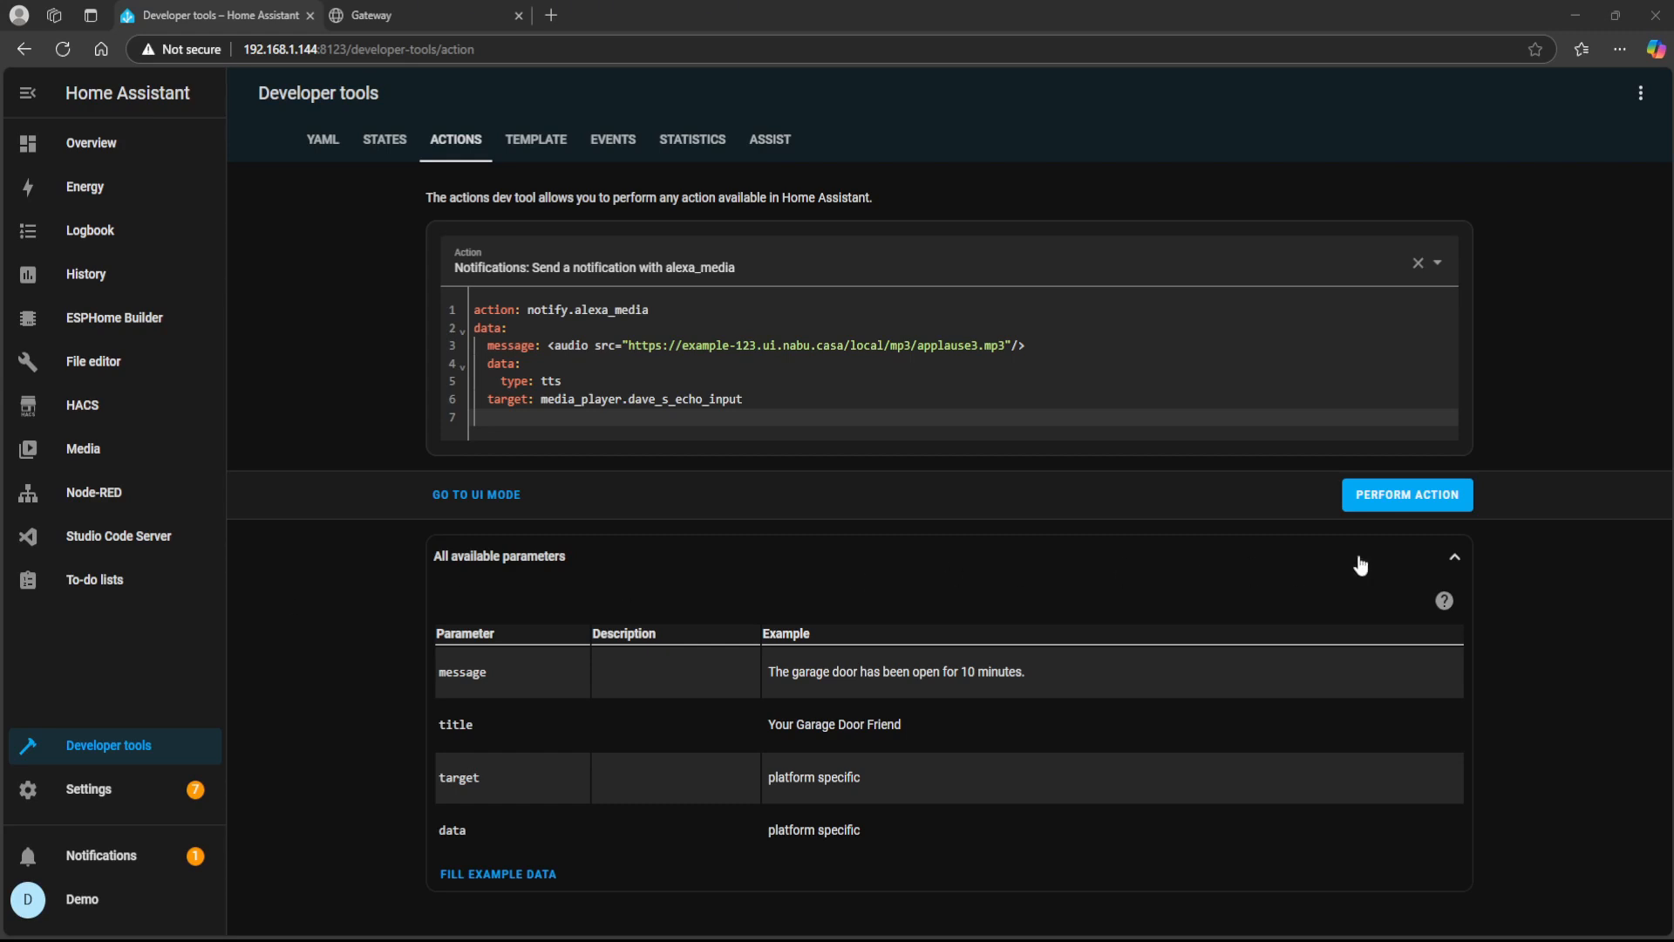
# Resend the applause3.mp3 notification to the Echo, then select the full audio URL.
pyautogui.click(1426, 511)
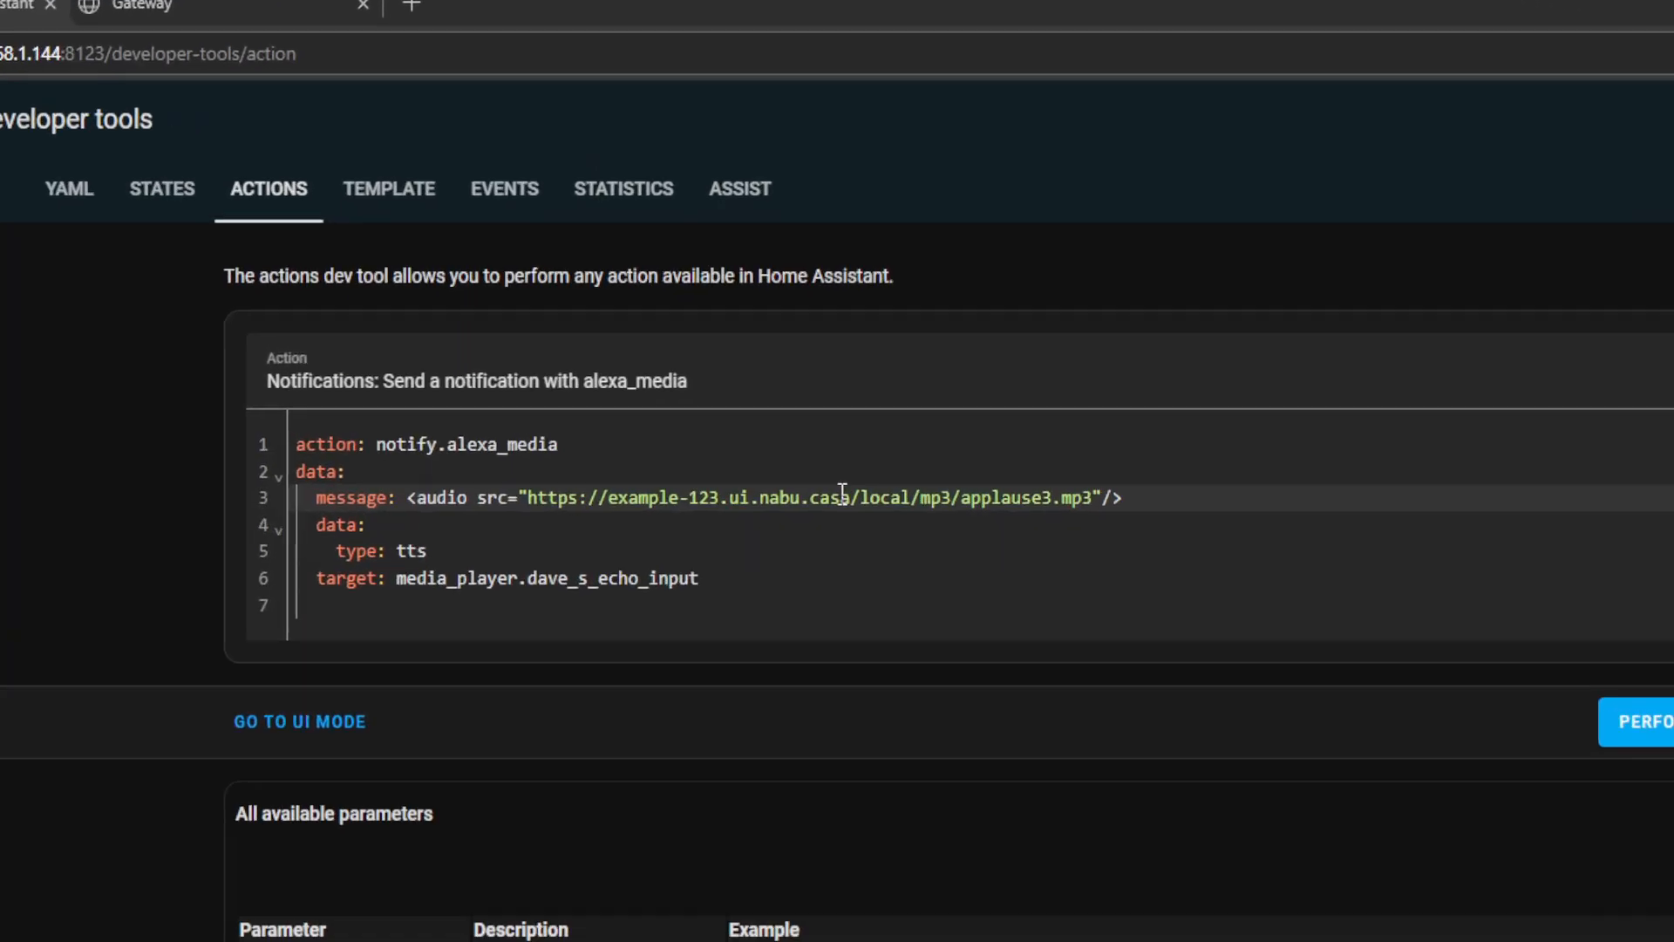
pyautogui.moveTo(1095, 499); pyautogui.dragTo(527, 499)
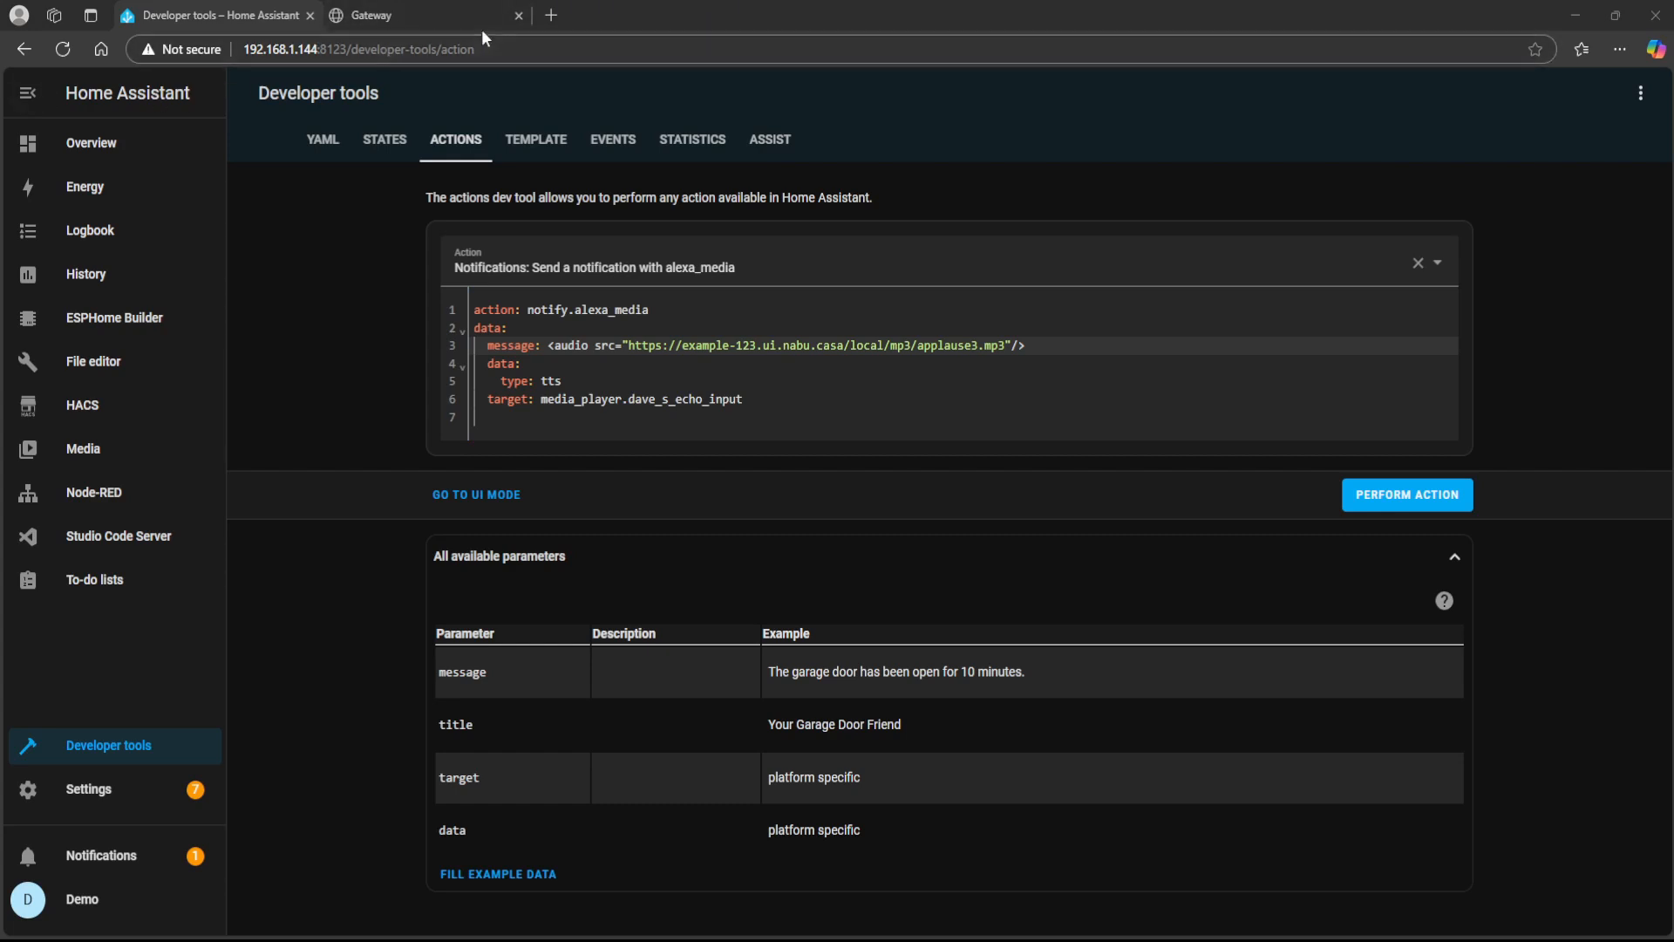
# Load the applause3.mp3 URL in a new Edge tab and play the audio.
pyautogui.click(554, 18)
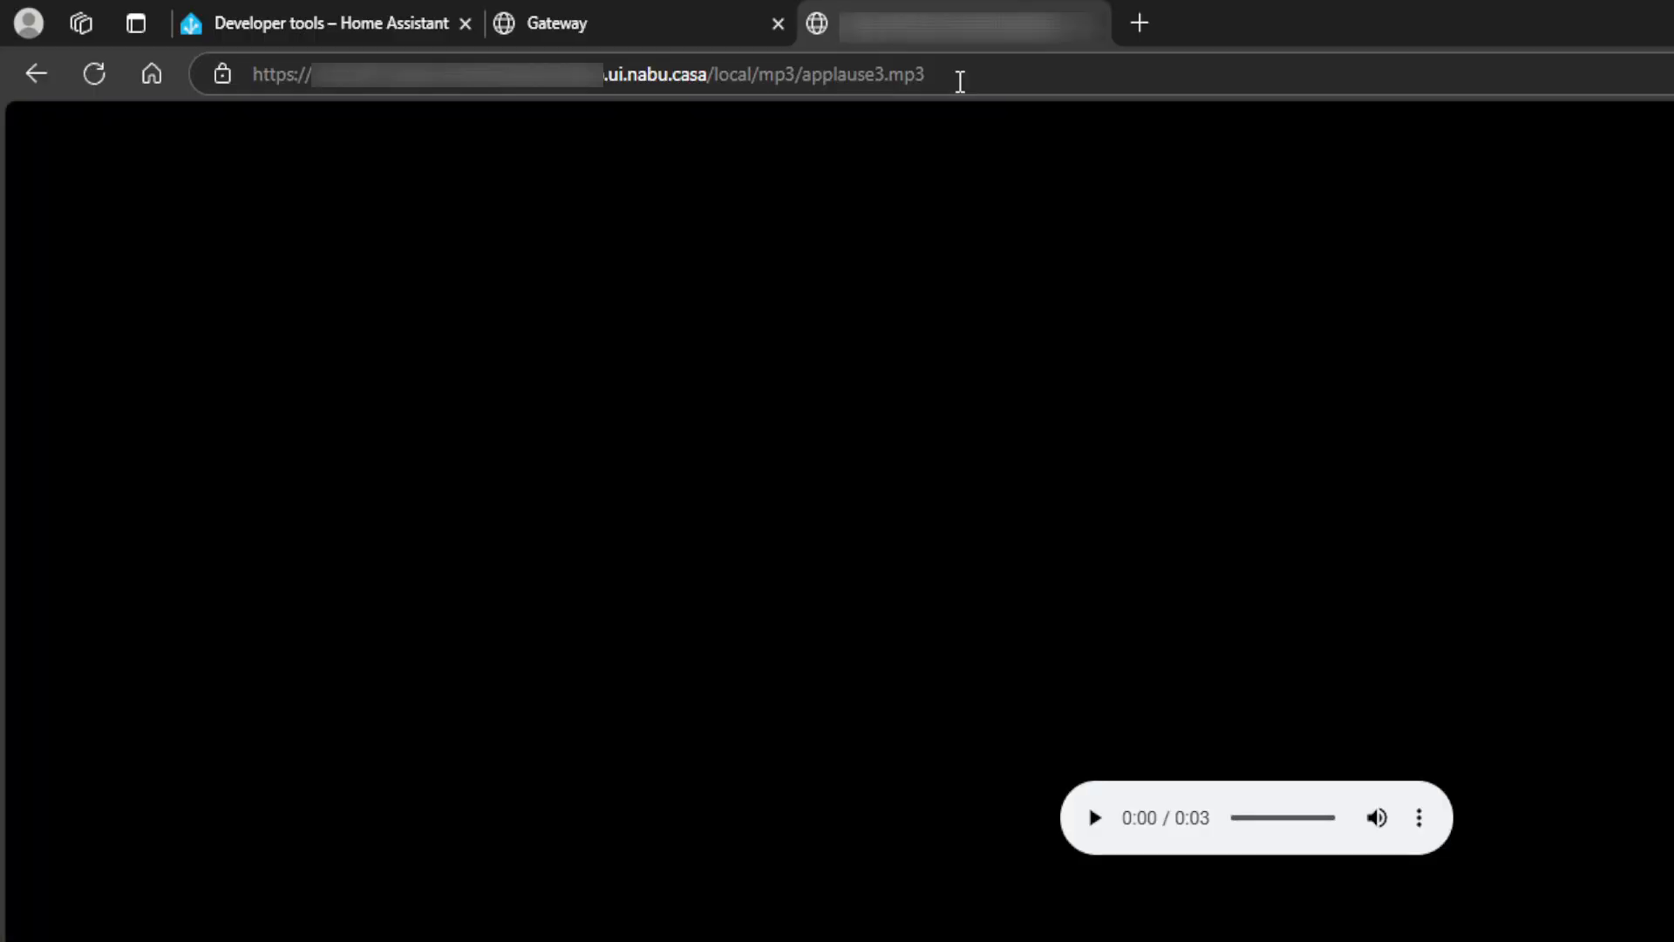
pyautogui.click(1097, 820)
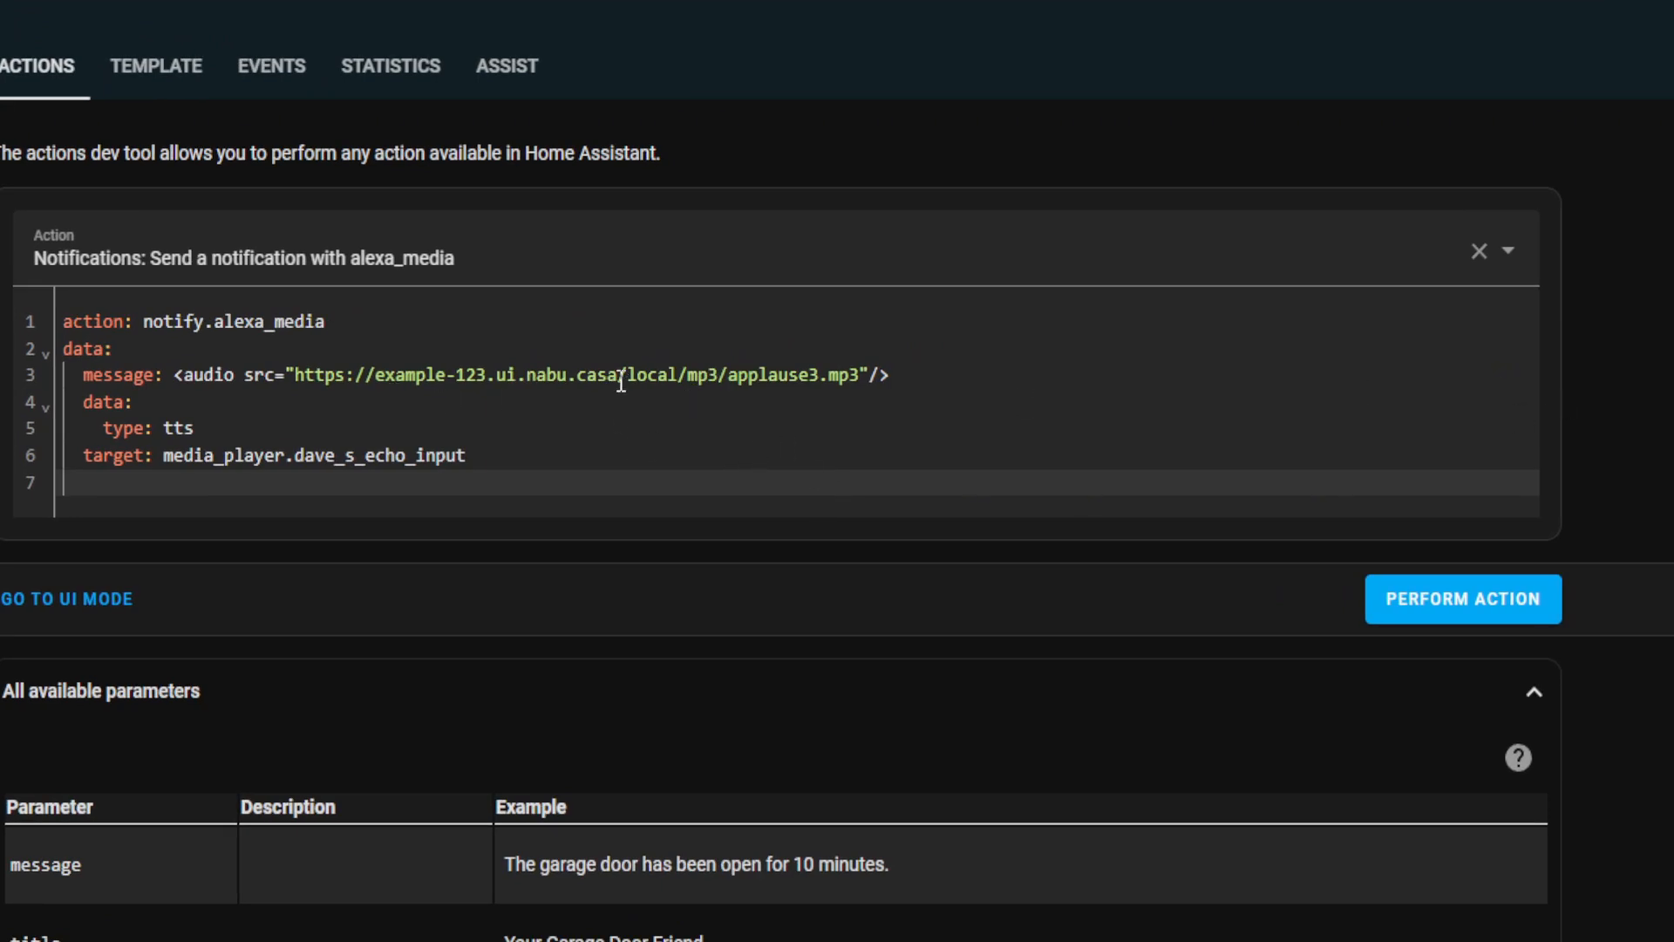
# Swap the nabu.casa host for the DuckDNS address and send the notification to the Echo.
pyautogui.moveTo(617, 376); pyautogui.dragTo(299, 371)
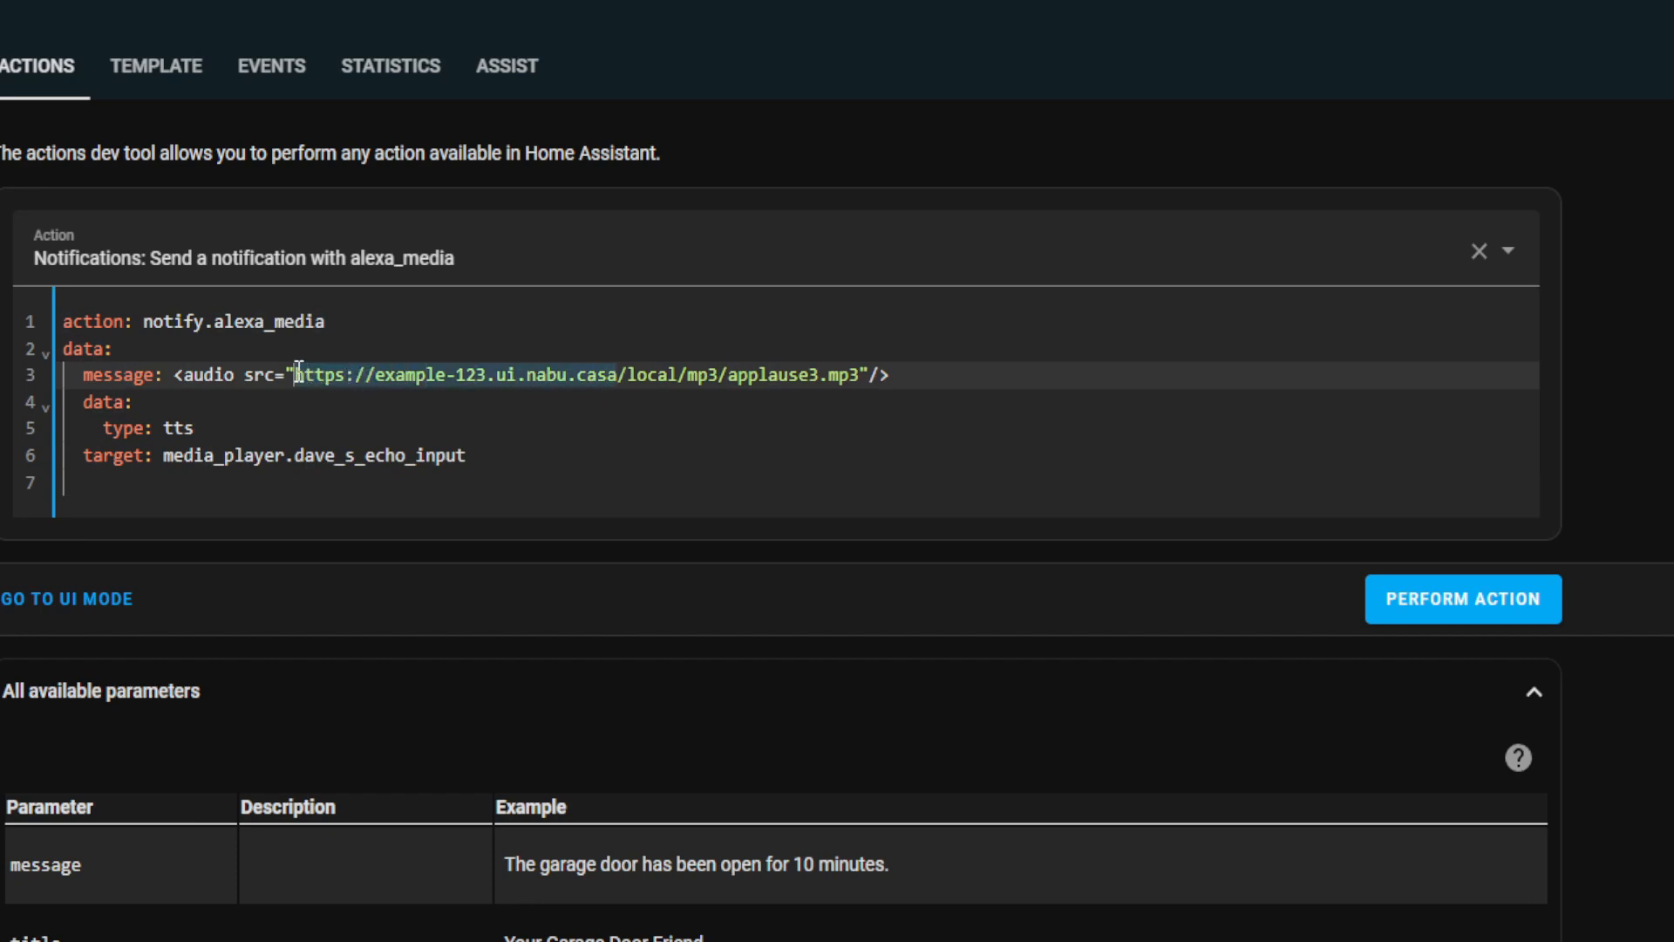
pyautogui.hotkey('ctrl', 'v')
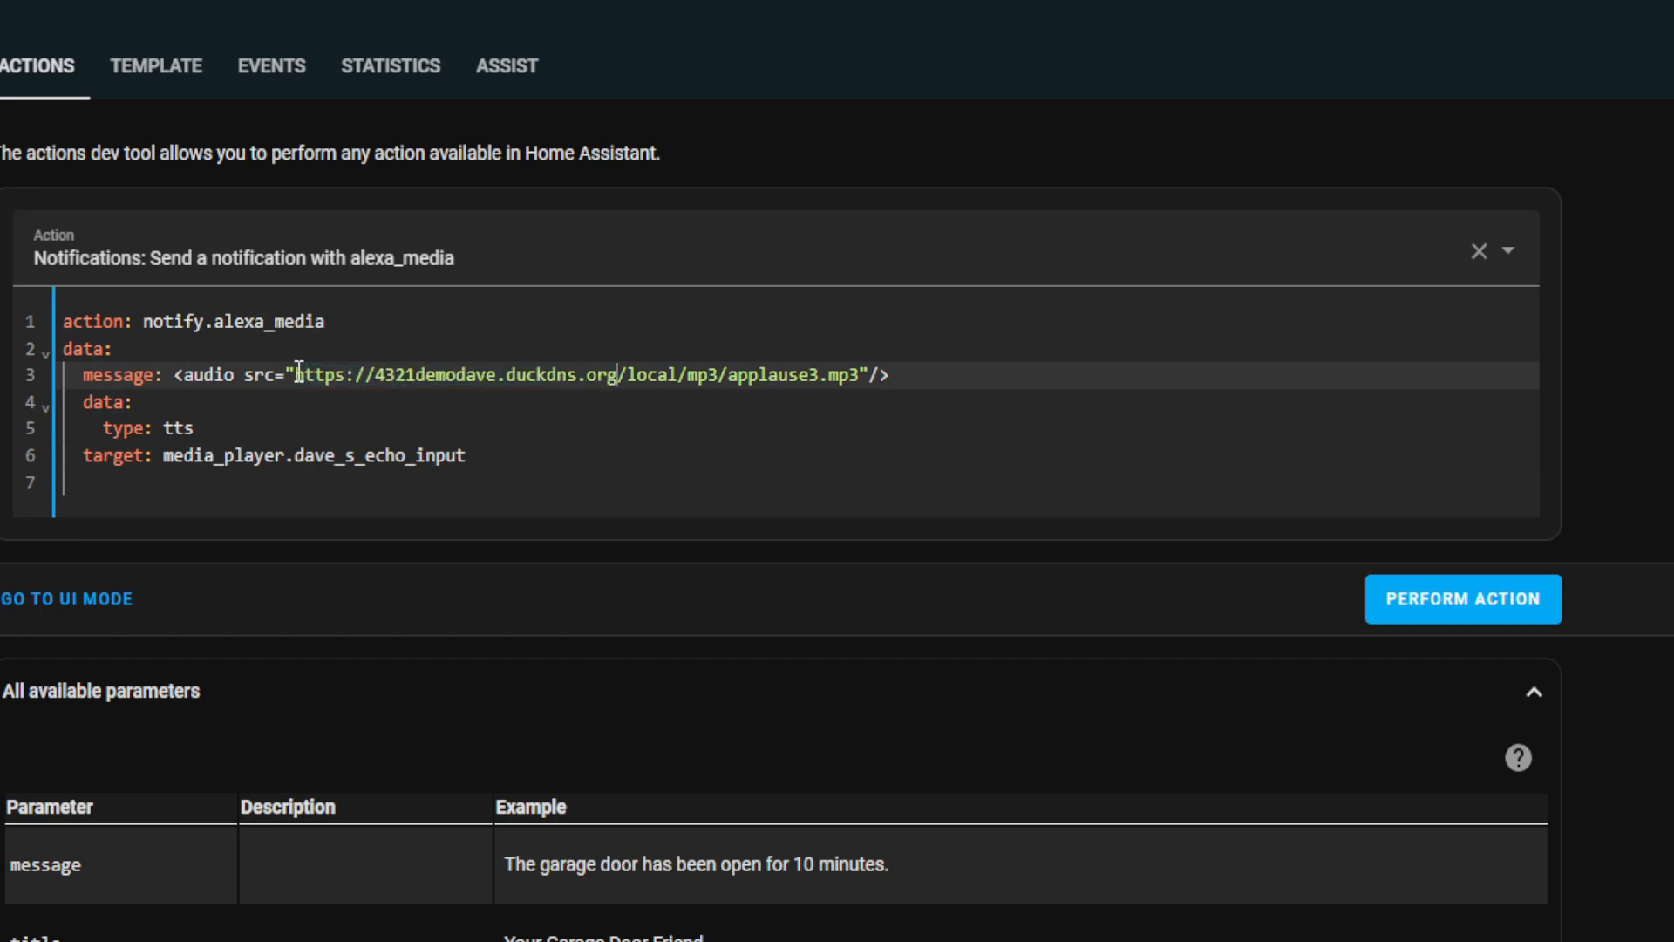
pyautogui.click(748, 454)
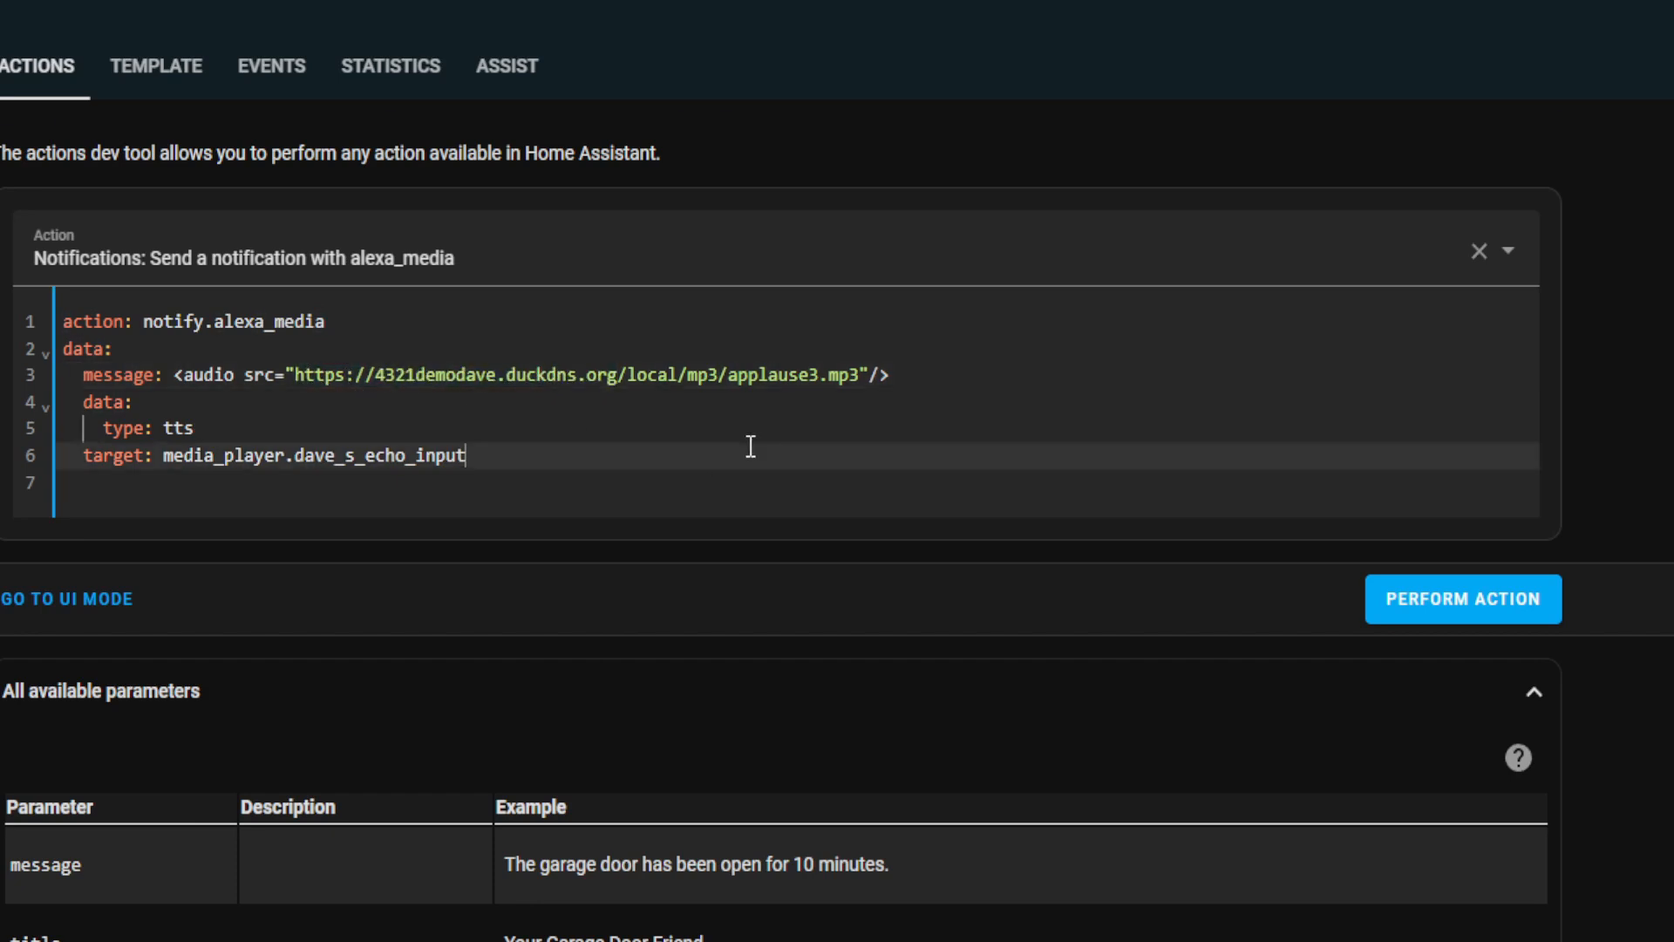
pyautogui.click(1452, 607)
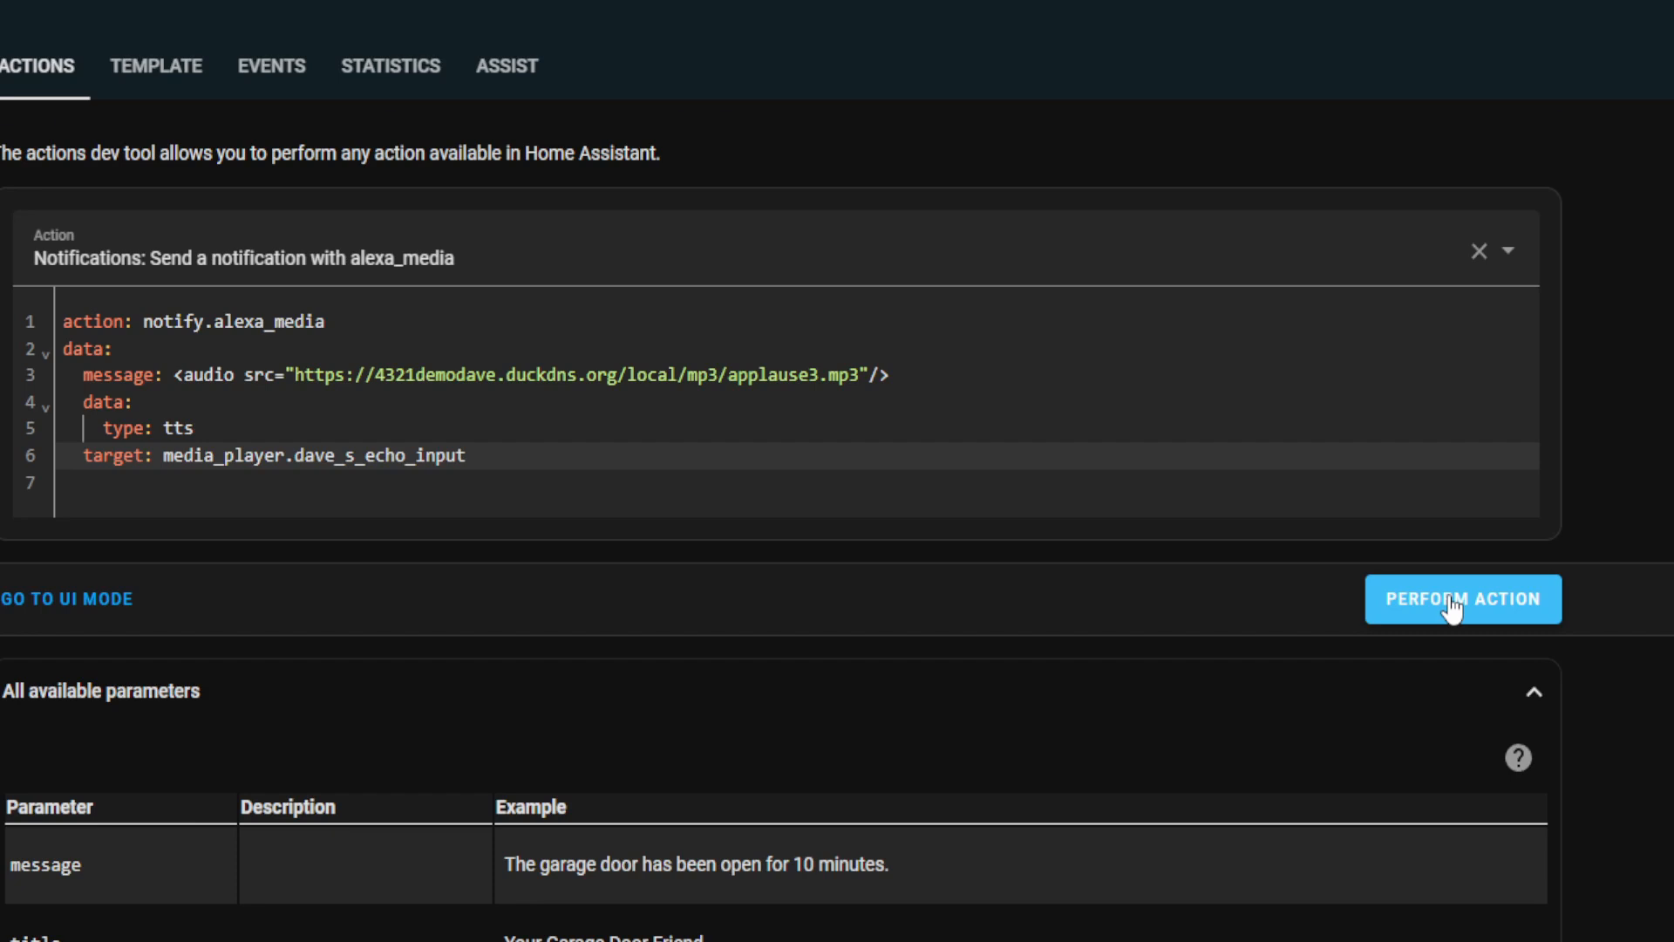
# Append :8123 after duckdns.org in the audio URL and copy the whole URL.
pyautogui.click(617, 377)
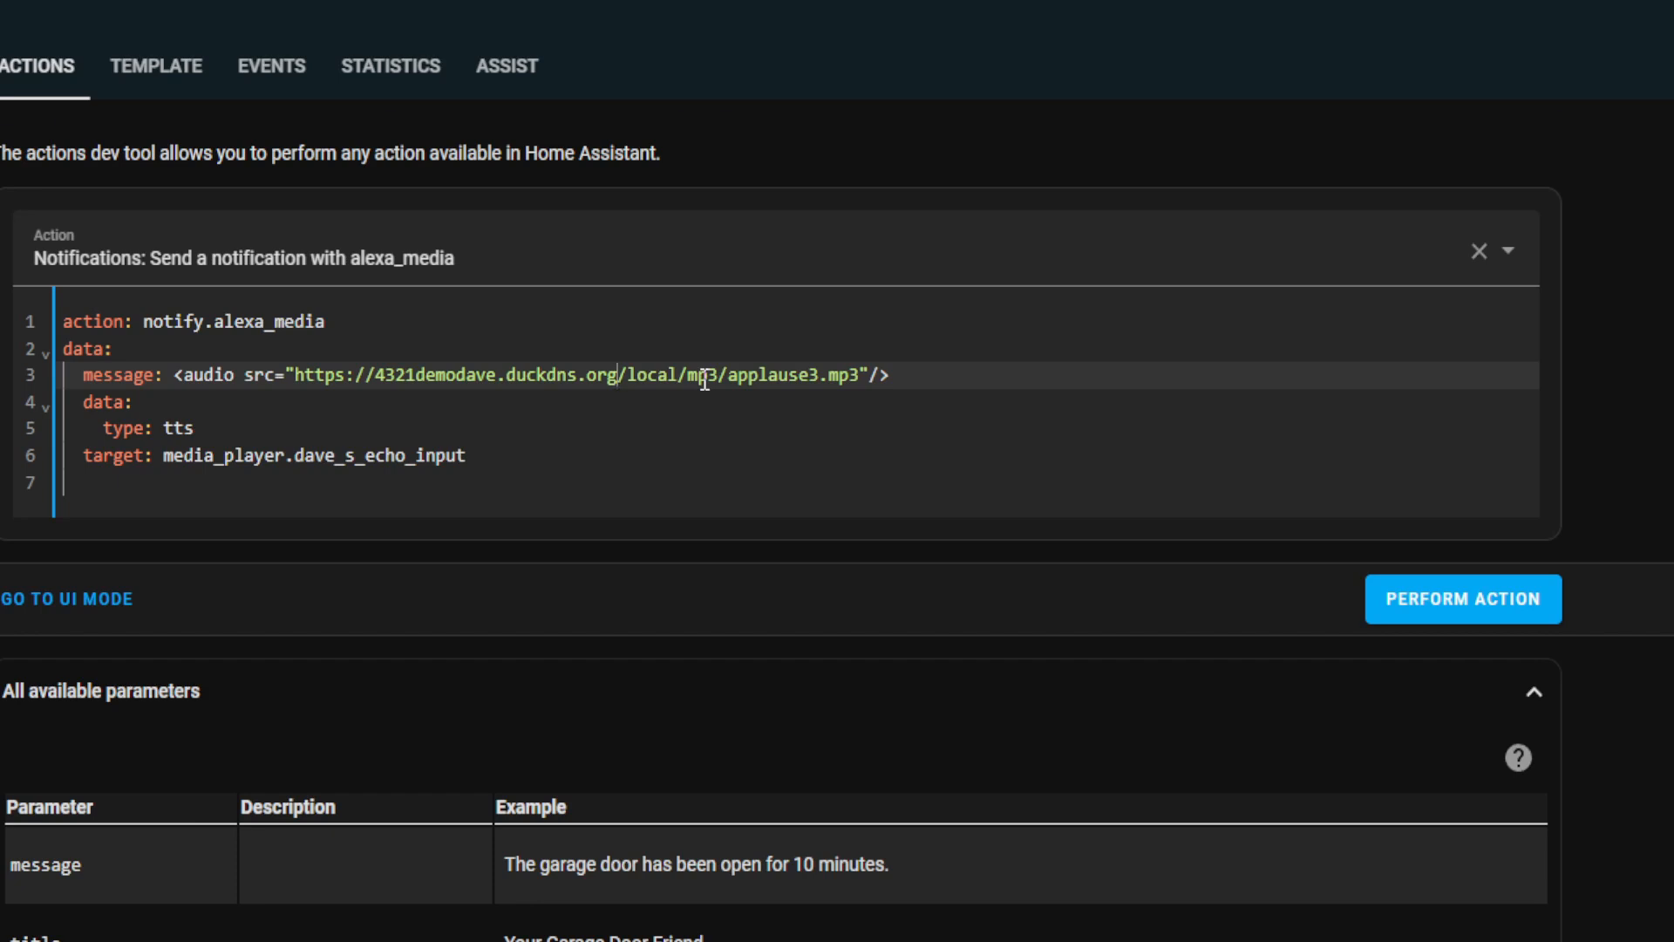
pyautogui.write(':8123')
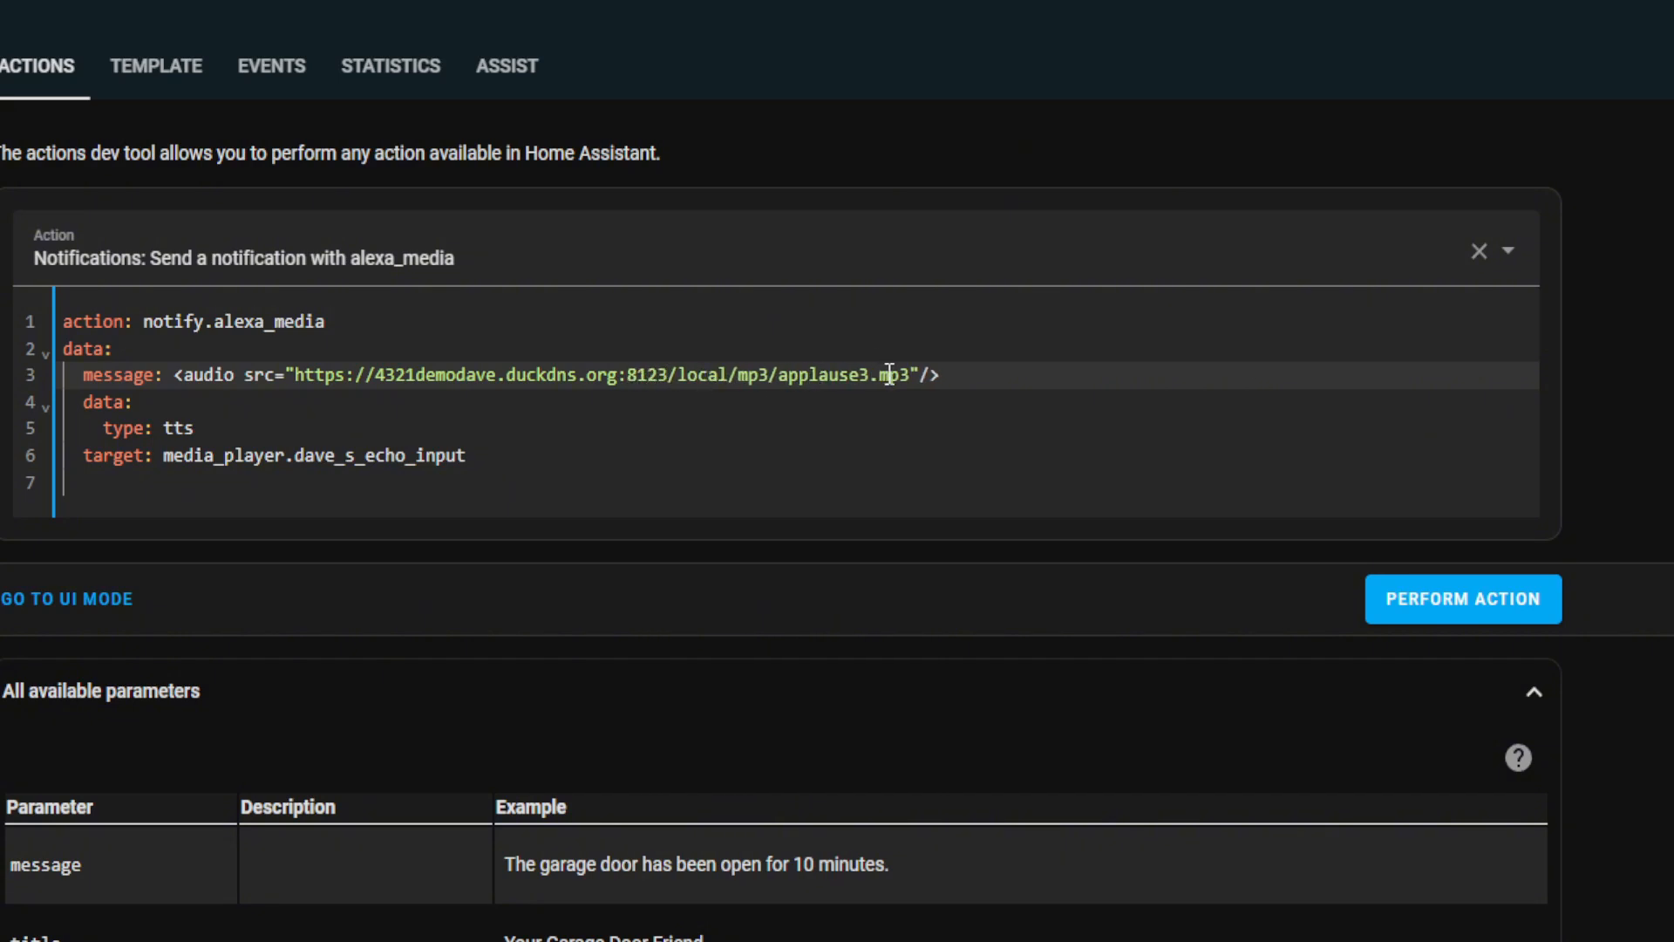
pyautogui.moveTo(909, 373); pyautogui.dragTo(299, 377)
pyautogui.hotkey('ctrl', 'c')
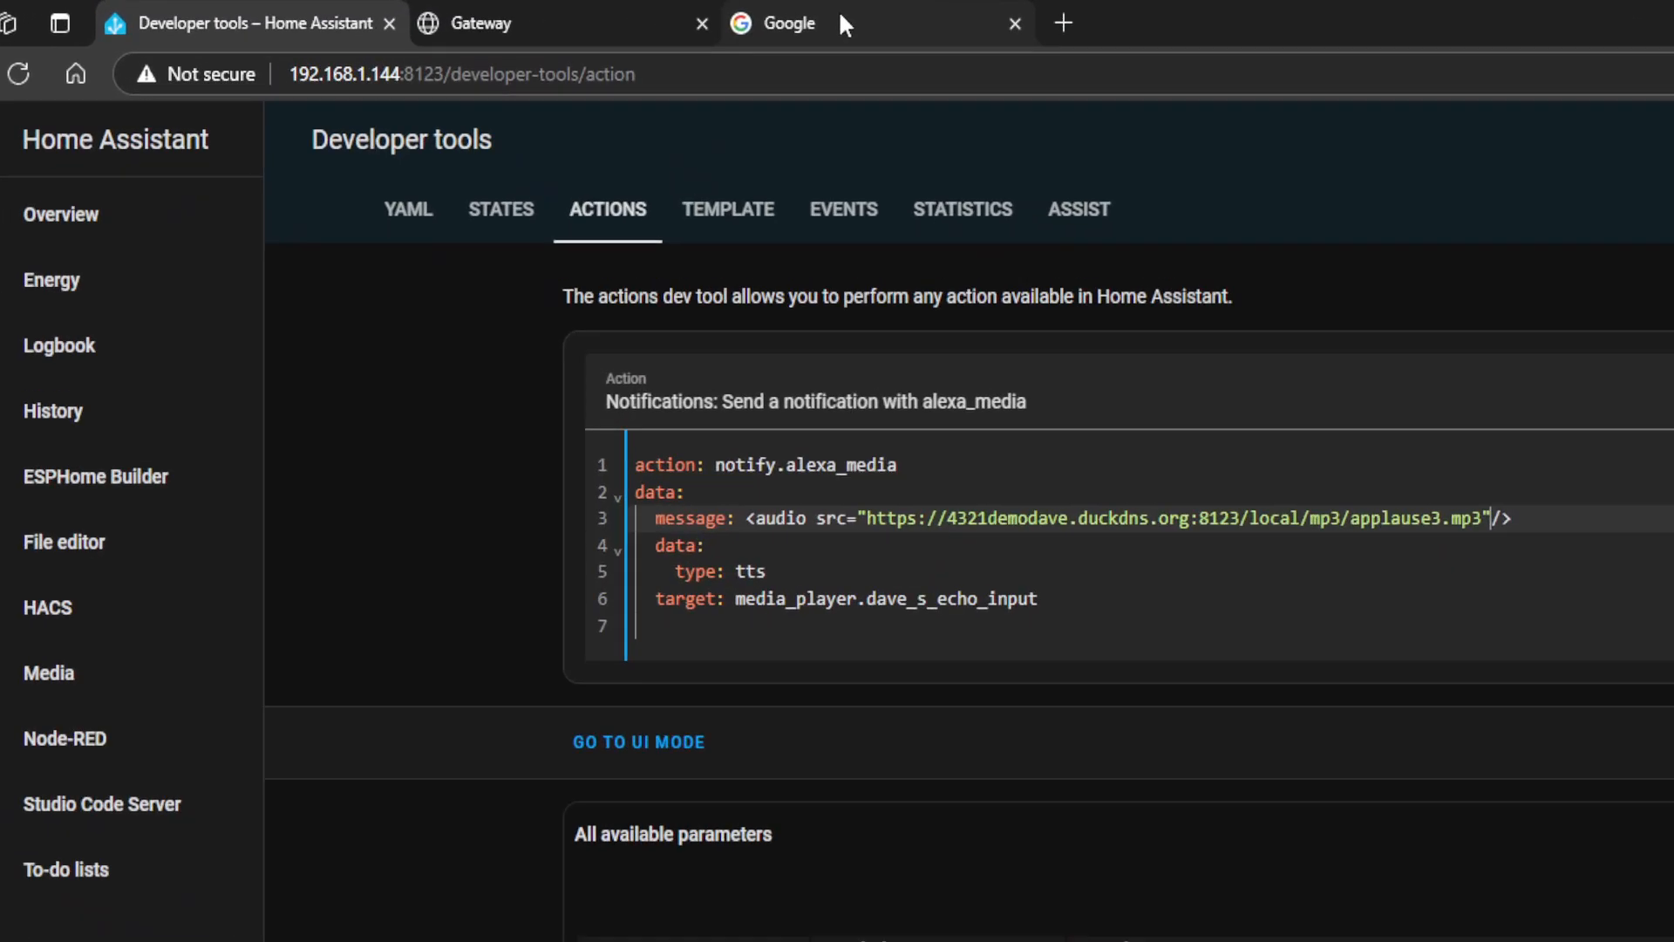
# Paste the DuckDNS :8123 applause3.mp3 URL into the spare Google tab, play it, then close the tab.
pyautogui.click(842, 24)
pyautogui.click(800, 75)
pyautogui.hotkey('ctrl', 'v')
pyautogui.press('Return')
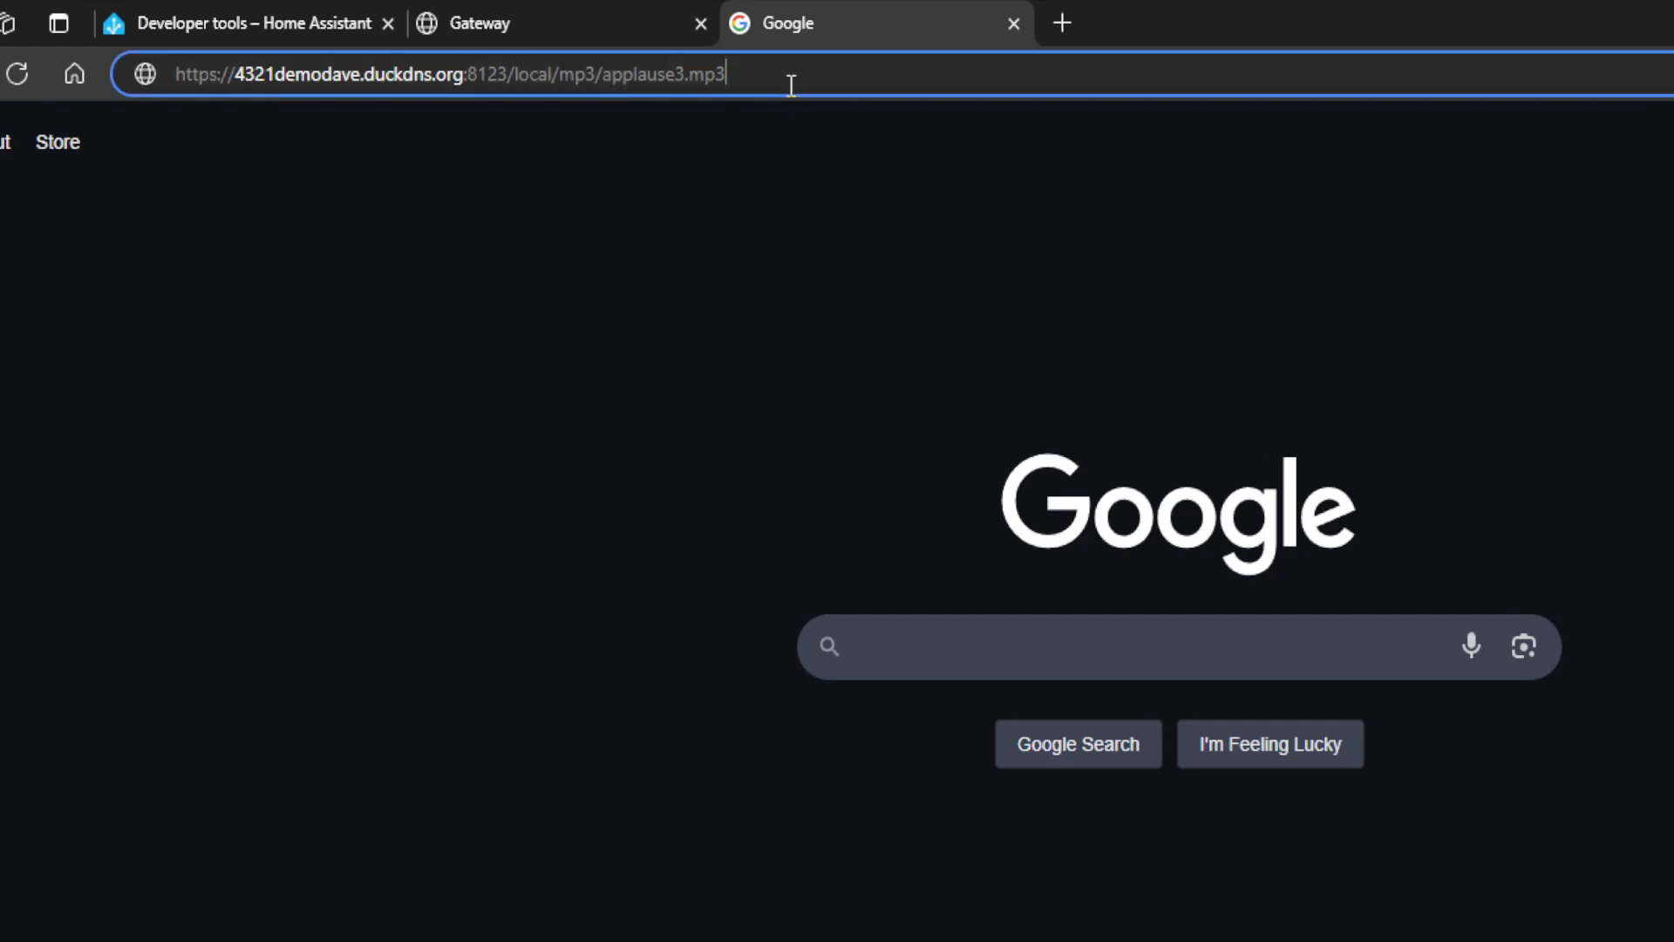
pyautogui.press('Return')
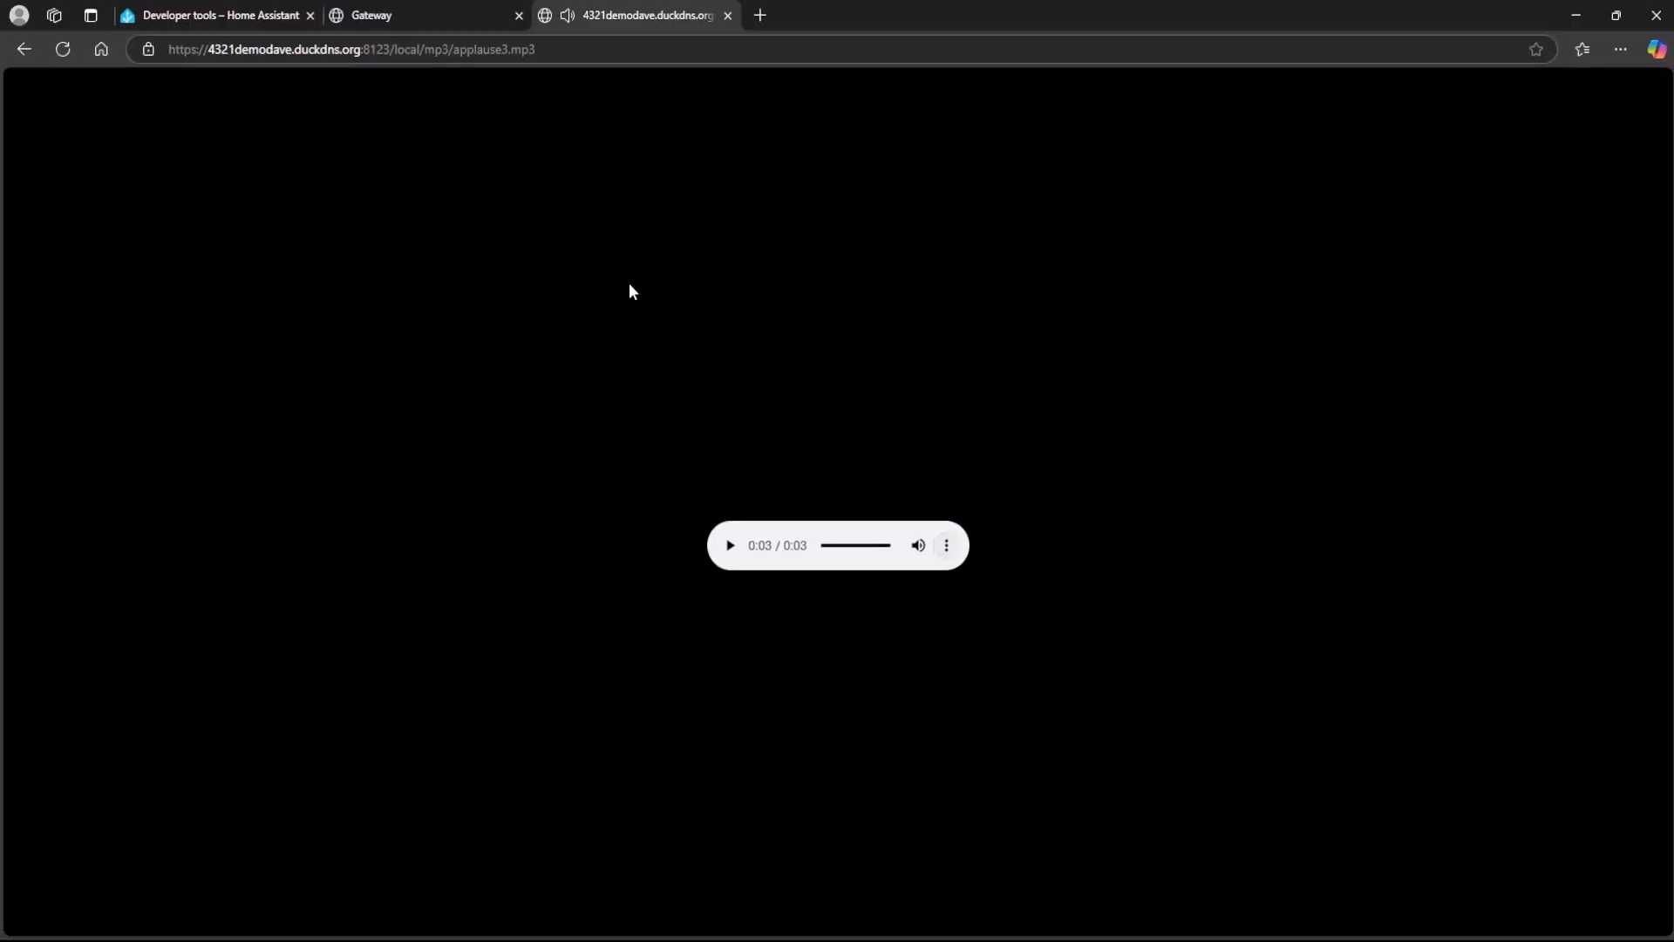
pyautogui.click(726, 16)
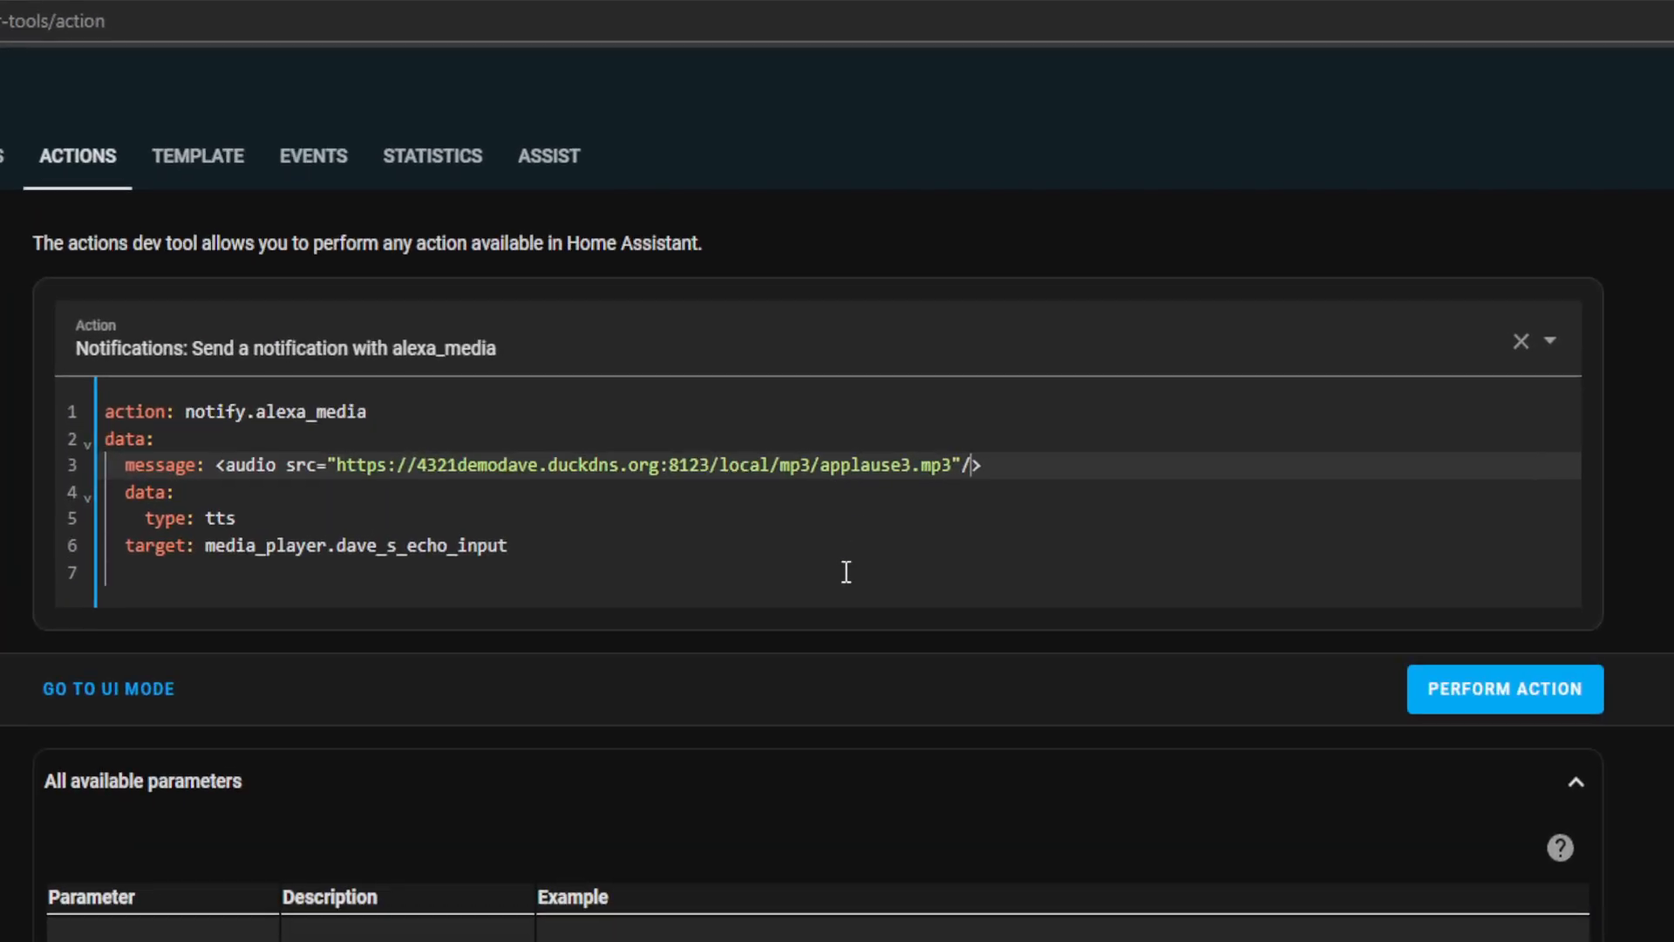
# Send the notification on port 8123, then change the port to 443 and send again.
pyautogui.click(1470, 708)
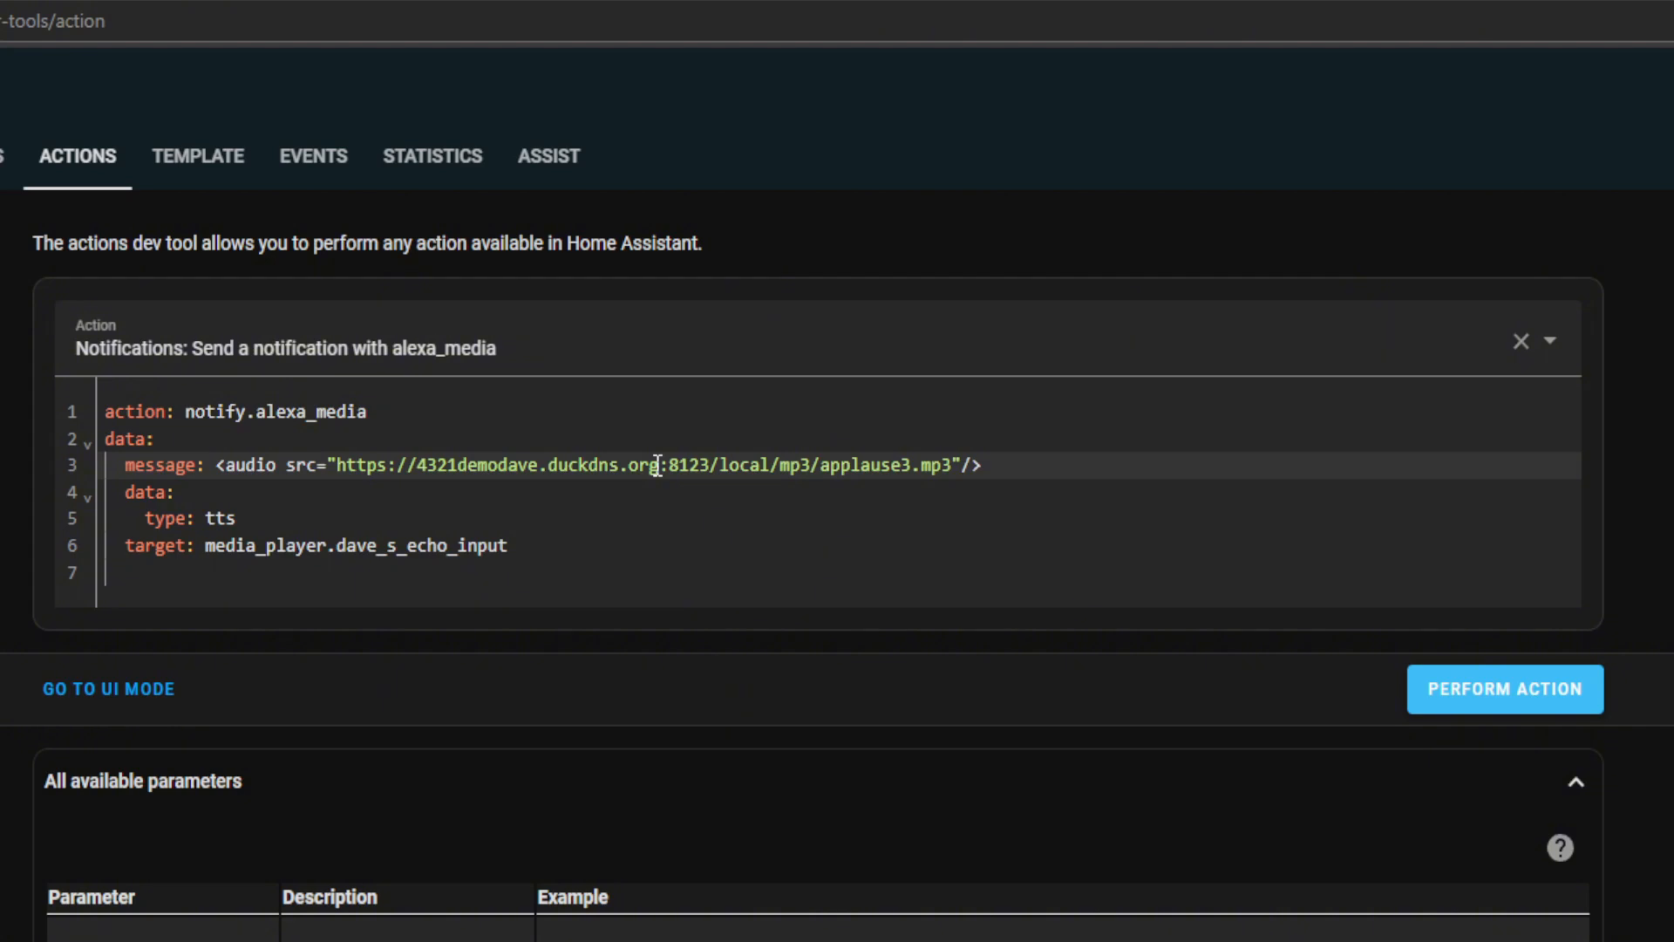
pyautogui.click(712, 465)
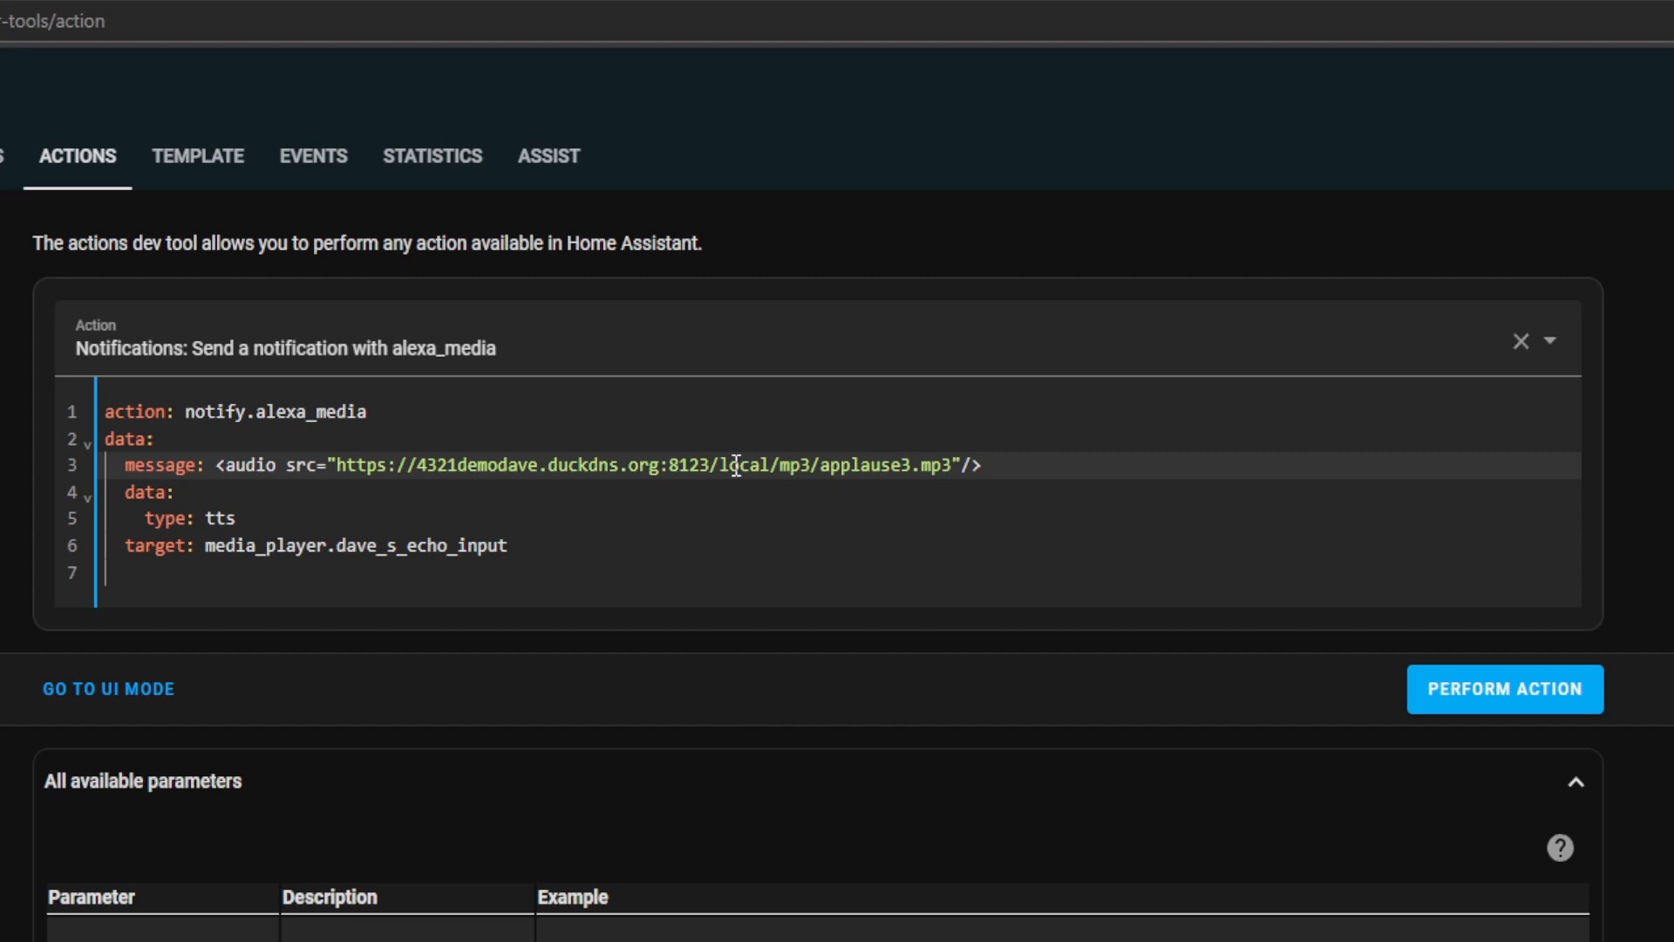
pyautogui.press('BackSpace')
pyautogui.press('BackSpace')
pyautogui.press('BackSpace')
pyautogui.press('BackSpace')
pyautogui.write('44')
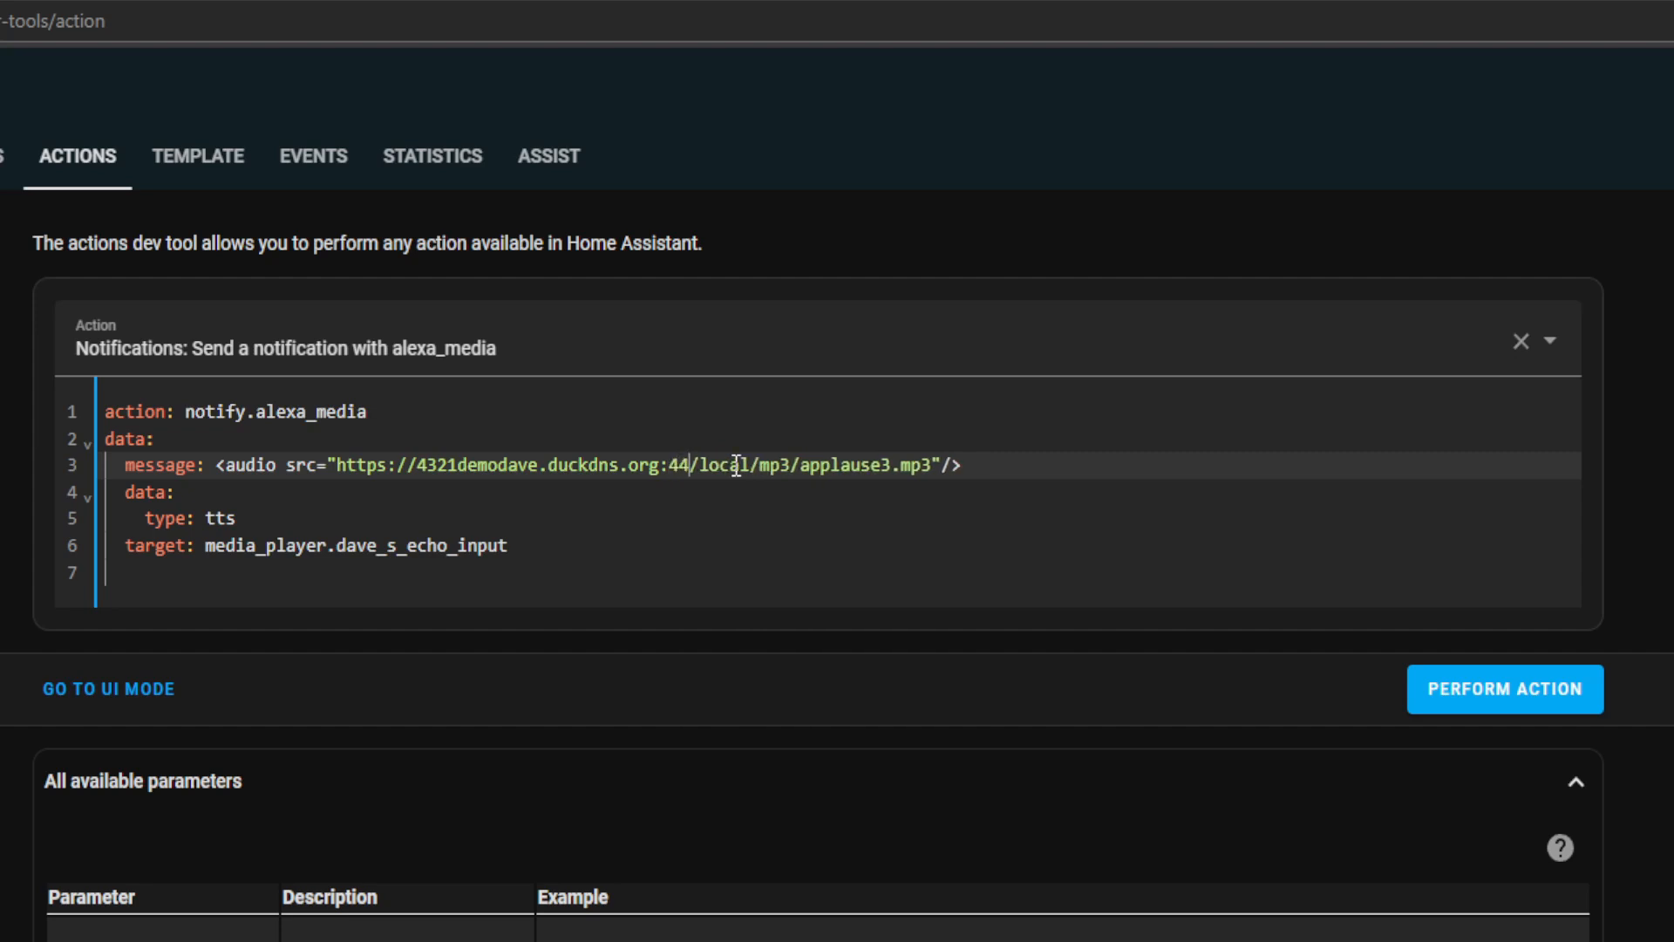
pyautogui.write('3')
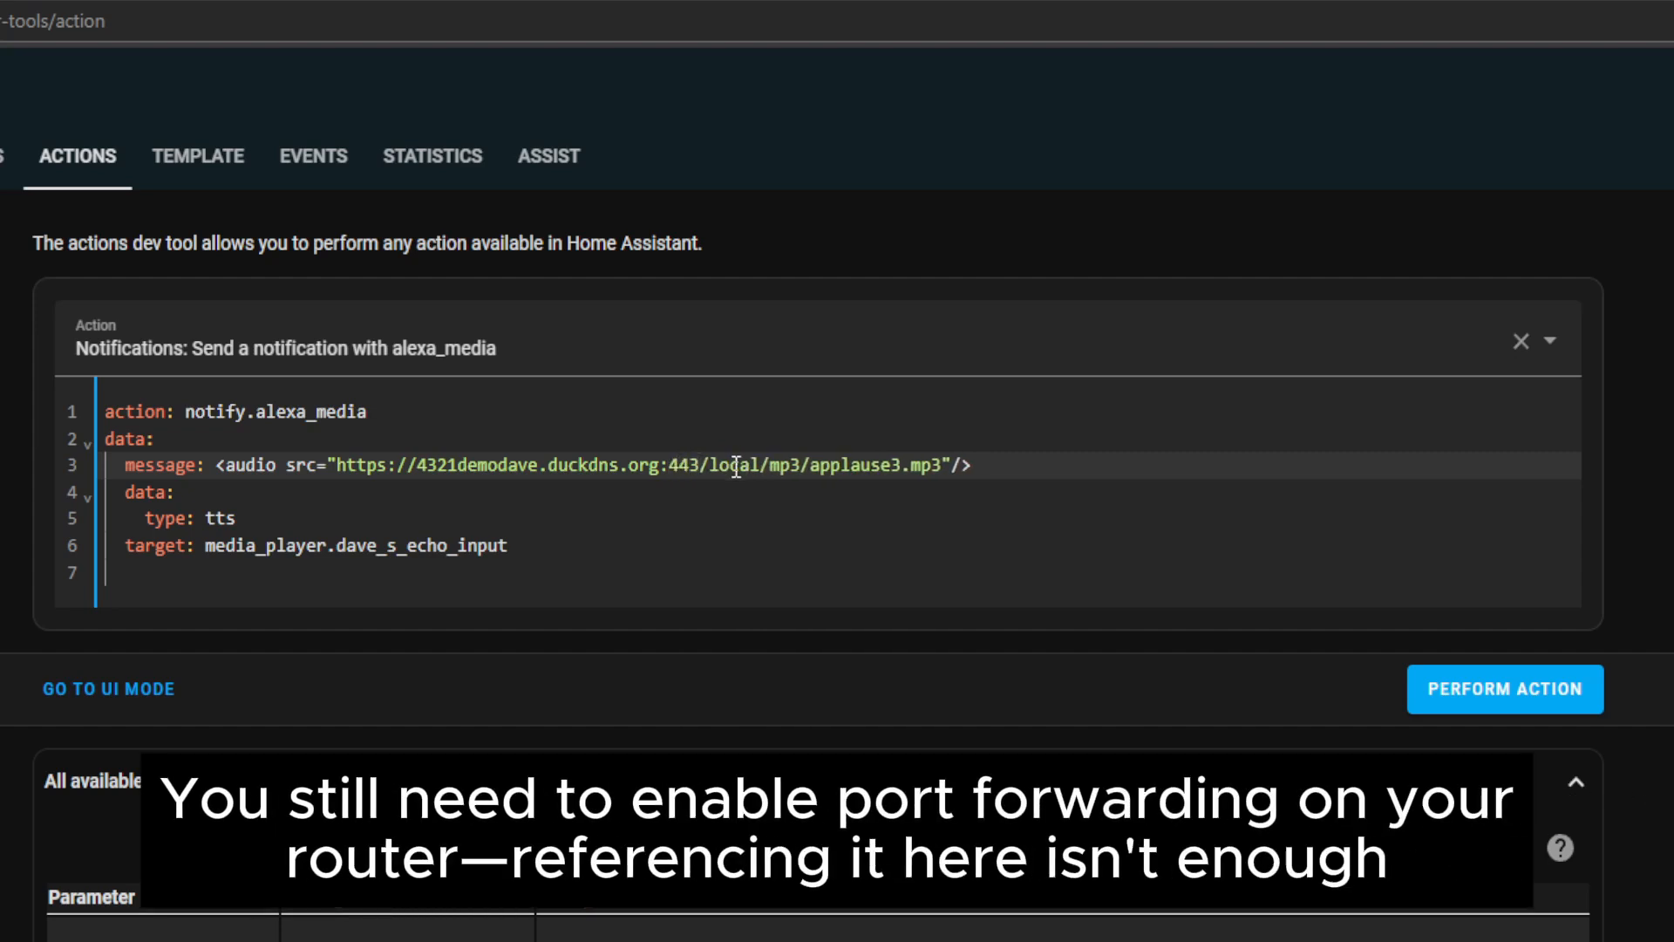
pyautogui.click(1501, 690)
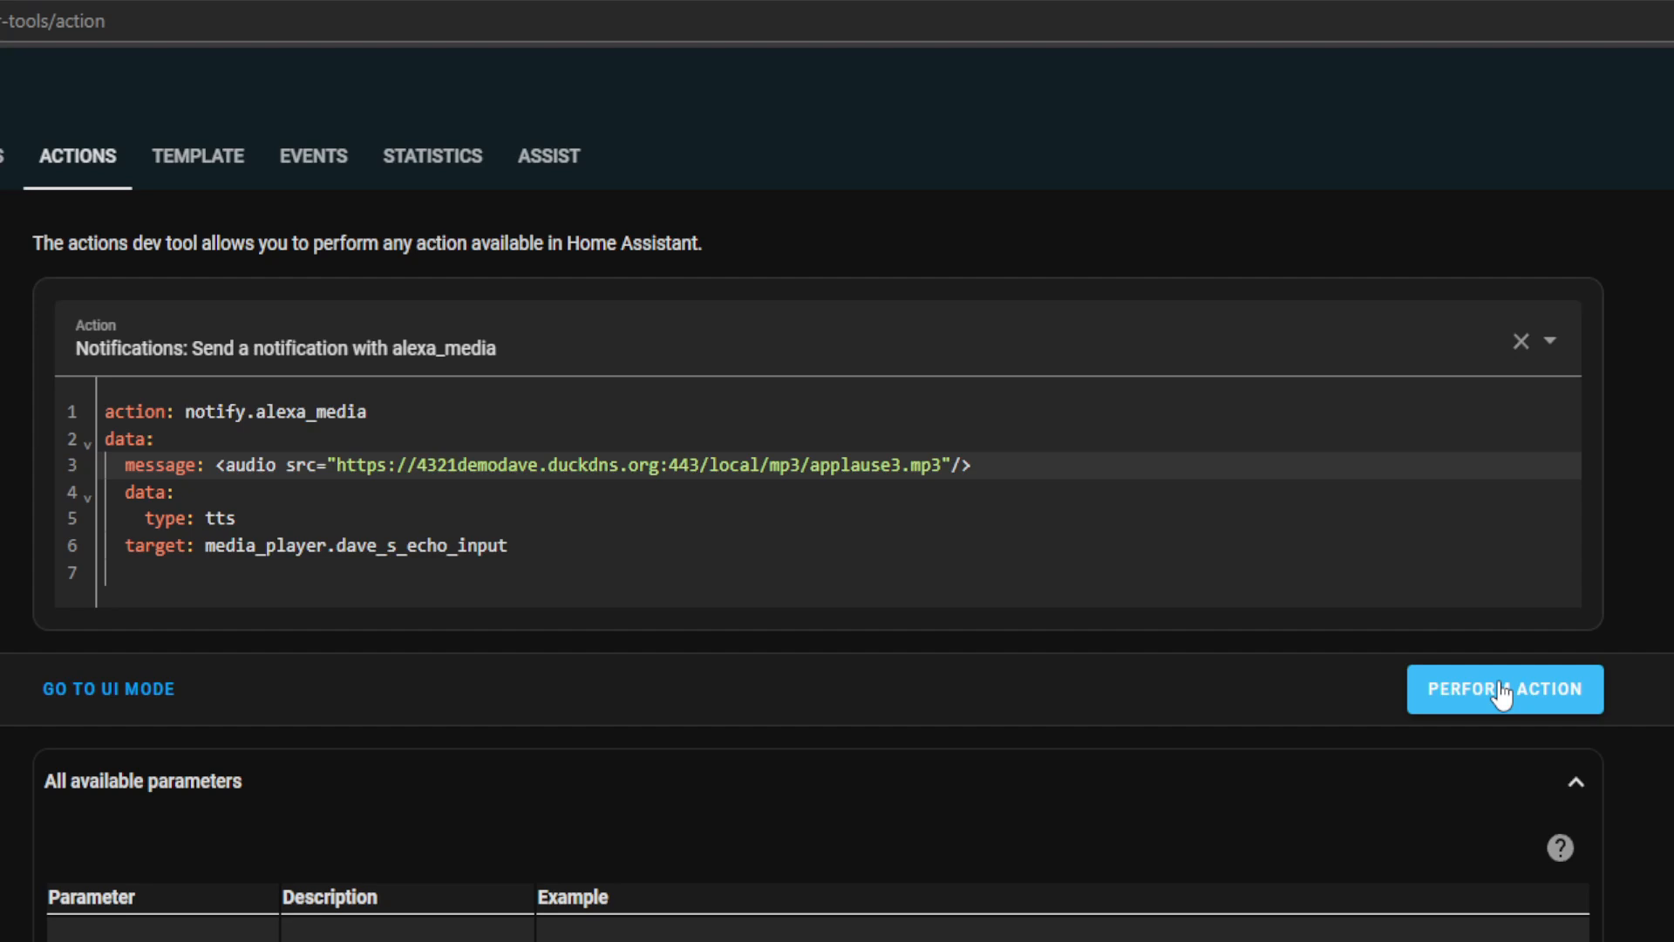
# Delete the :443 port from the audio URL, leaving just the DuckDNS address.
pyautogui.click(699, 468)
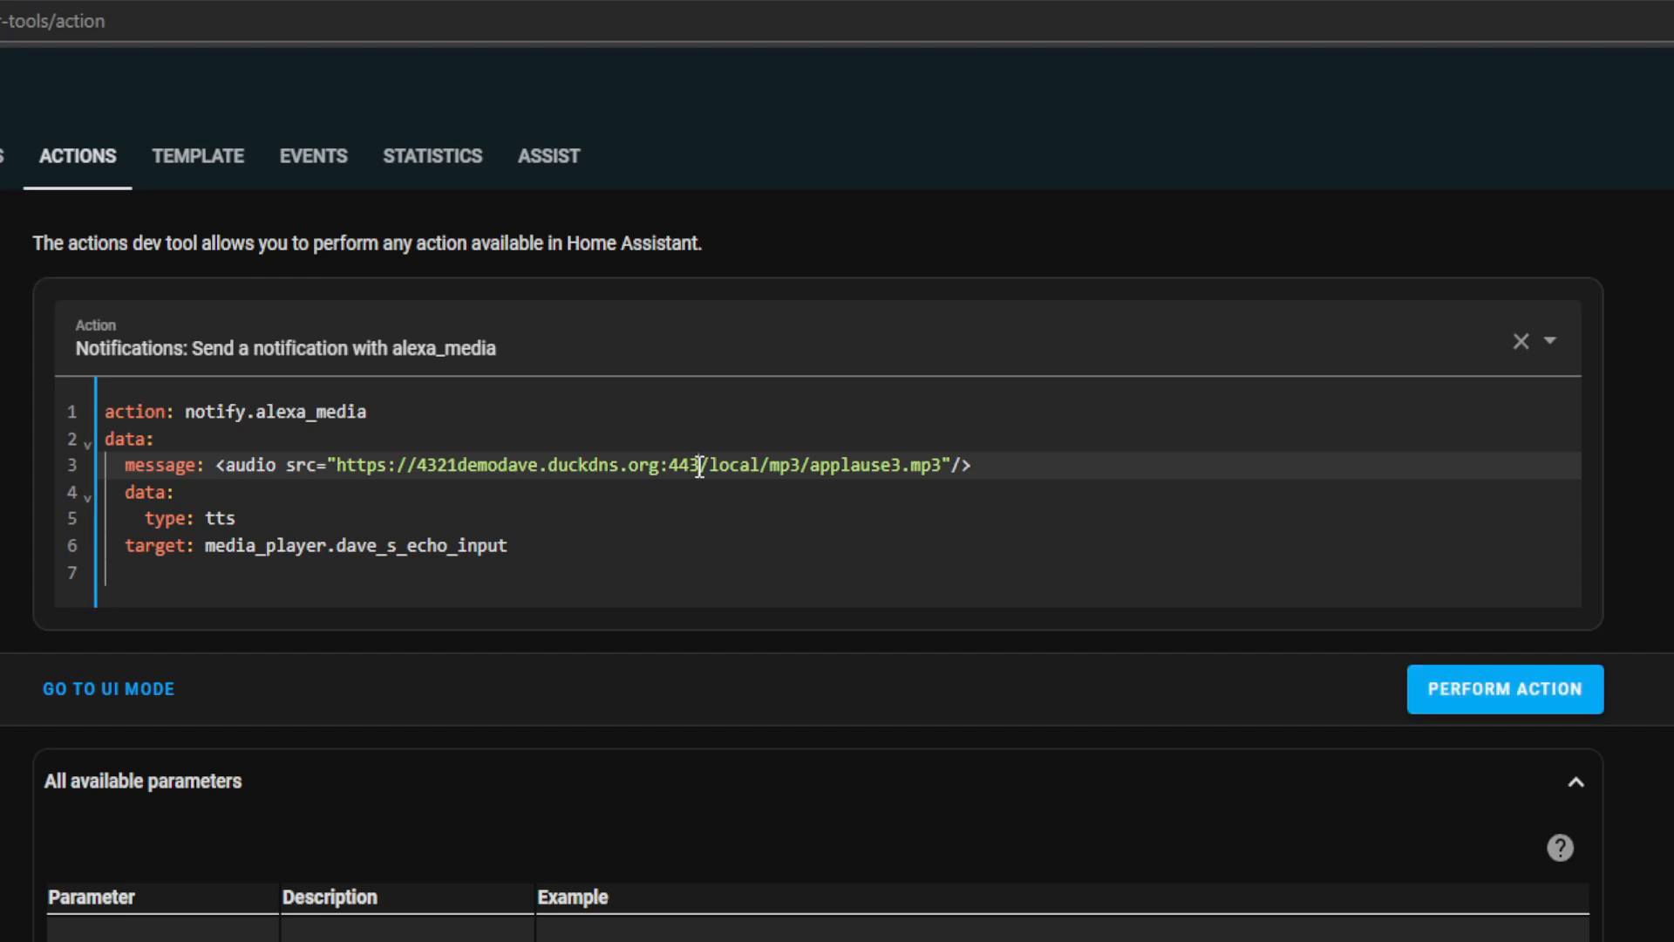
pyautogui.press('BackSpace')
pyautogui.press('BackSpace')
pyautogui.press('BackSpace')
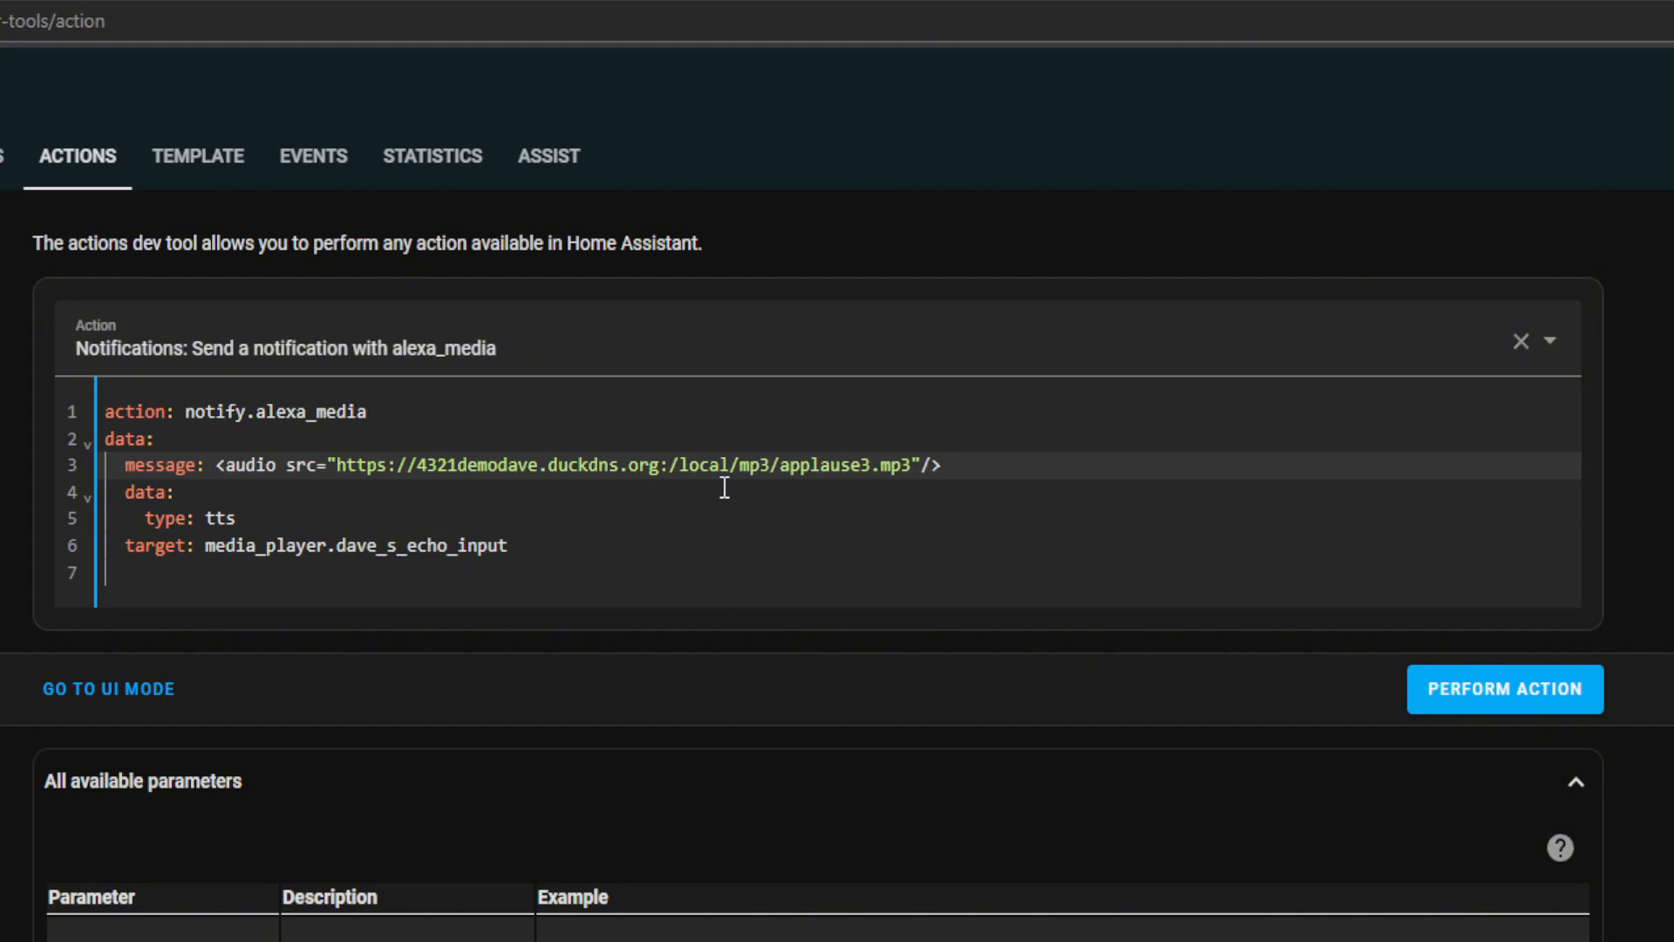
pyautogui.press('BackSpace')
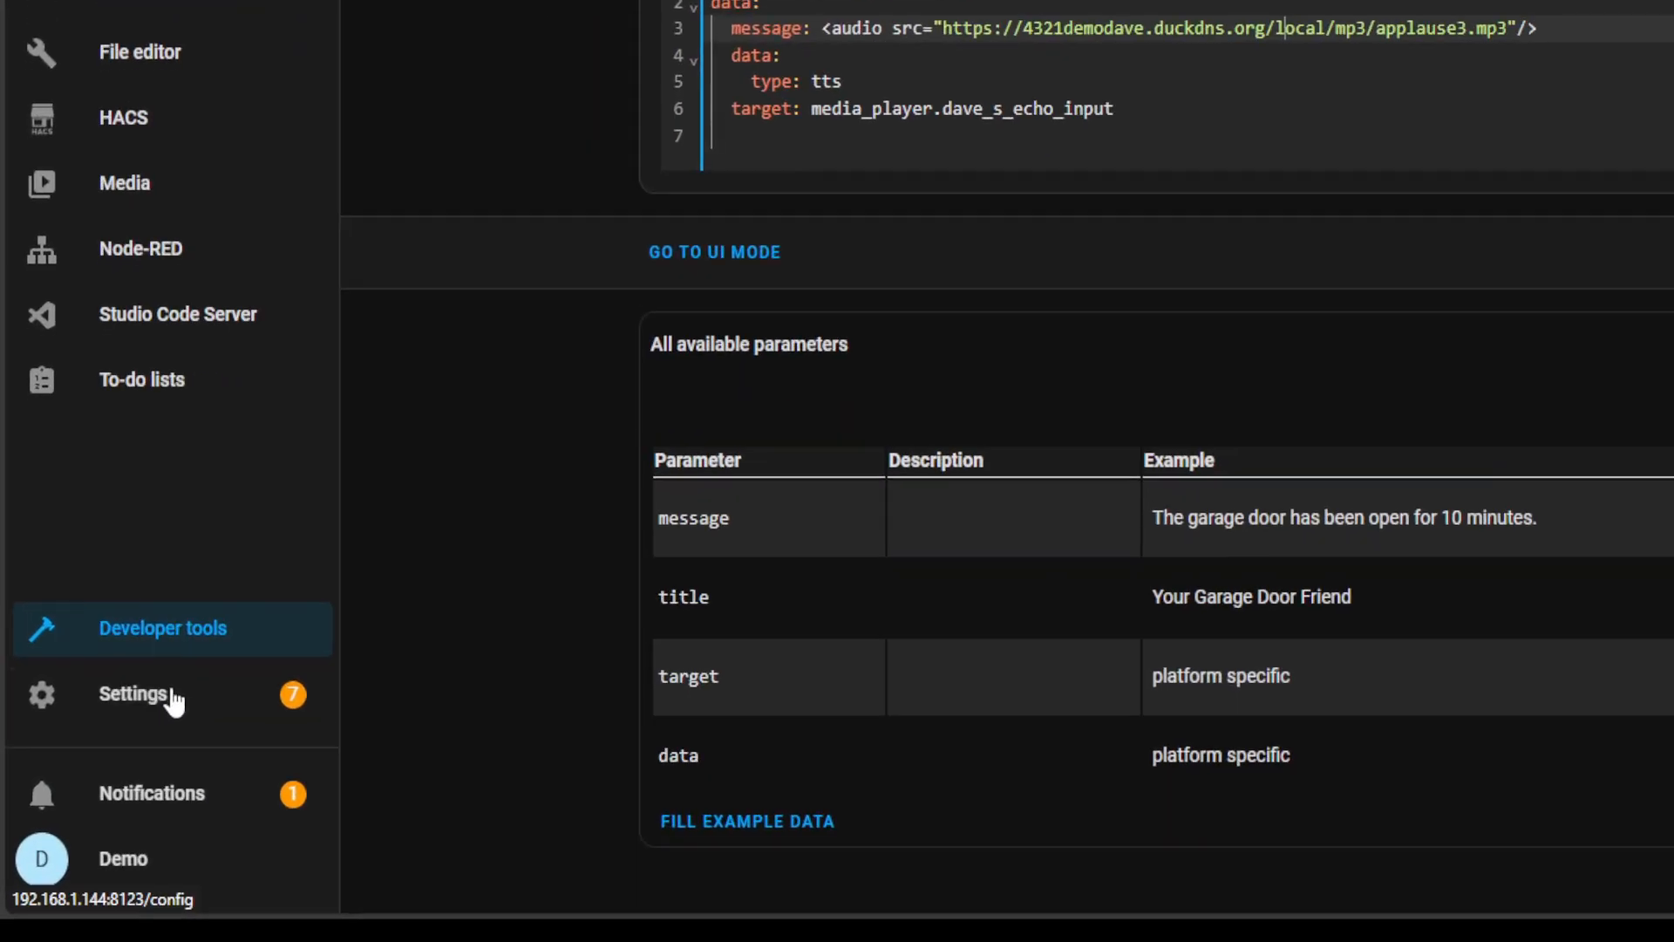
# Go to Settings > Add-ons and open the NGINX Home Assistant SSL proxy add-on.
pyautogui.click(116, 791)
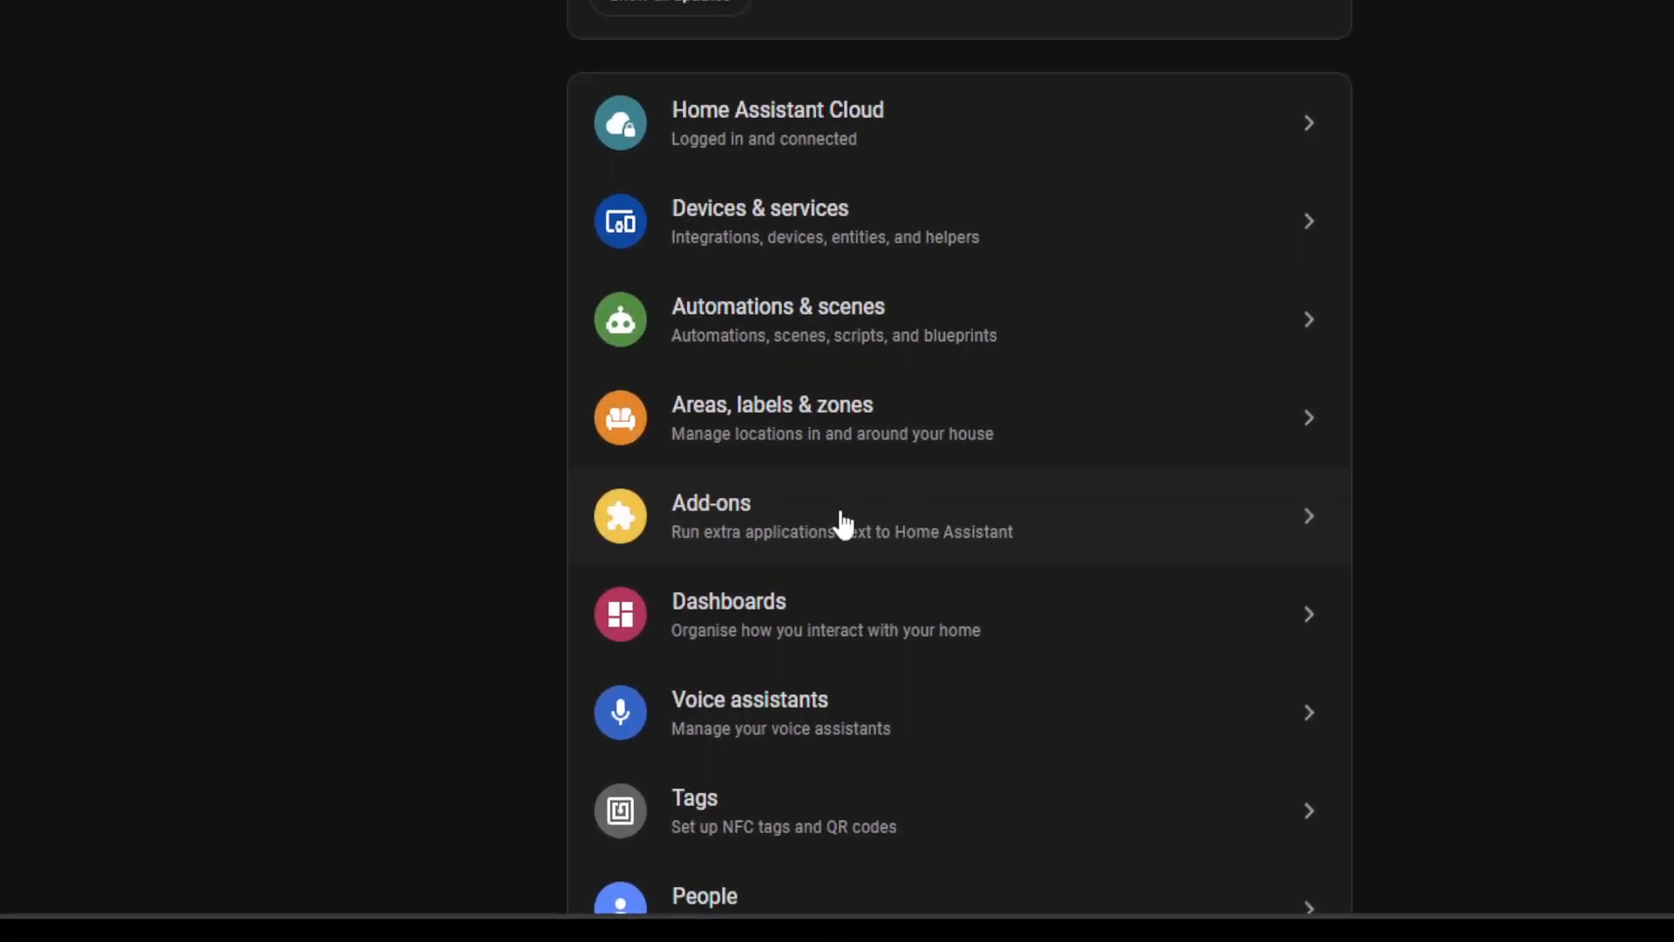
pyautogui.click(864, 676)
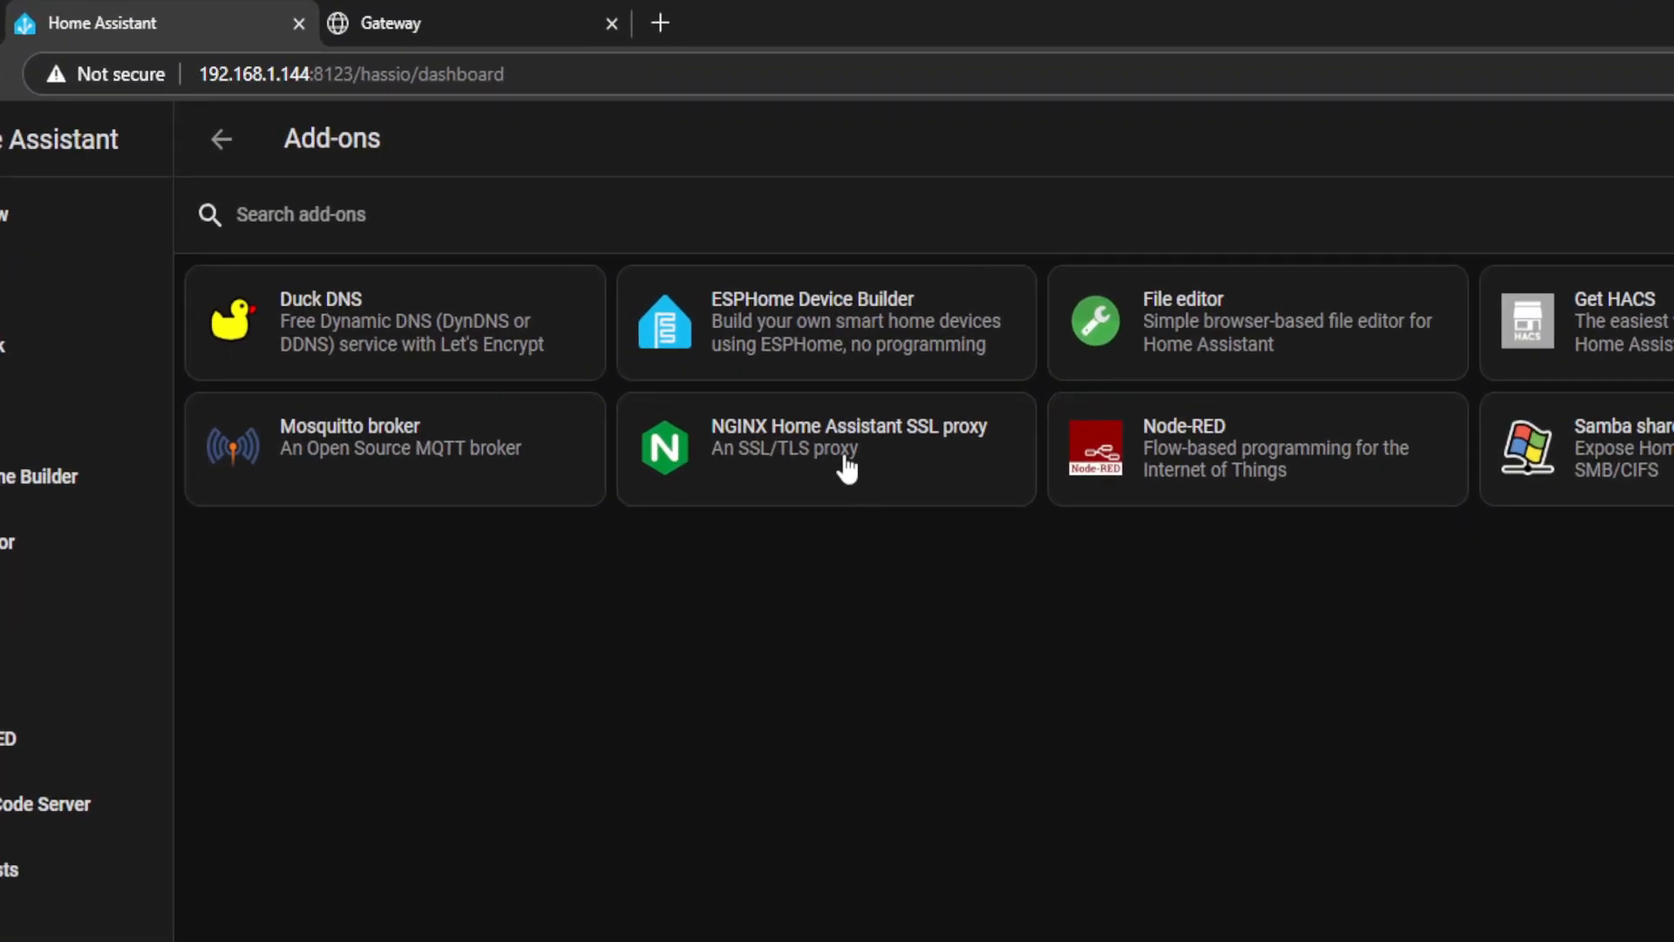
pyautogui.click(674, 304)
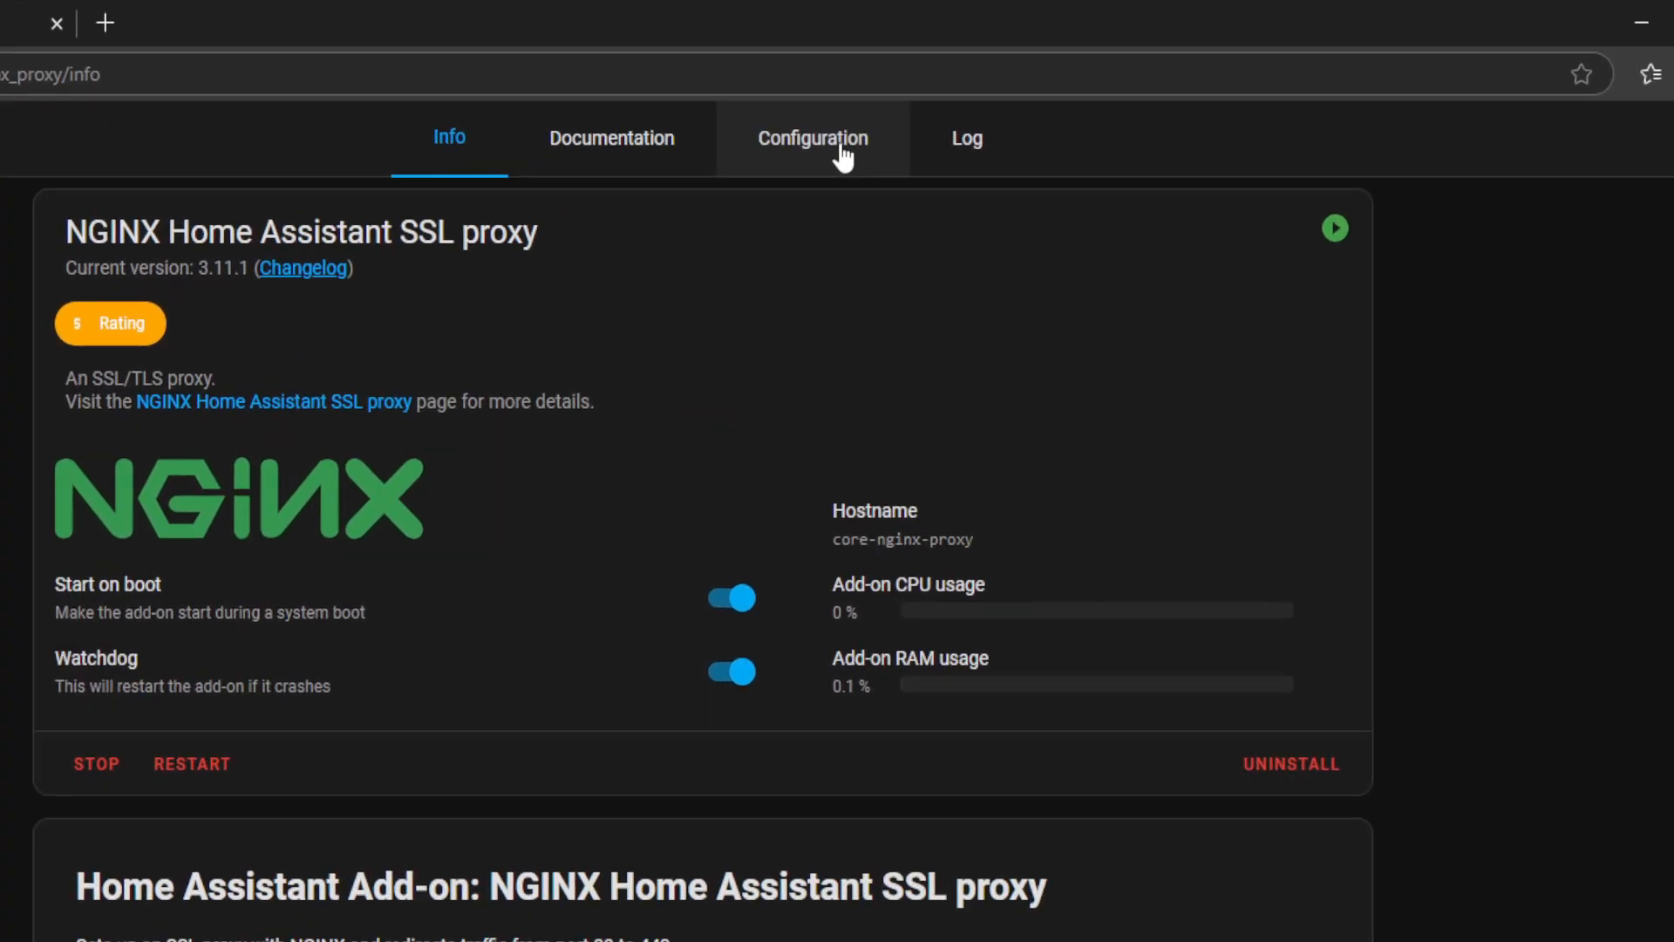
# Confirm the NGINX add-on's Network configuration lists HTTPS port 443, then switch to the Gateway tab.
pyautogui.click(1044, 102)
pyautogui.scroll(-4, 837, 610)
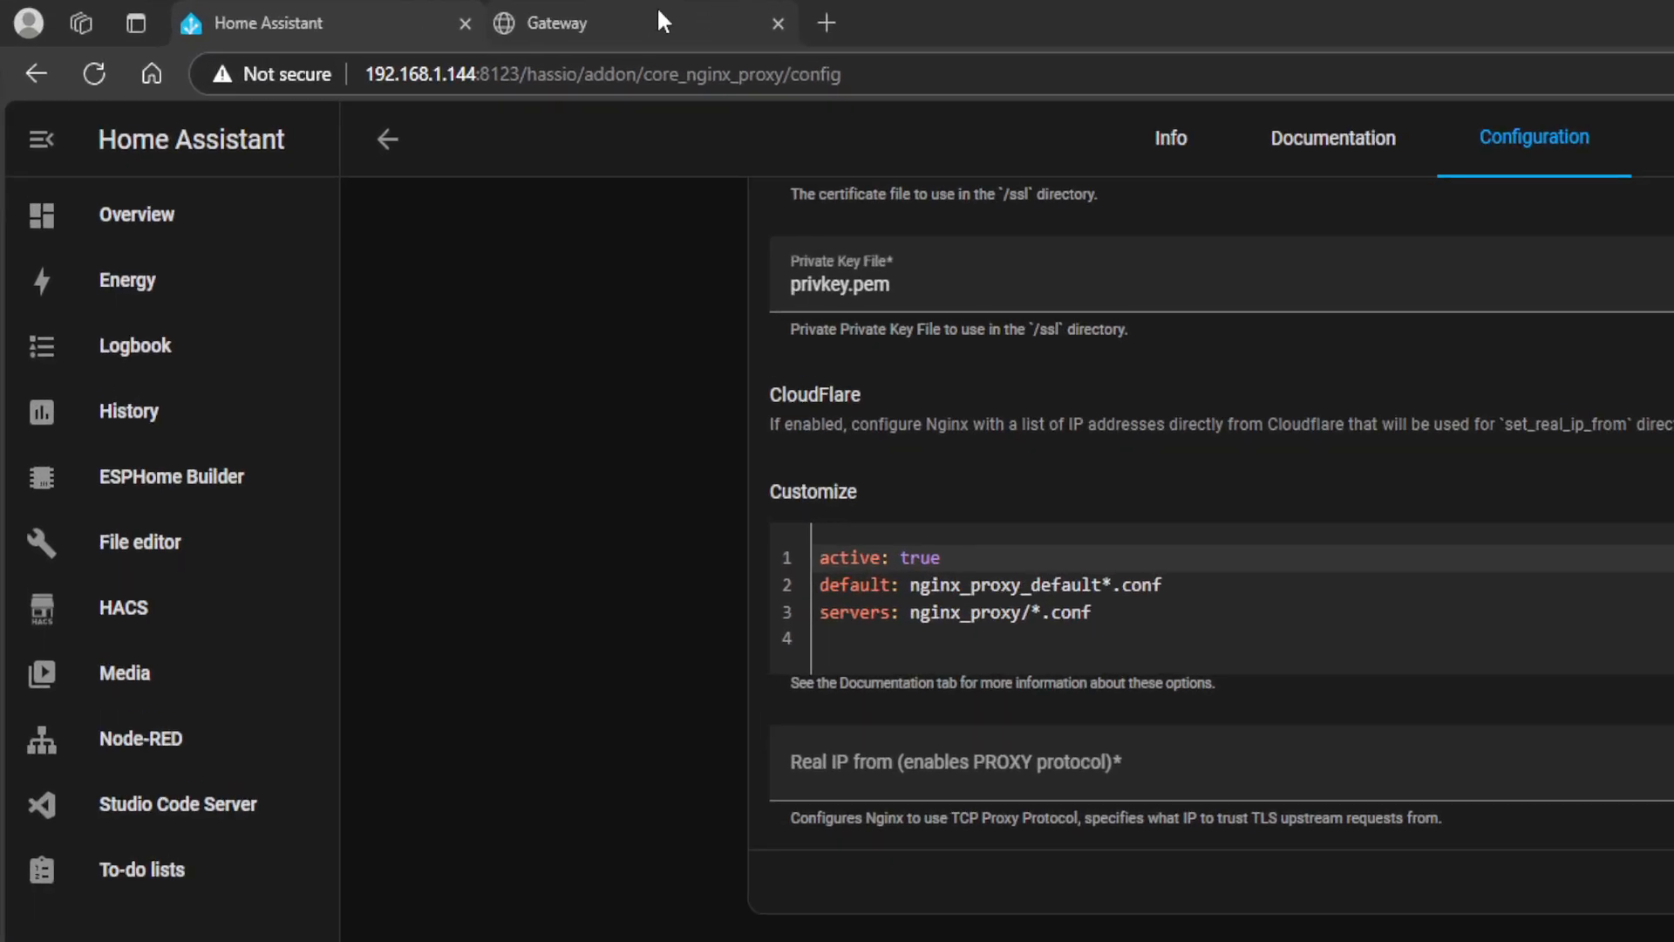
pyautogui.click(441, 14)
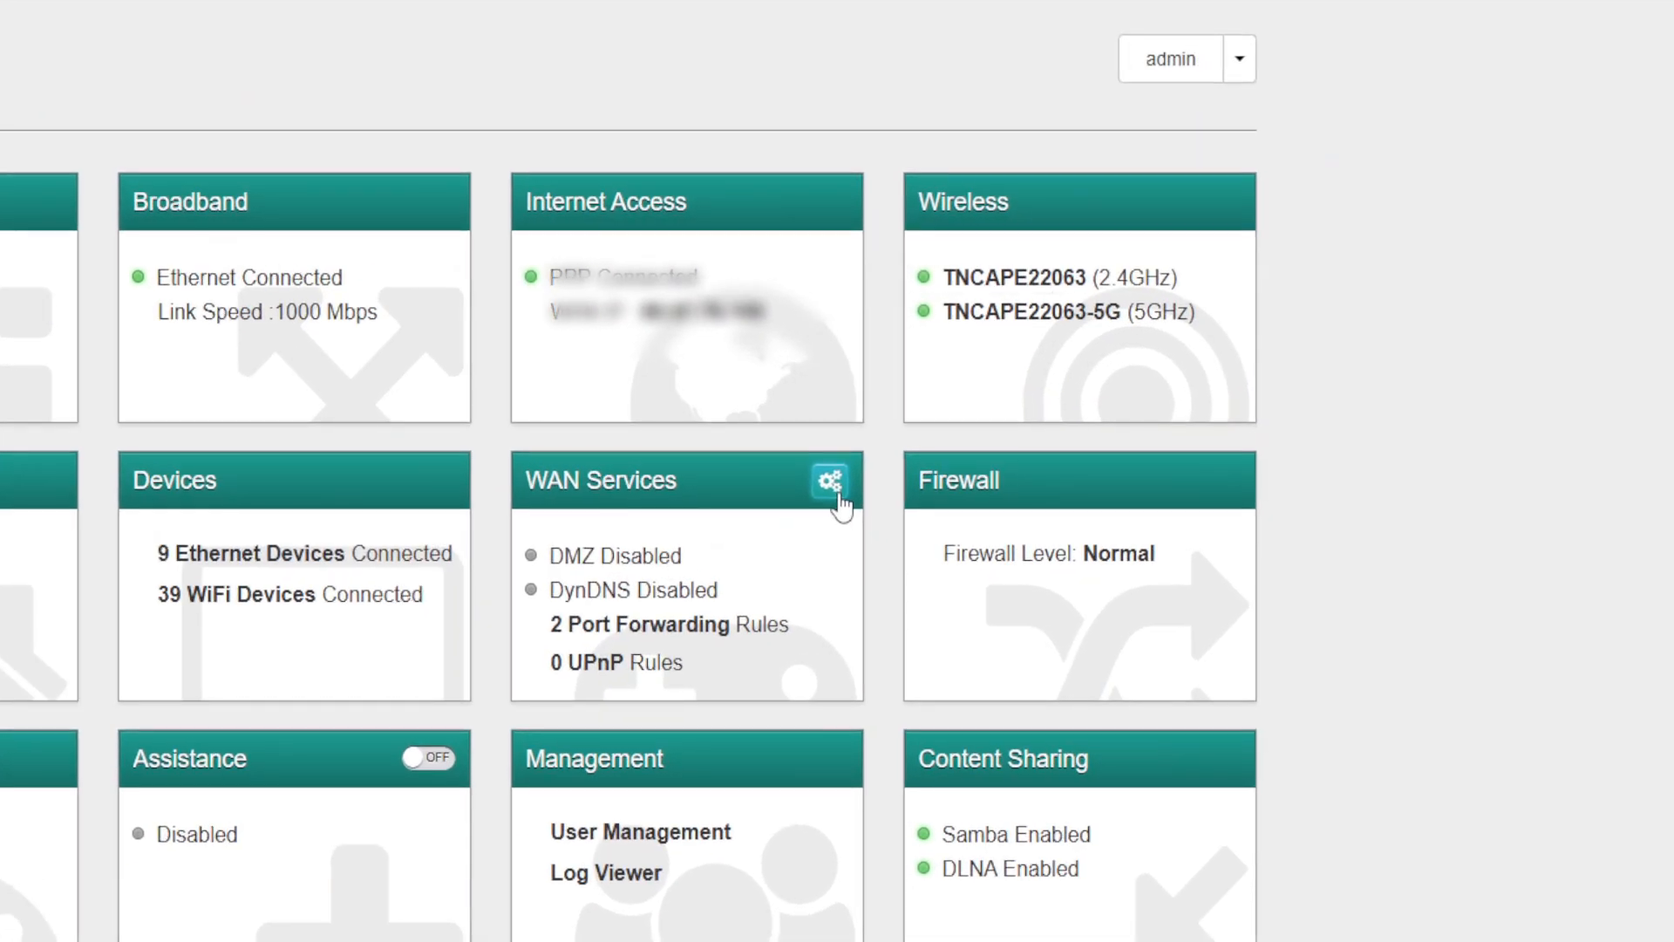
# Open the WAN Services settings, showing the port forwards to 192.168.1.144.
pyautogui.click(836, 489)
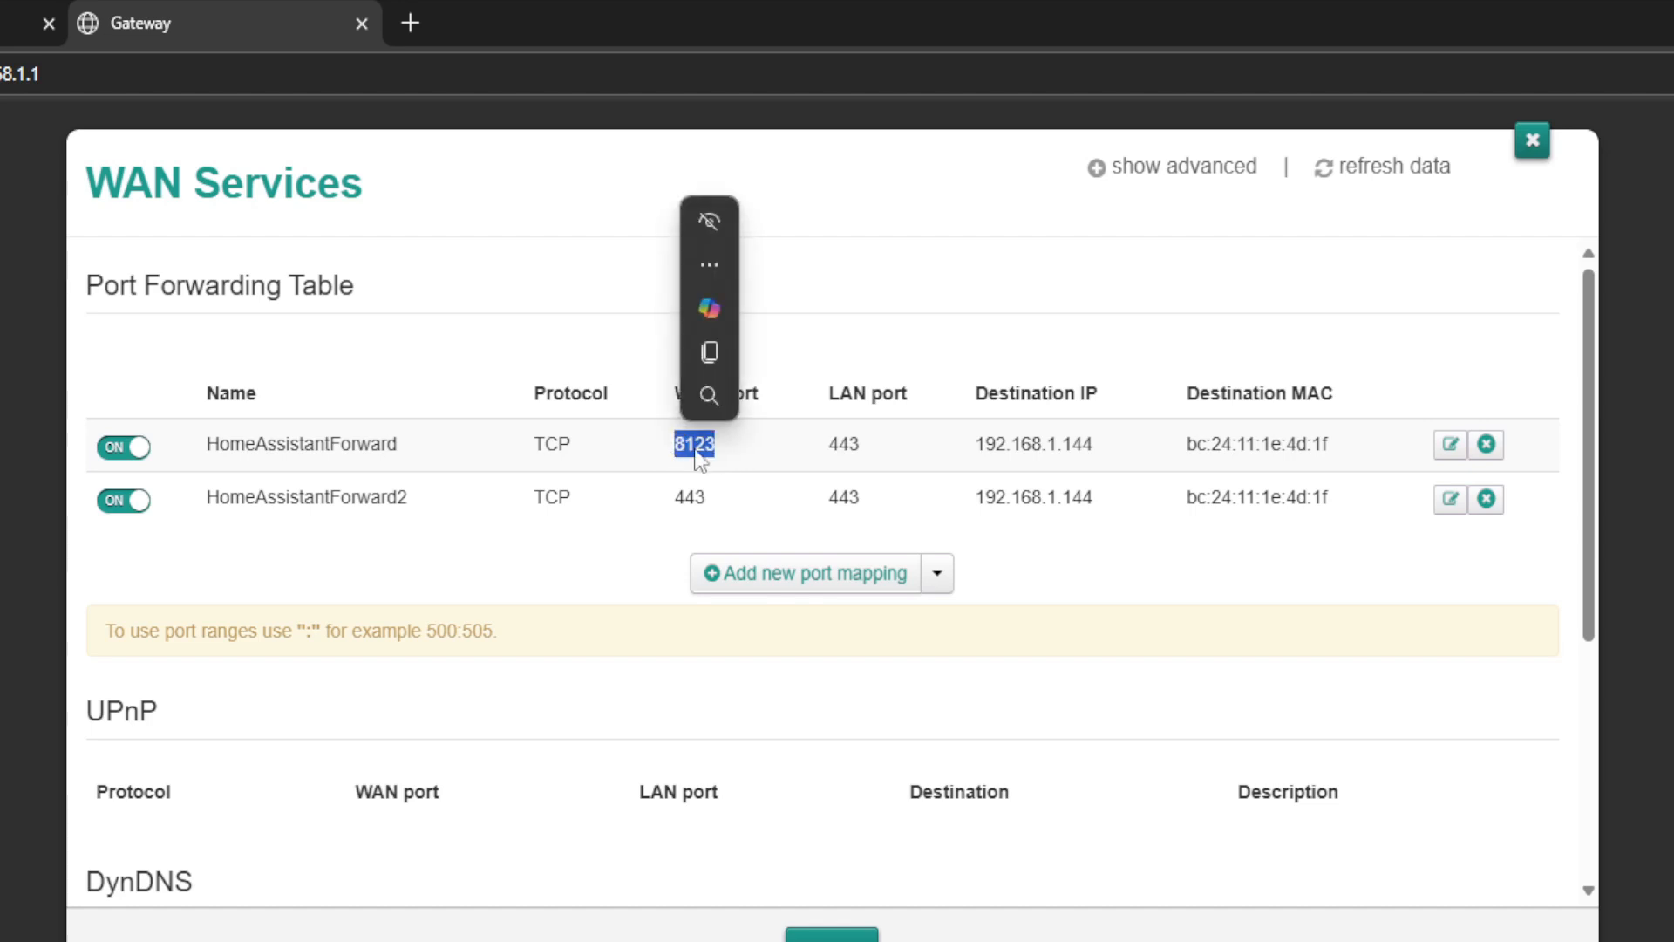
# Highlight the WAN port 8123 rule in the Port Forwarding Table.
pyautogui.click(886, 443)
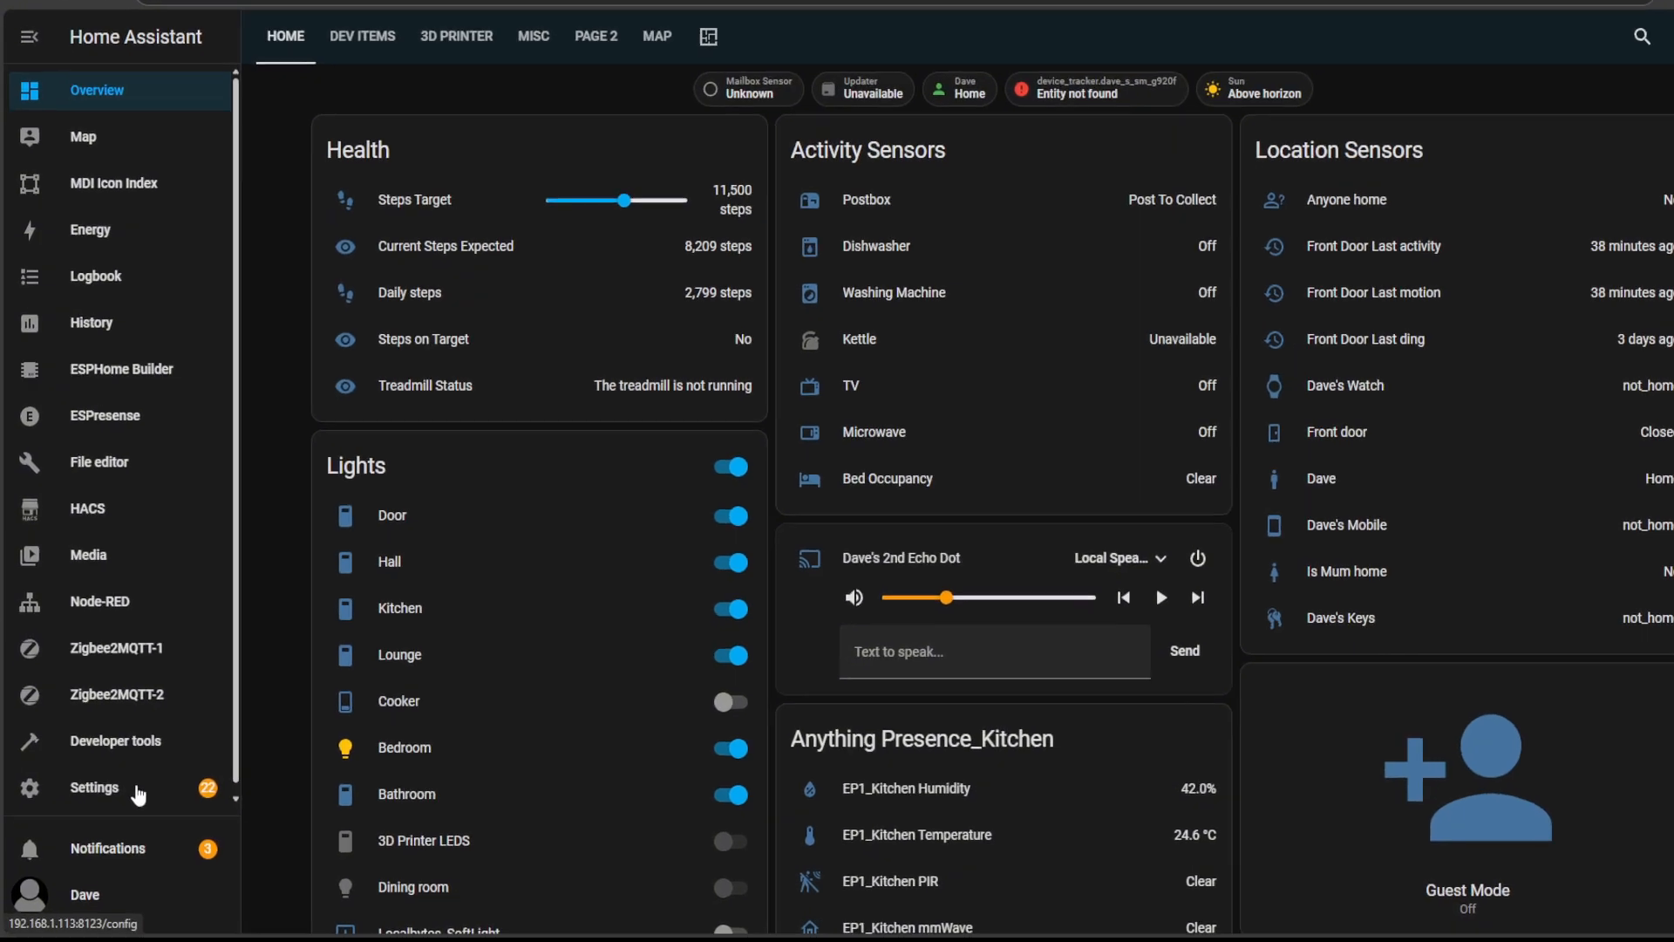
# Create a blank automation via Settings > Automations & scenes and switch it to YAML editing.
pyautogui.click(137, 793)
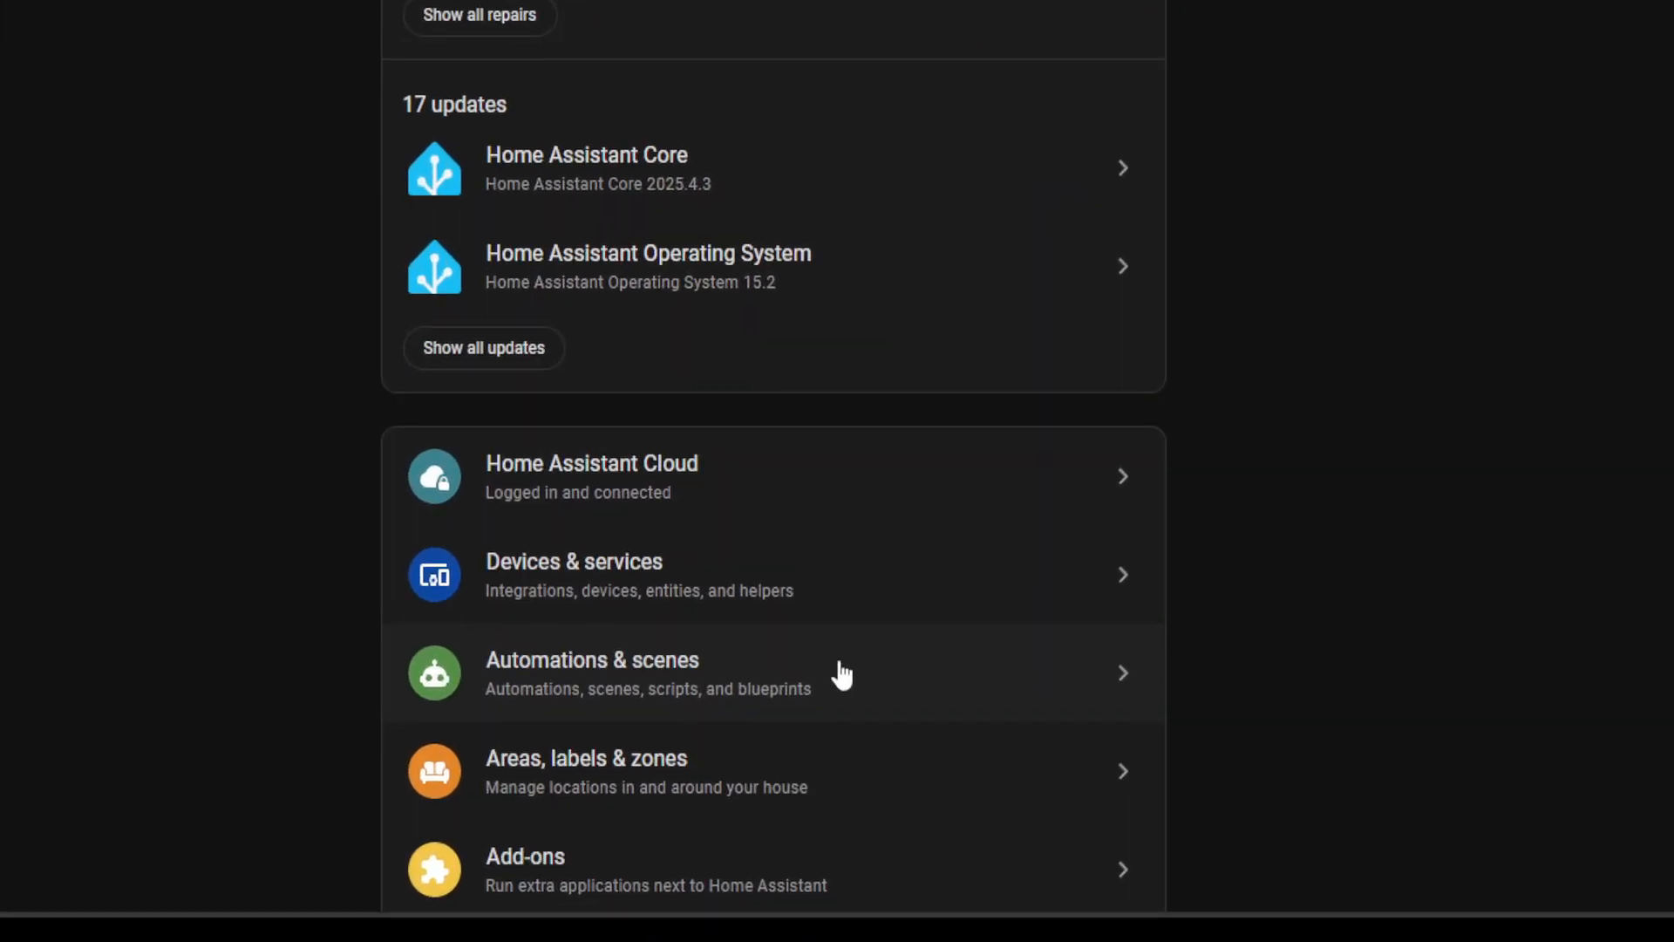
pyautogui.click(841, 674)
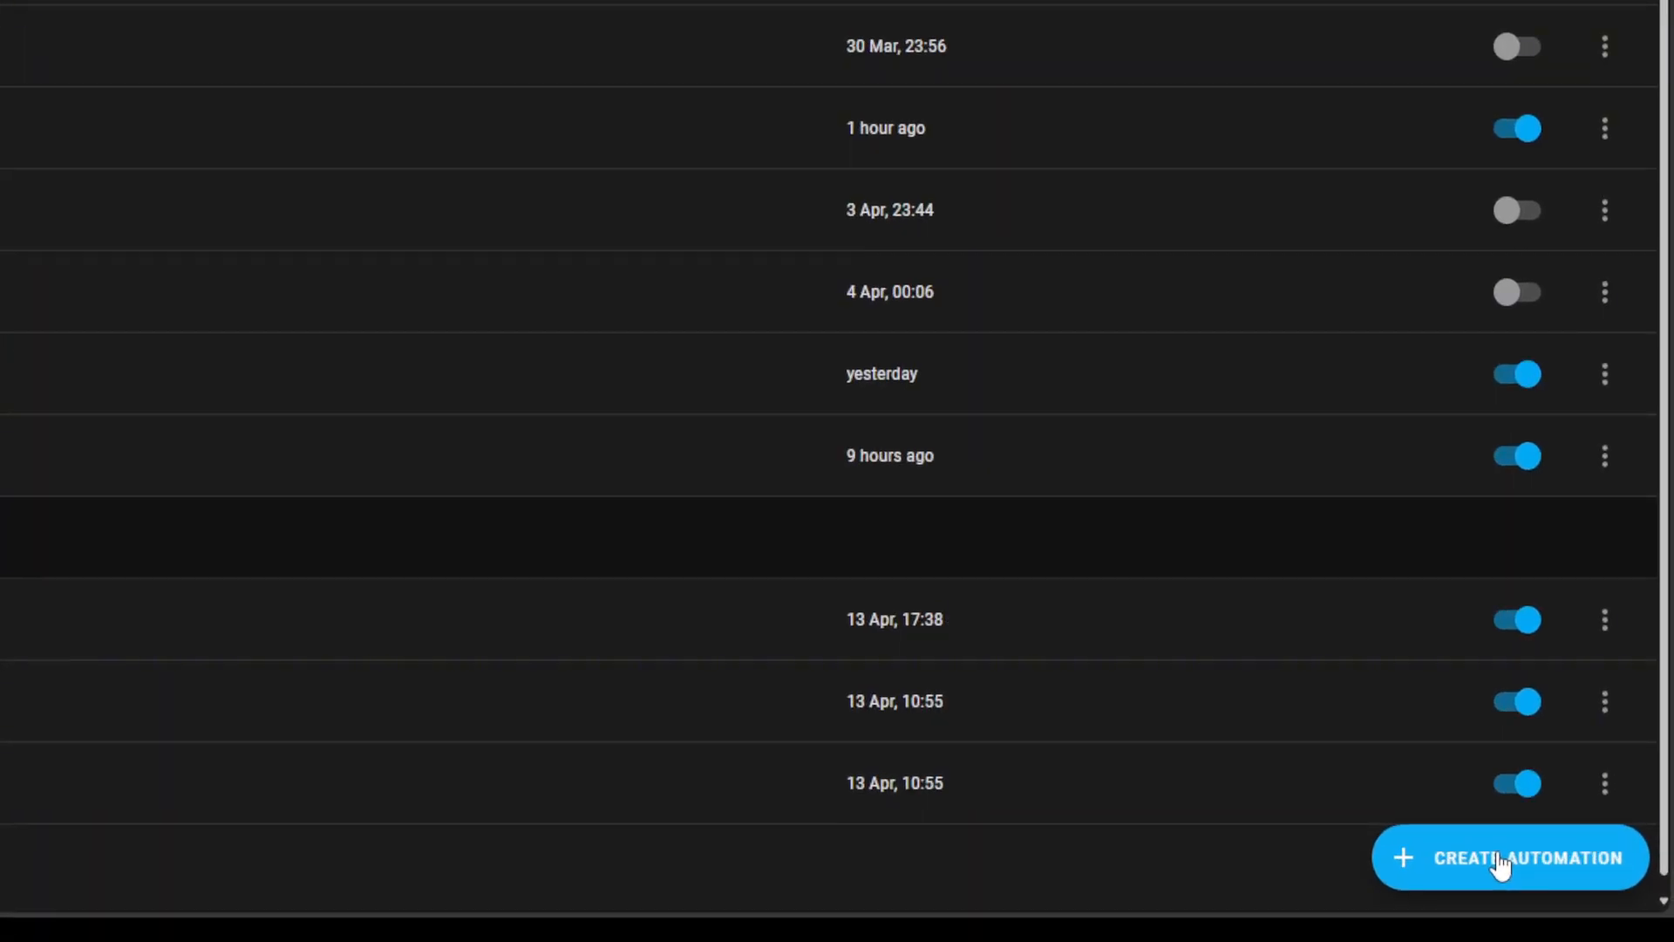
pyautogui.click(1499, 856)
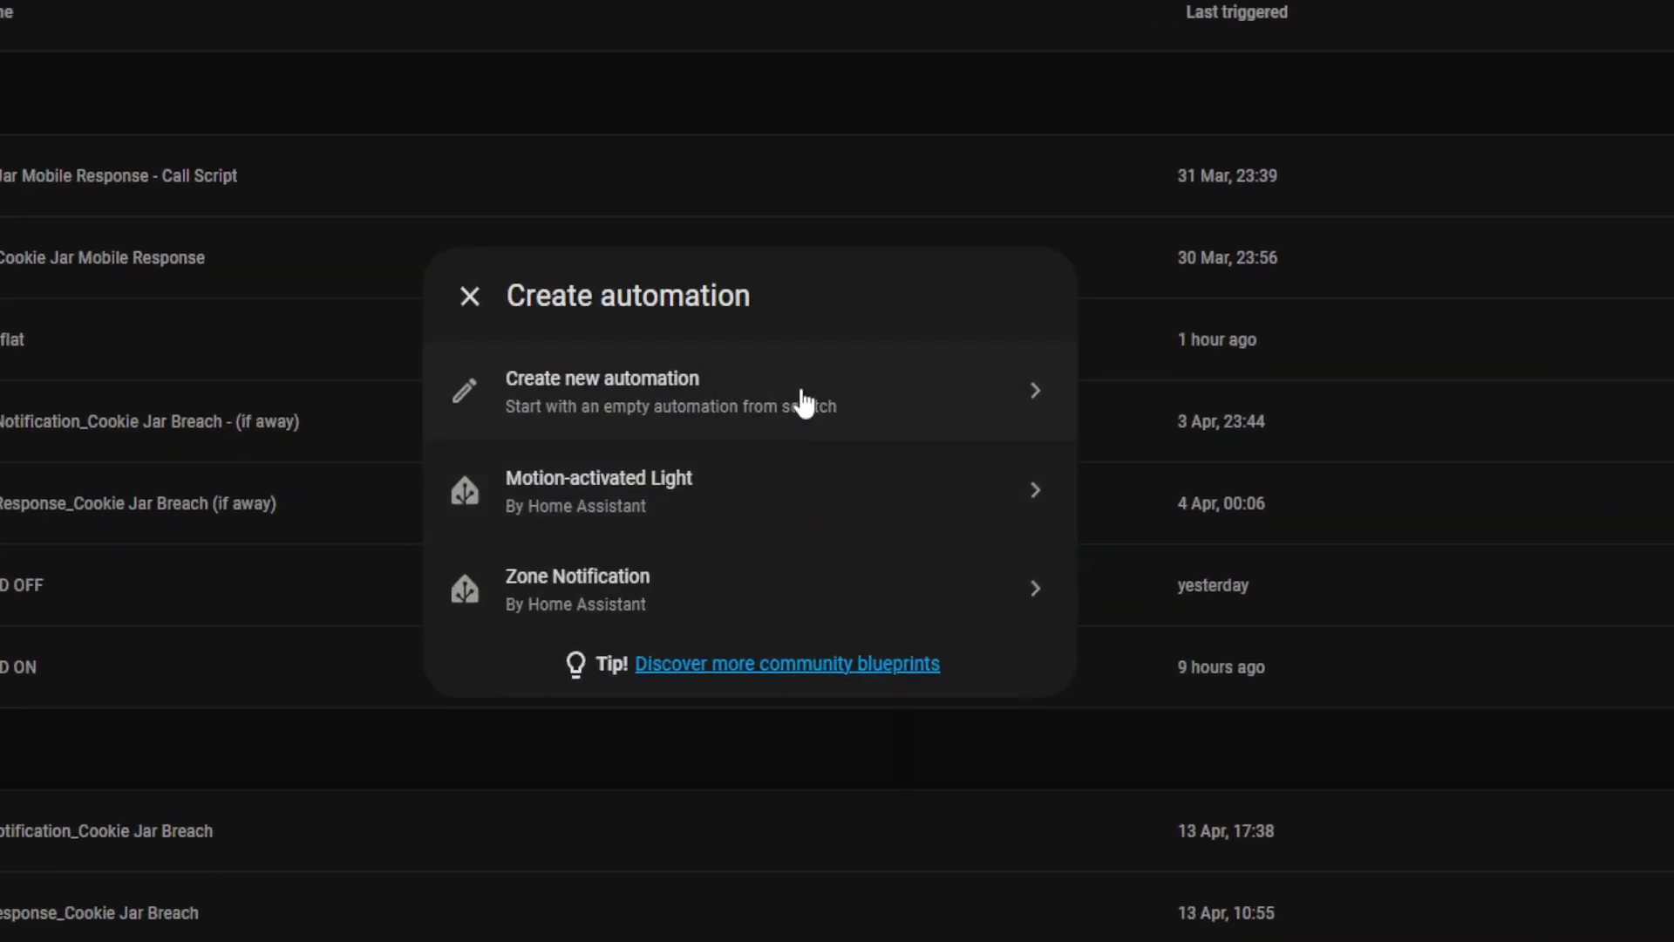
pyautogui.click(803, 402)
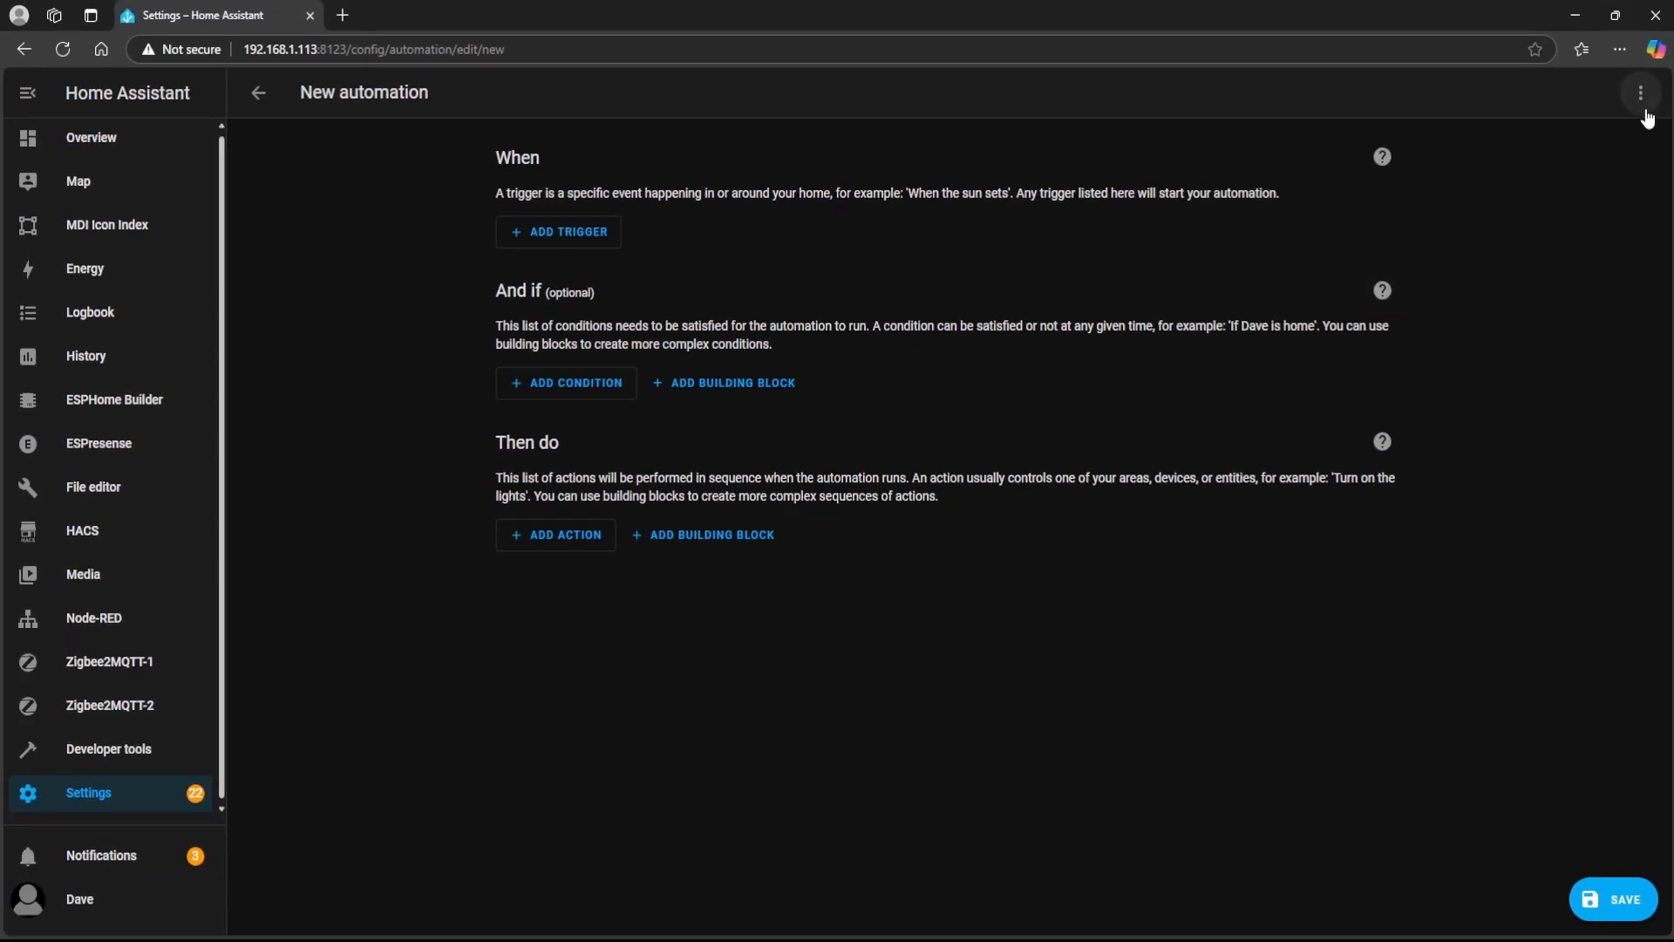
pyautogui.click(1643, 103)
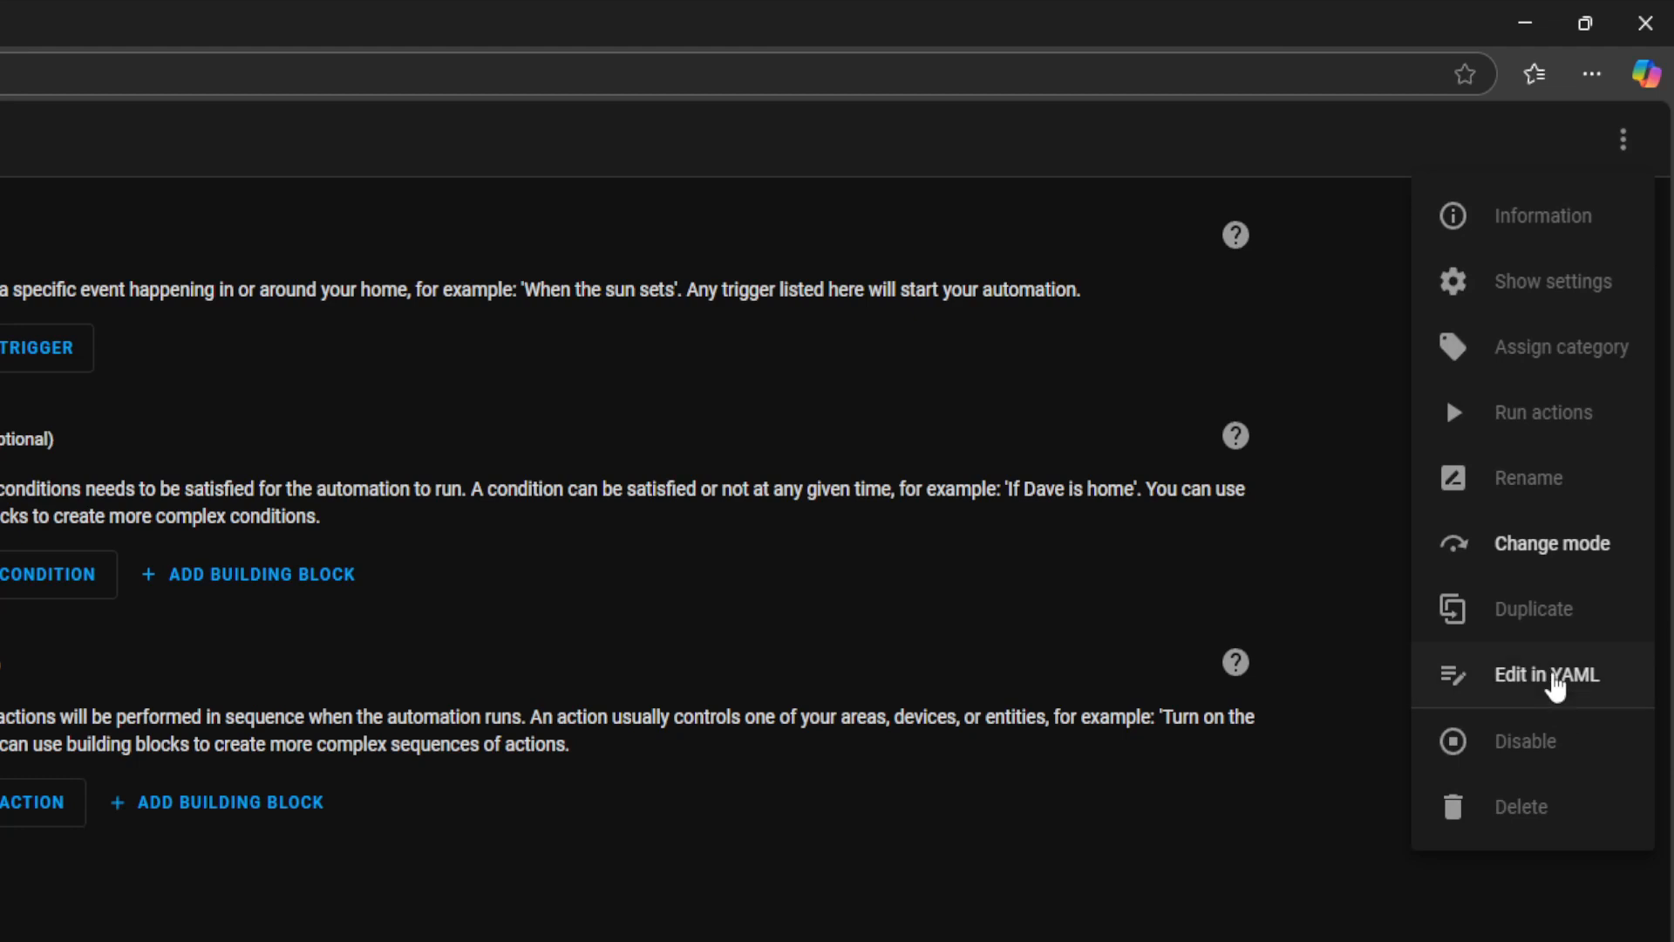
pyautogui.click(1554, 676)
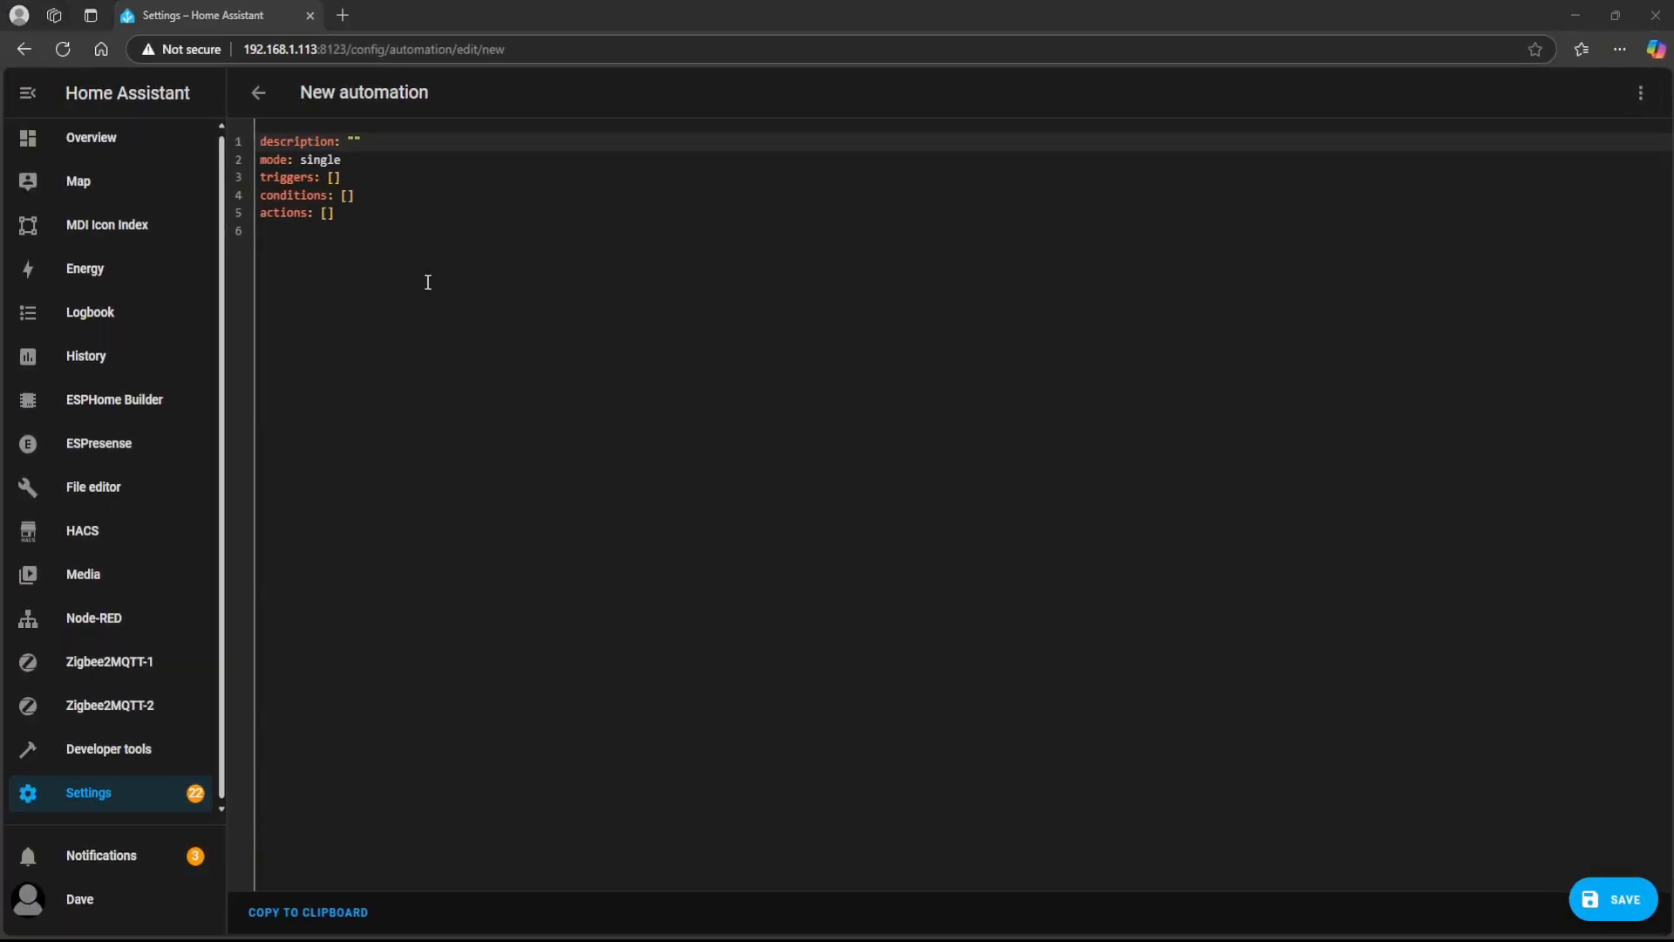
# Replace the placeholder YAML with the New Mail Notify automation triggered by the postbox vibration sensor.
pyautogui.moveTo(426, 283); pyautogui.dragTo(233, 137)
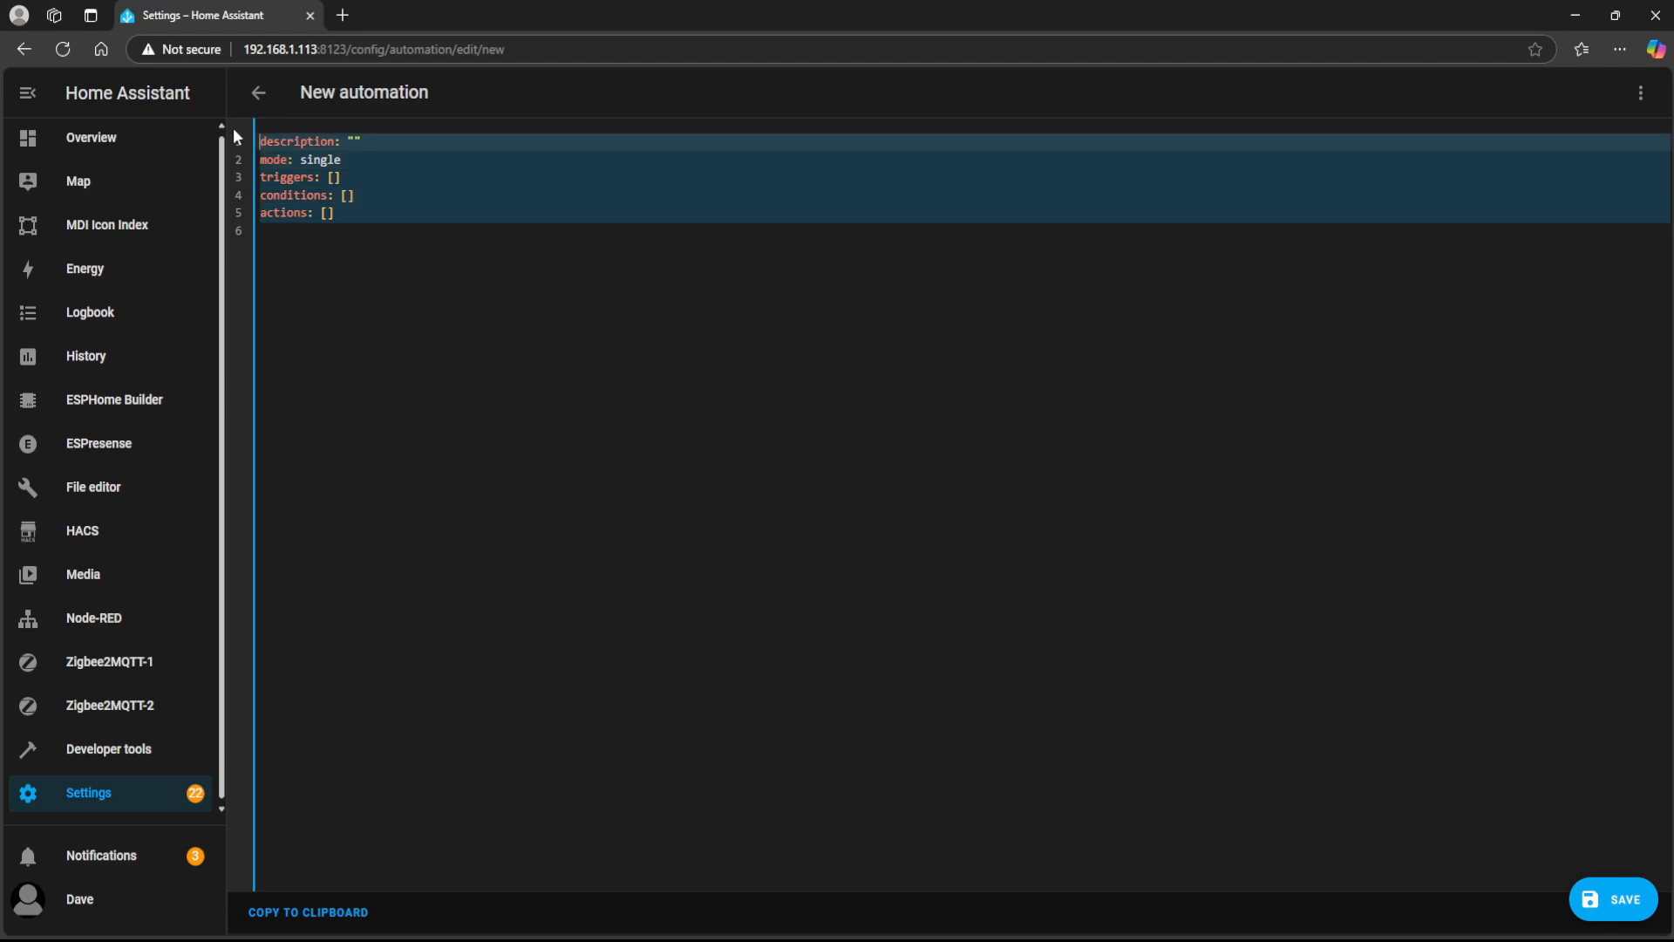
pyautogui.write('alias: New Mail Notify description: "" triggers:   - entity_id: binary_sensor.vibration_sensor_postbox_vibration     from: "off"     to: "on"     trigger: state conditions: [] actions:   - data:       message: >-         <audio         src=\'https://4321demodave.duckdns.org/local/mp3/mail.mp3\'/>       data:         type: tts     action: notify.alexa_media_dave_s_echo_spot   - delay: "00:05:00" mode: single')
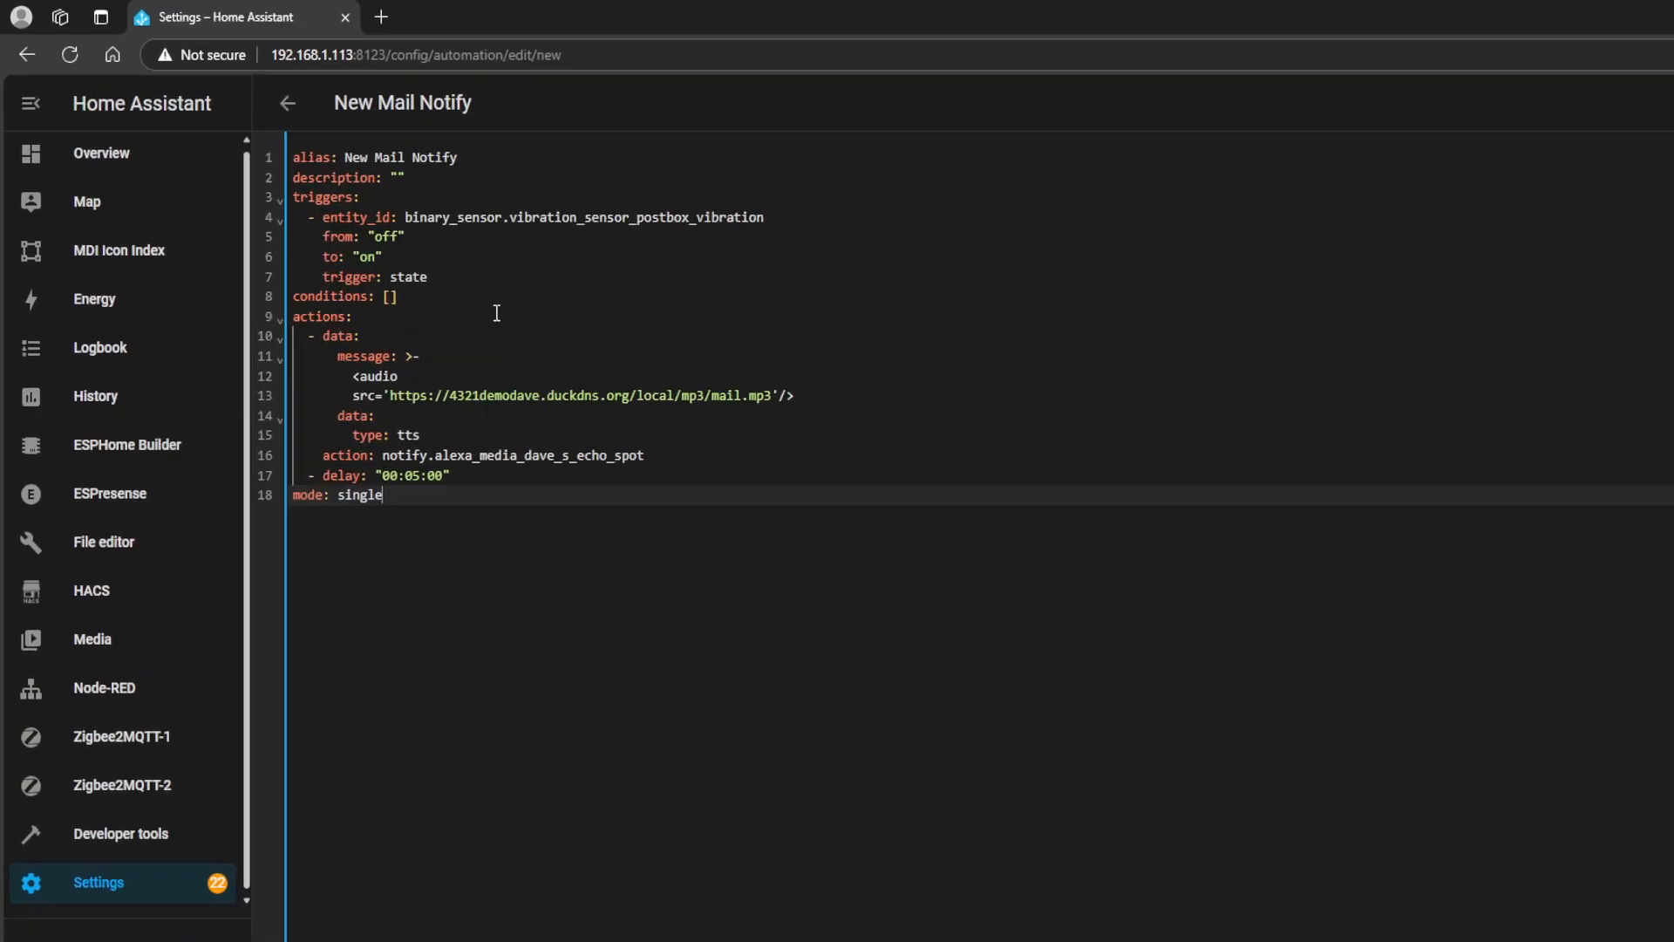
pyautogui.click(800, 219)
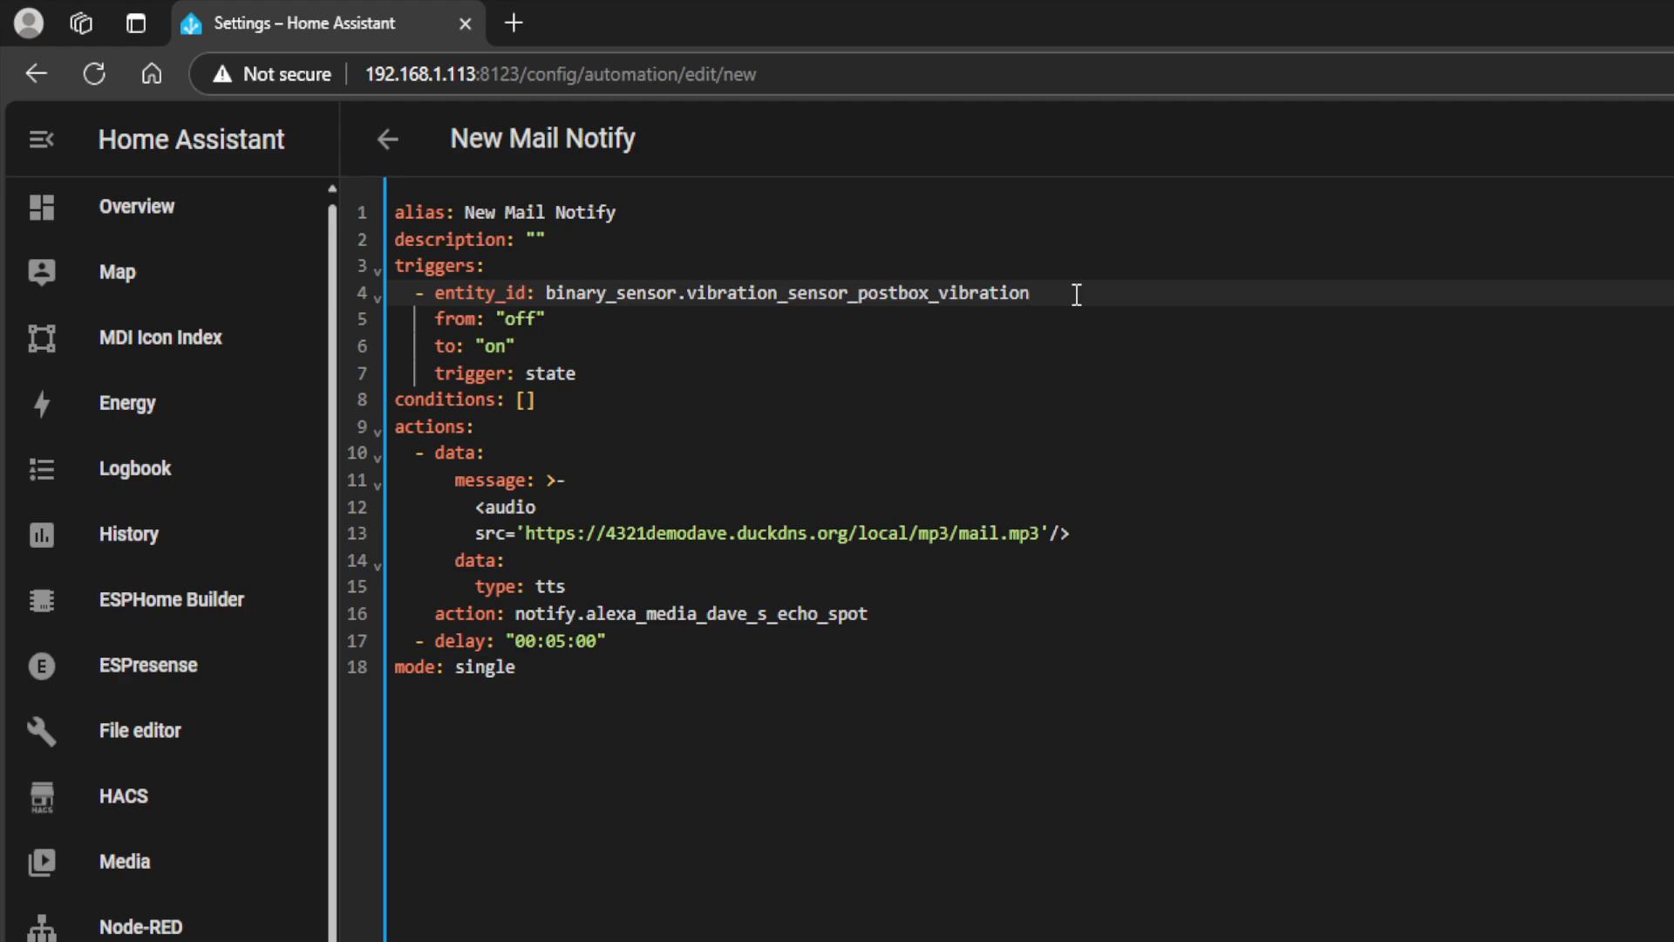
# Open Developer tools > Actions in a new tab on the notify.alexa_media test action.
pyautogui.click(514, 23)
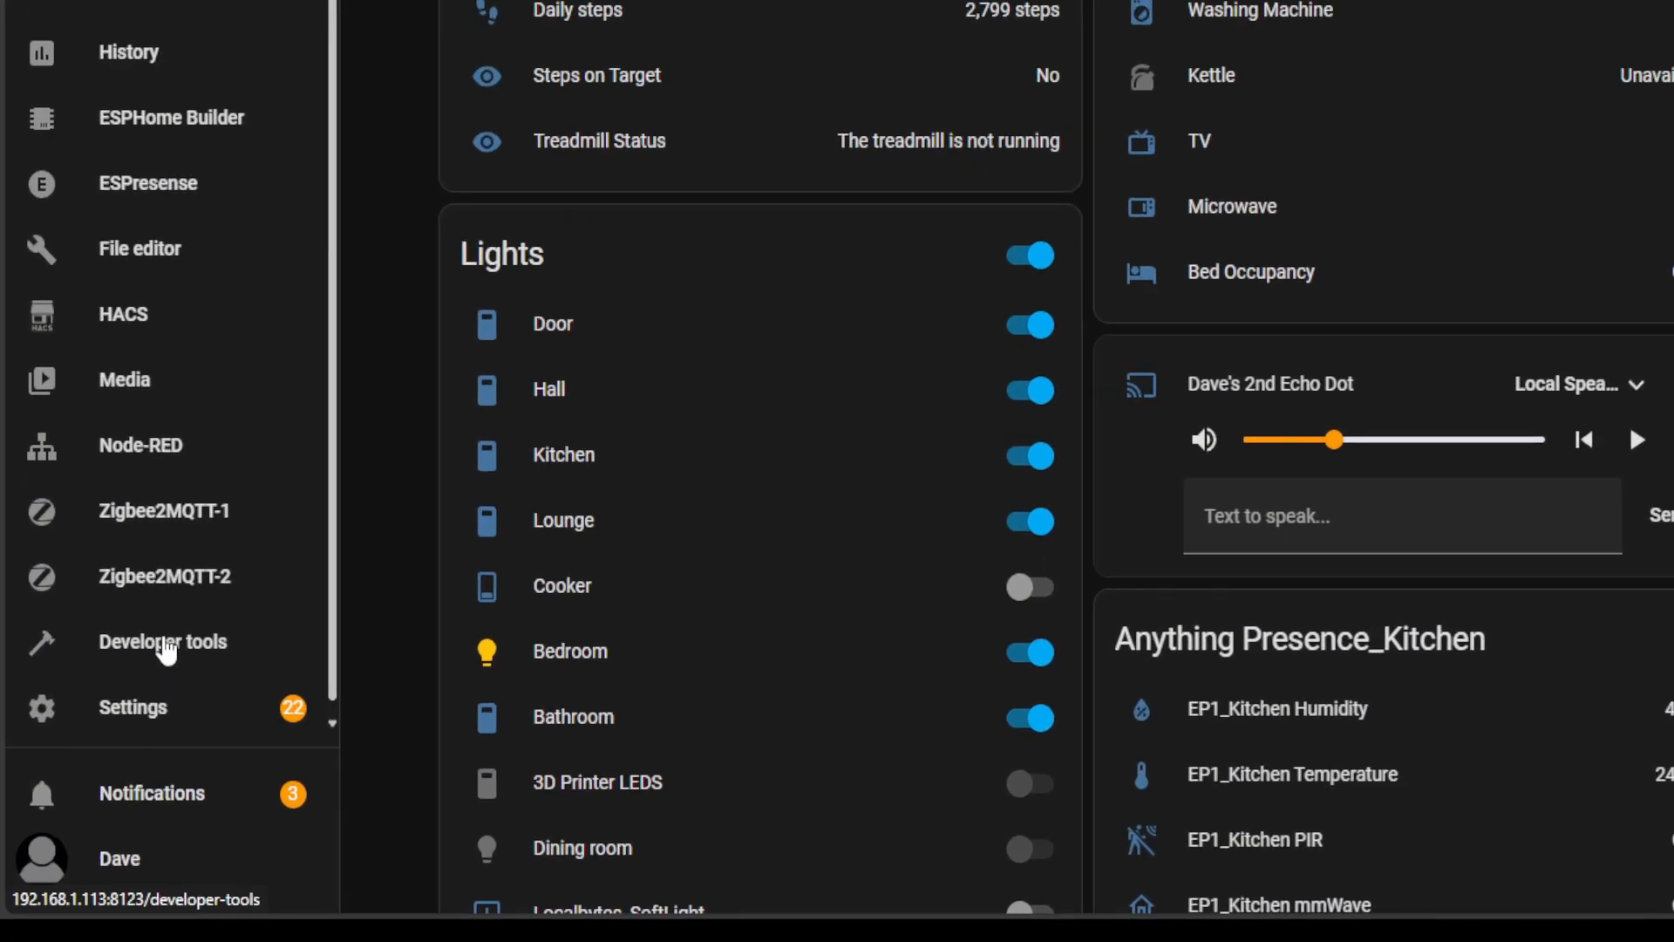
pyautogui.click(111, 755)
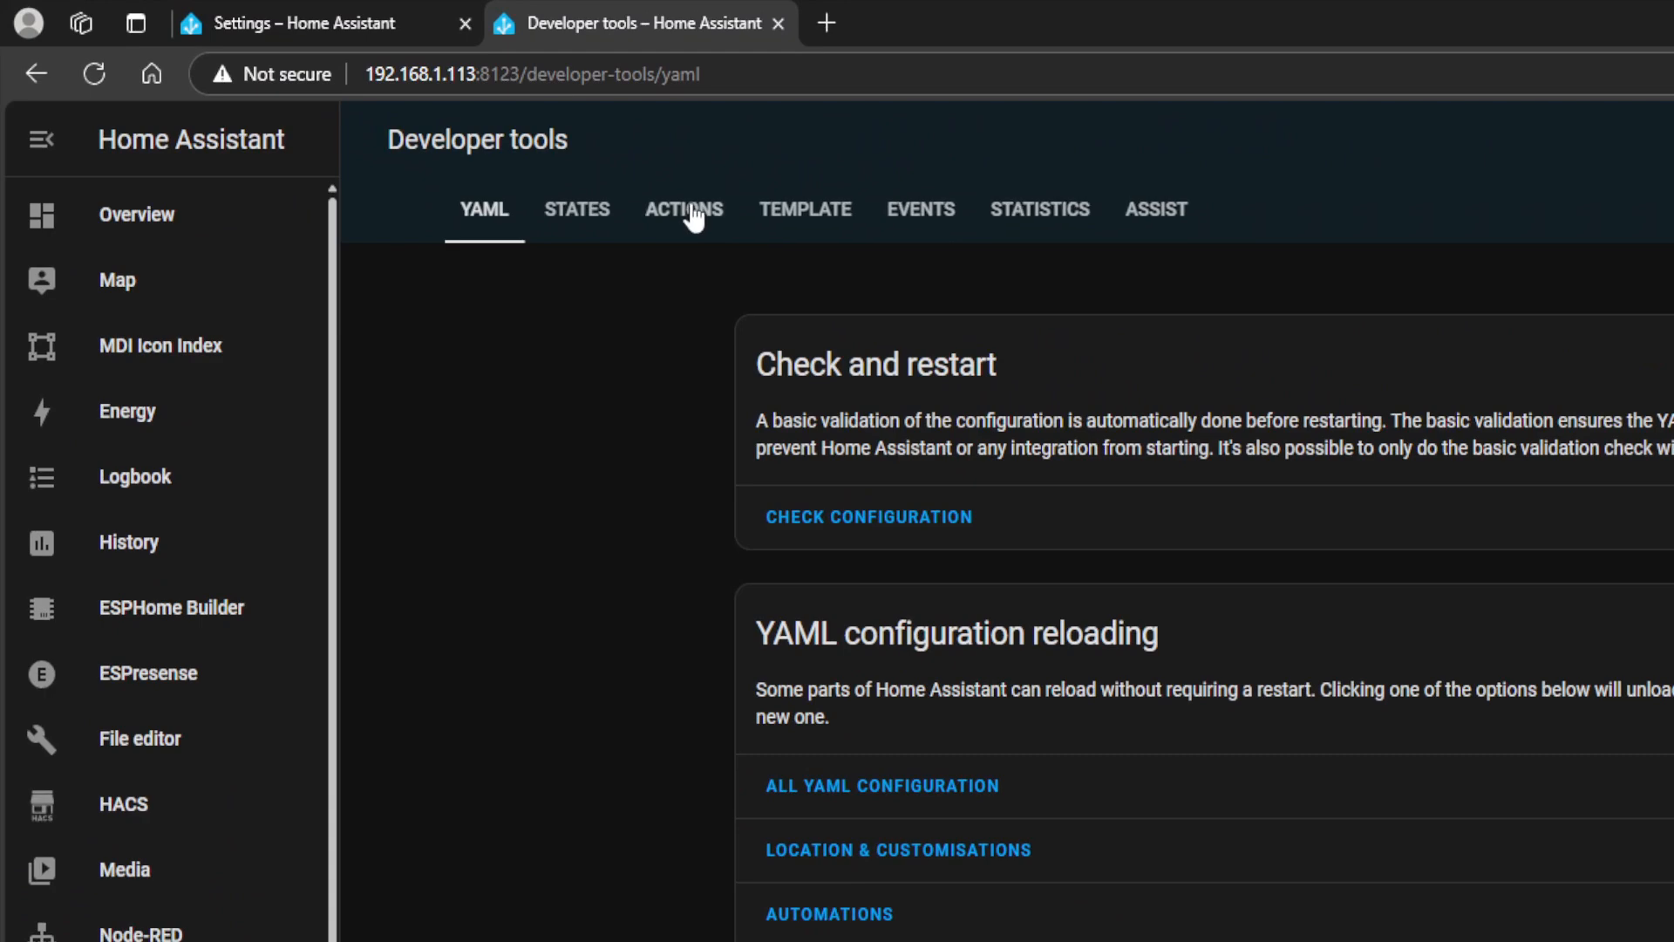
pyautogui.click(459, 144)
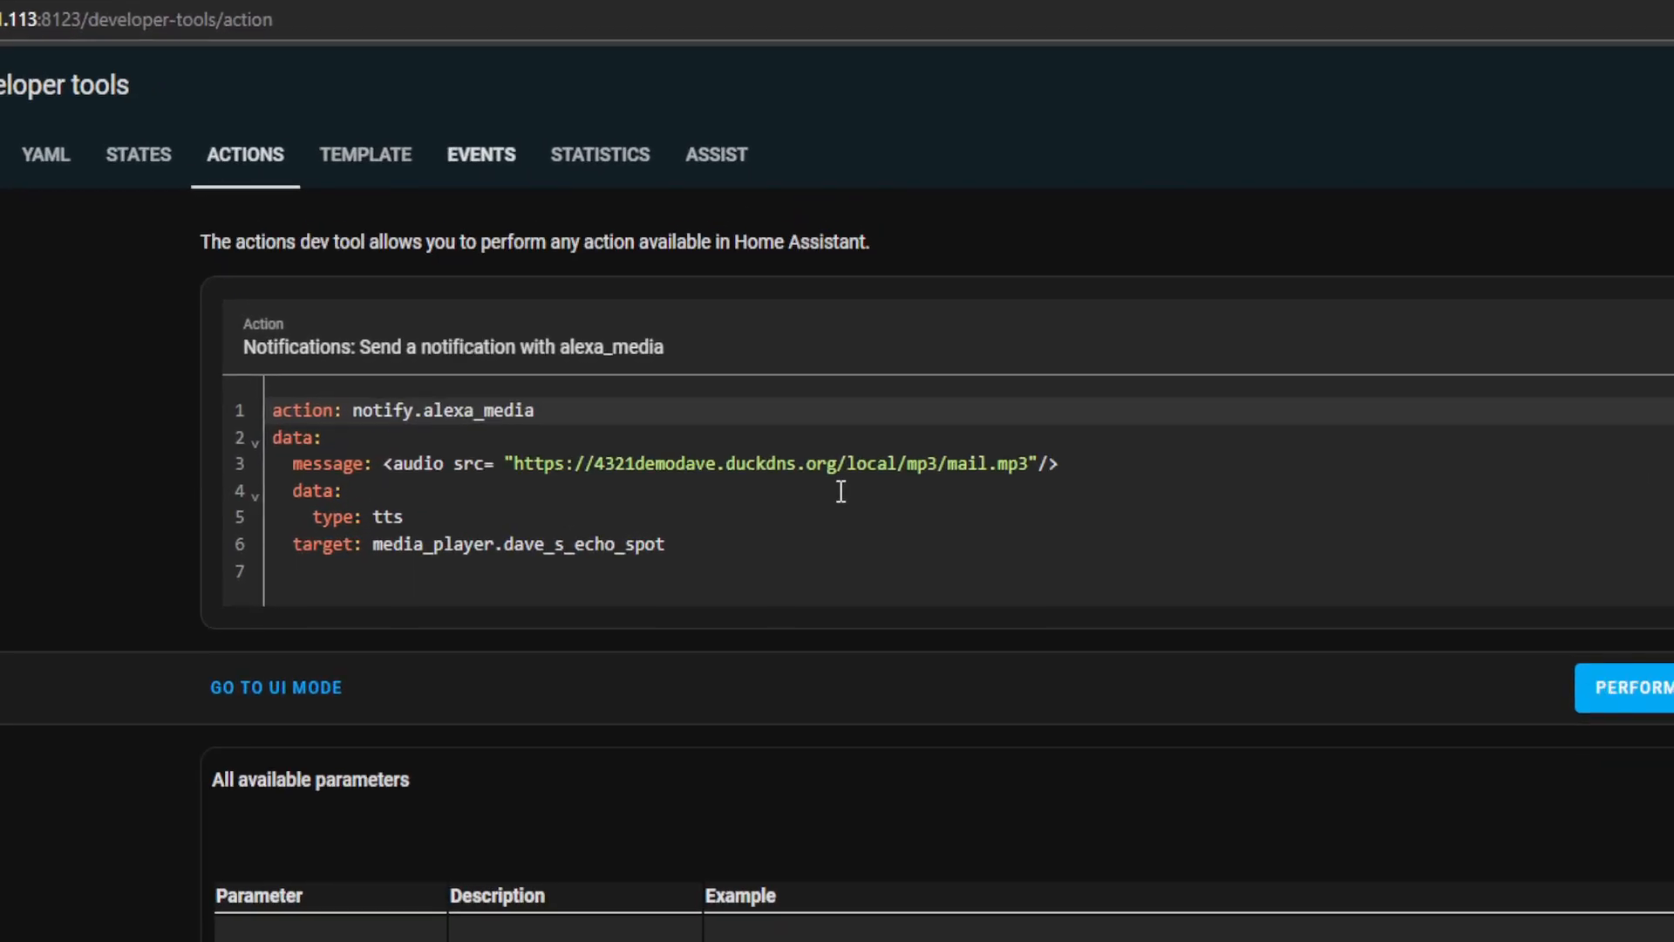
pyautogui.click(806, 537)
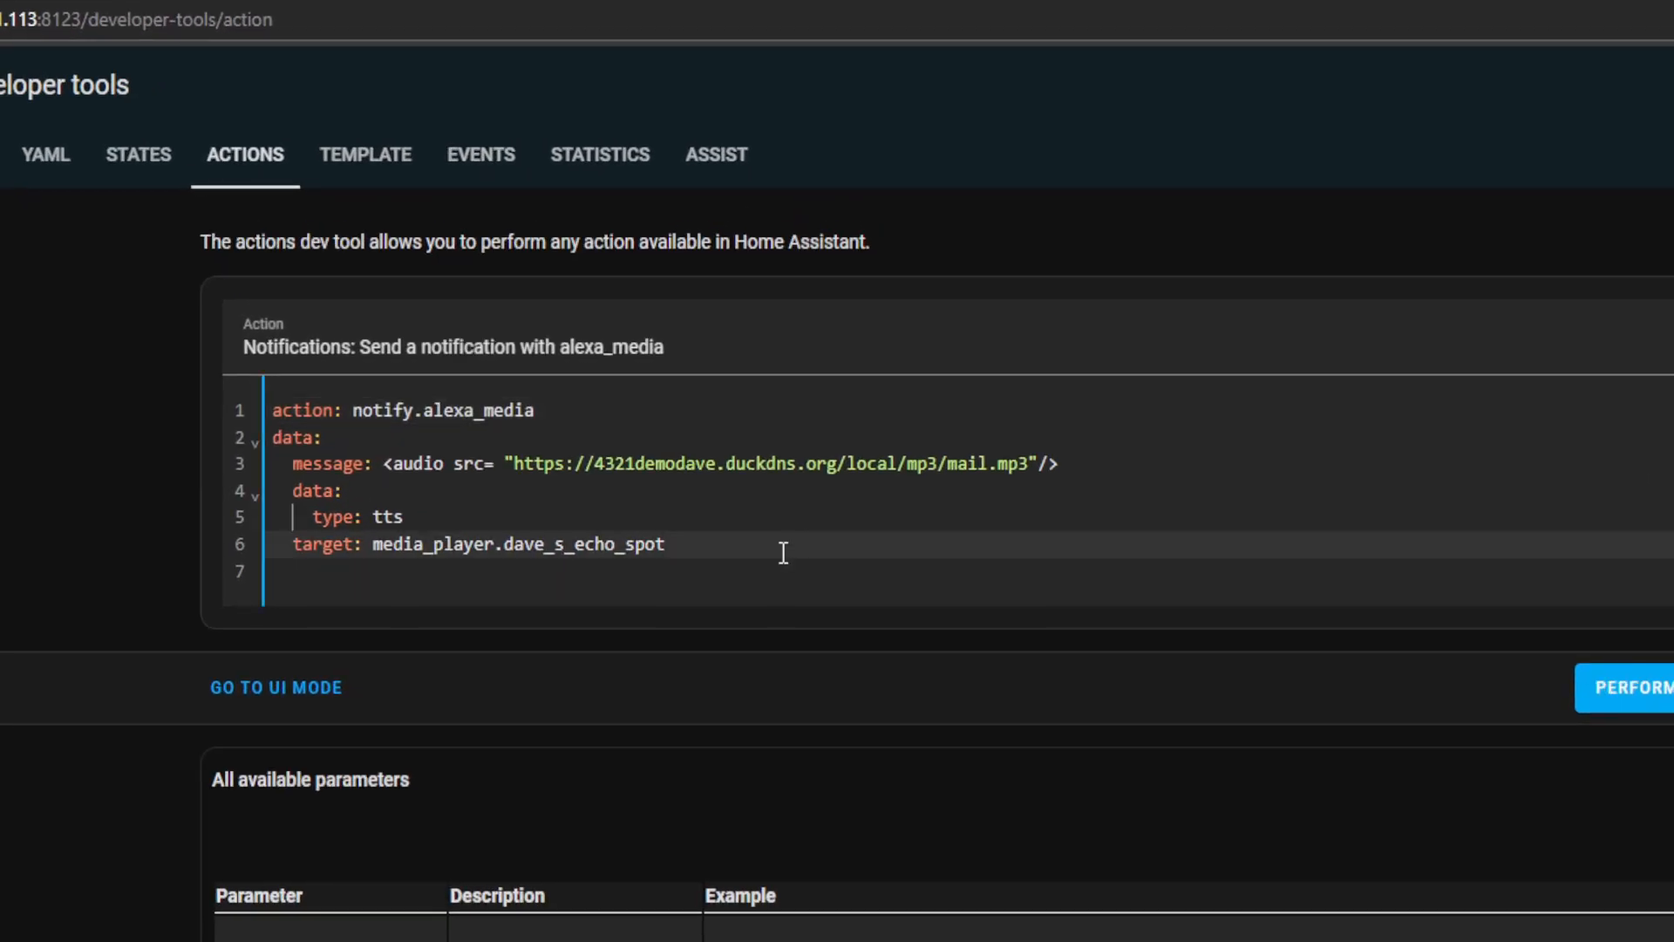
# Inspect the test message's mail.mp3 URL and its duckdns.org domain.
pyautogui.click(1070, 468)
pyautogui.moveTo(1070, 468); pyautogui.dragTo(514, 468)
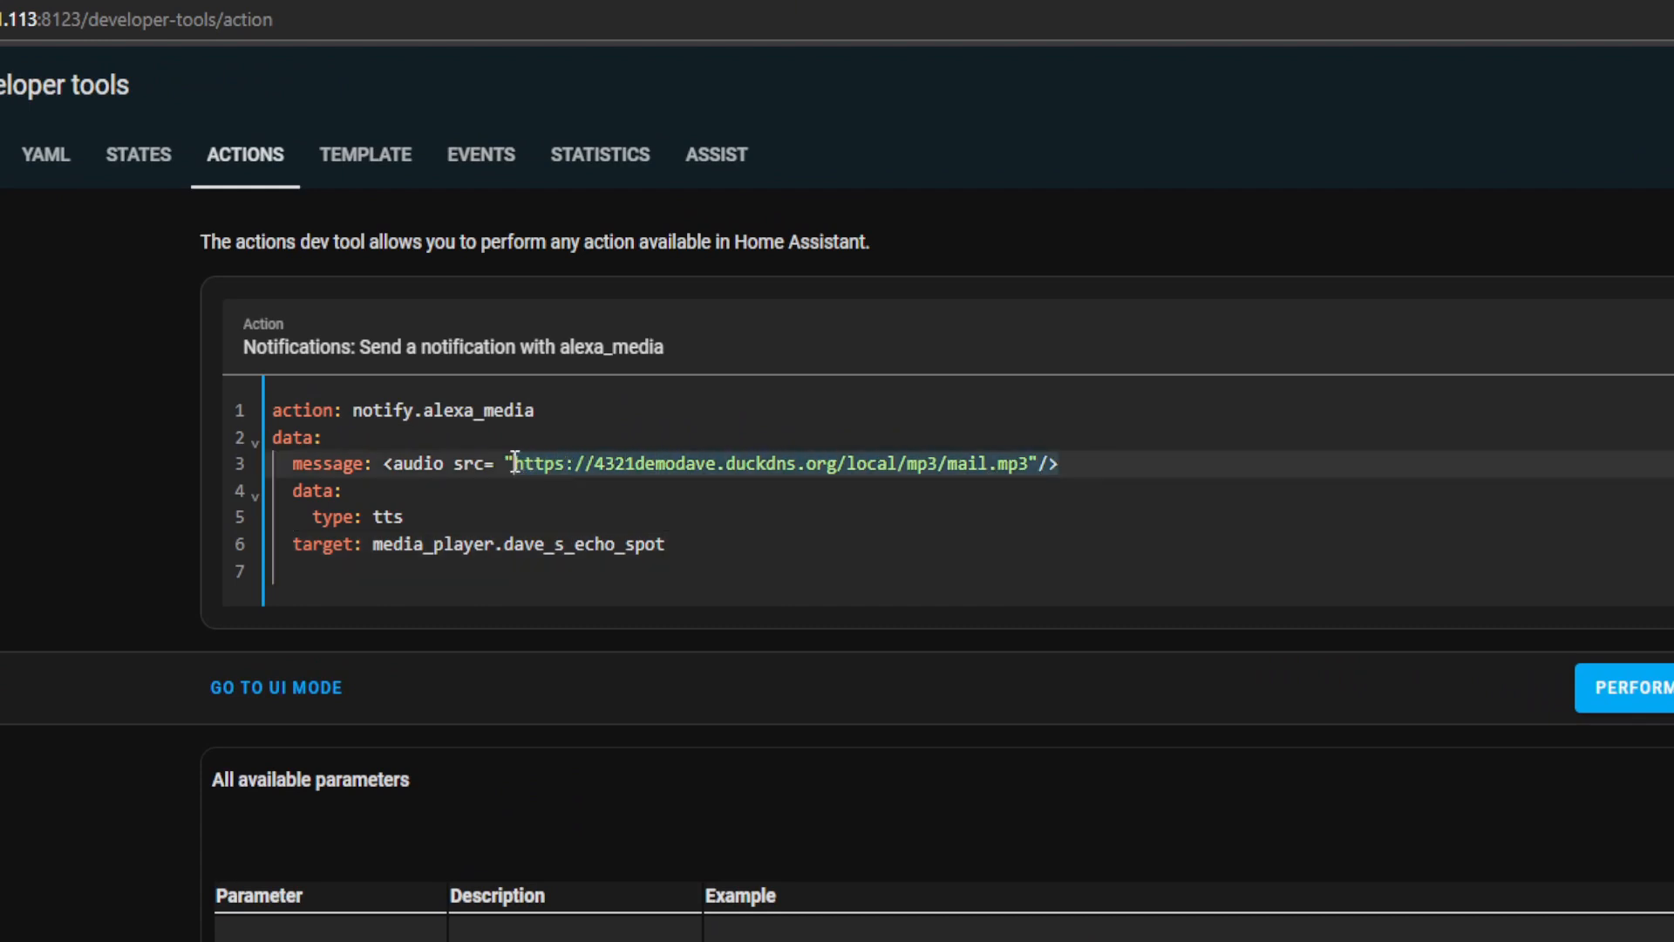
pyautogui.click(709, 481)
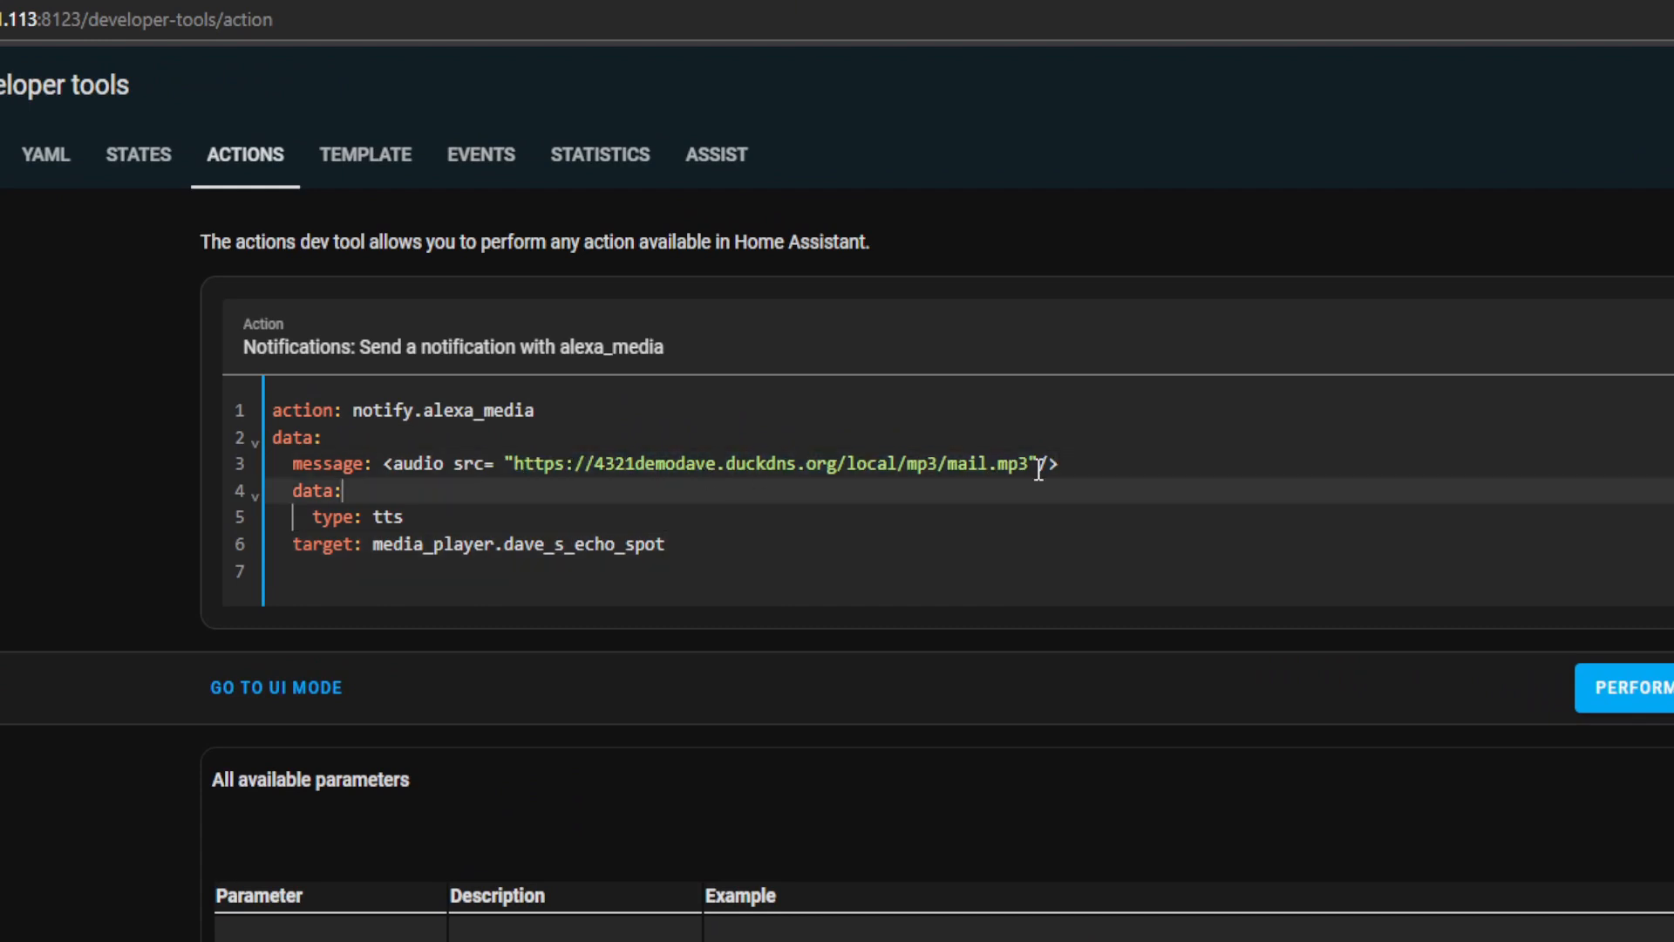
pyautogui.click(839, 467)
pyautogui.moveTo(839, 468); pyautogui.dragTo(515, 469)
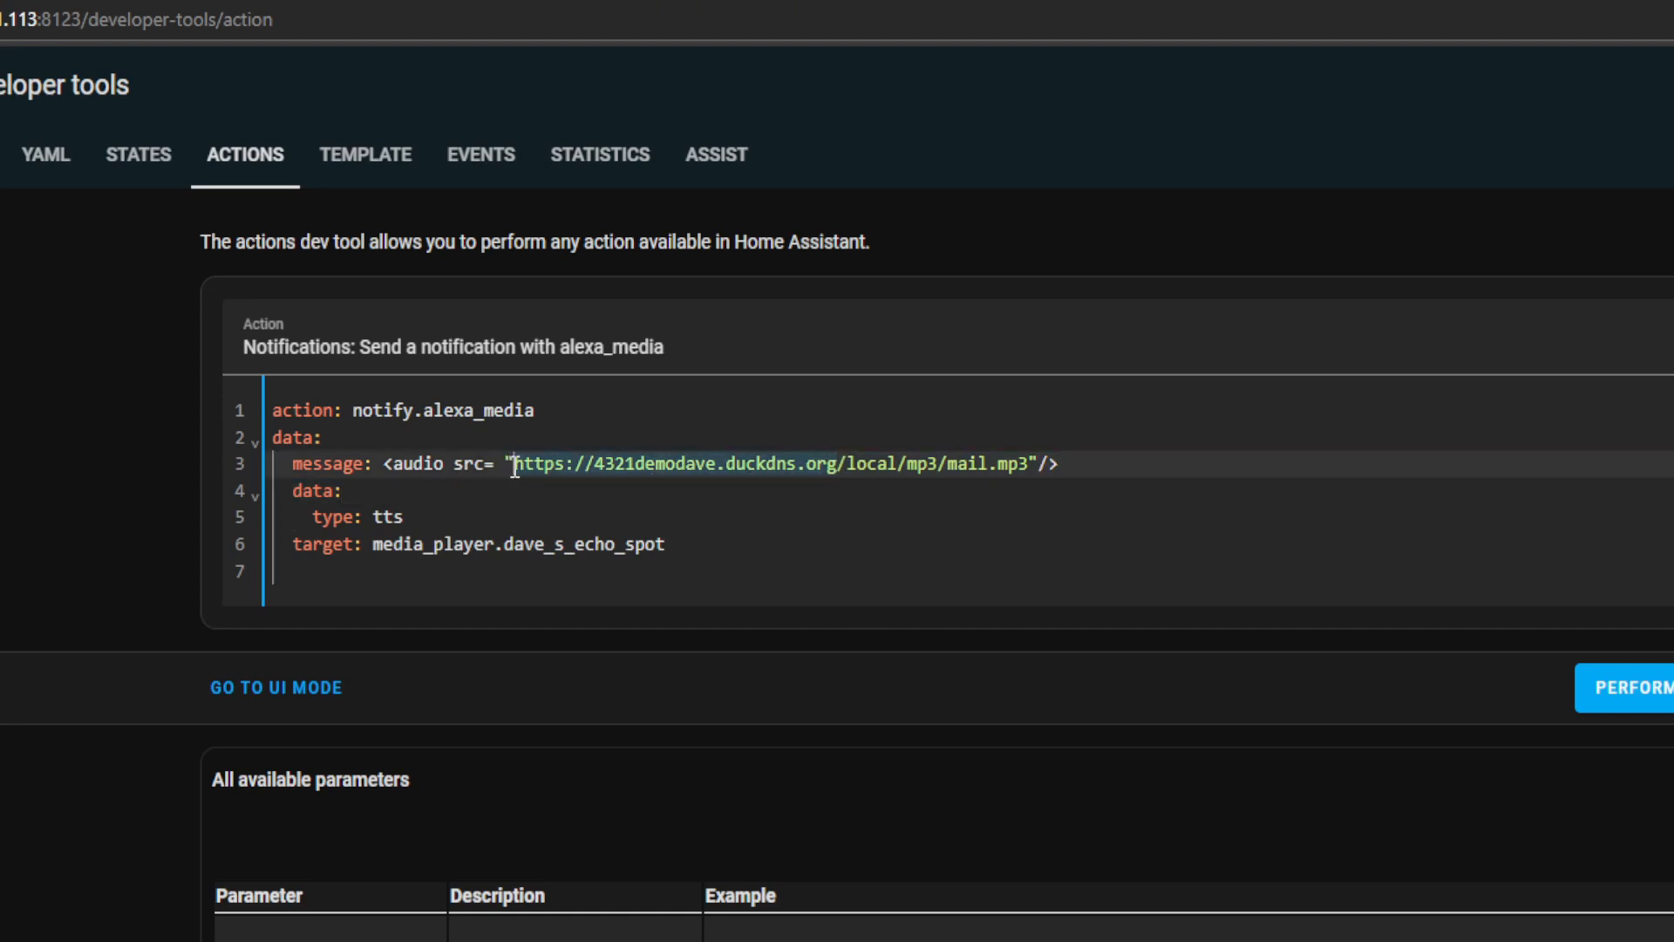
pyautogui.click(999, 567)
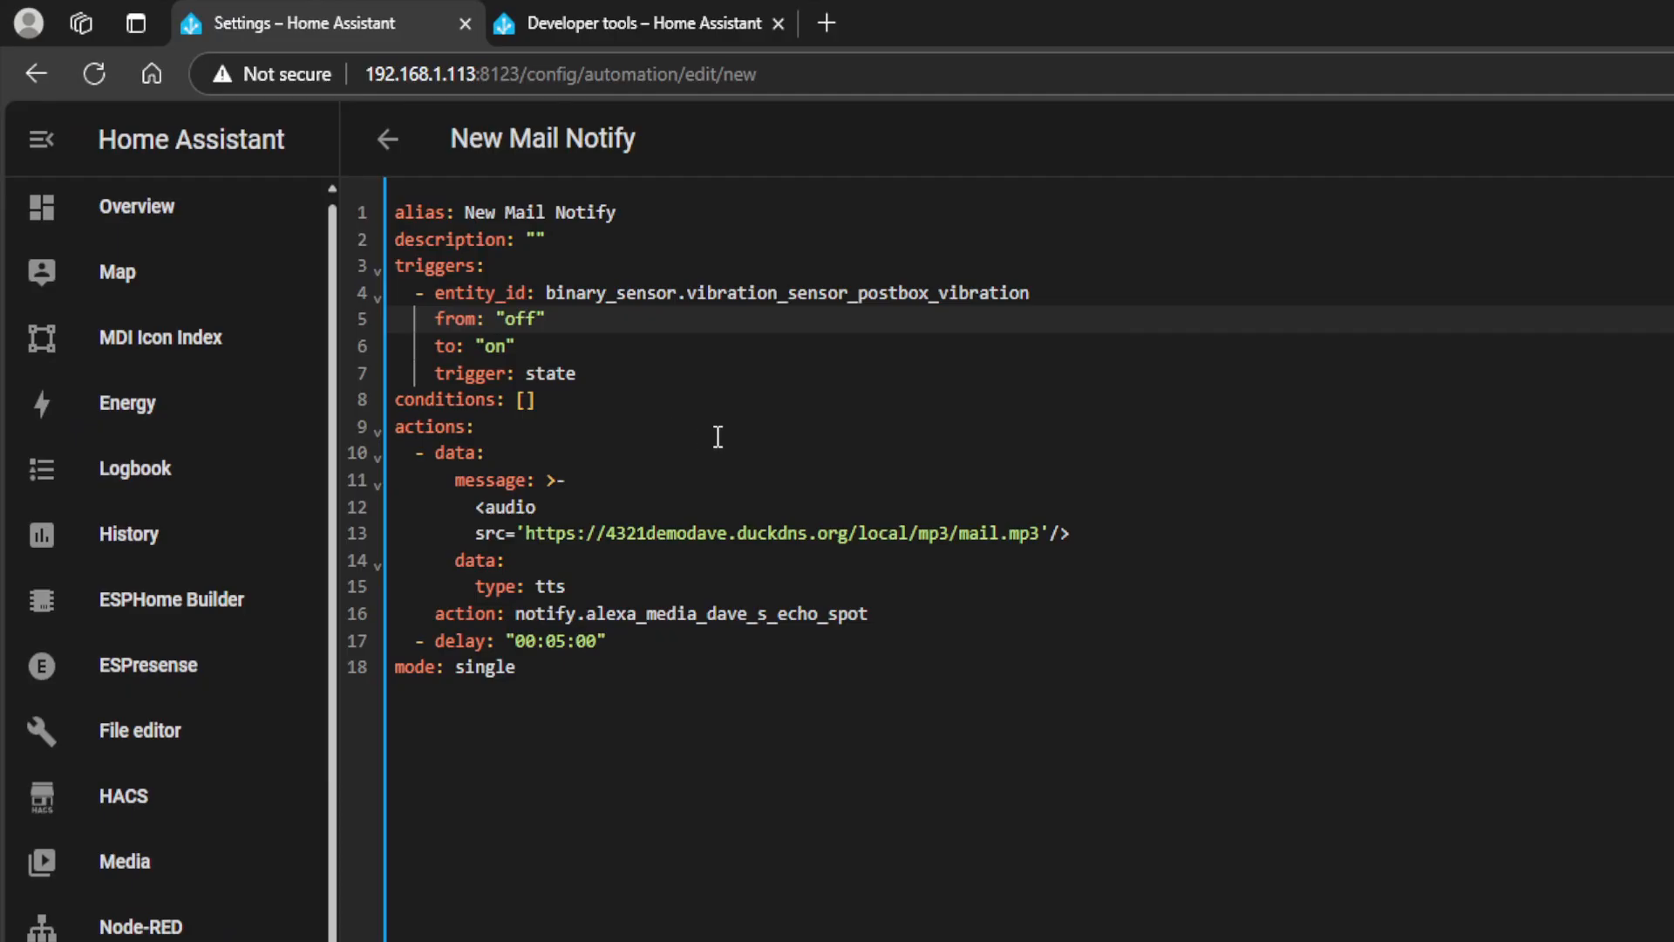
# Compare the mail.mp3 URL and Echo Spot target between the automation and the test action.
pyautogui.moveTo(1039, 533); pyautogui.dragTo(538, 536)
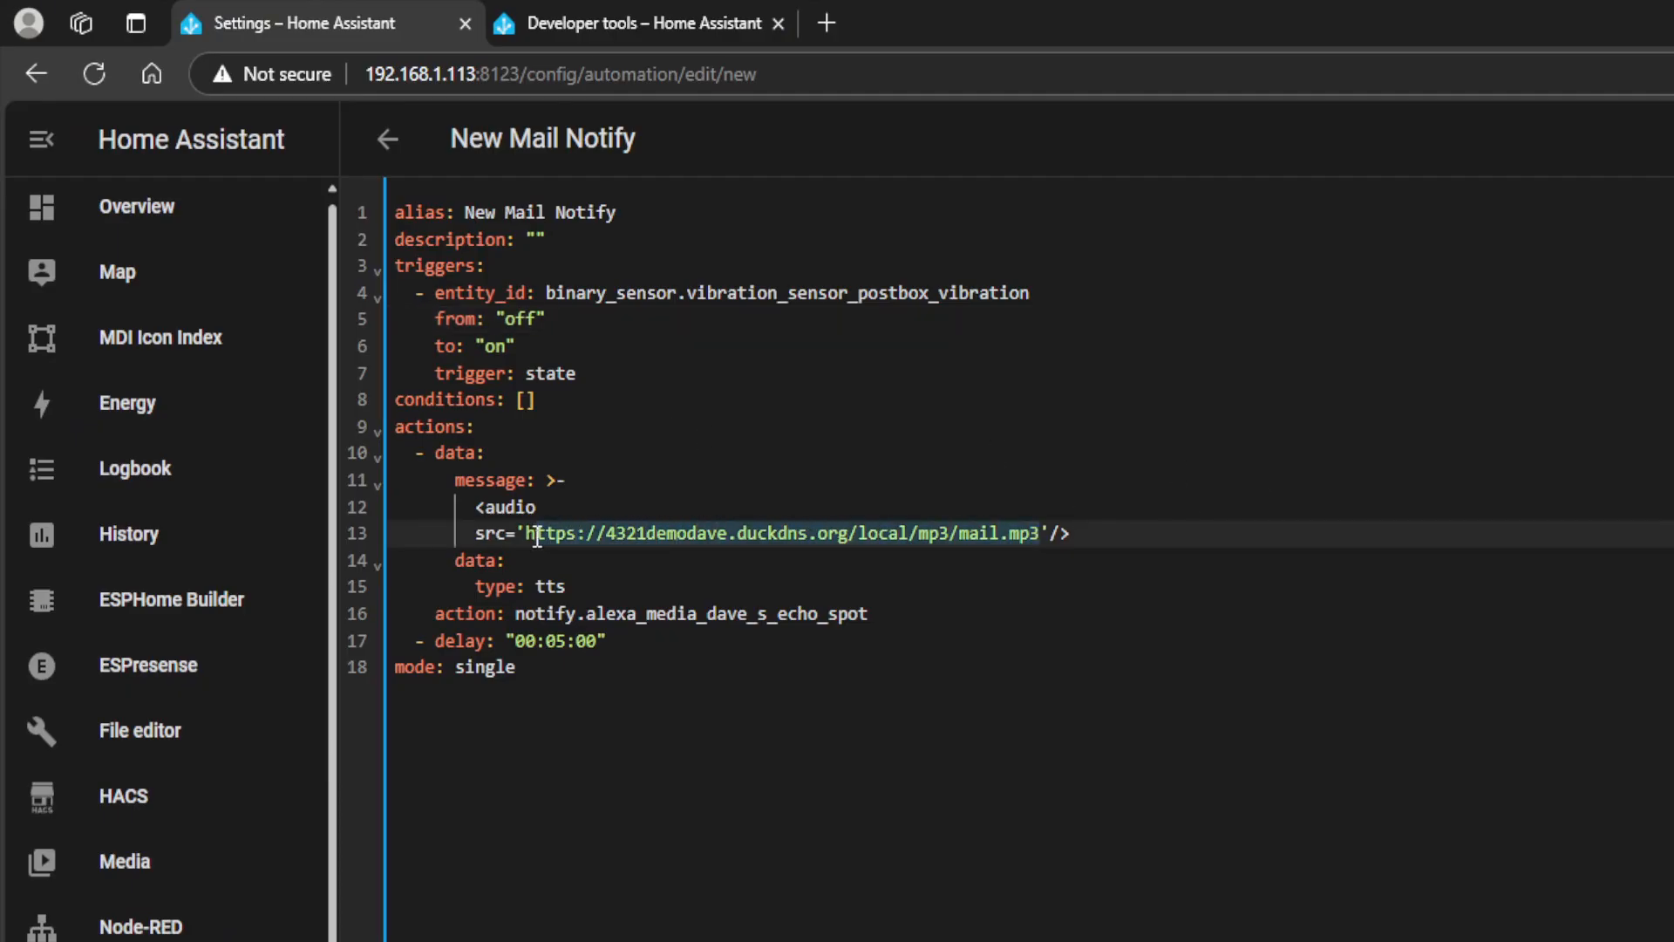
pyautogui.click(702, 39)
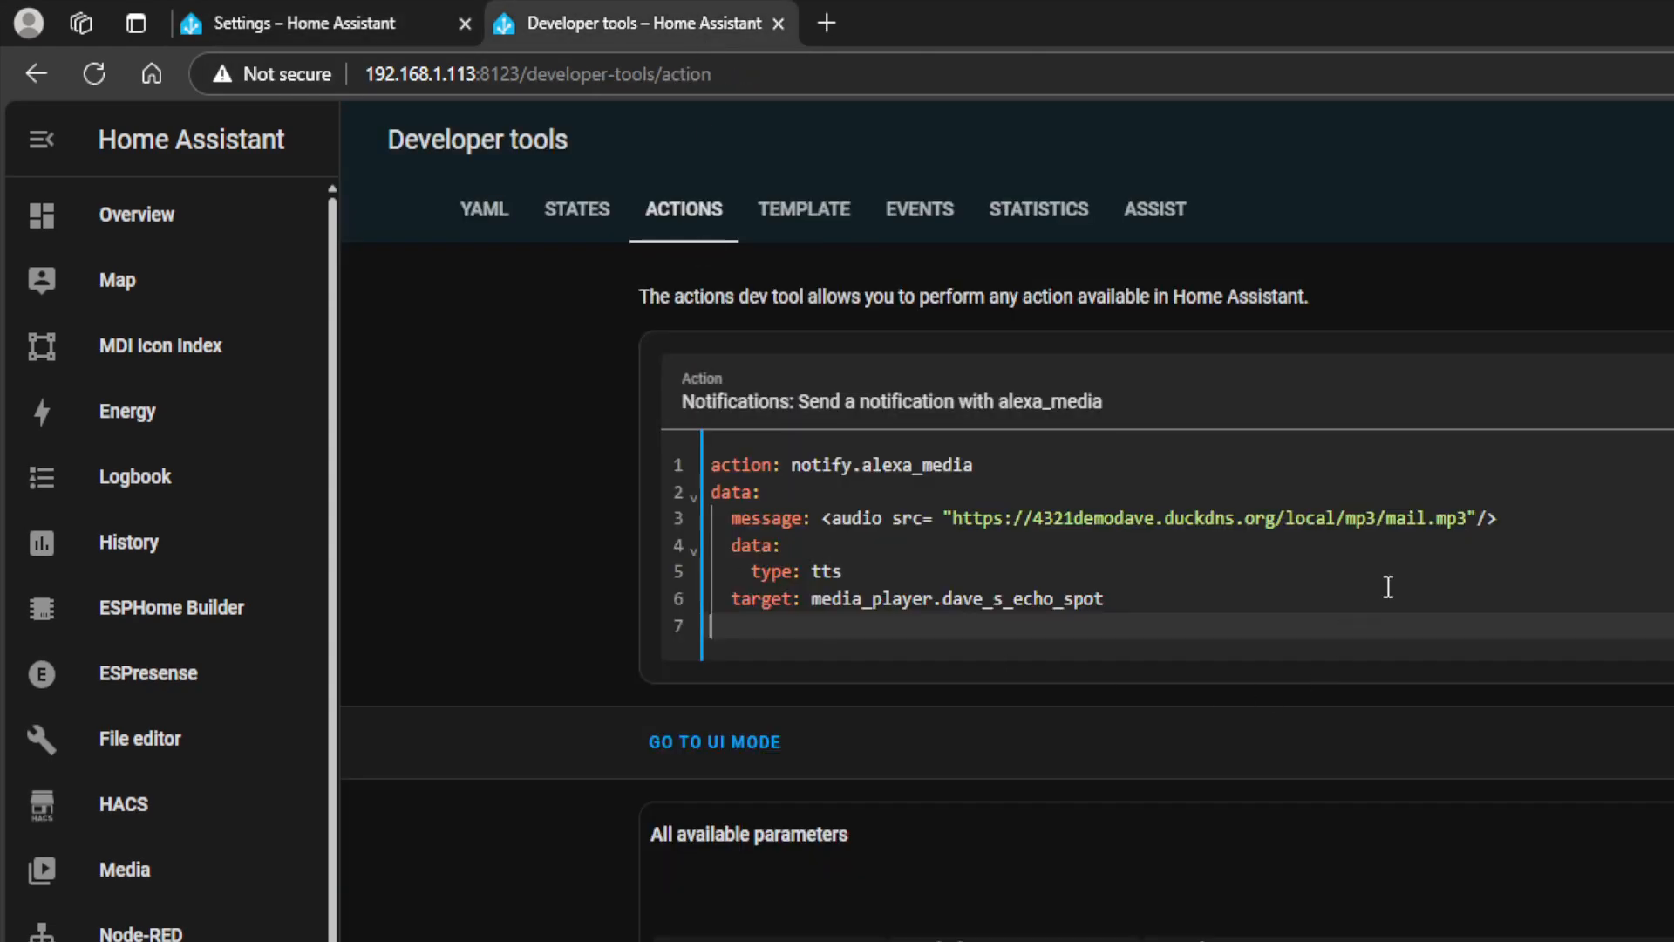
pyautogui.moveTo(1468, 521); pyautogui.dragTo(951, 520)
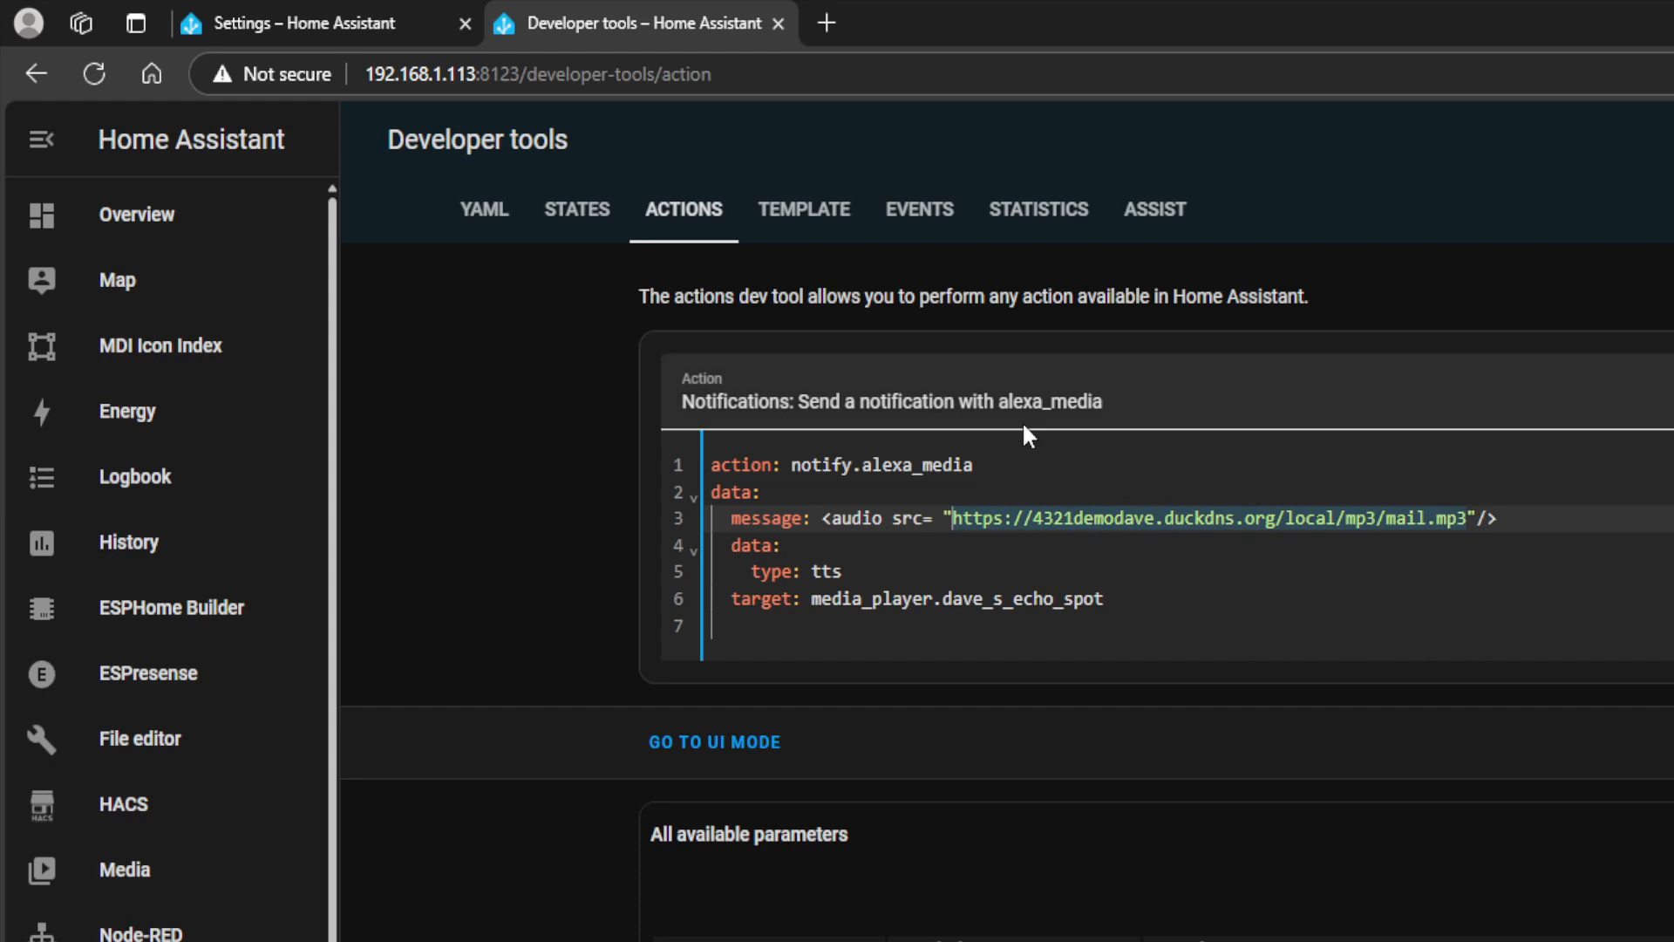
pyautogui.moveTo(1113, 599); pyautogui.dragTo(830, 598)
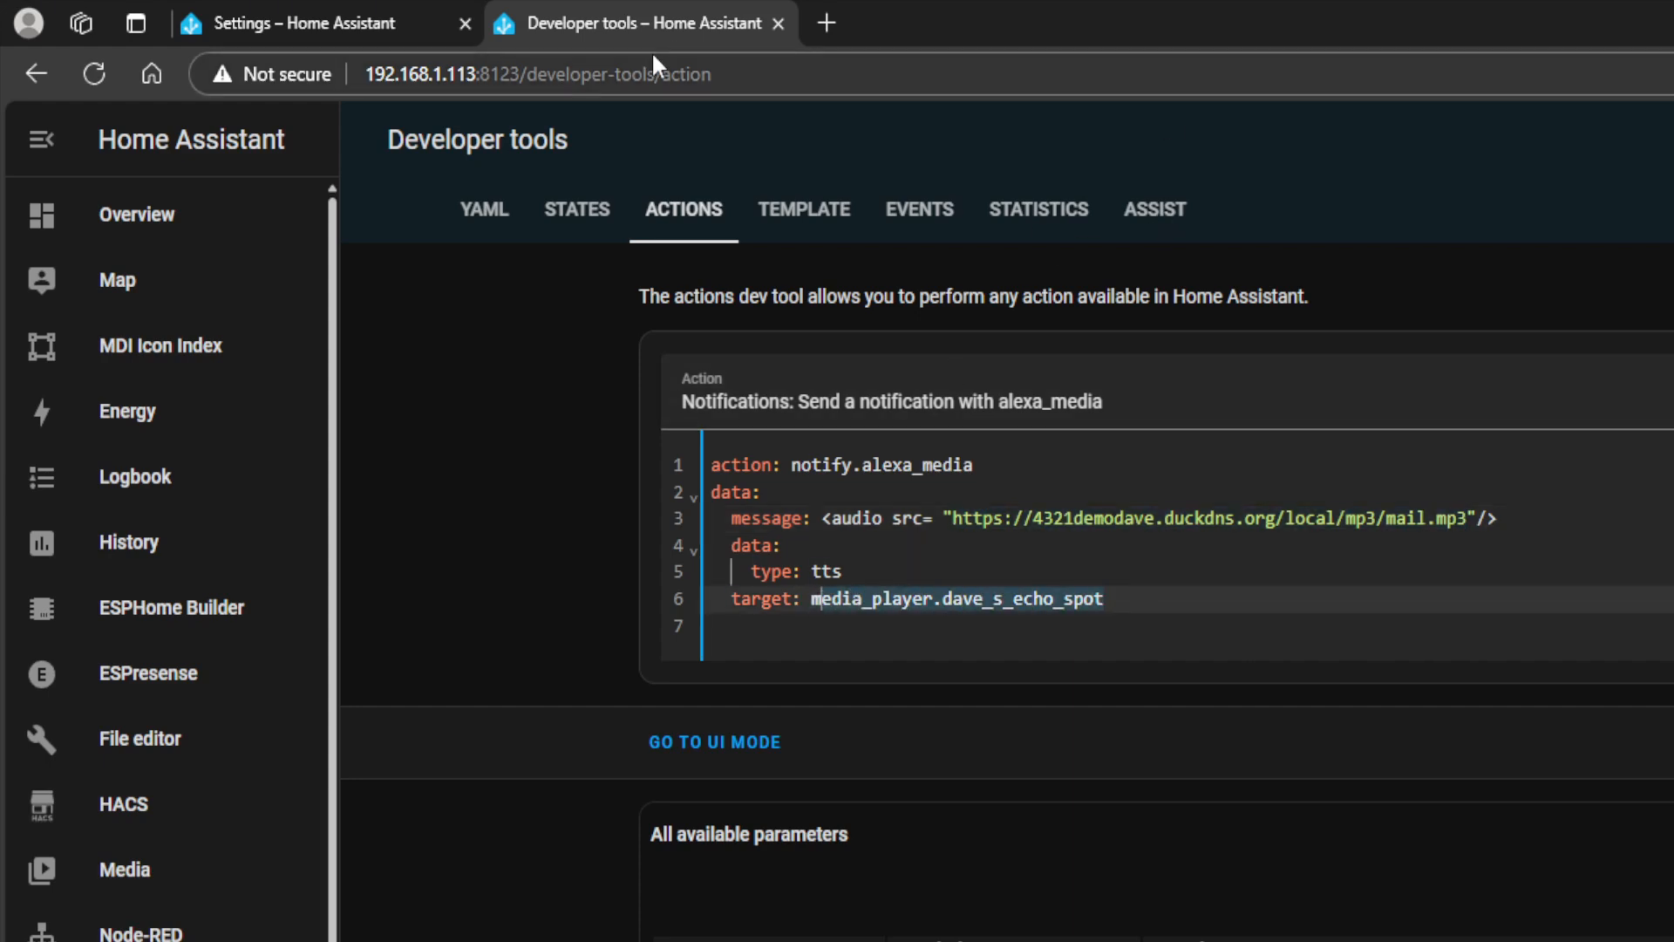
pyautogui.click(340, 31)
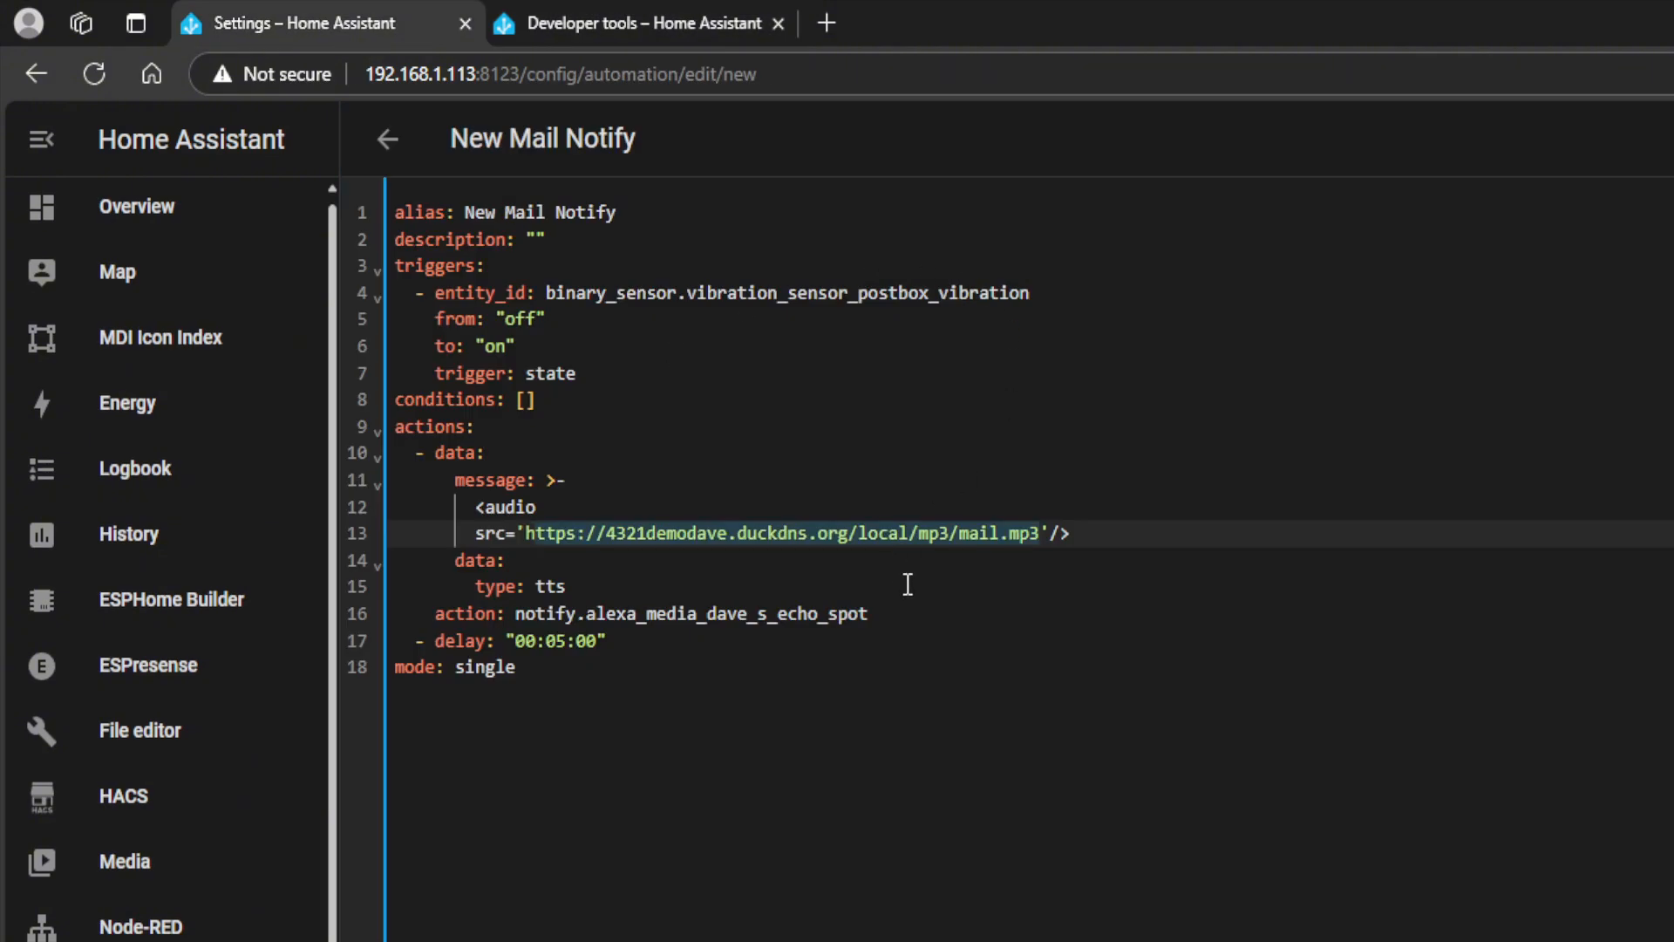
pyautogui.moveTo(868, 613); pyautogui.dragTo(523, 619)
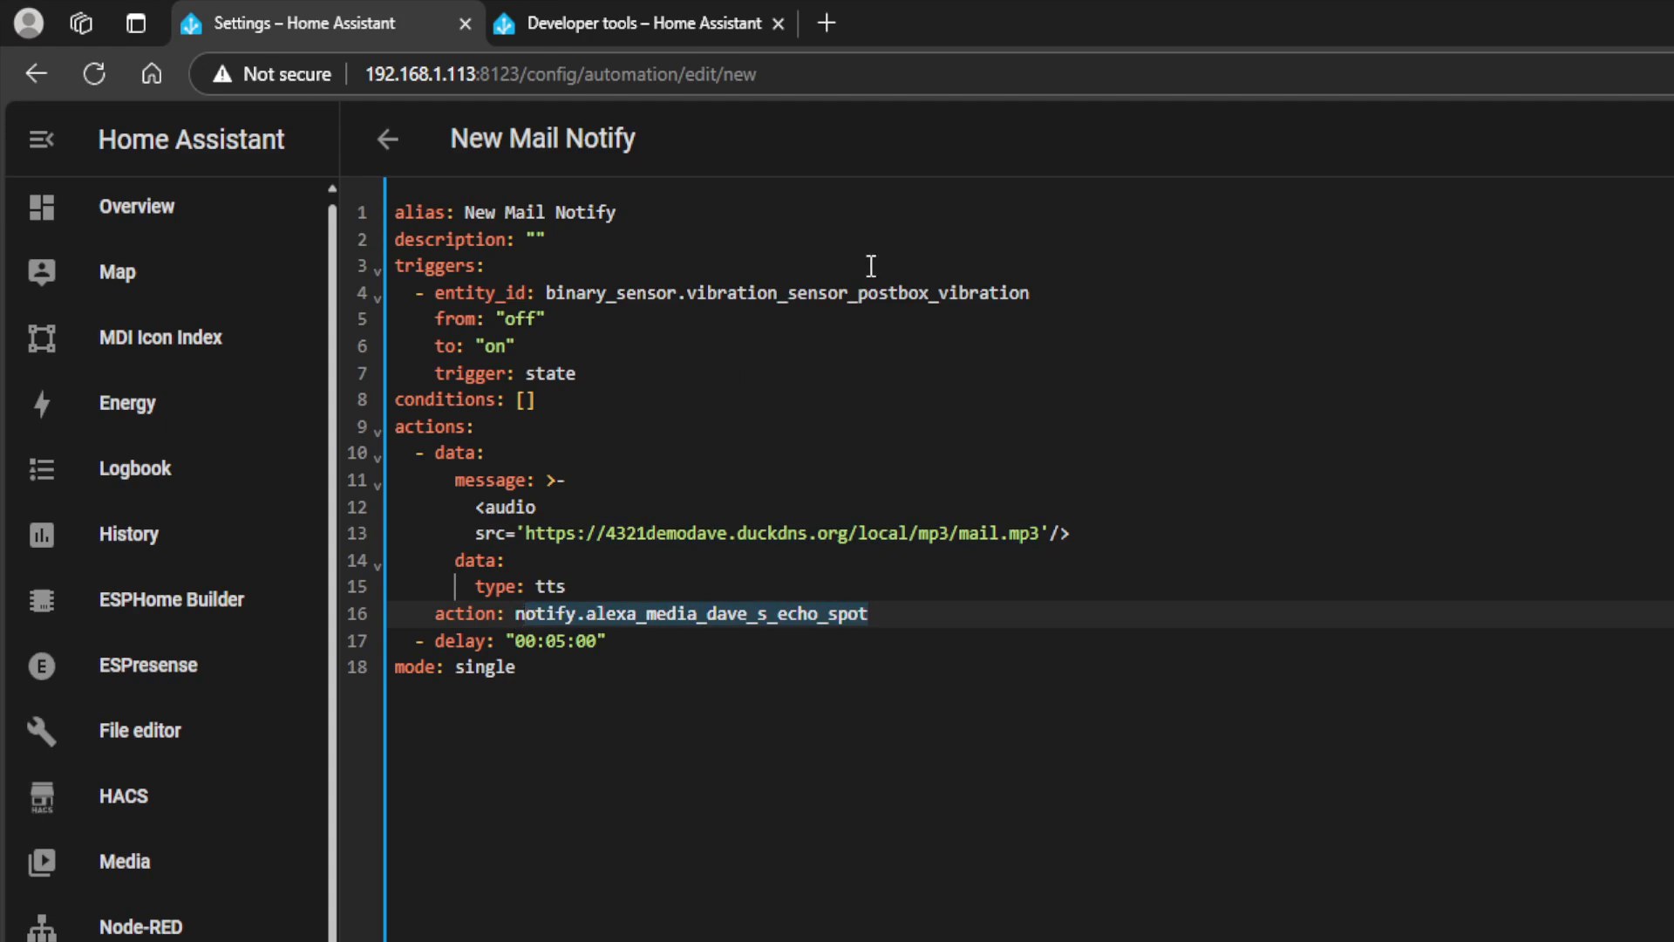
pyautogui.moveTo(1033, 292); pyautogui.dragTo(544, 296)
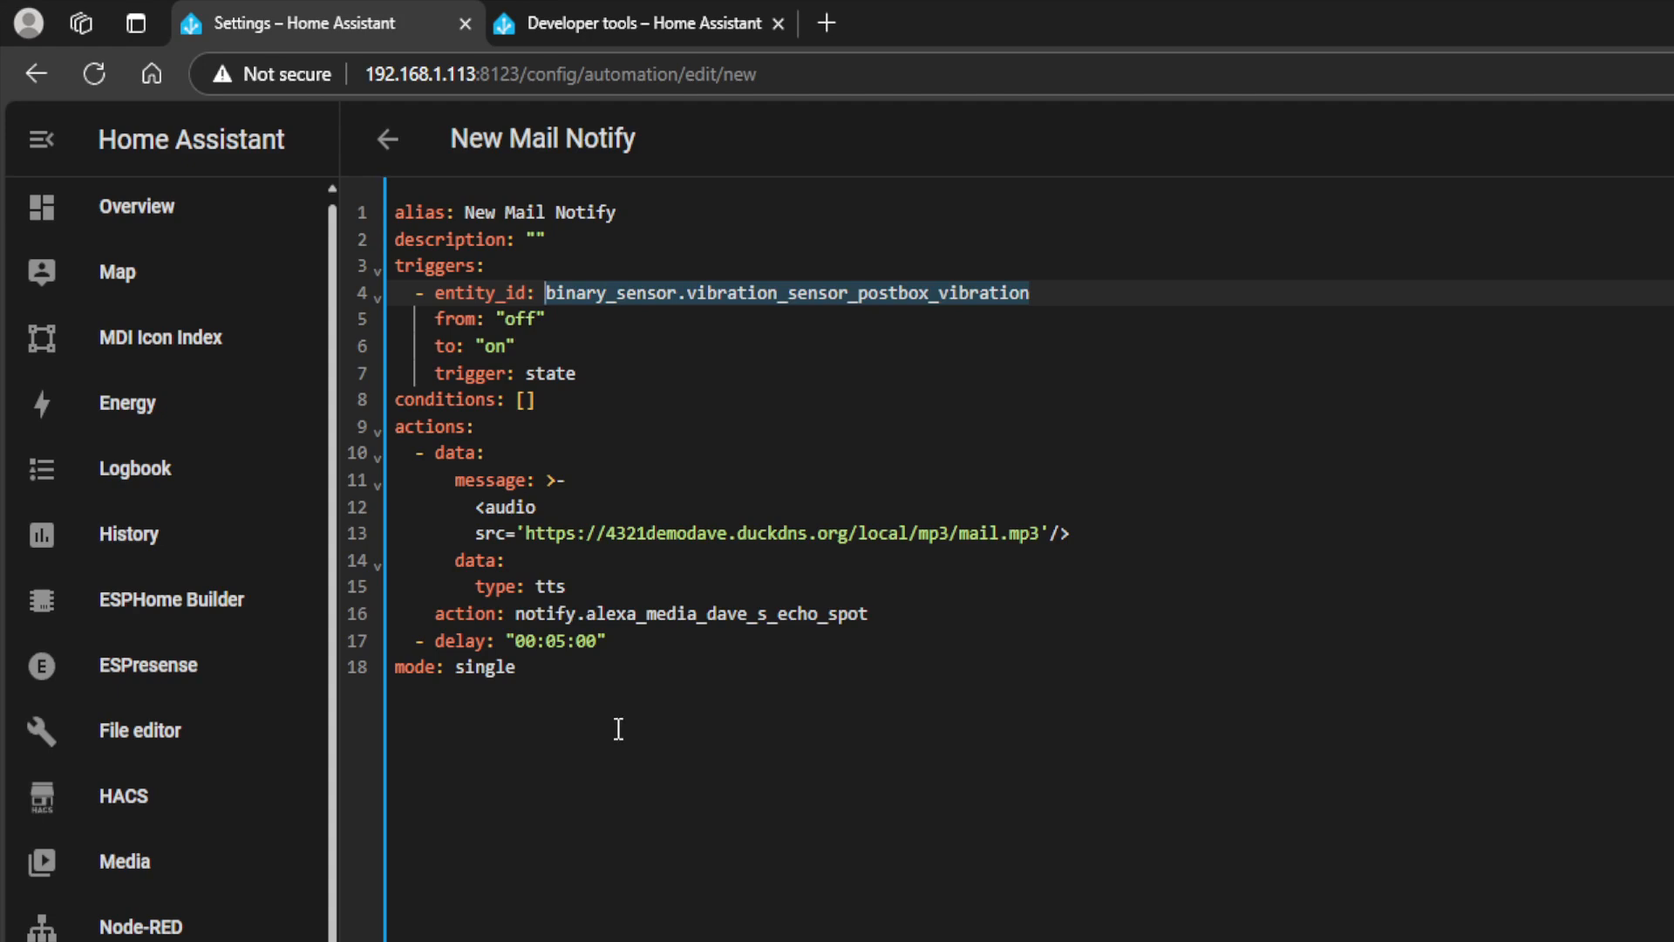
pyautogui.moveTo(576, 672); pyautogui.dragTo(388, 644)
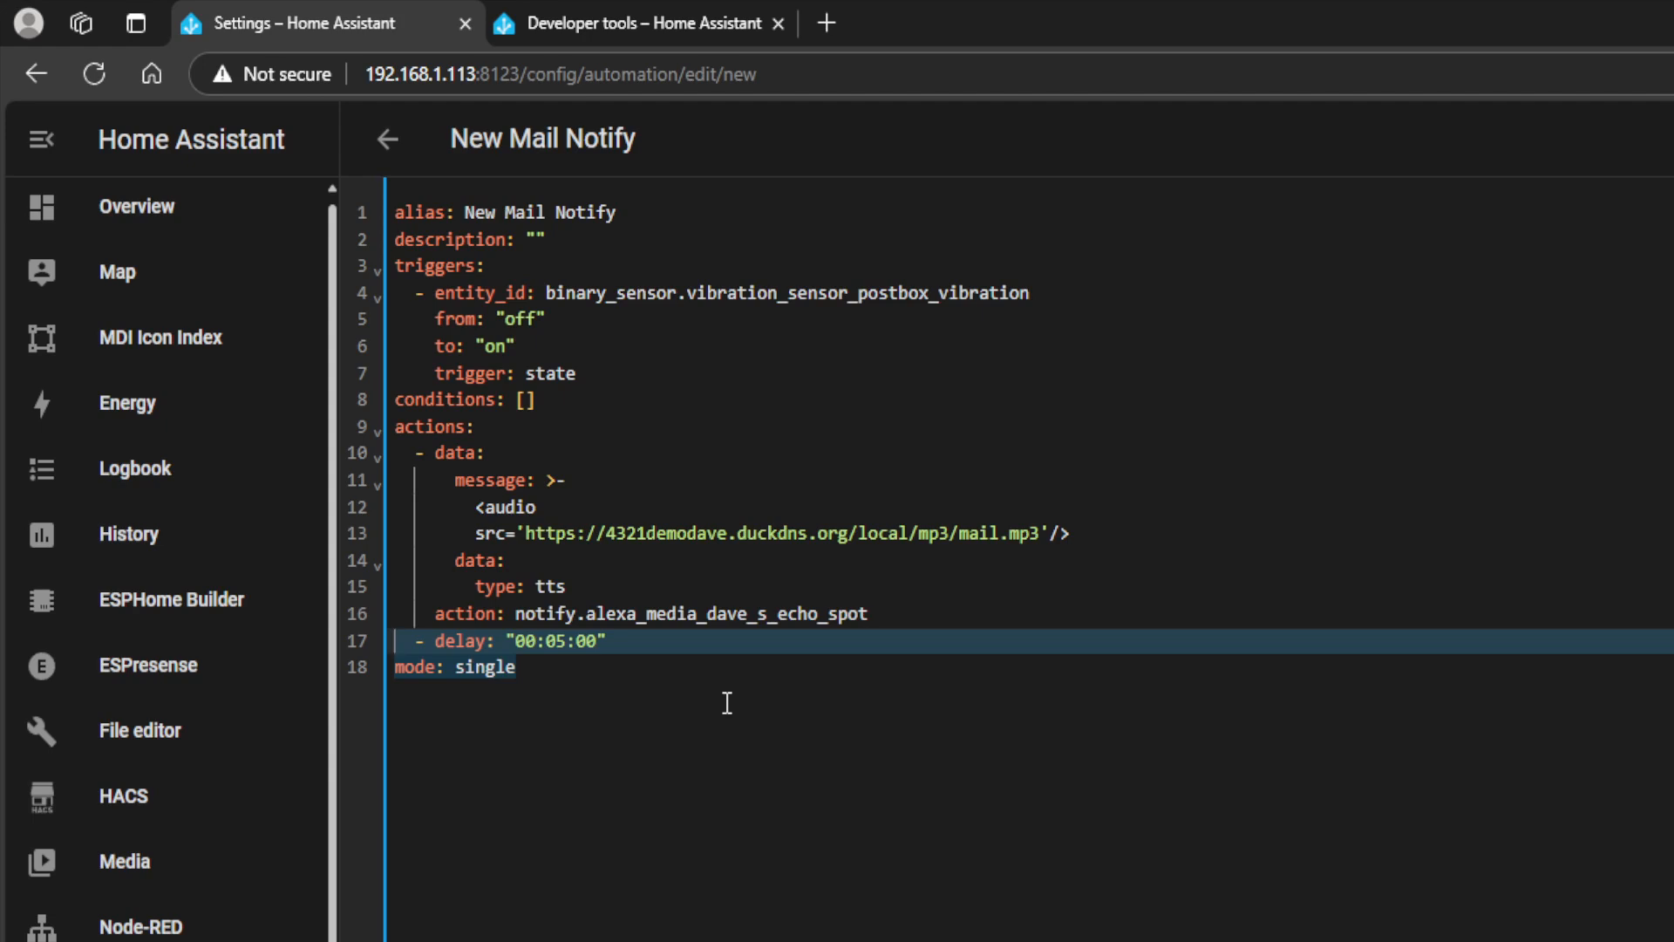
pyautogui.moveTo(583, 685); pyautogui.dragTo(363, 674)
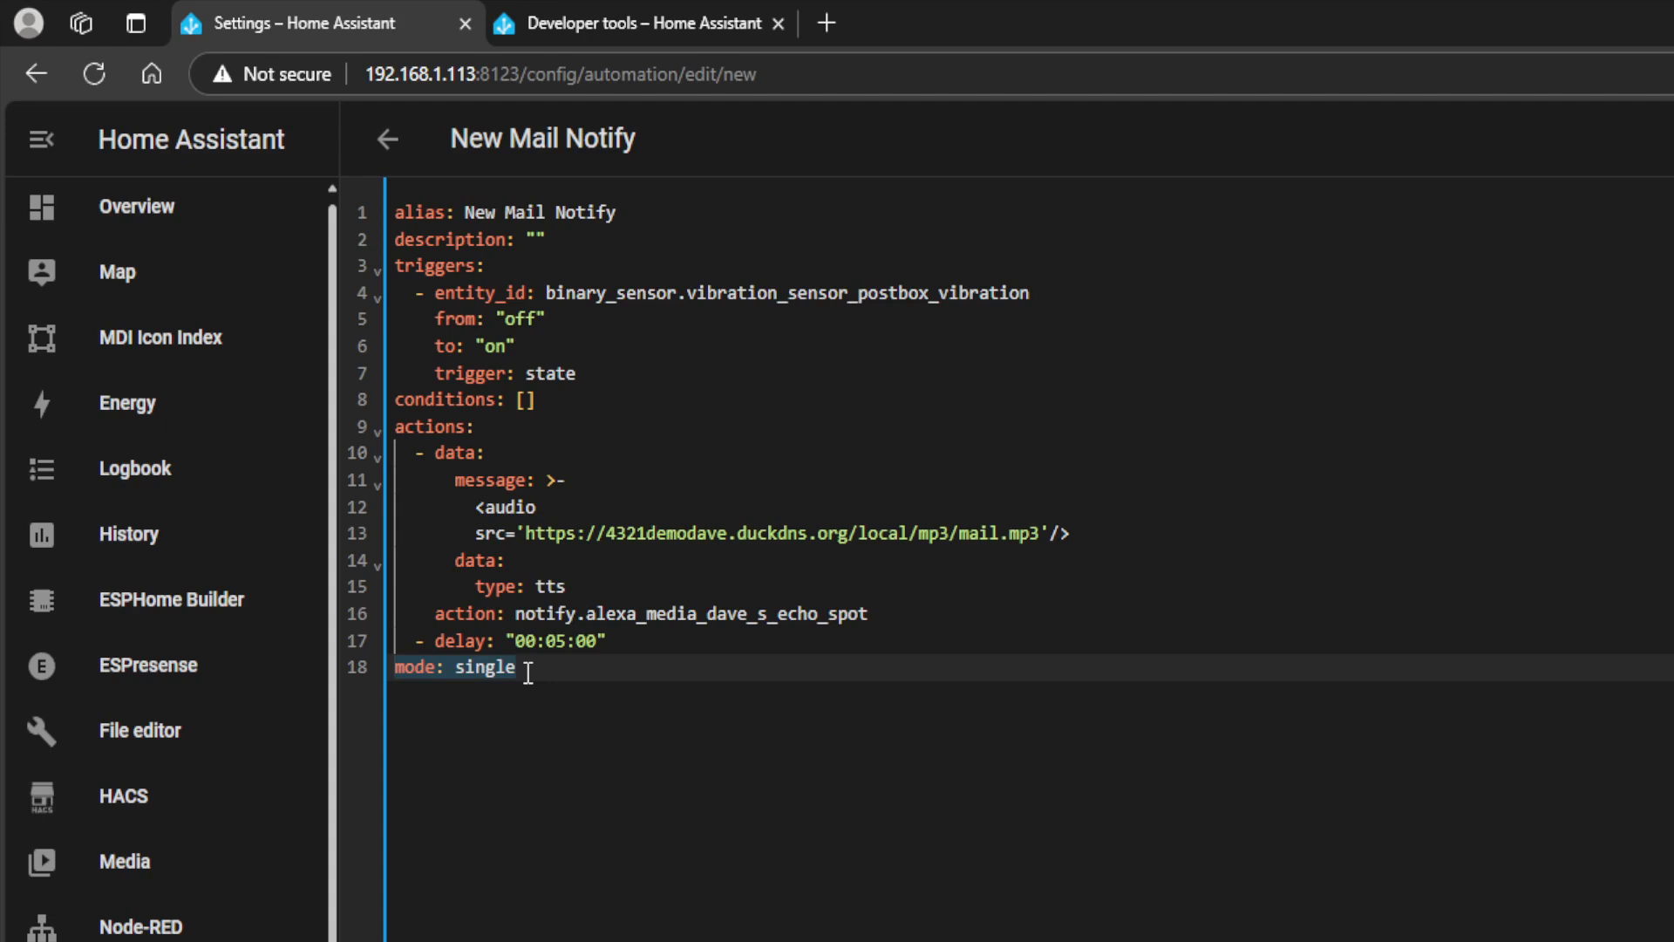
pyautogui.click(641, 695)
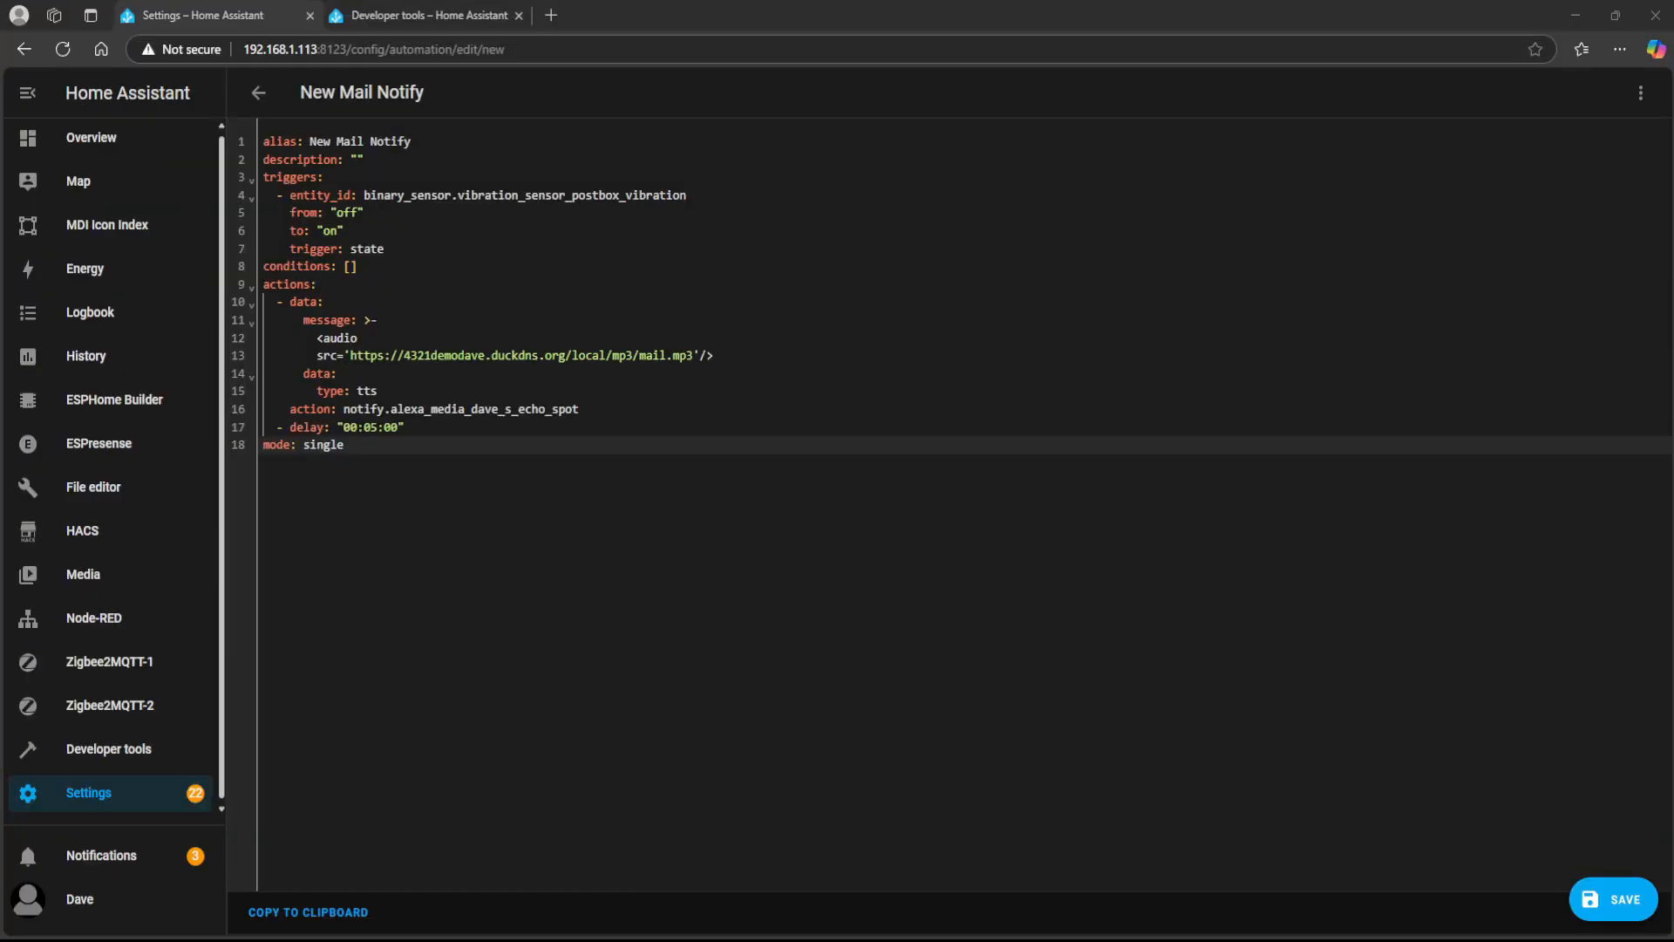
# Save the automation, confirming the name 'New Mail Notify' in the Rename dialog.
pyautogui.click(1619, 907)
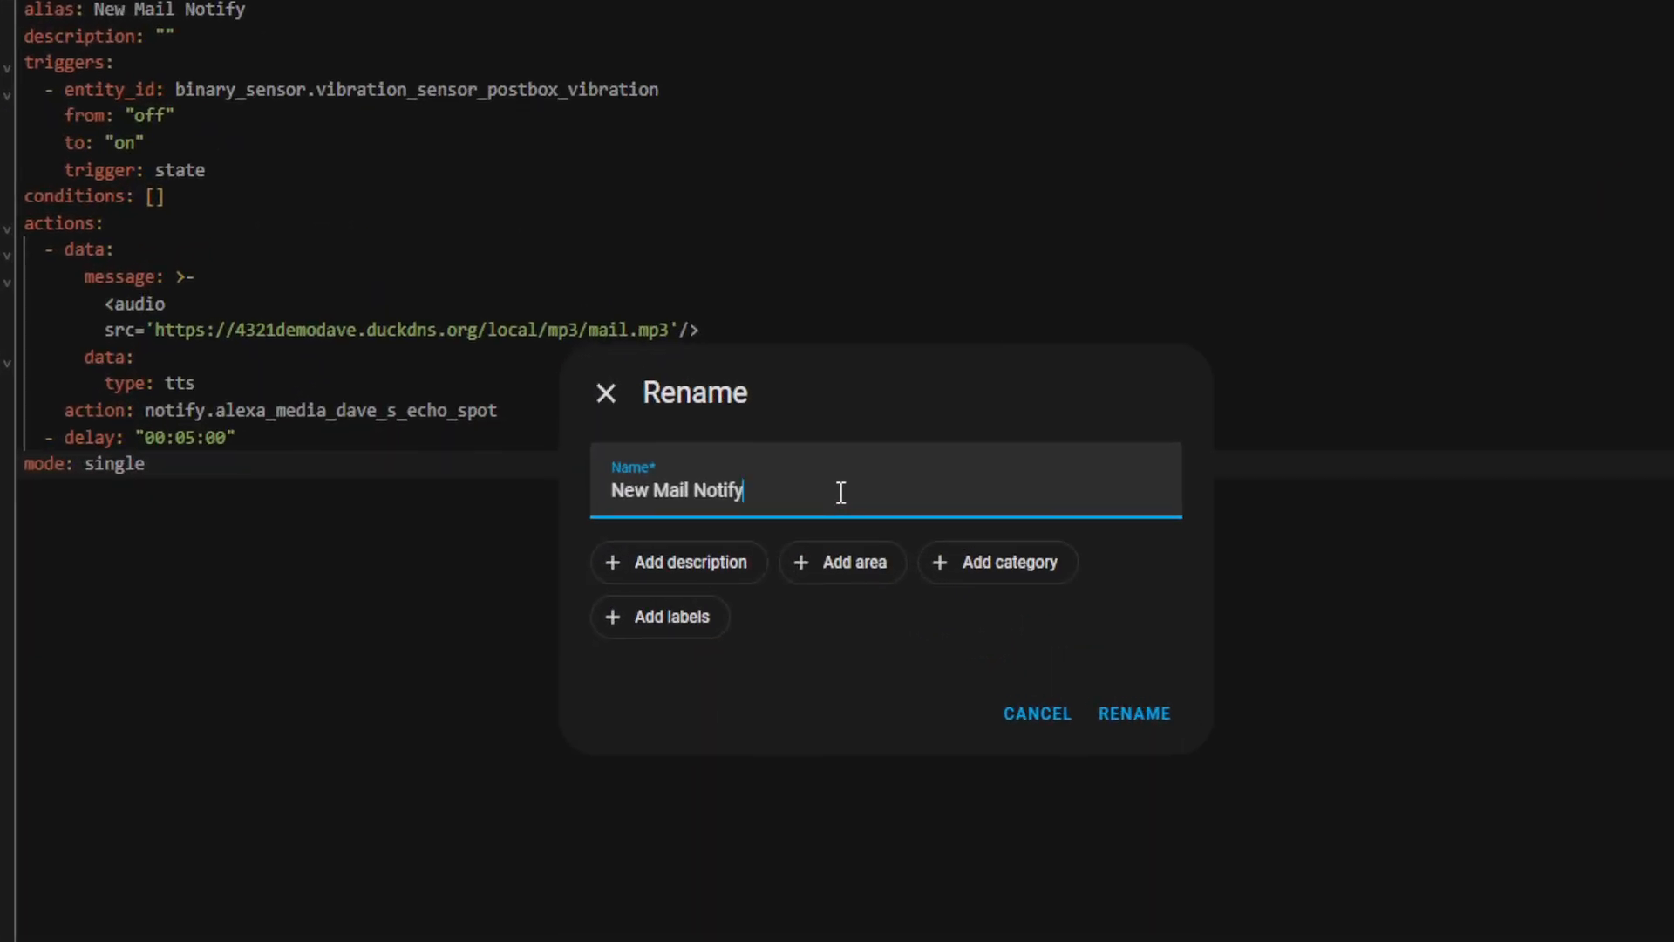
pyautogui.moveTo(746, 490); pyautogui.dragTo(550, 486)
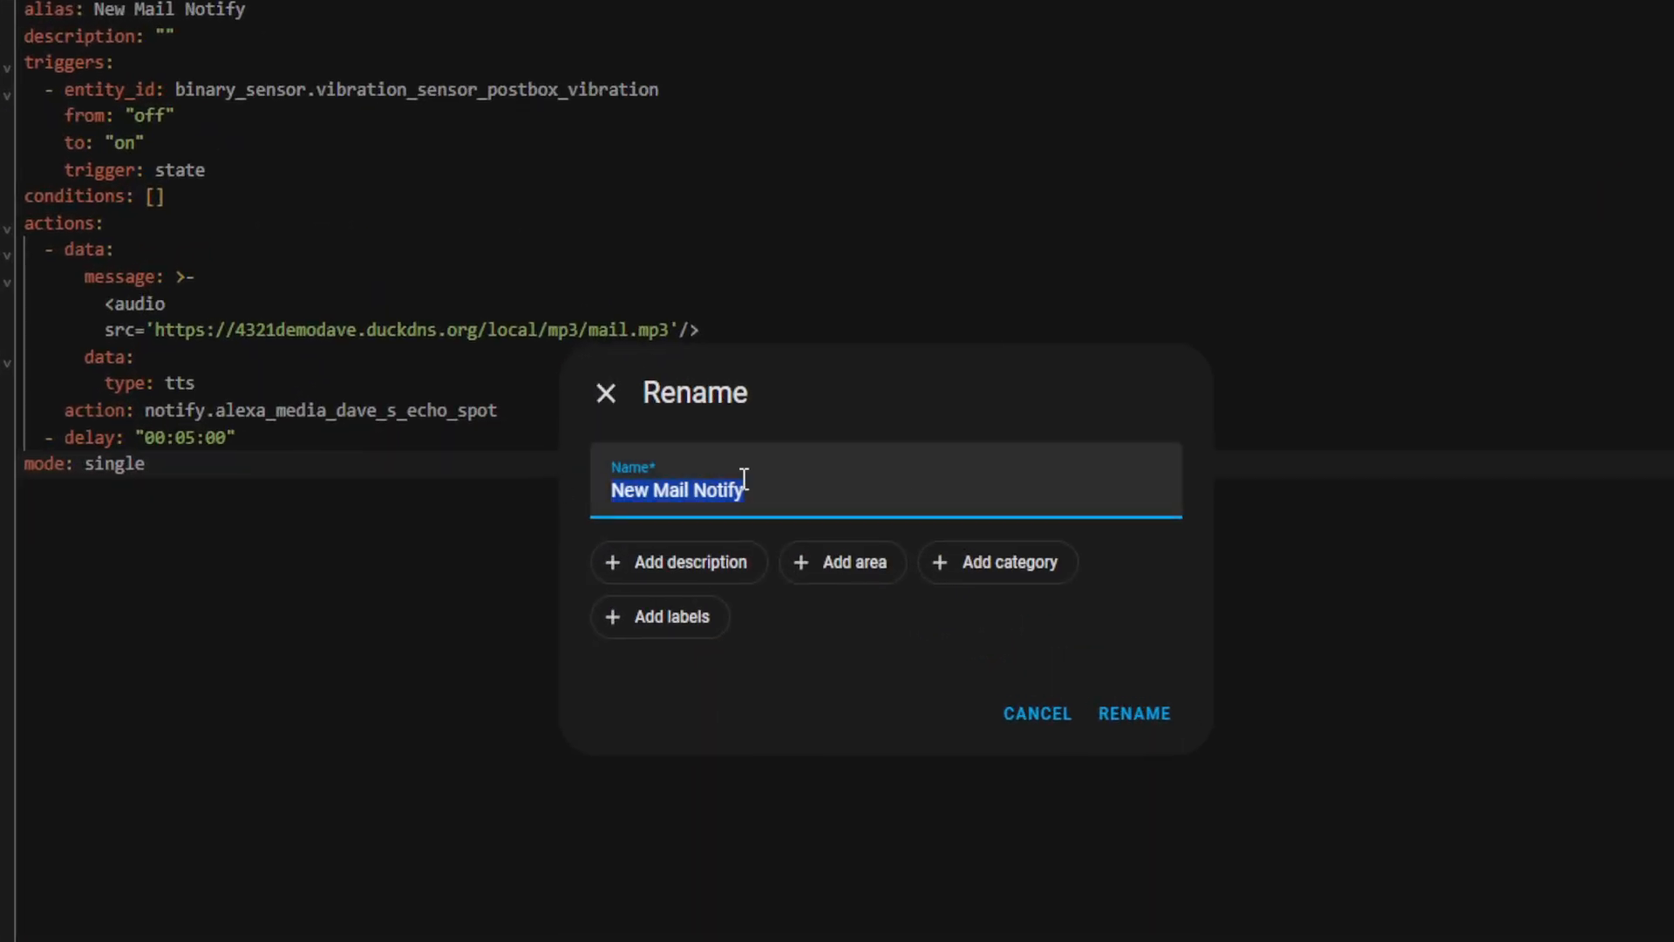
pyautogui.click(917, 499)
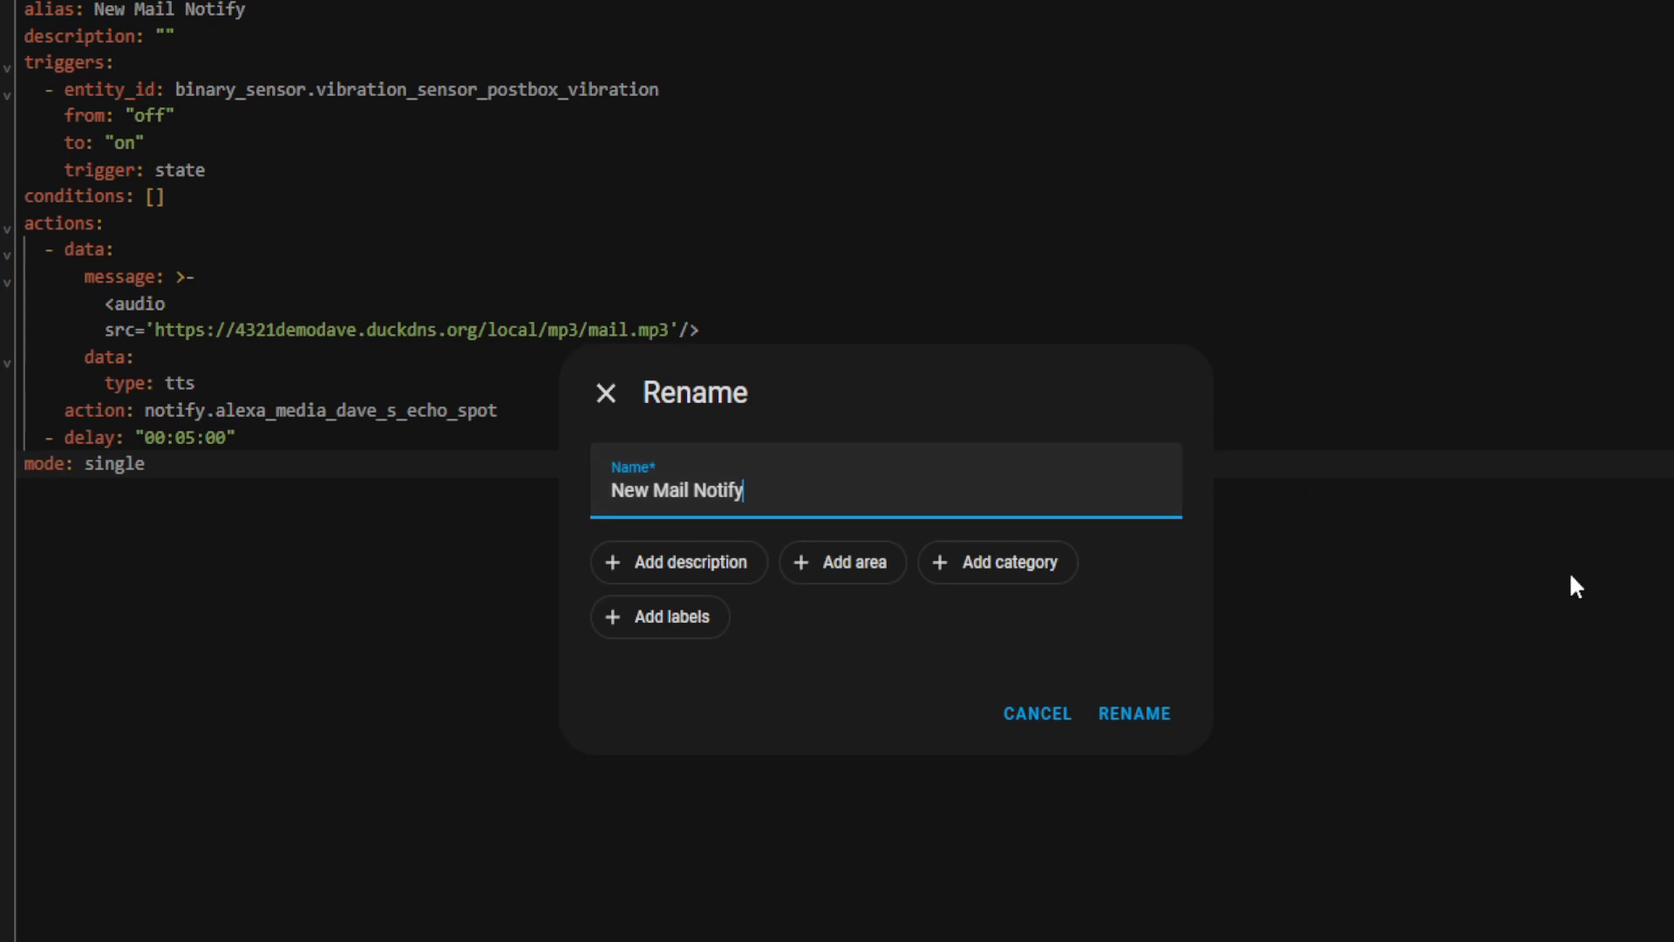
pyautogui.click(1132, 722)
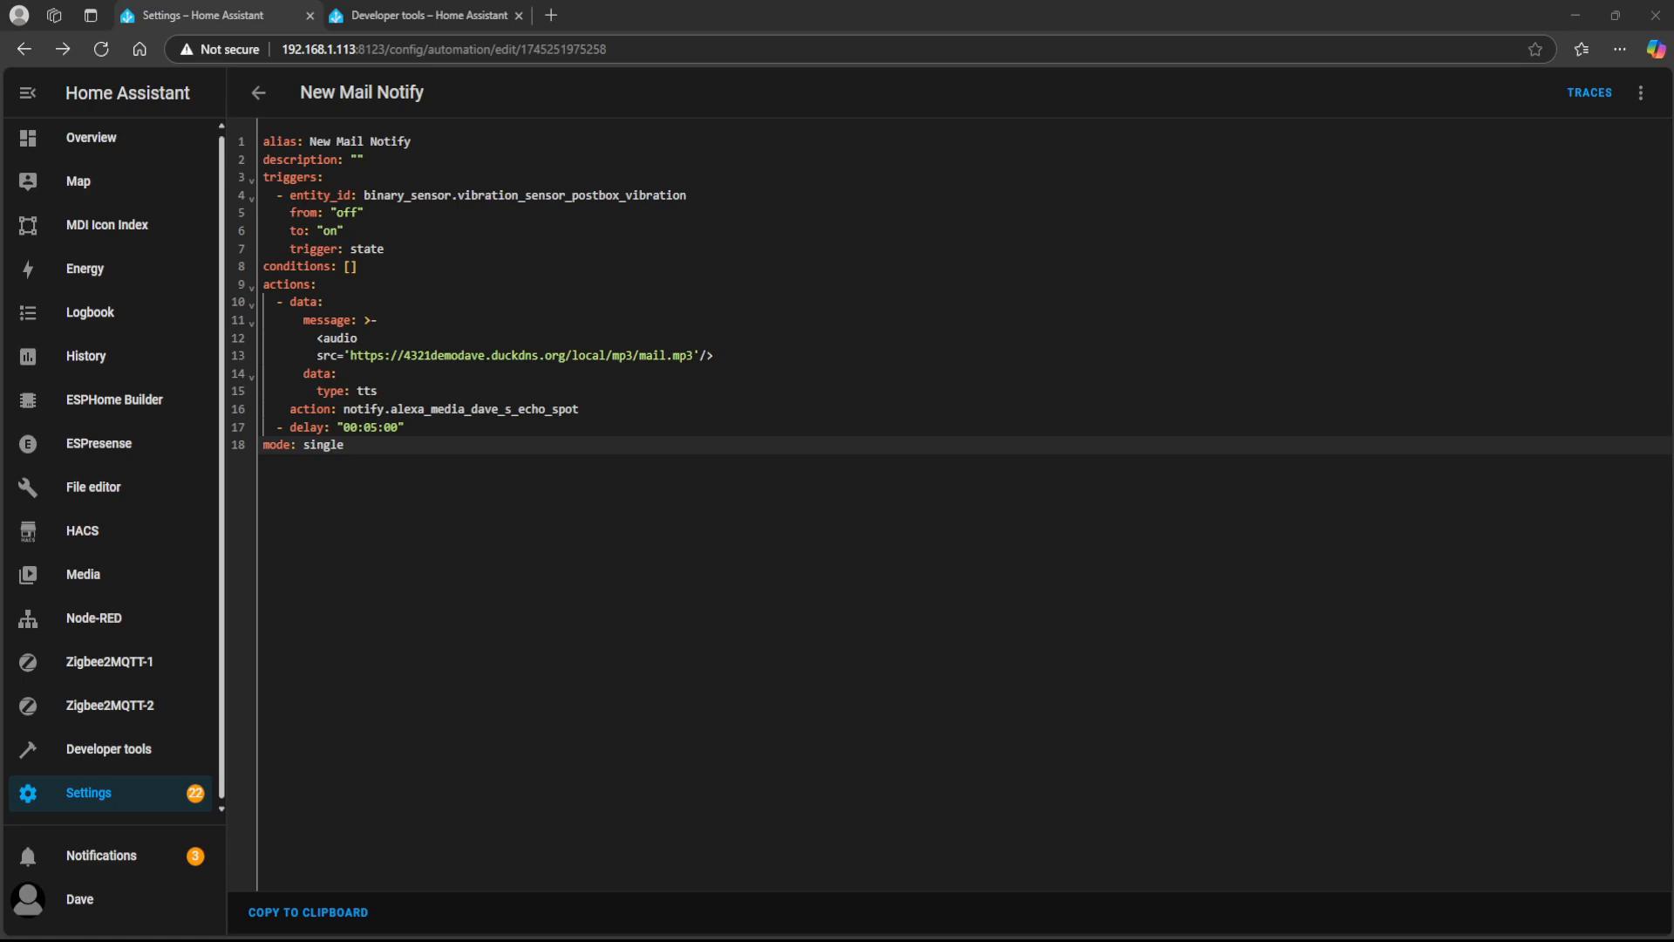
# Replace the actions with a repeat block playing mail.mp3 twice, then save the automation.
pyautogui.moveTo(437, 504); pyautogui.dragTo(201, 307)
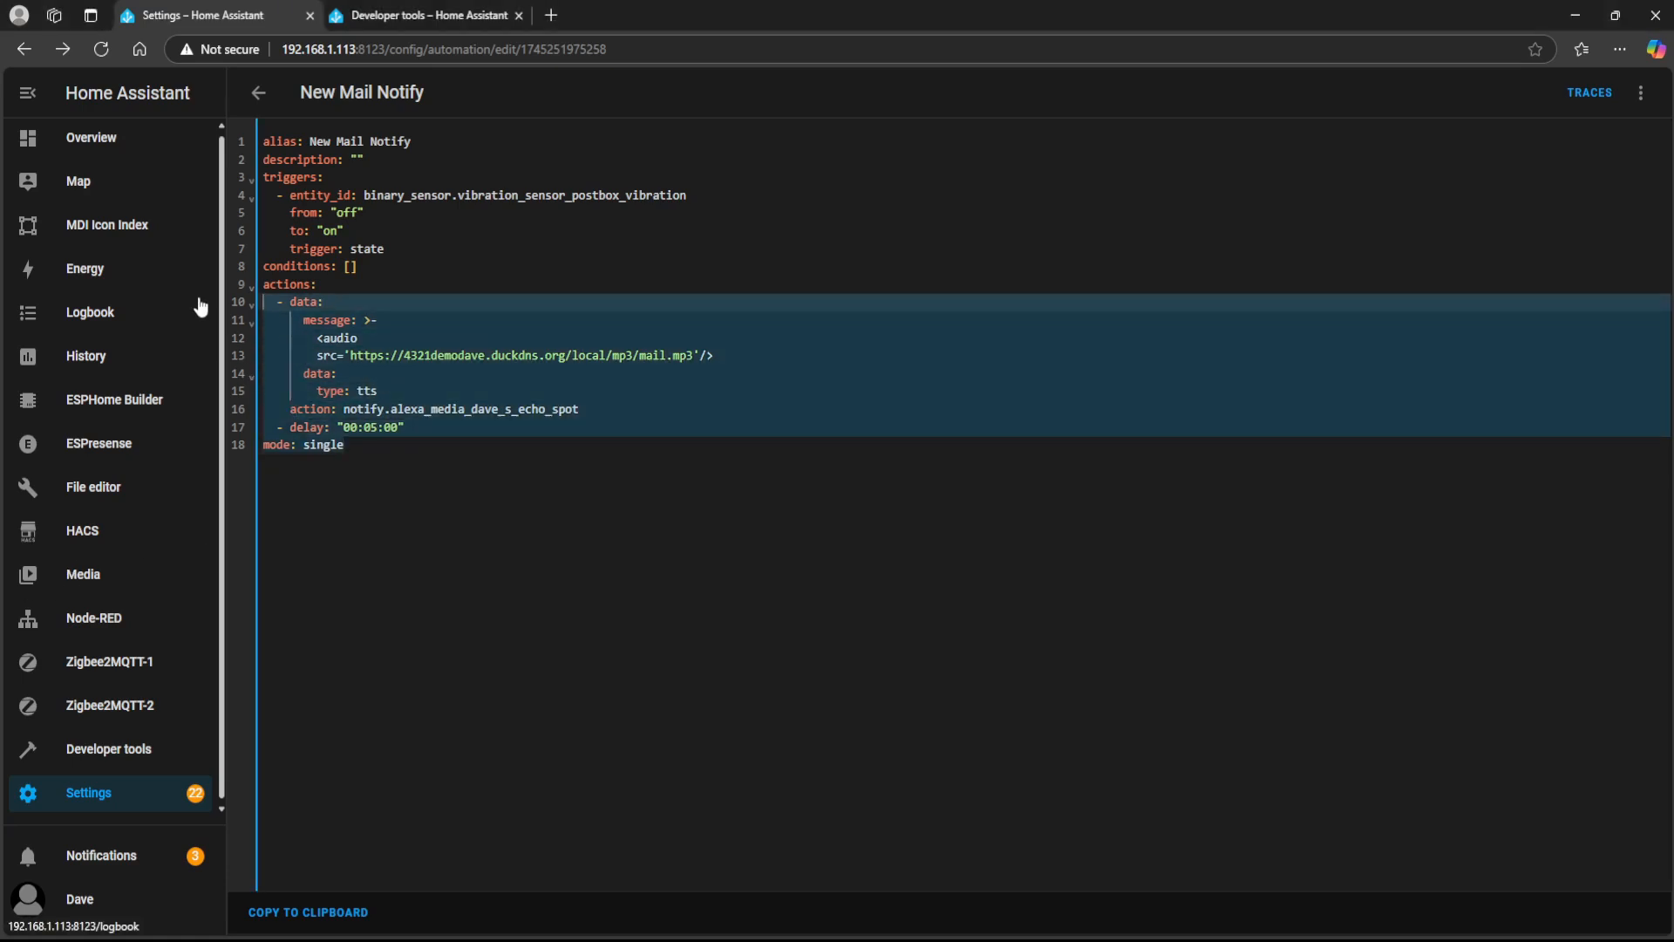
pyautogui.write('- repeat:       count: 2       sequence:         - data:             message: <audio src=\'https://4321demodave.duckdns.org/local/mp3/mail.mp3\'/>             data:               type: tts           action: notify.alexa_media_dave_s_echo_spot         - delay: "00:00:05"   - delay:       hours: 0       minutes: 0       seconds: 15')
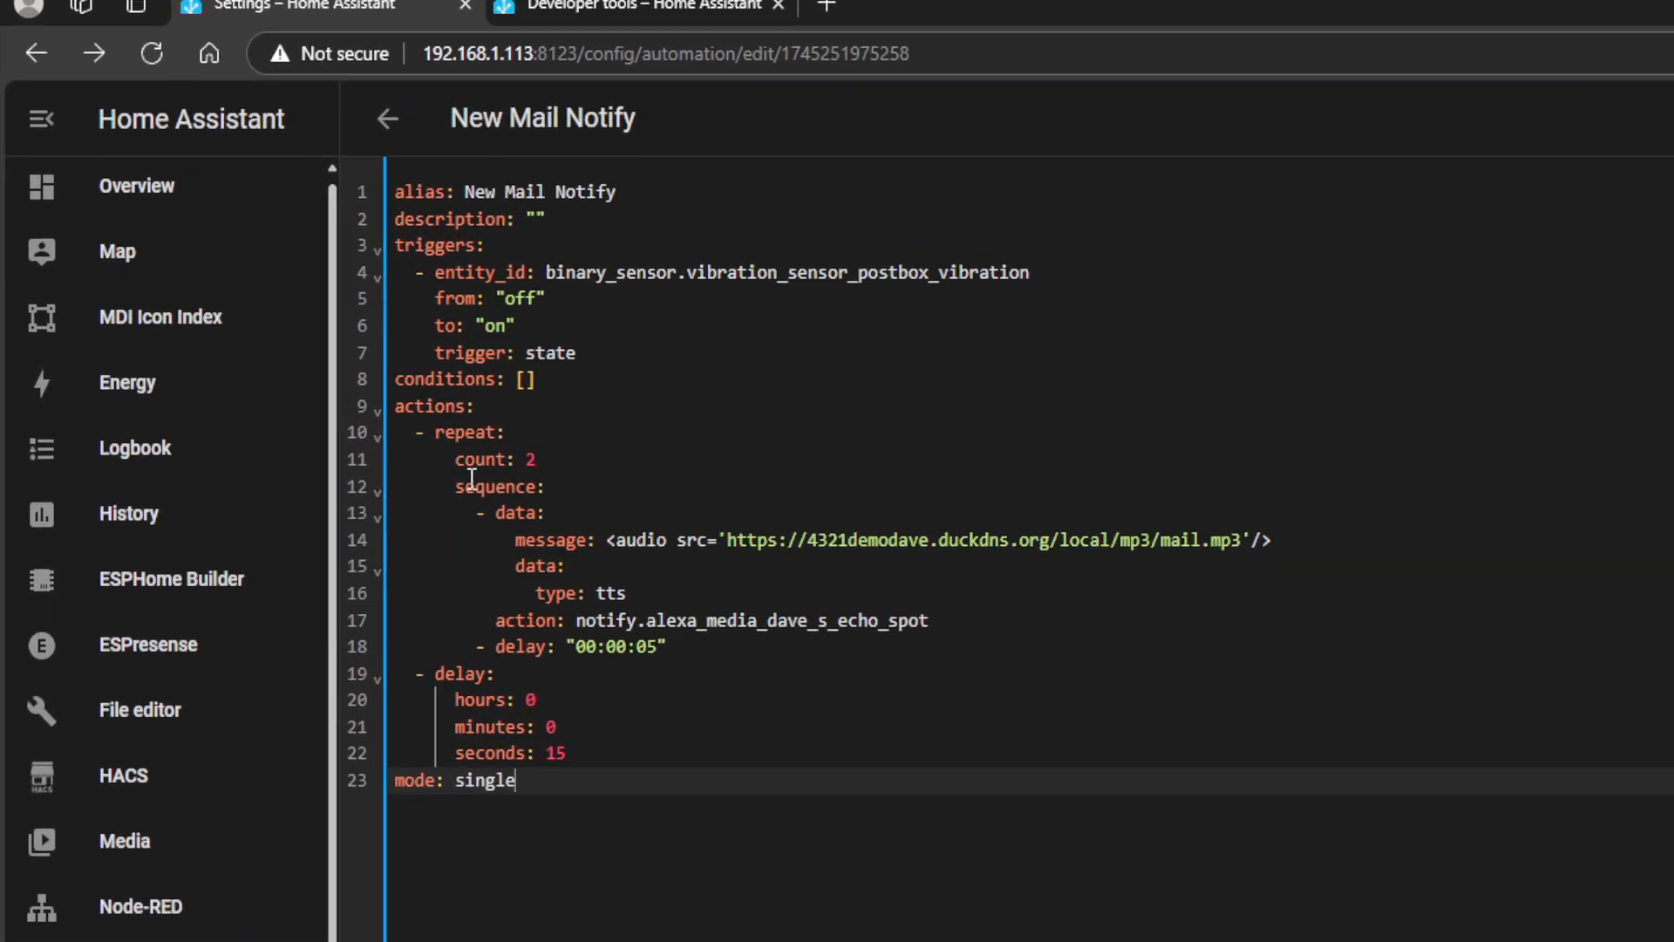
pyautogui.moveTo(417, 433); pyautogui.dragTo(560, 471)
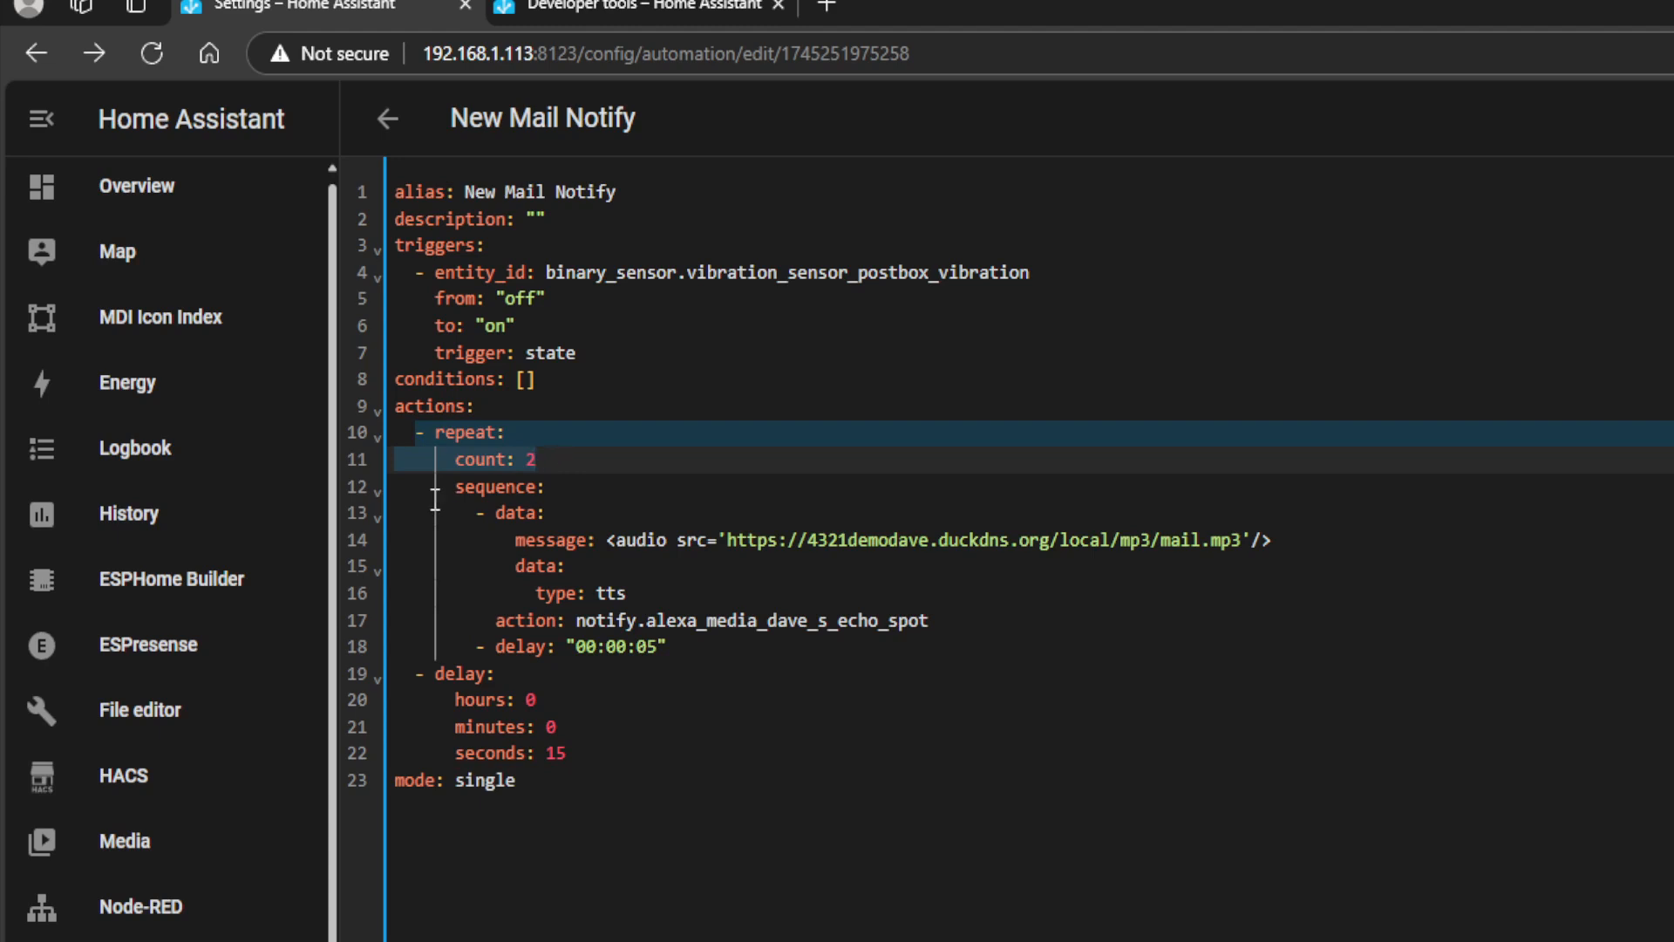
pyautogui.moveTo(425, 487); pyautogui.dragTo(770, 914)
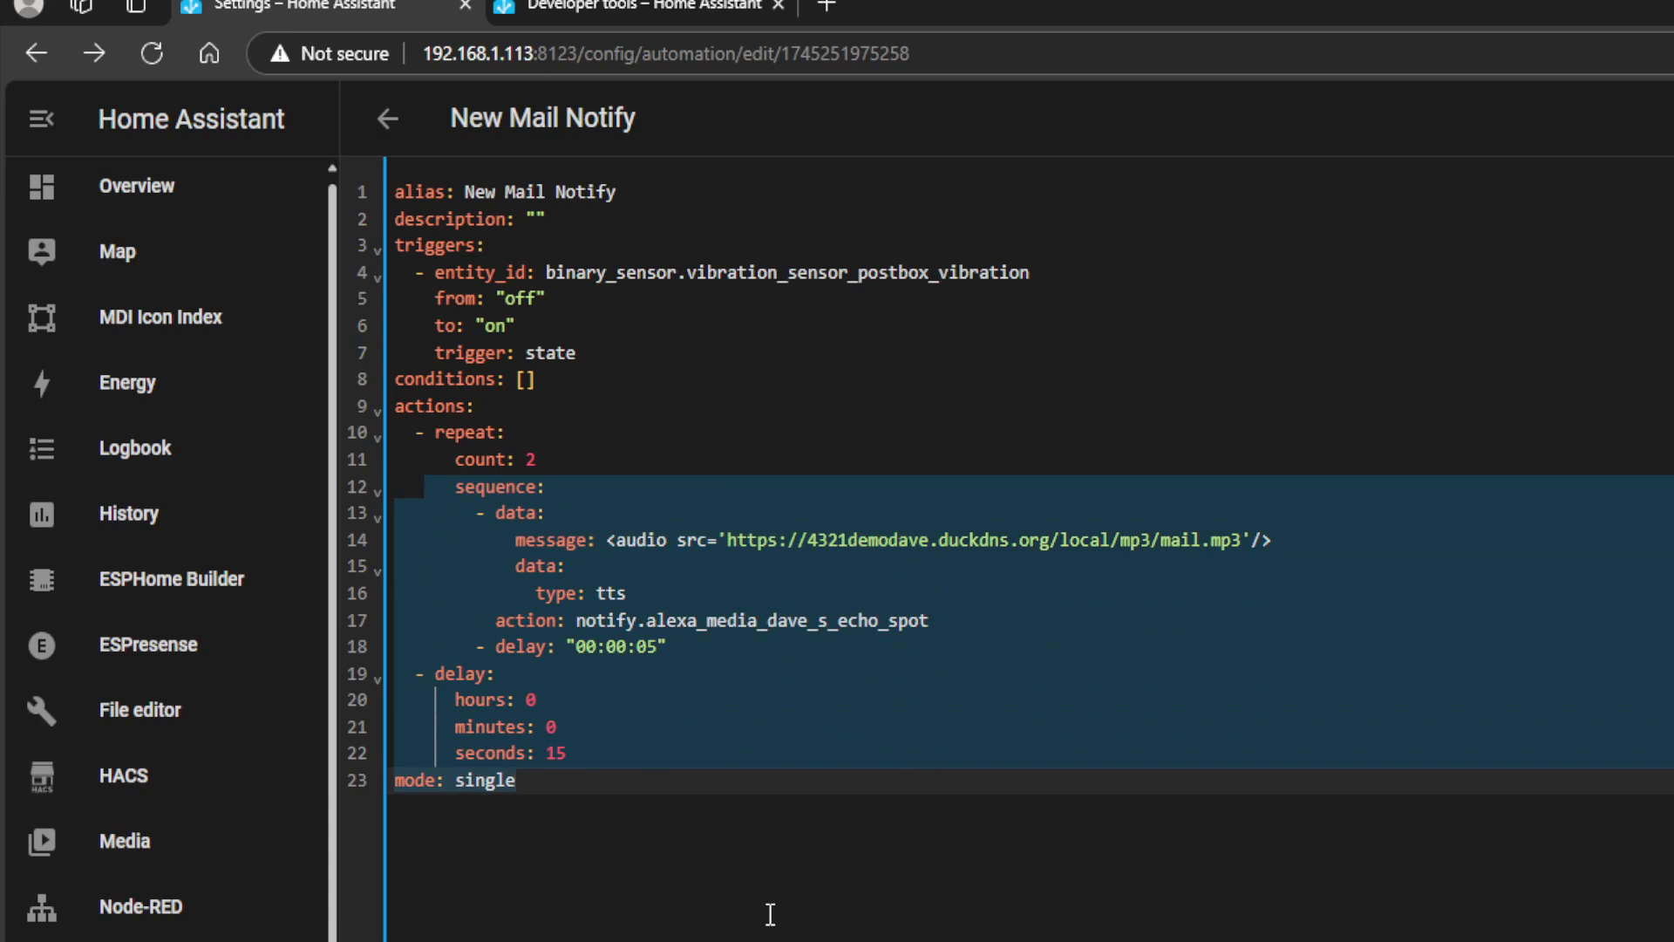
pyautogui.click(770, 914)
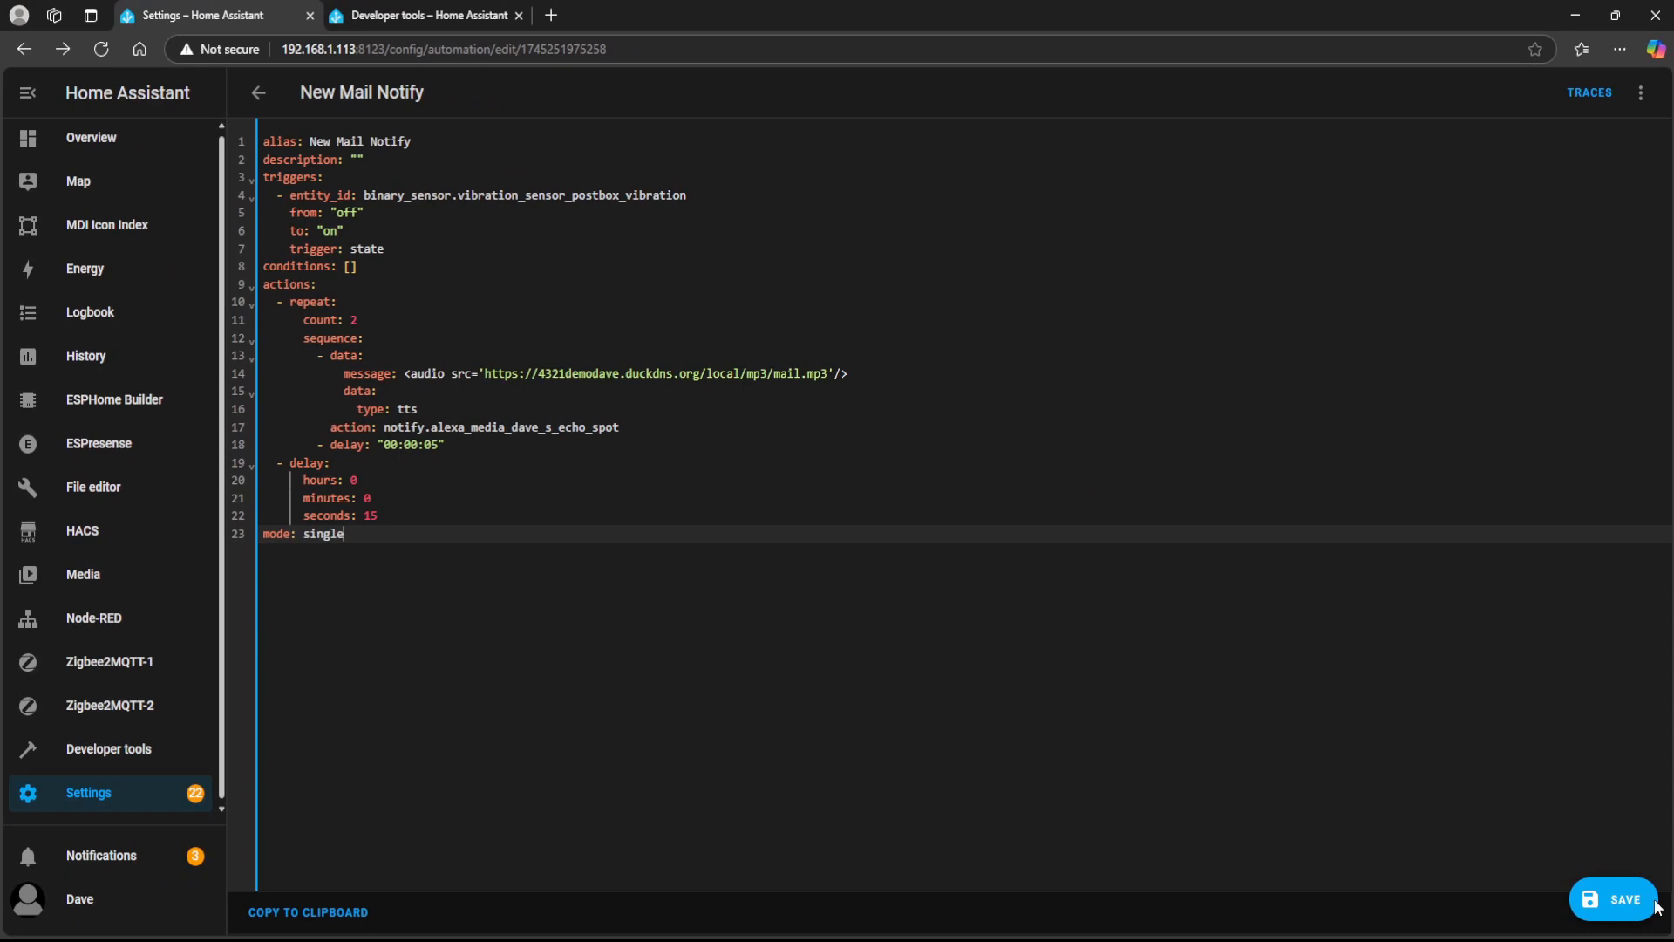
pyautogui.click(1631, 902)
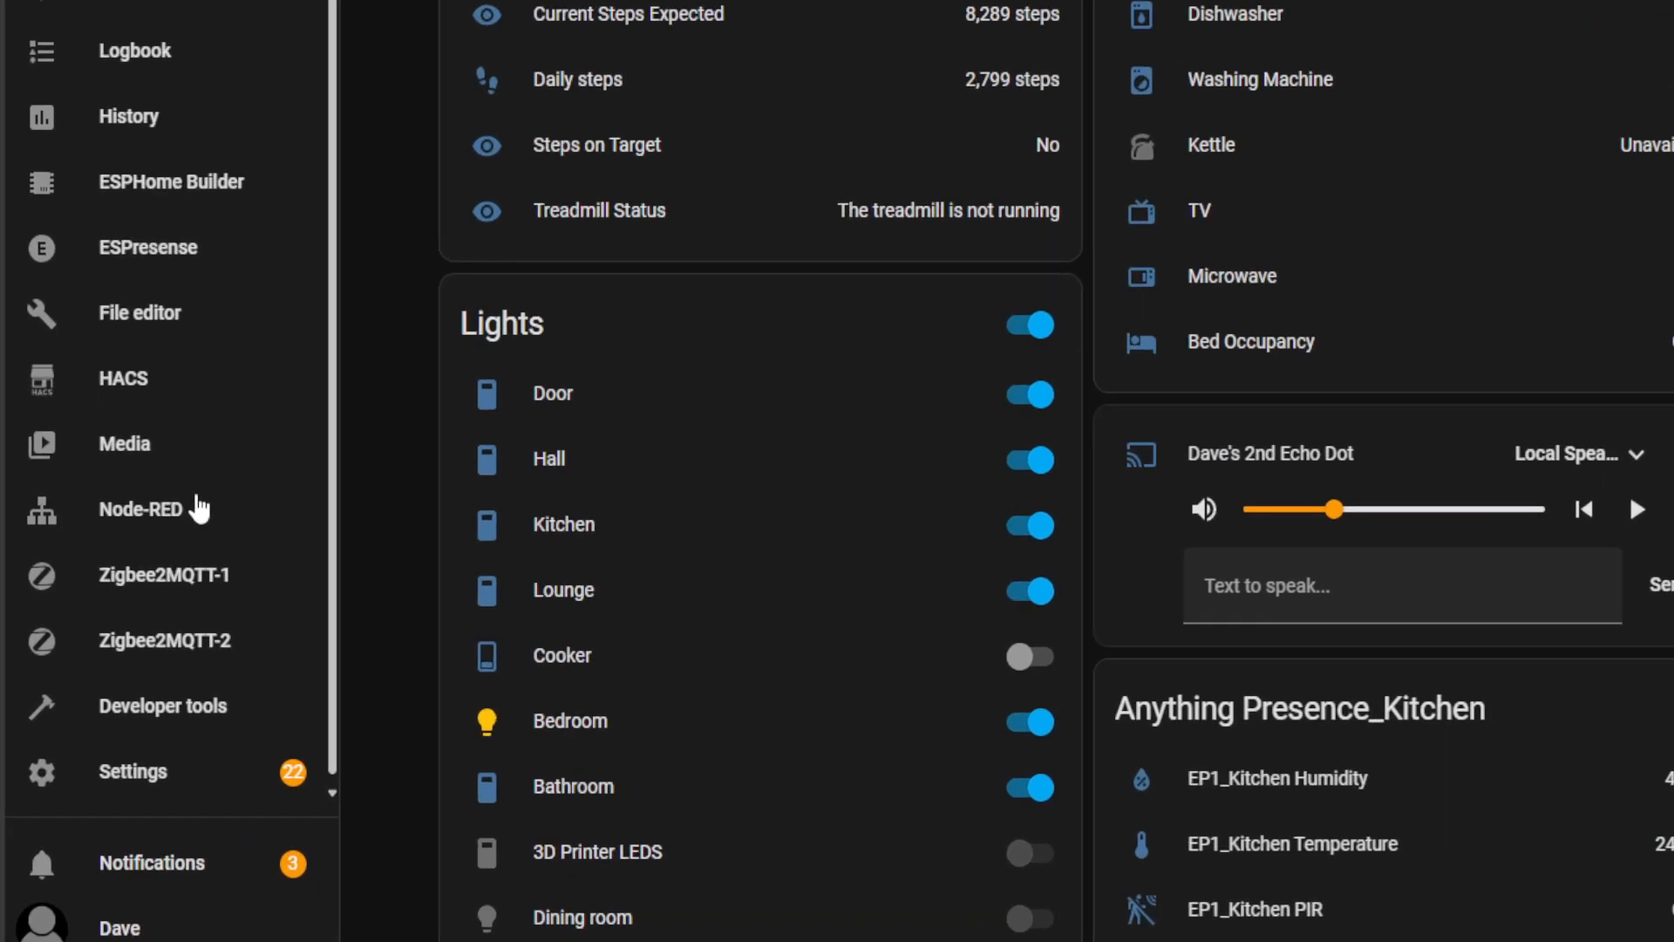
# Open Node-RED from the sidebar, showing the Demo Mailbox flow with its mp3 play and delay nodes.
pyautogui.click(178, 511)
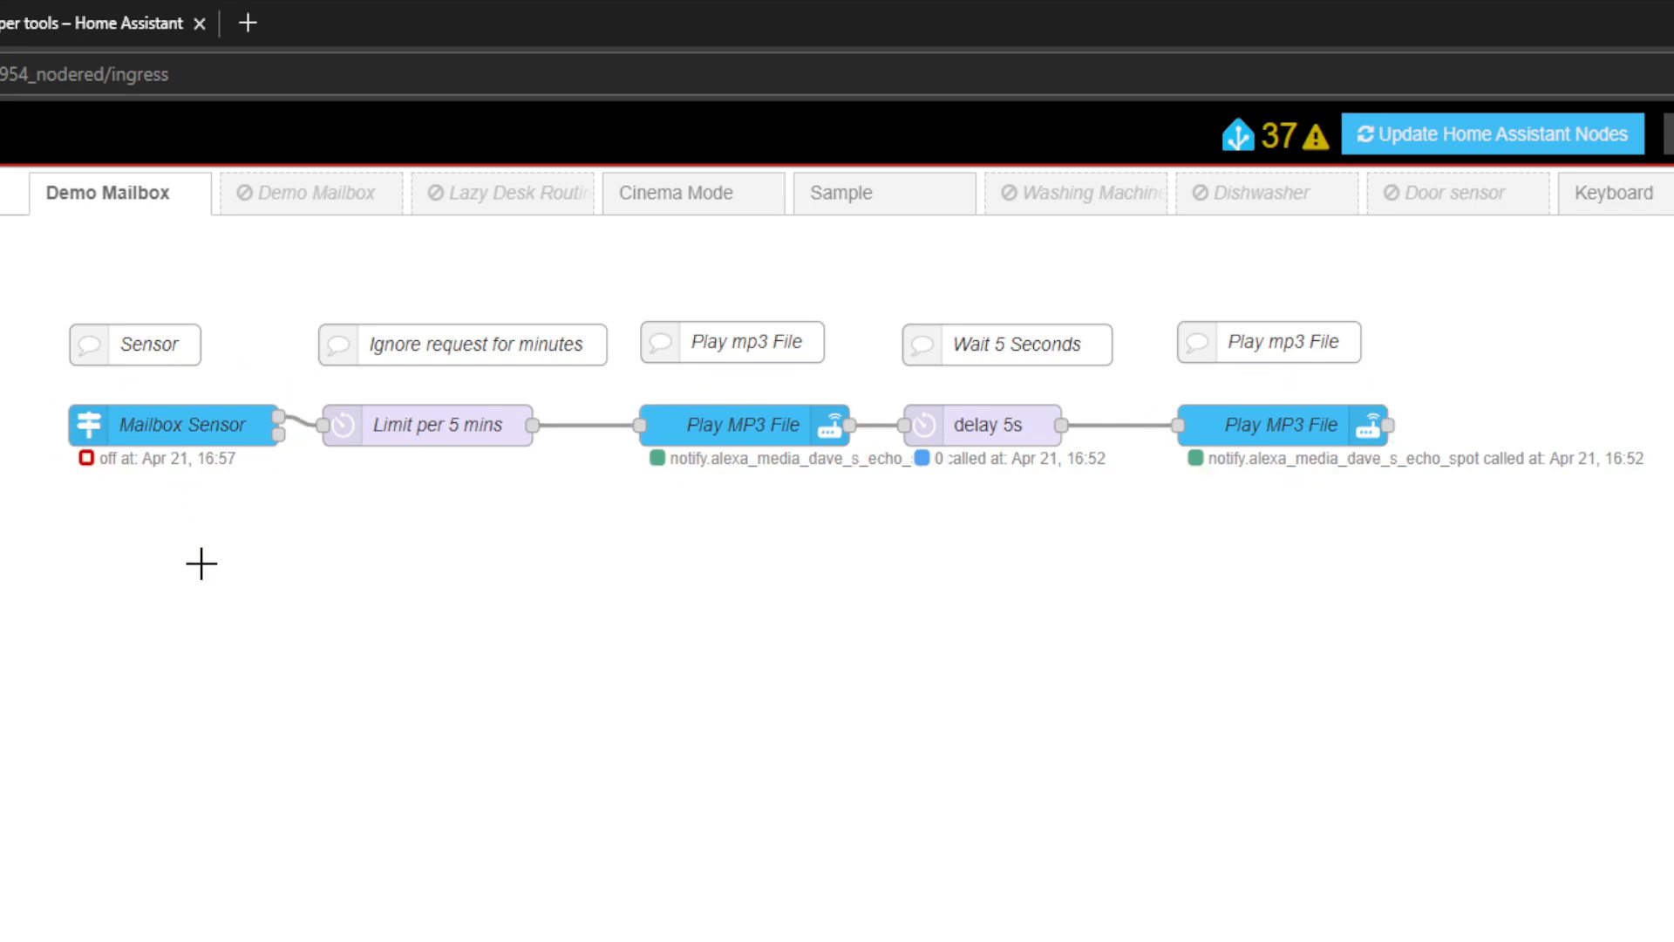
pyautogui.doubleClick(206, 434)
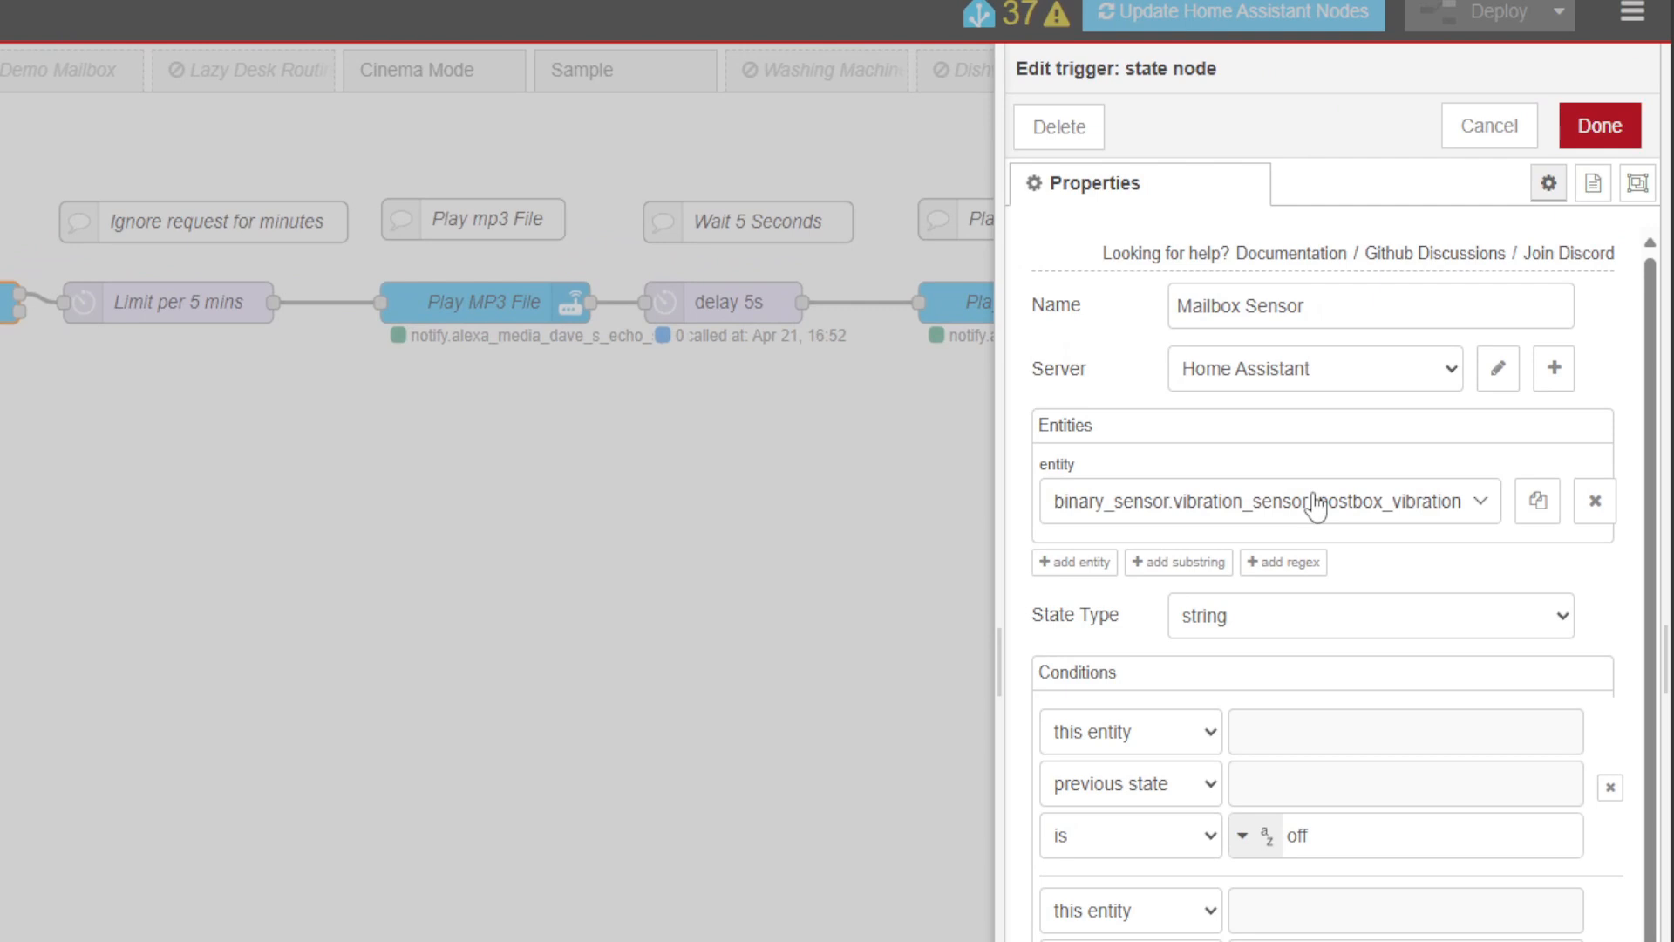
pyautogui.click(1608, 129)
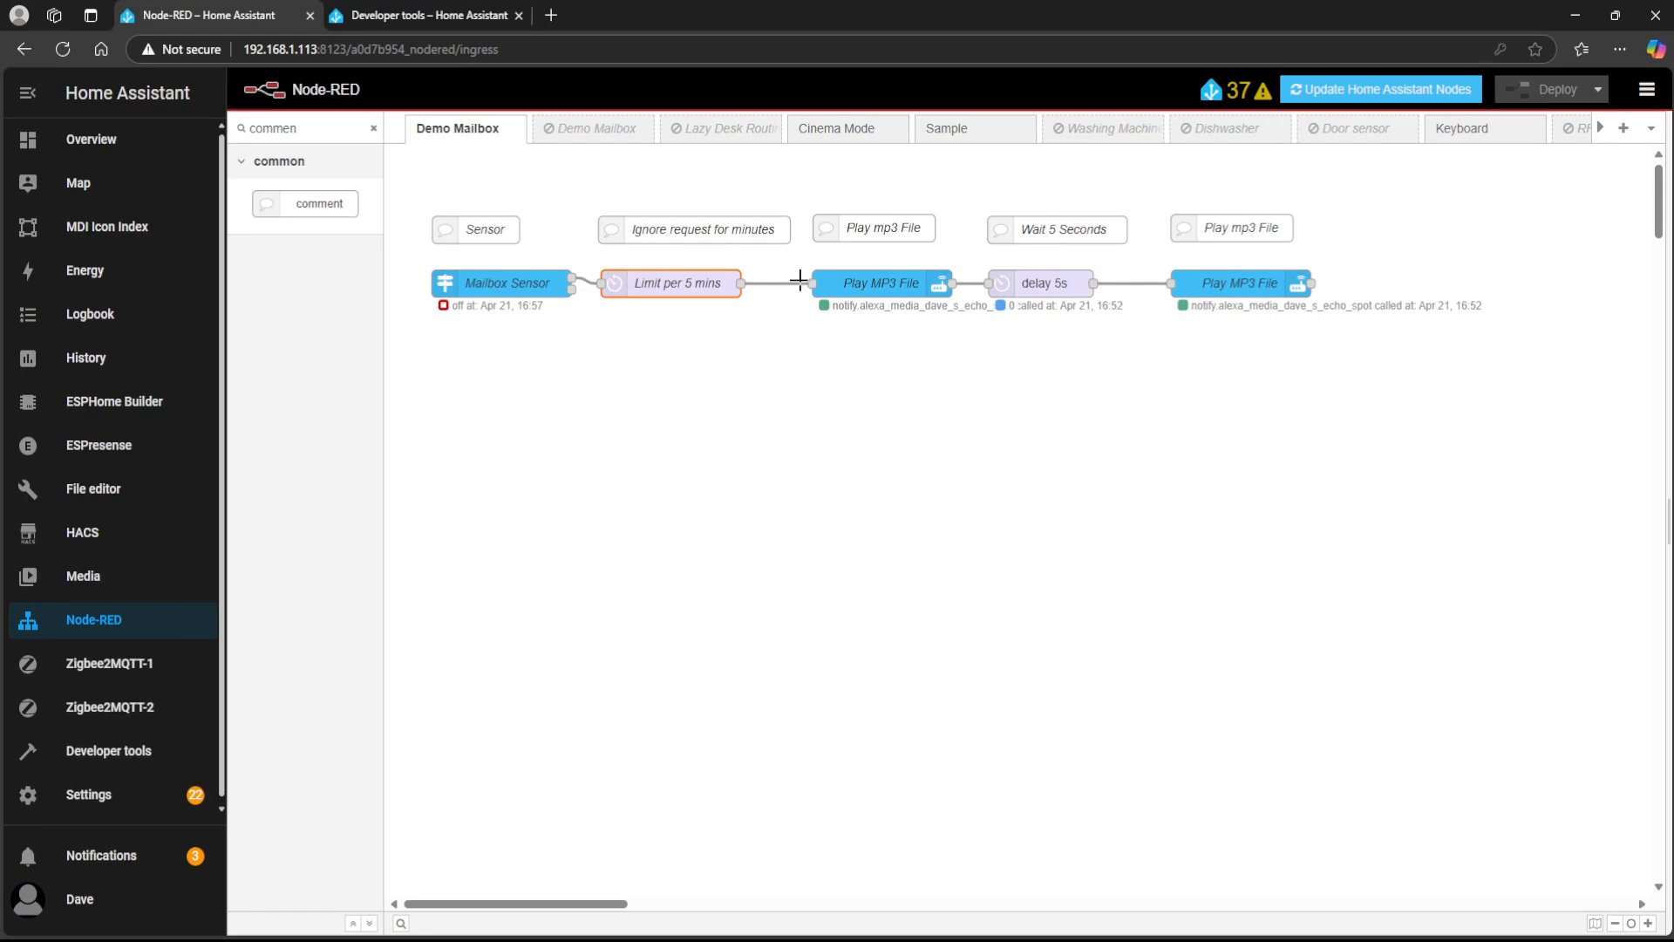
pyautogui.click(881, 276)
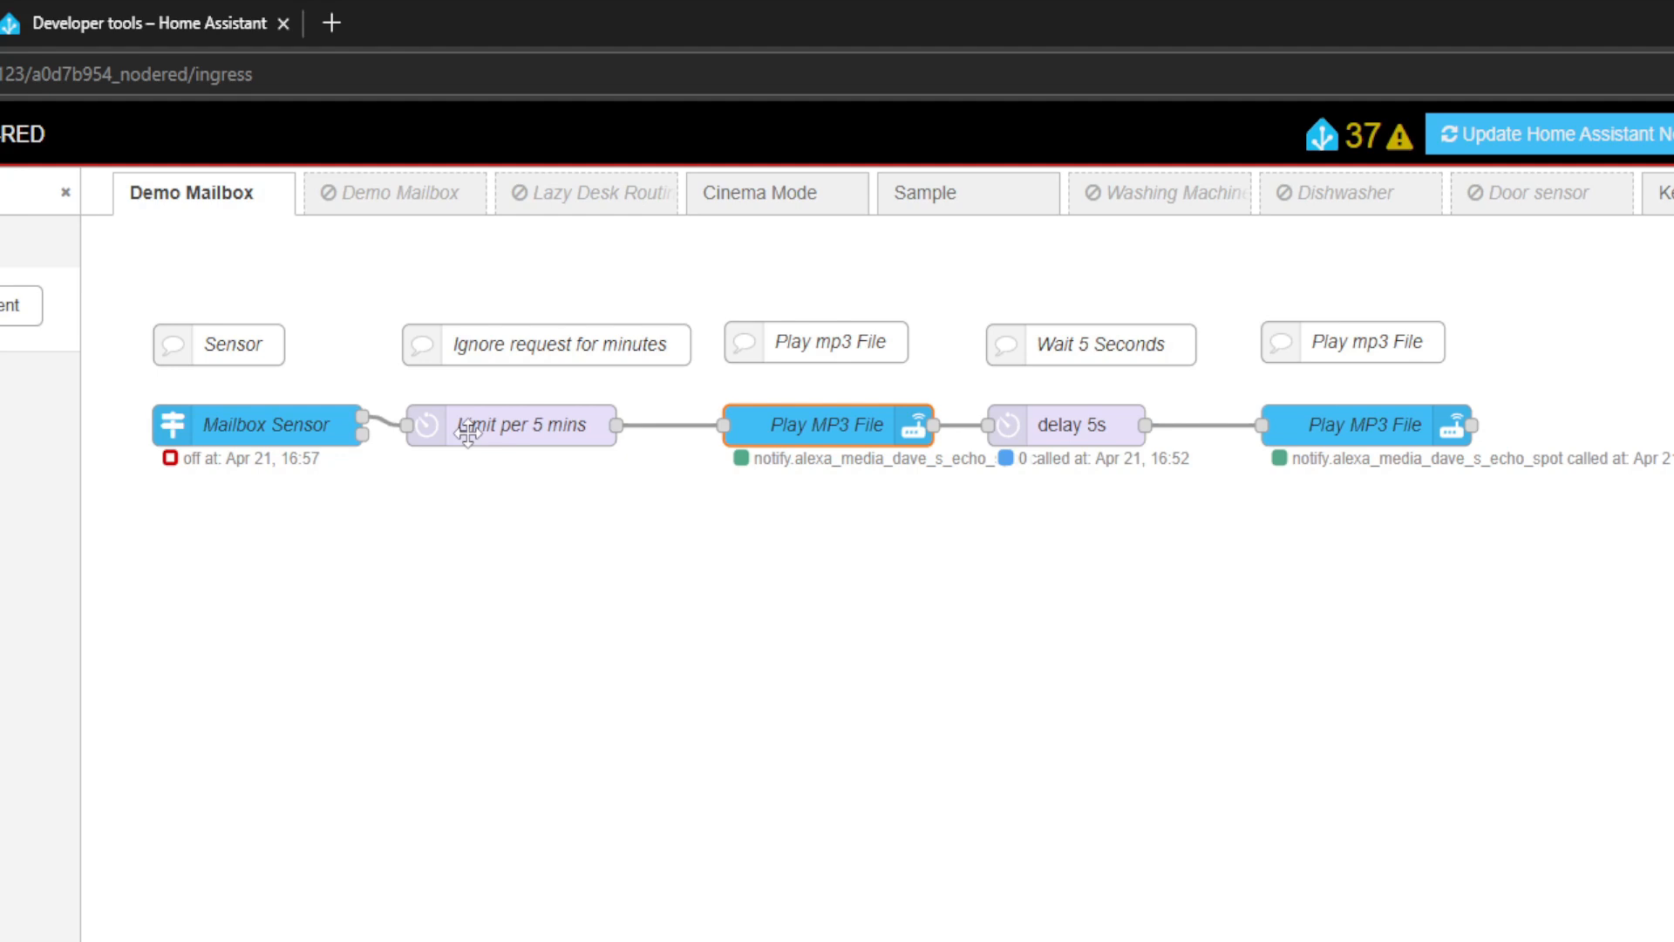
pyautogui.doubleClick(469, 430)
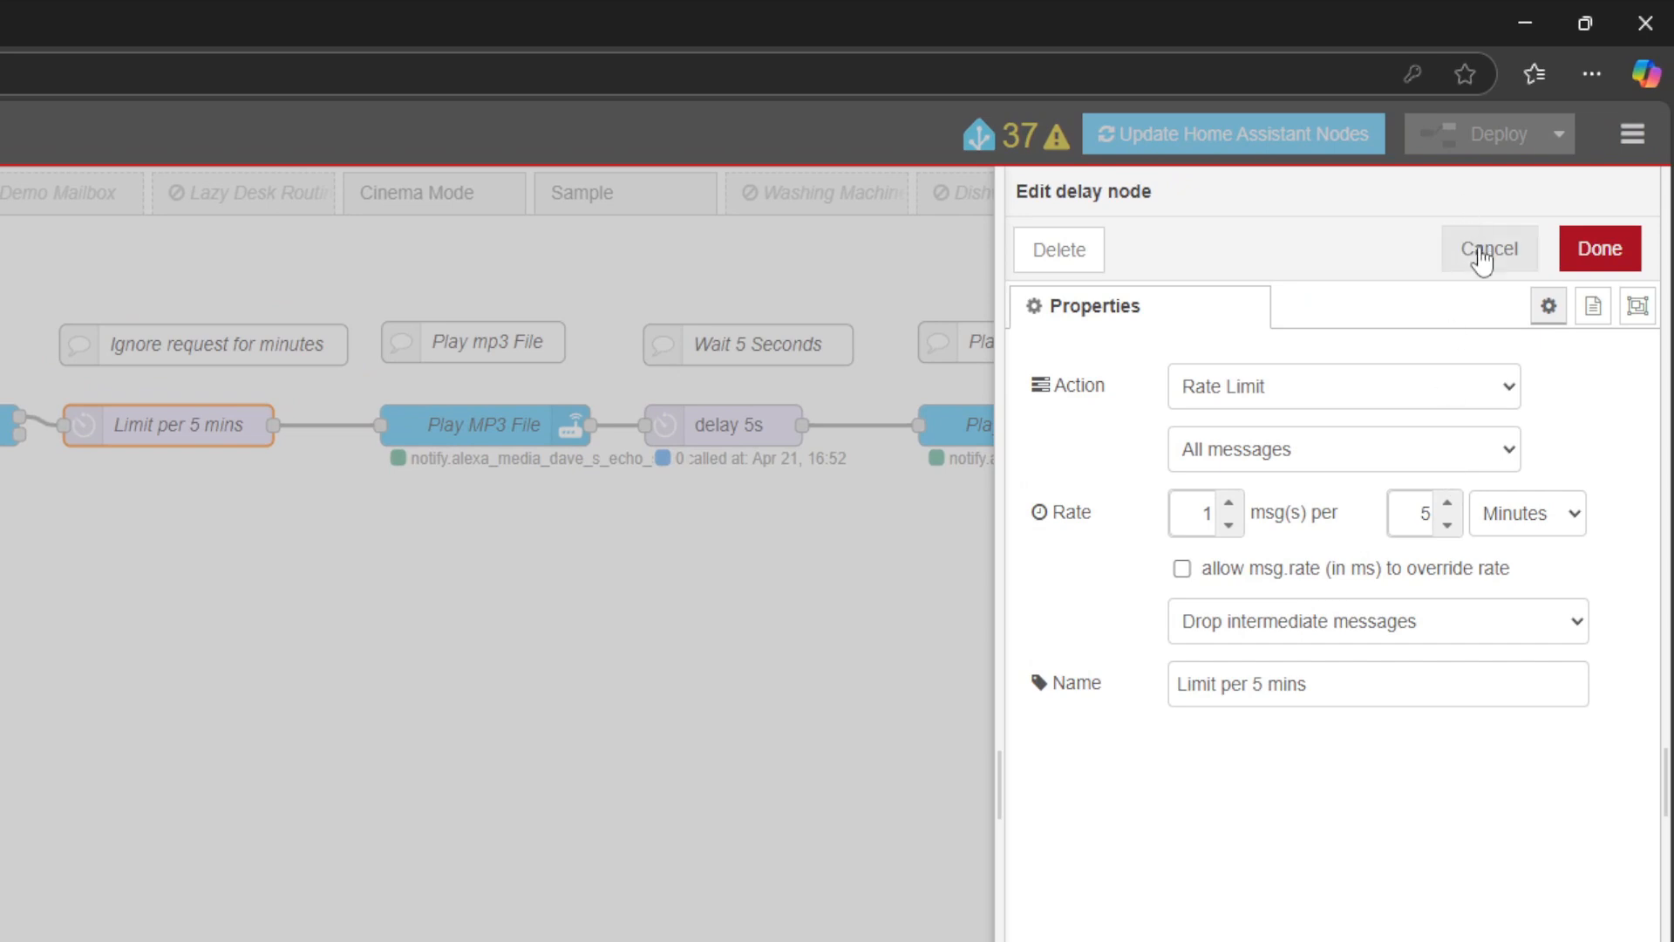
pyautogui.click(1488, 252)
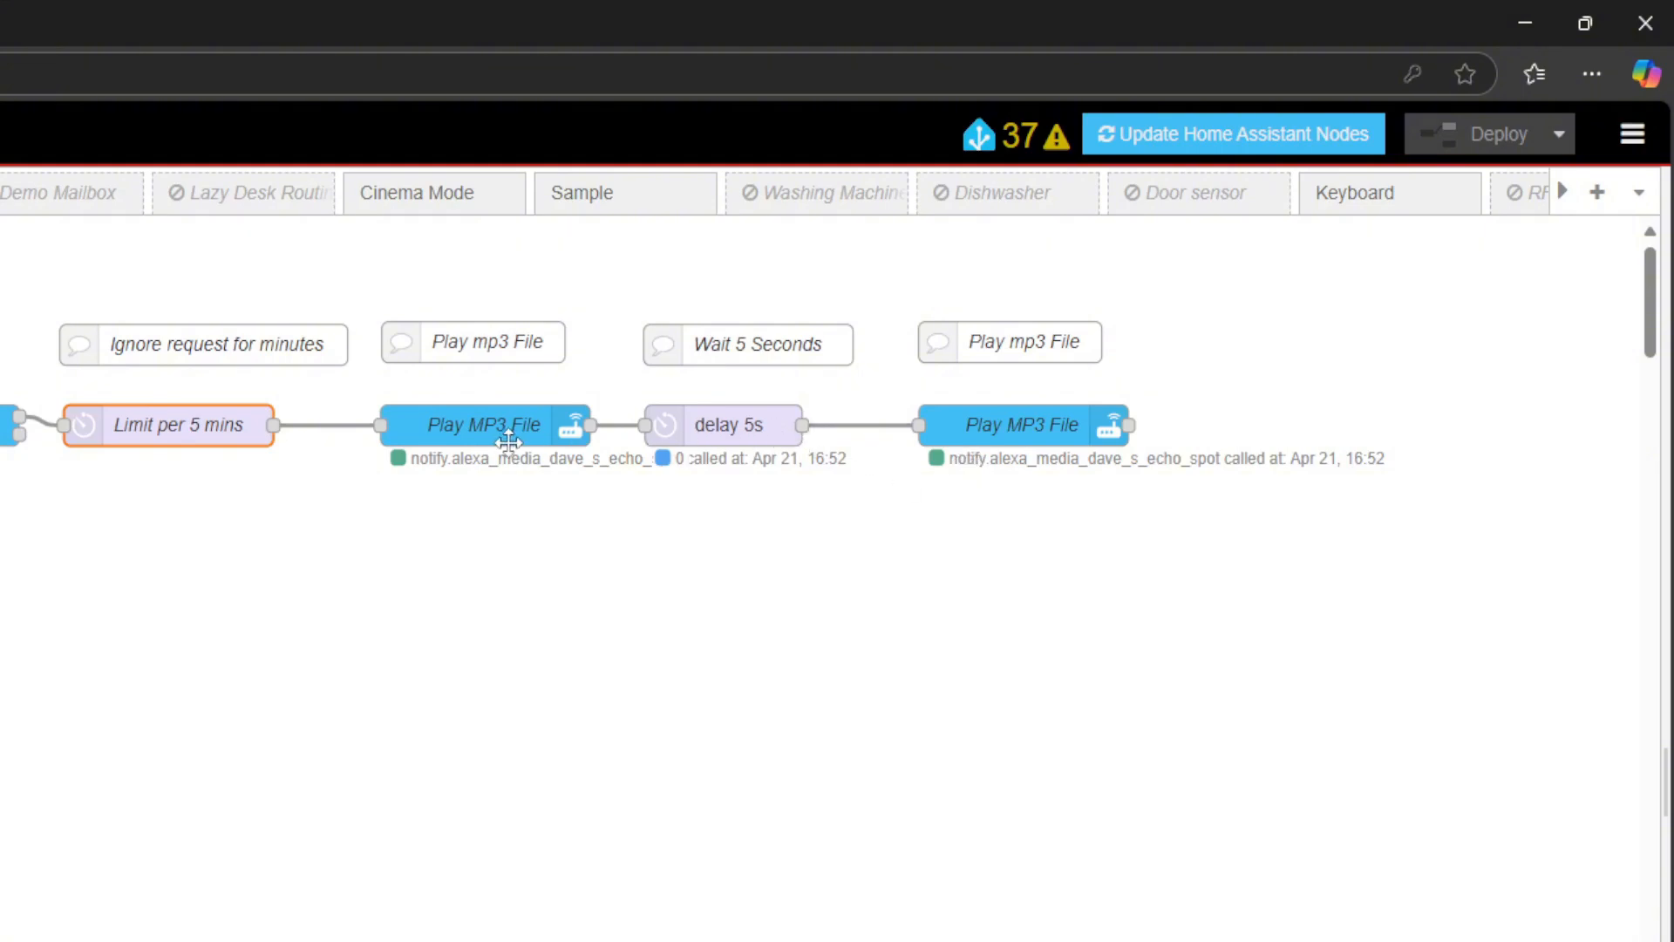
# Open the first Play MP3 File node's Data in a widened JSON editor showing the mail.mp3 tts message.
pyautogui.doubleClick(491, 428)
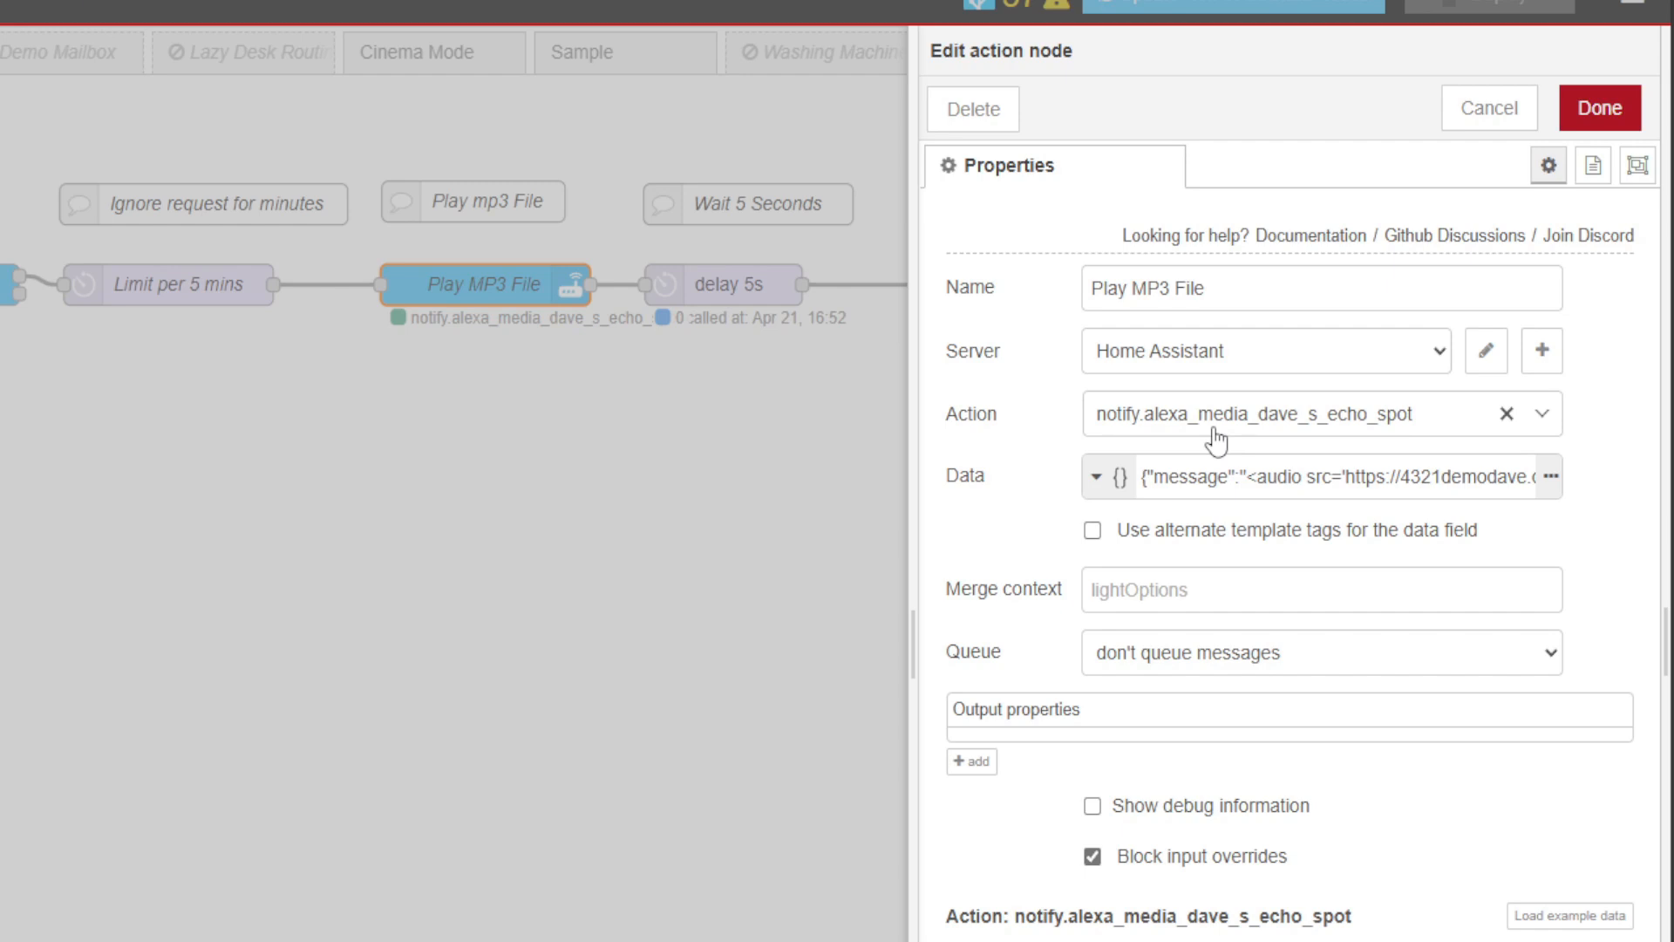
pyautogui.click(1551, 477)
pyautogui.moveTo(736, 646); pyautogui.dragTo(445, 620)
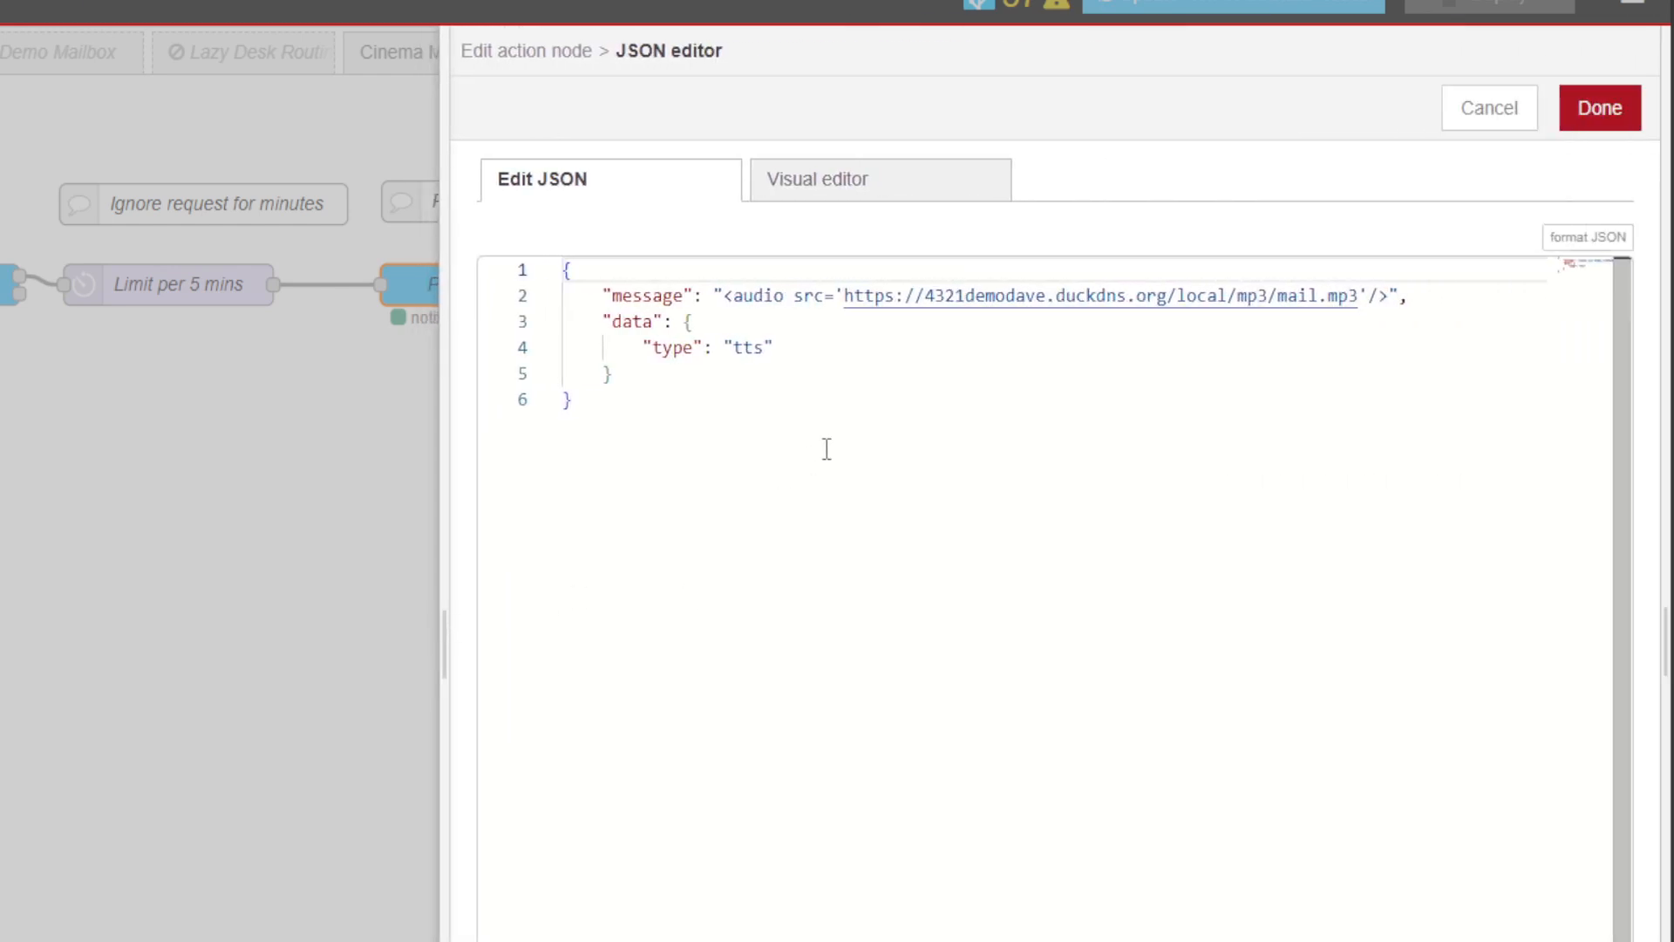
pyautogui.moveTo(844, 297)
pyautogui.mouseDown()
pyautogui.moveTo(1167, 296)
pyautogui.moveTo(830, 306)
pyautogui.moveTo(842, 297)
pyautogui.mouseUp()
pyautogui.click(1084, 369)
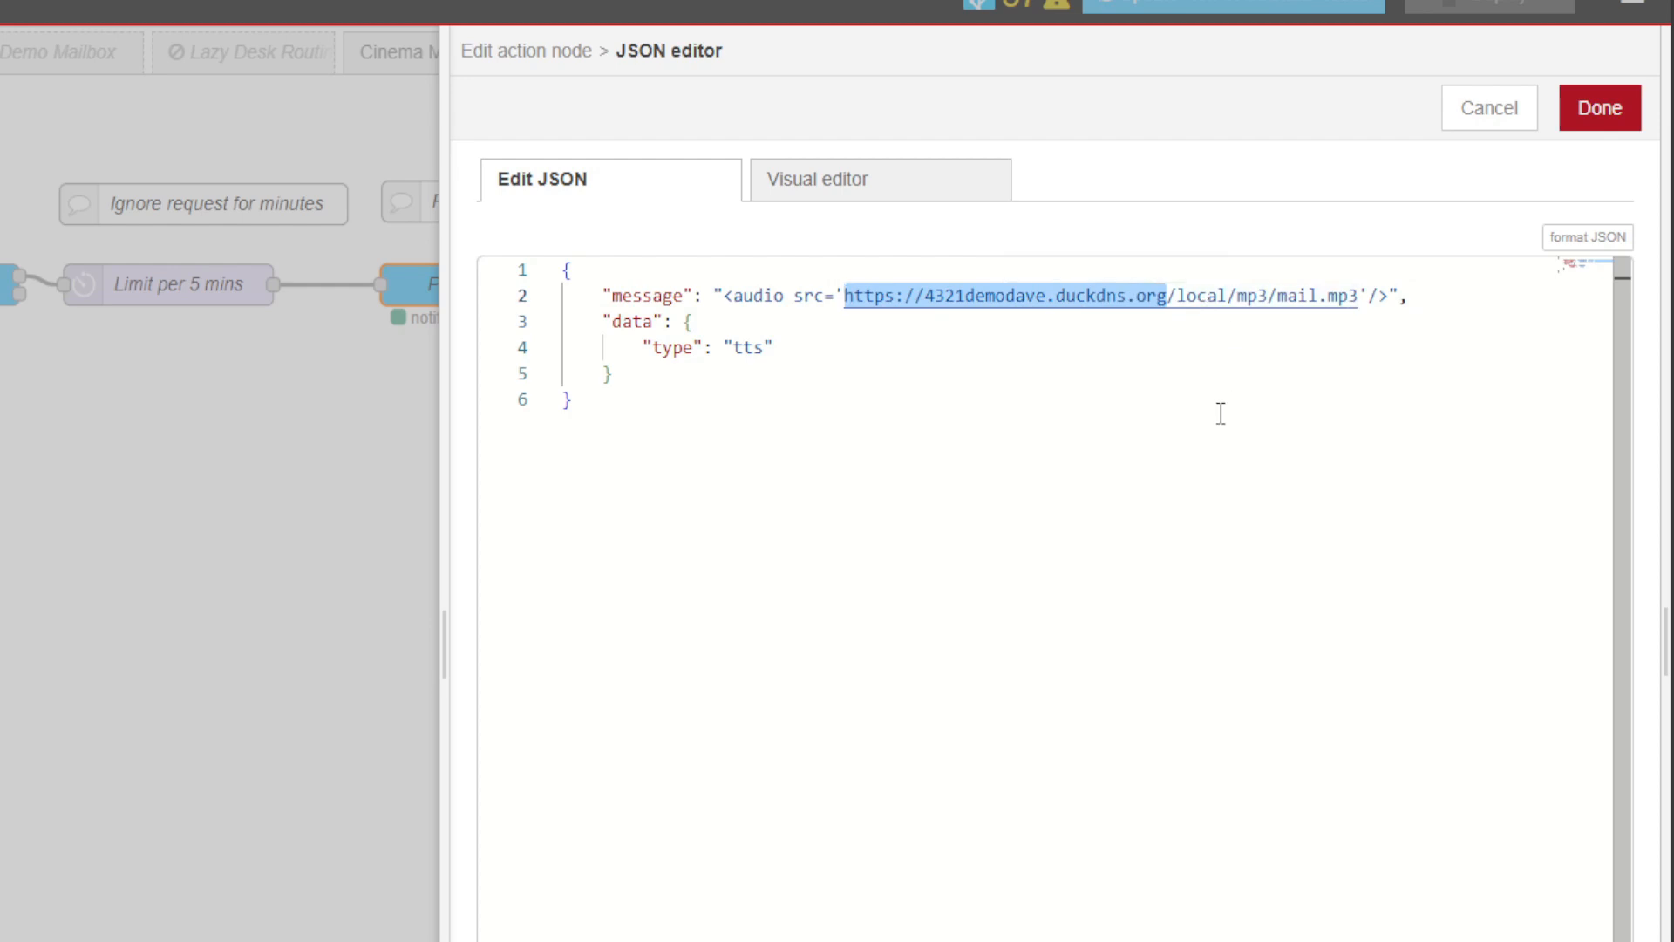
pyautogui.click(1210, 469)
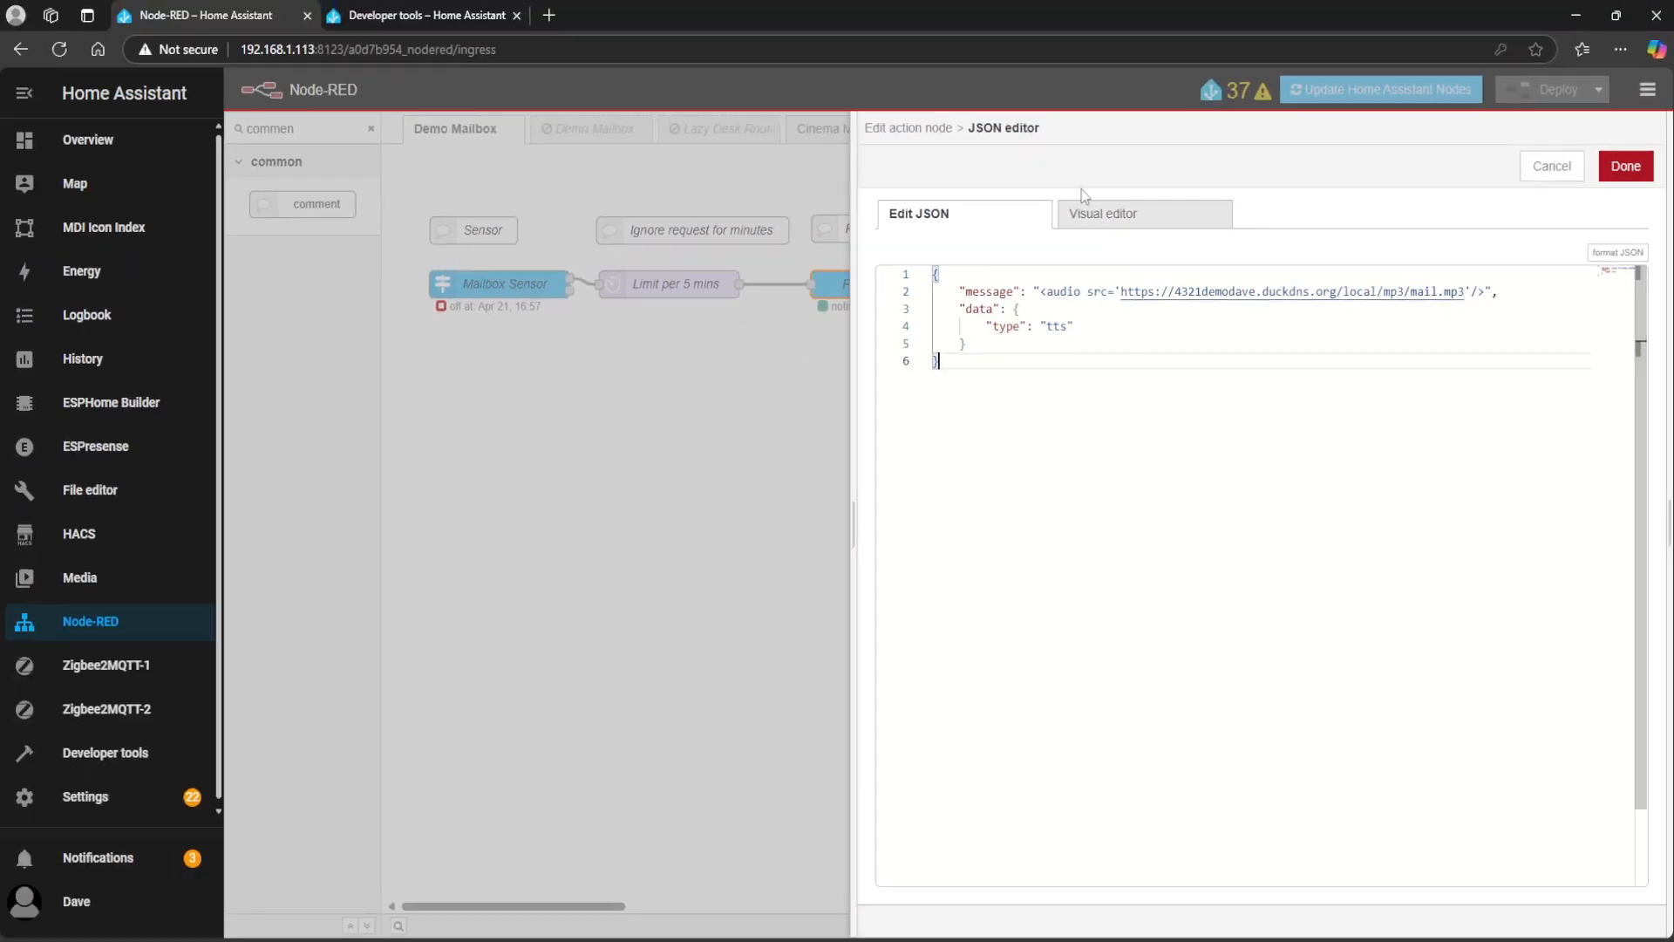
pyautogui.click(459, 18)
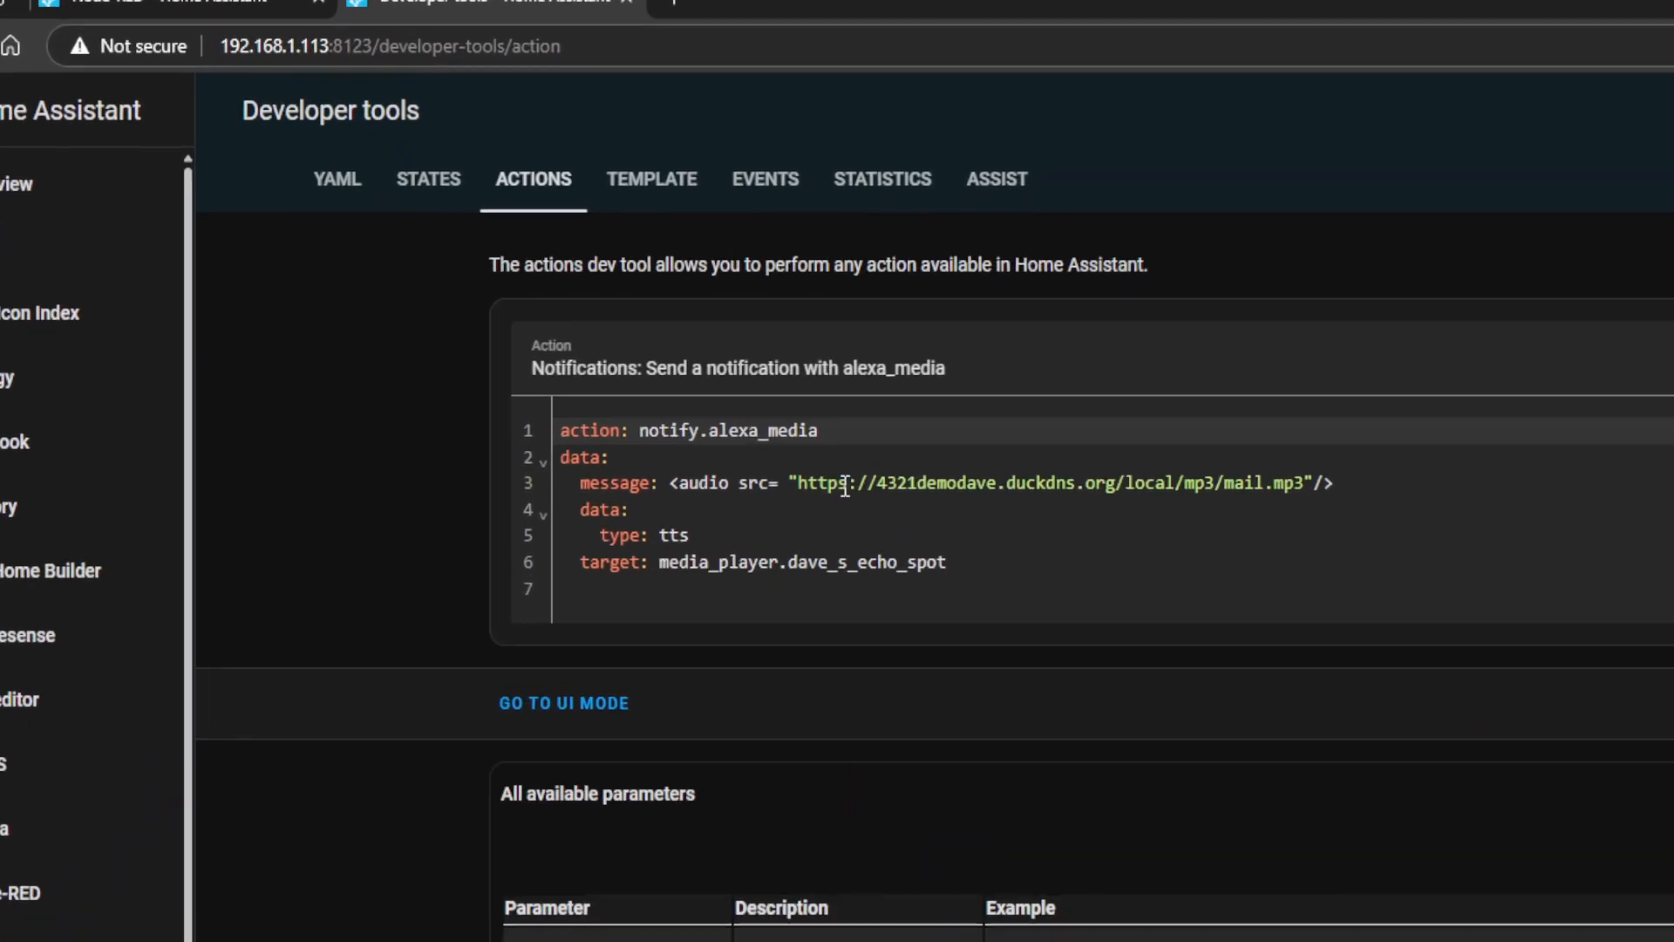
pyautogui.moveTo(1301, 482); pyautogui.dragTo(810, 482)
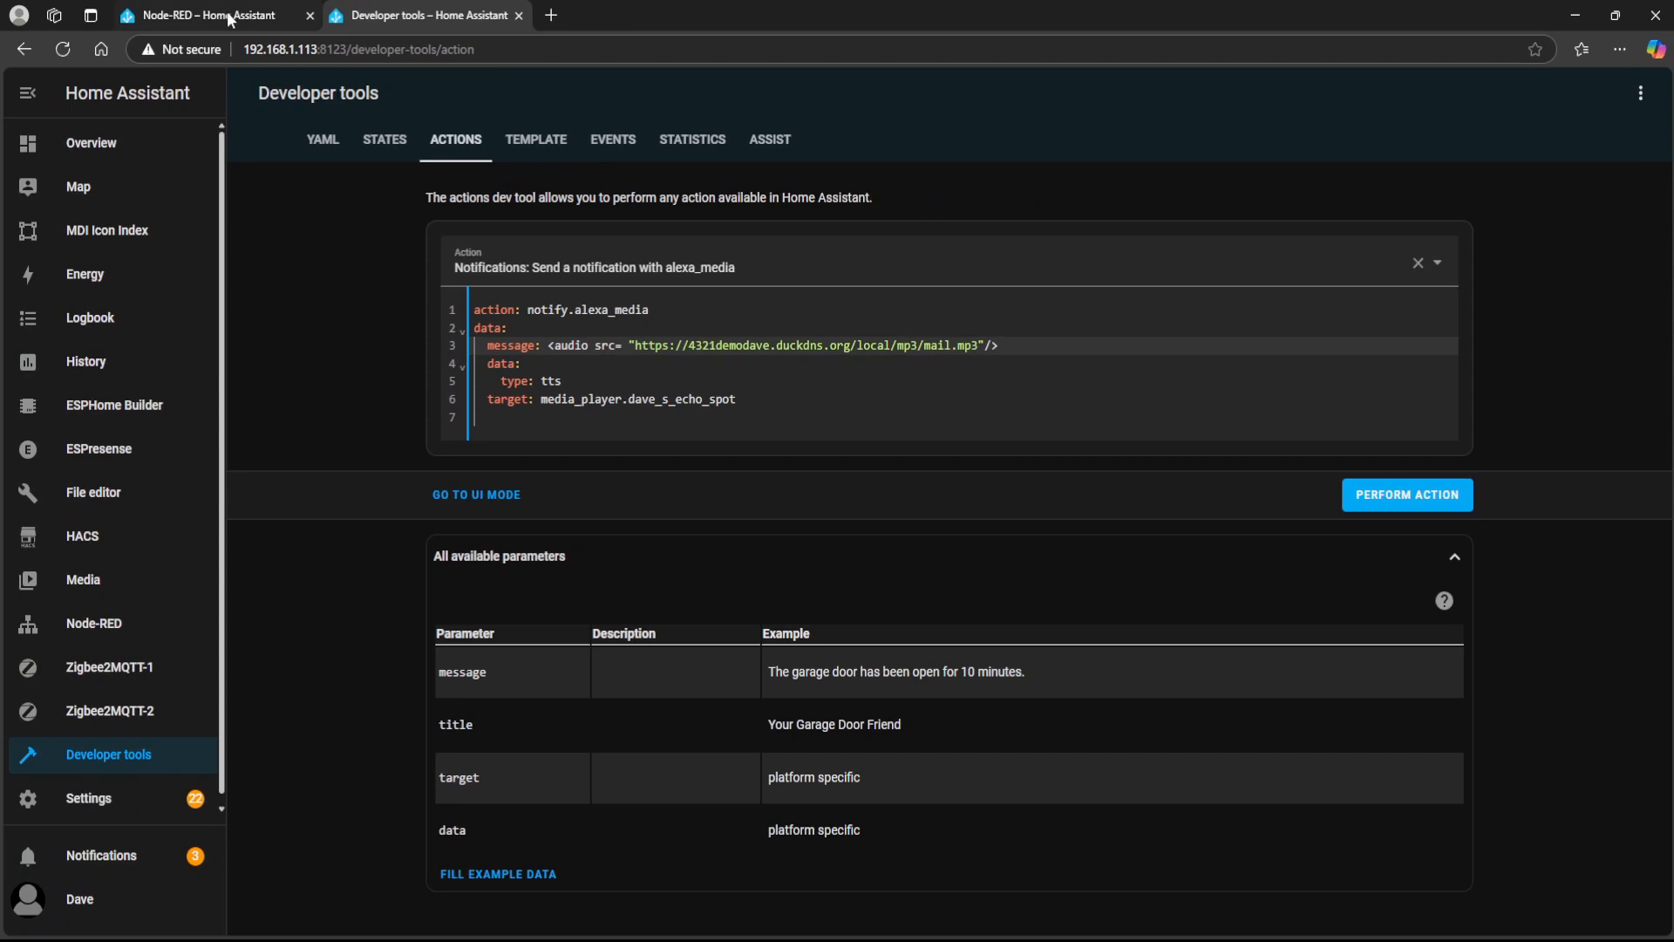
pyautogui.click(190, 1)
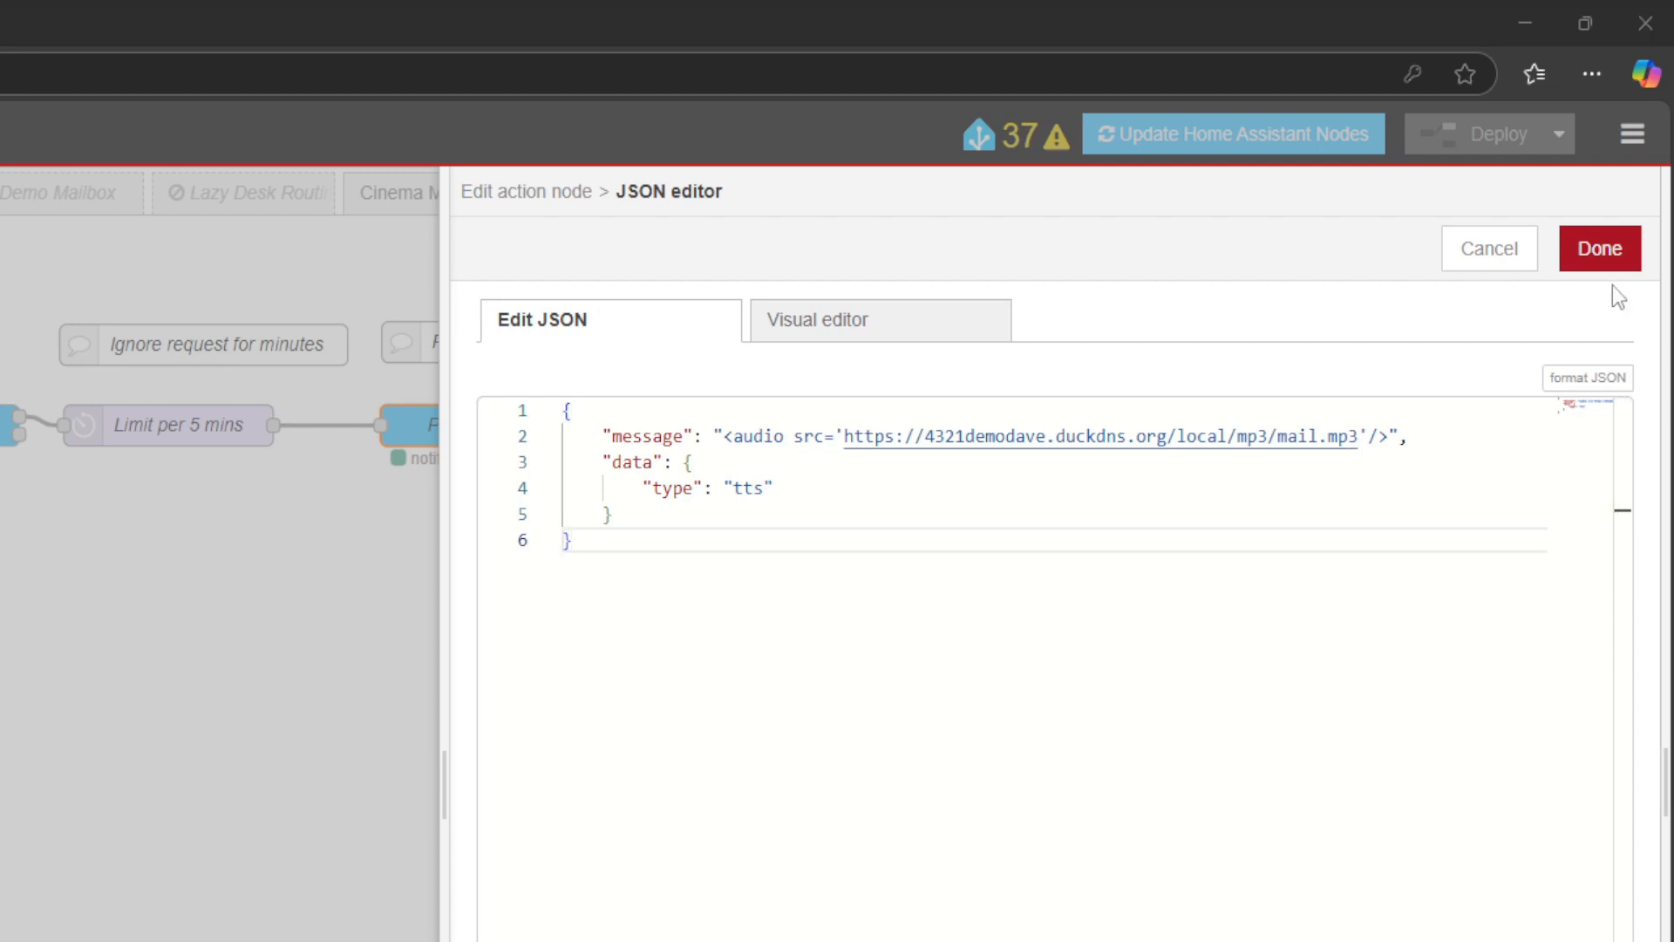
# Close the JSON editor and the Play MP3 File node panel without changes.
pyautogui.click(1607, 254)
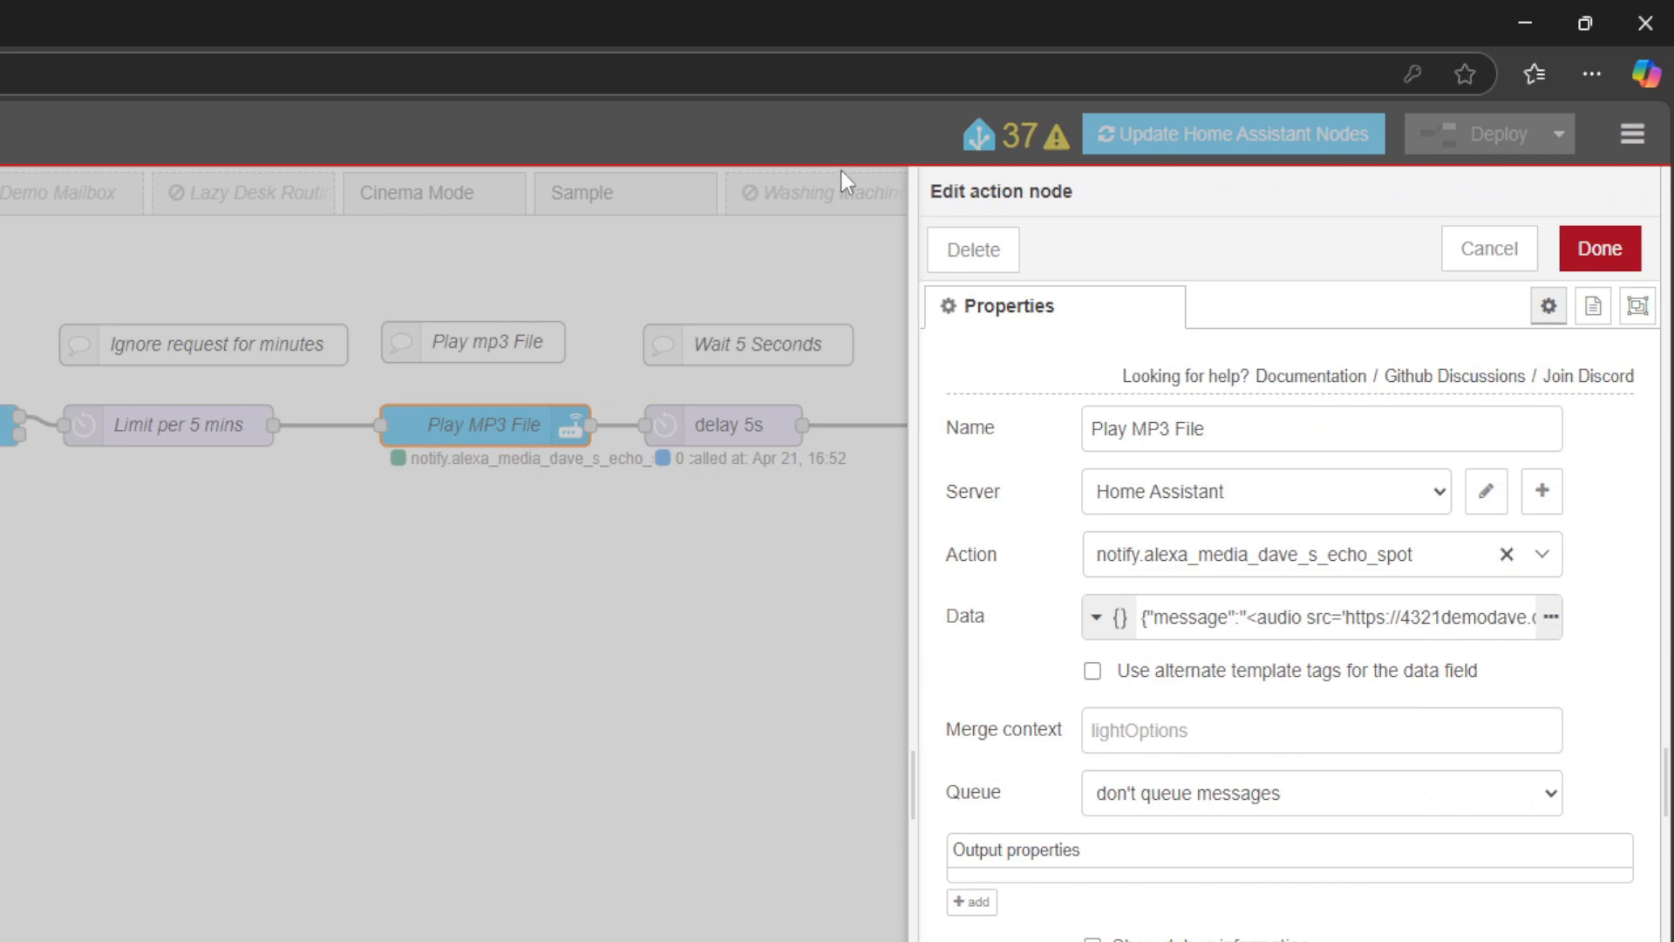
pyautogui.click(1600, 251)
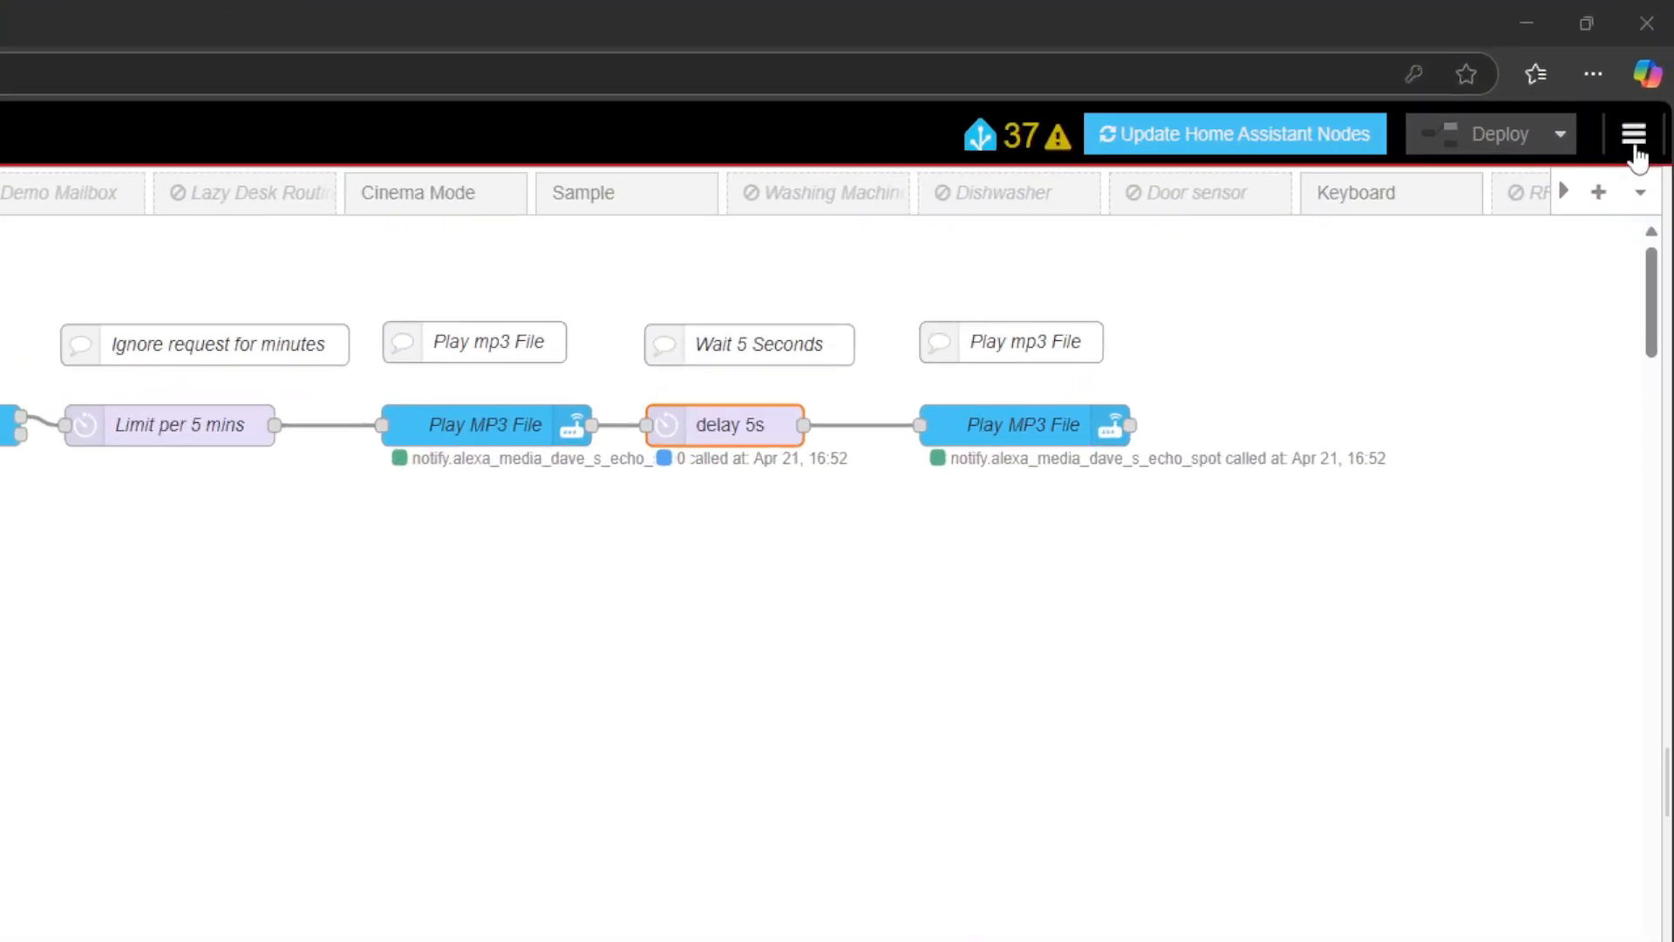
pyautogui.click(1648, 91)
pyautogui.moveTo(1556, 182)
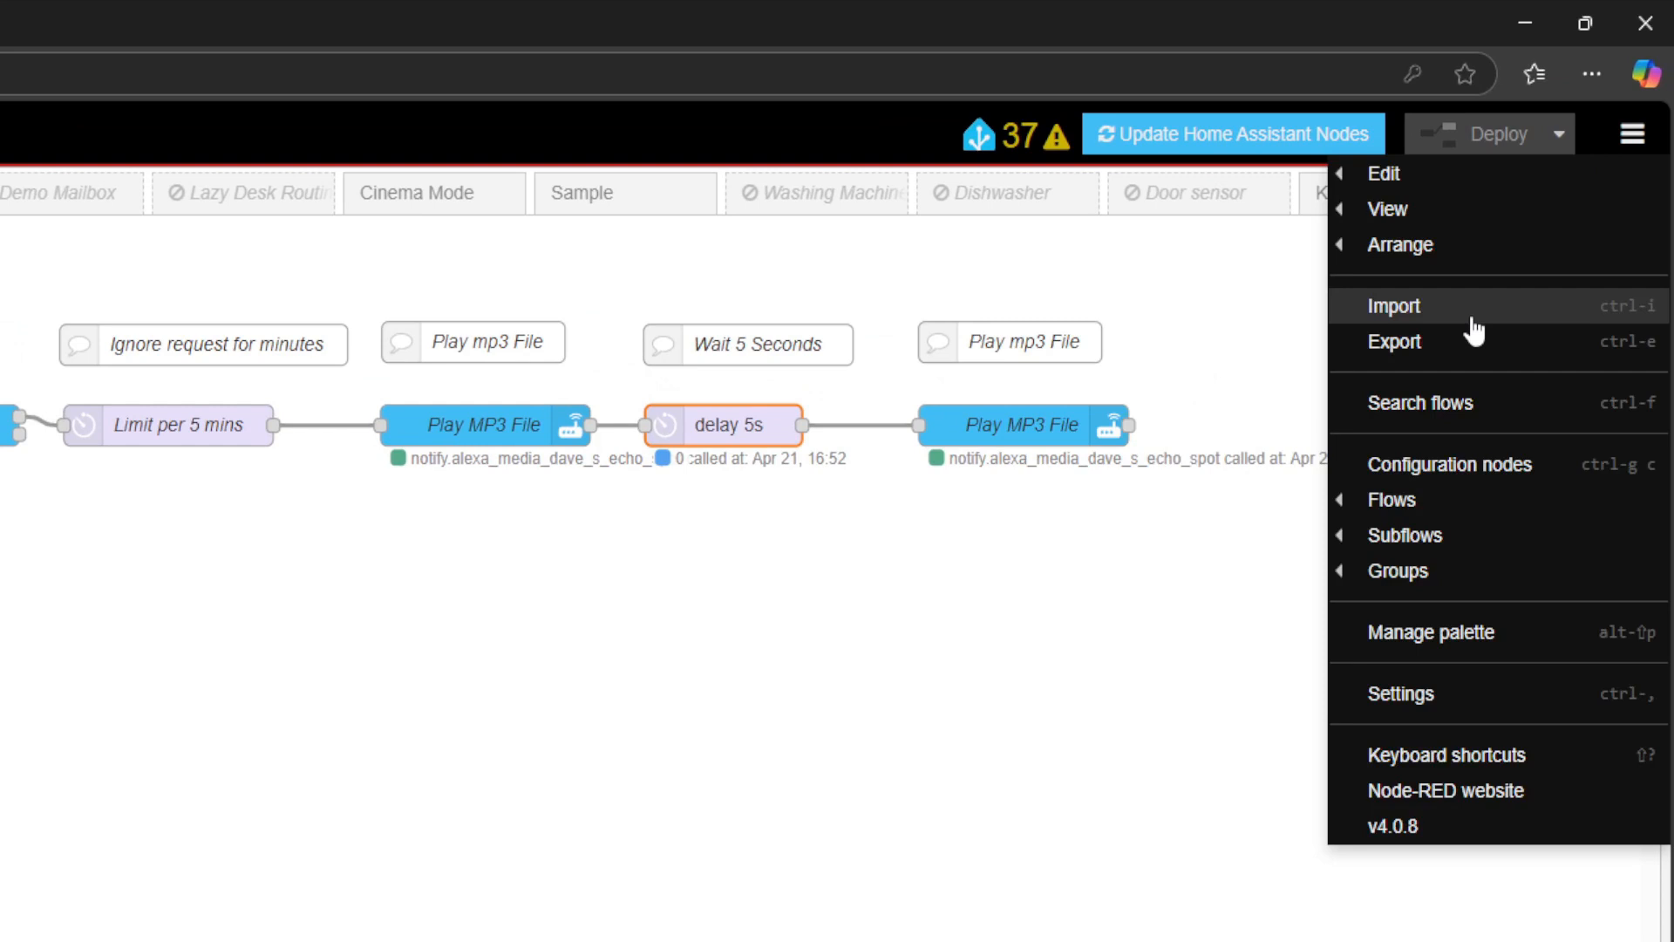
pyautogui.click(1472, 319)
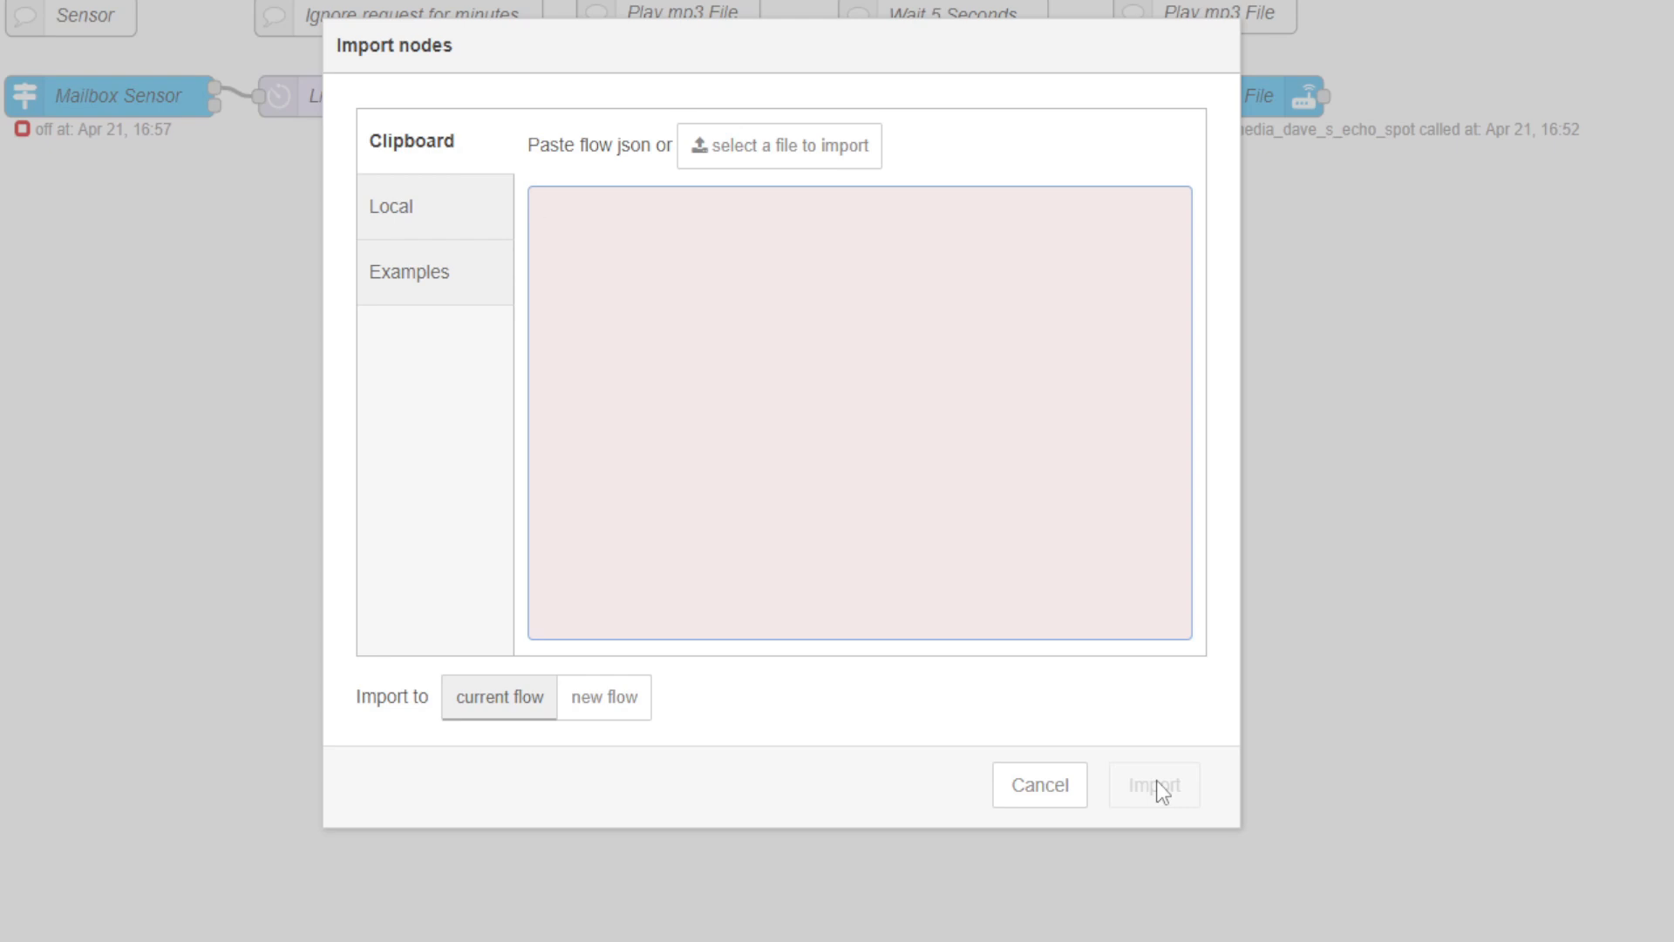
pyautogui.click(1019, 789)
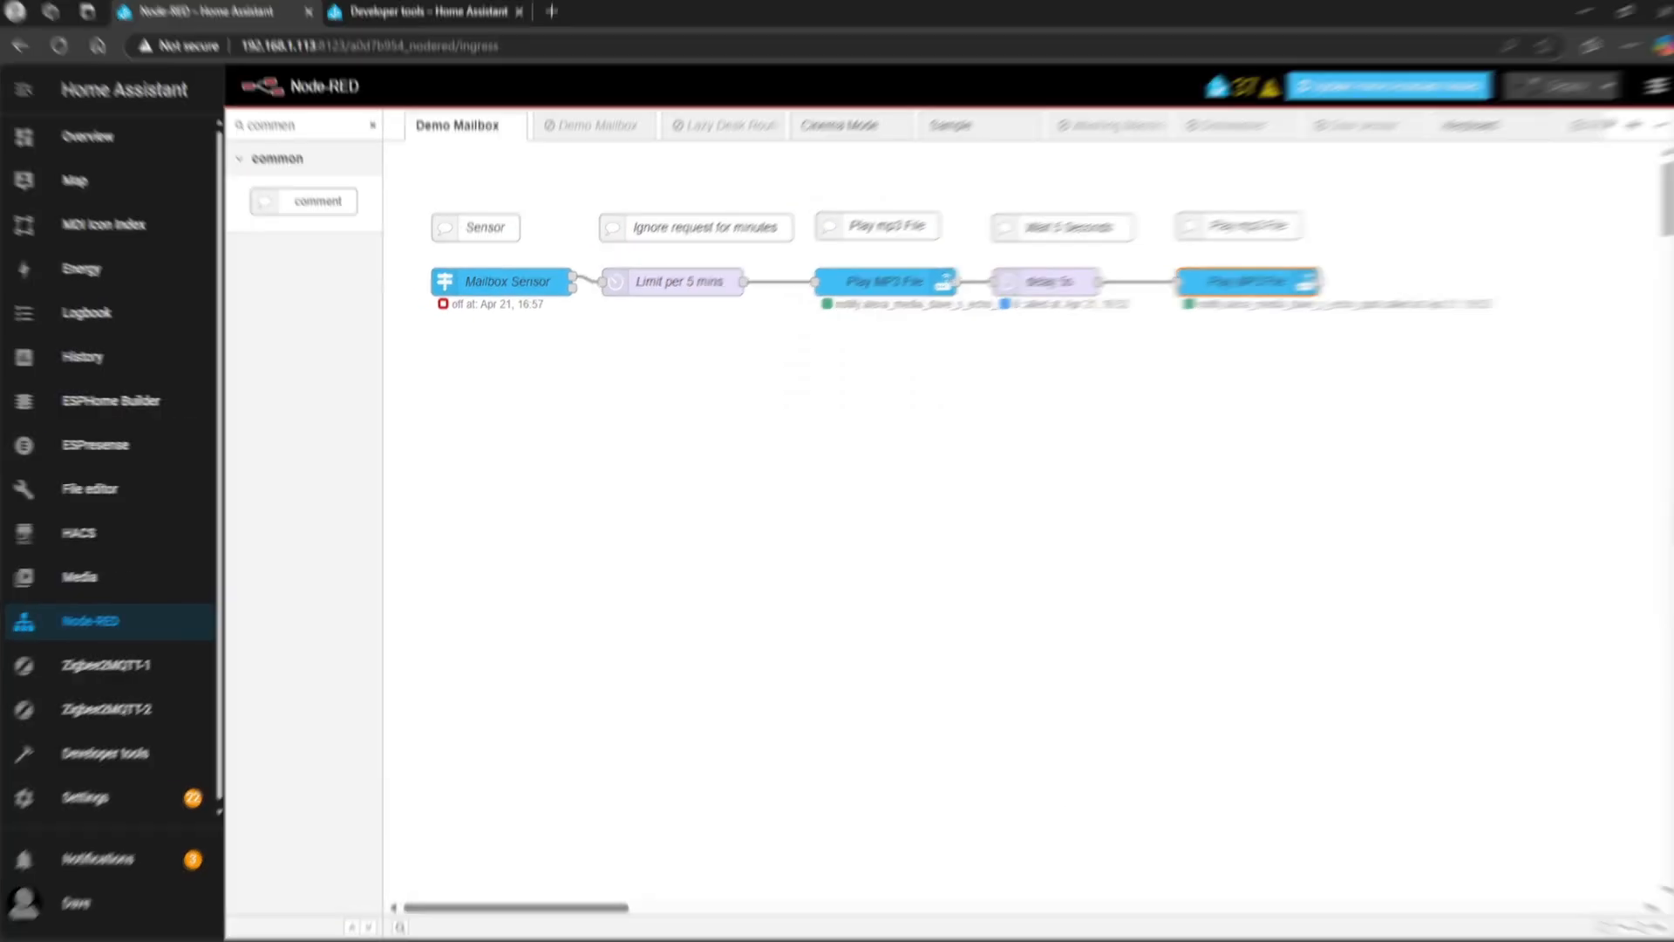